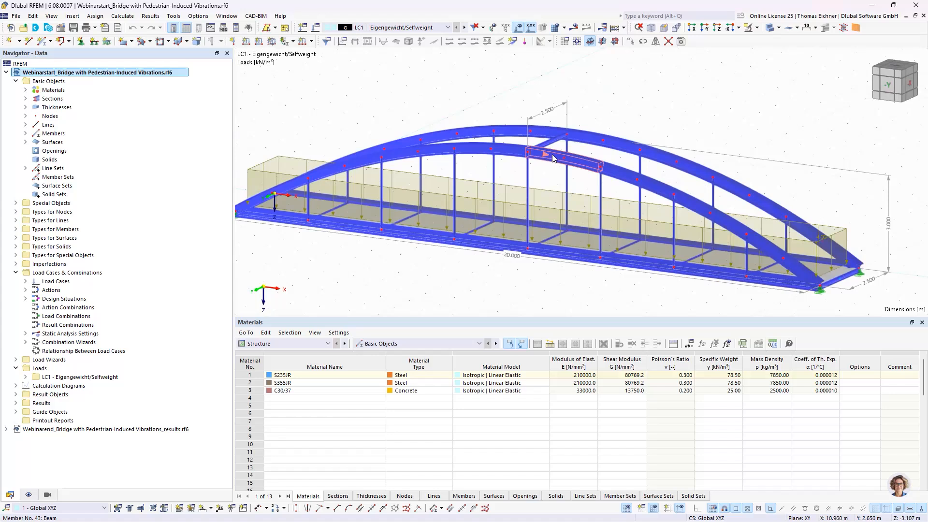
Examine the bridge model and review the thickness and material settings of its deck surface without changing them
mouse_move(554, 156)
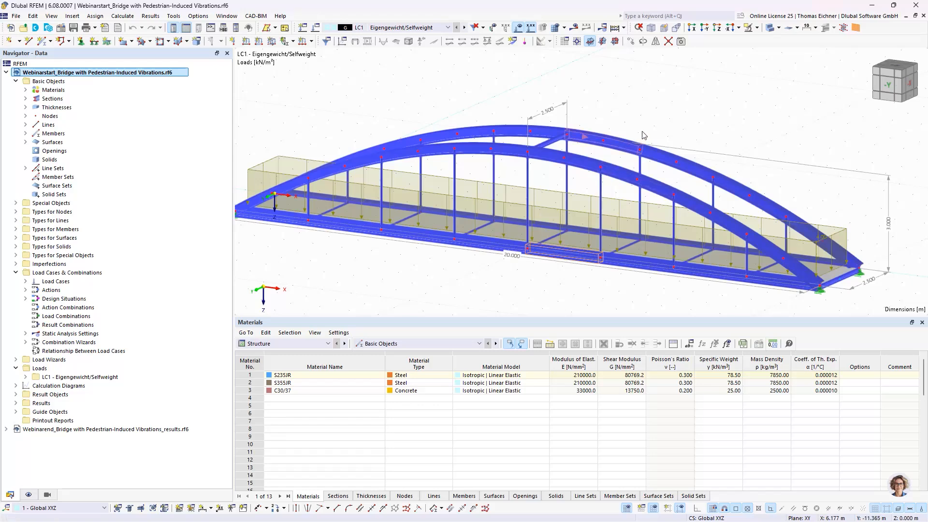
ctrl+middle_drag(657, 242, 623, 251)
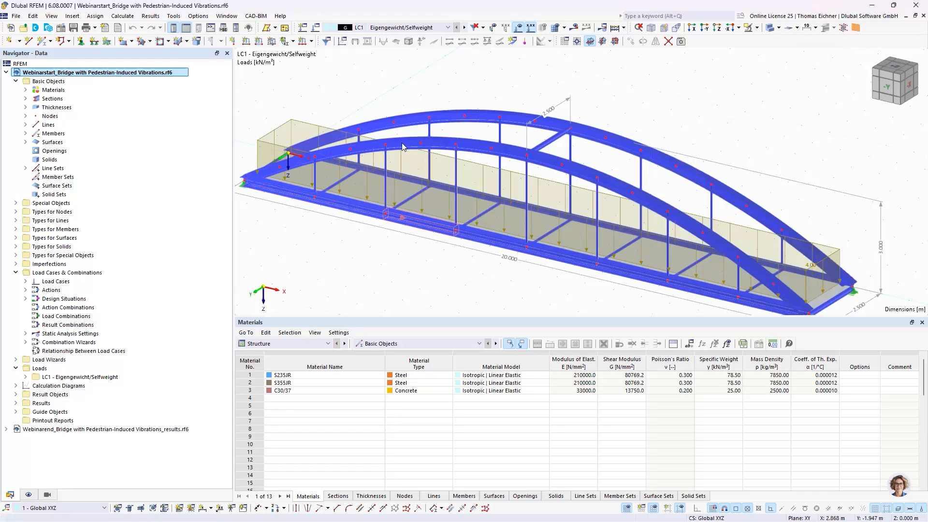
ctrl+middle_drag(806, 113, 730, 190)
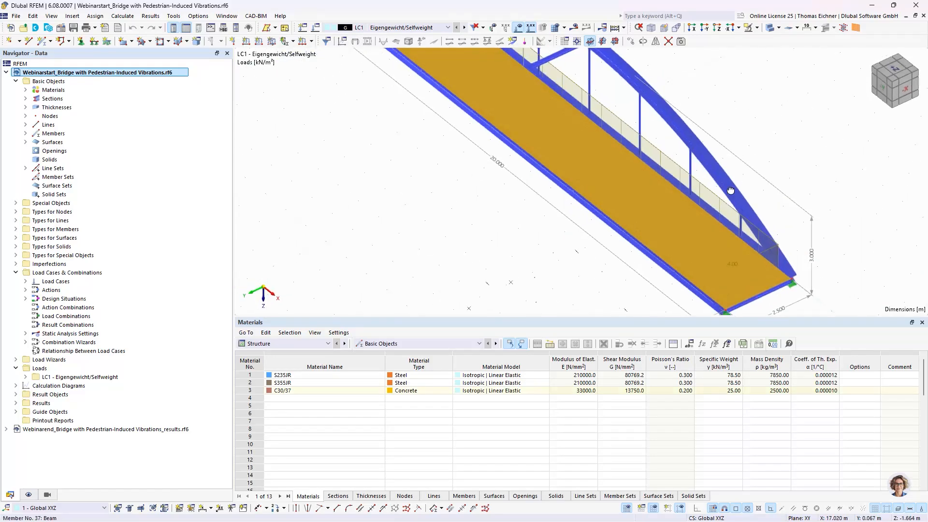
double_click(658, 195)
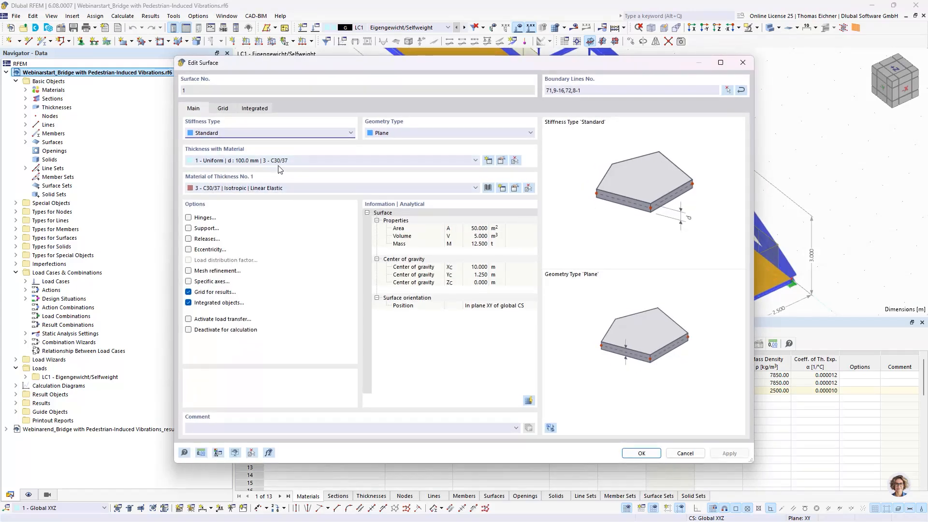
click(750, 68)
click(764, 100)
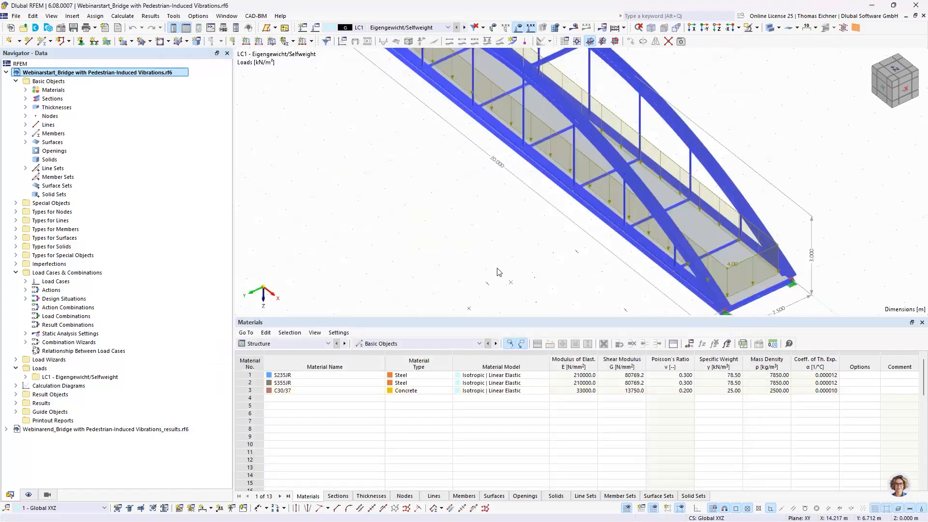
ctrl+middle_drag(498, 271, 638, 146)
scroll(680, 227, down, 3)
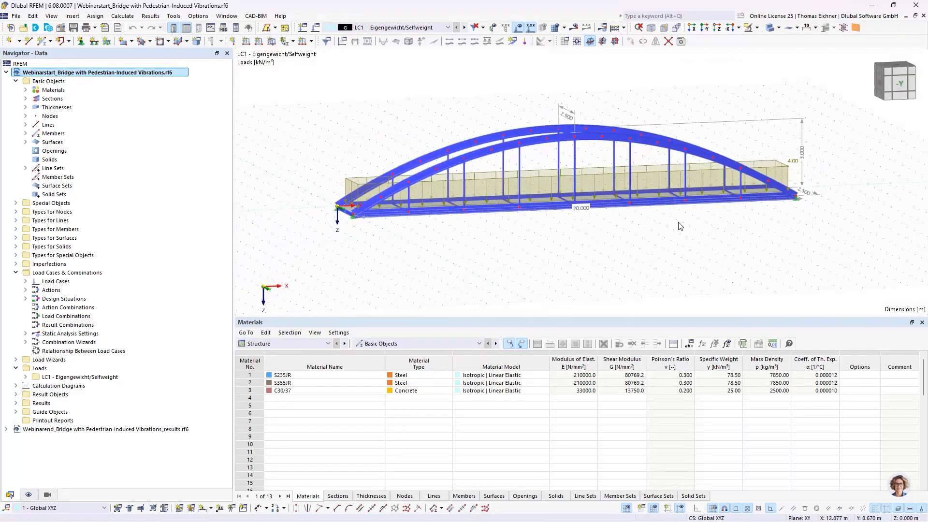
ctrl+middle_drag(680, 227, 555, 244)
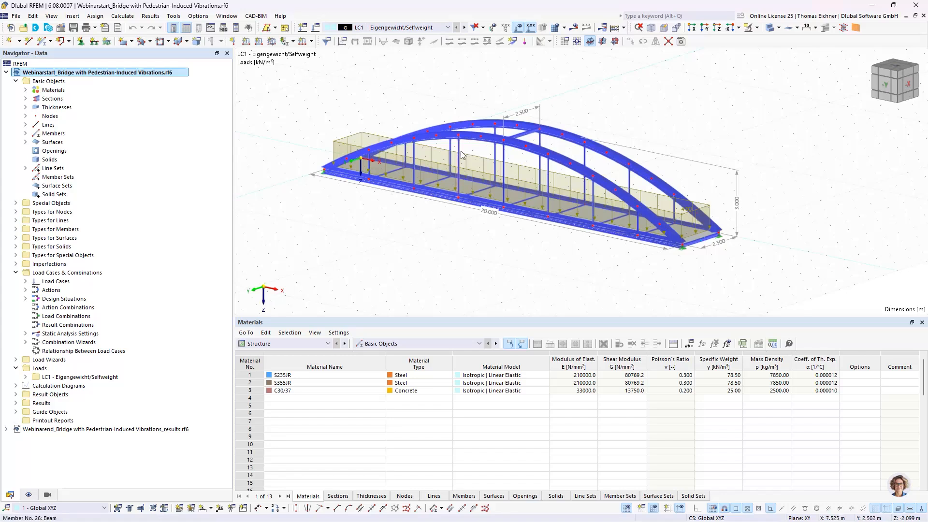
middle_drag(413, 91, 414, 115)
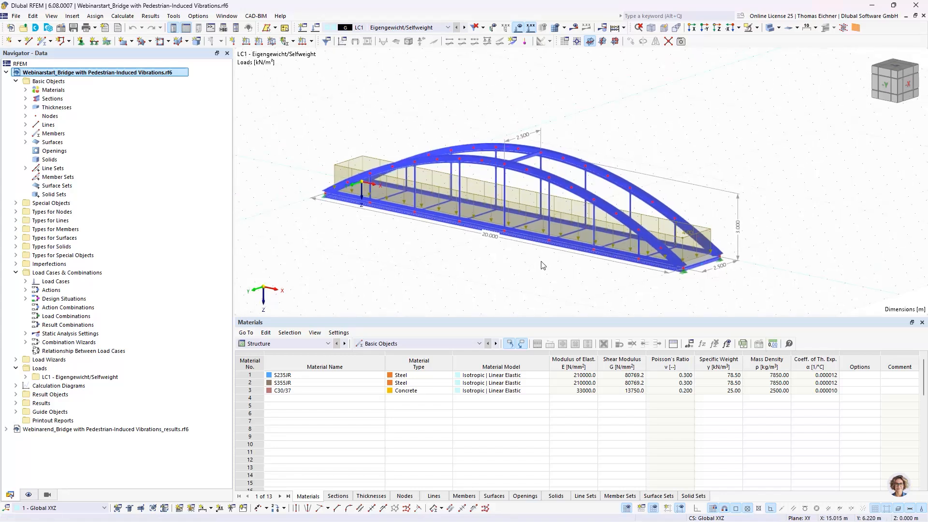
Activate the Modal Analysis add-on in the model's base data
click(61, 28)
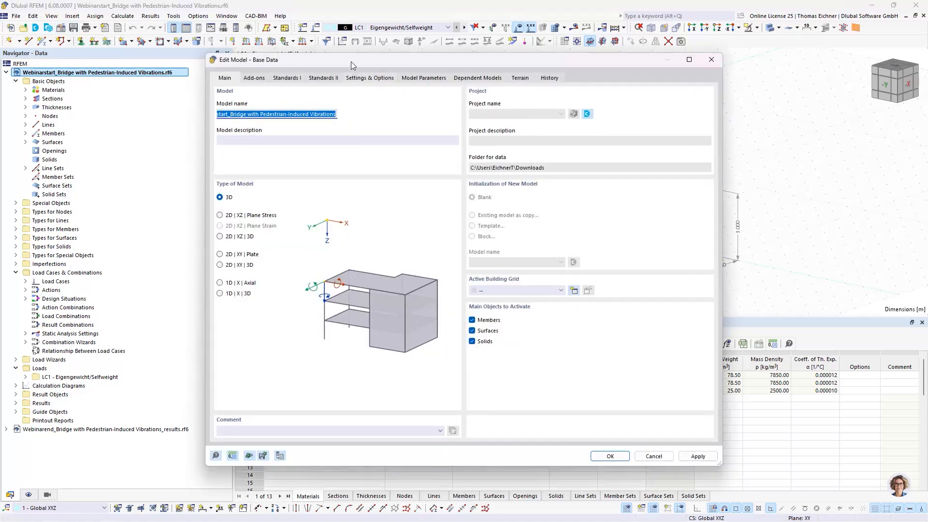
drag(351, 62, 391, 106)
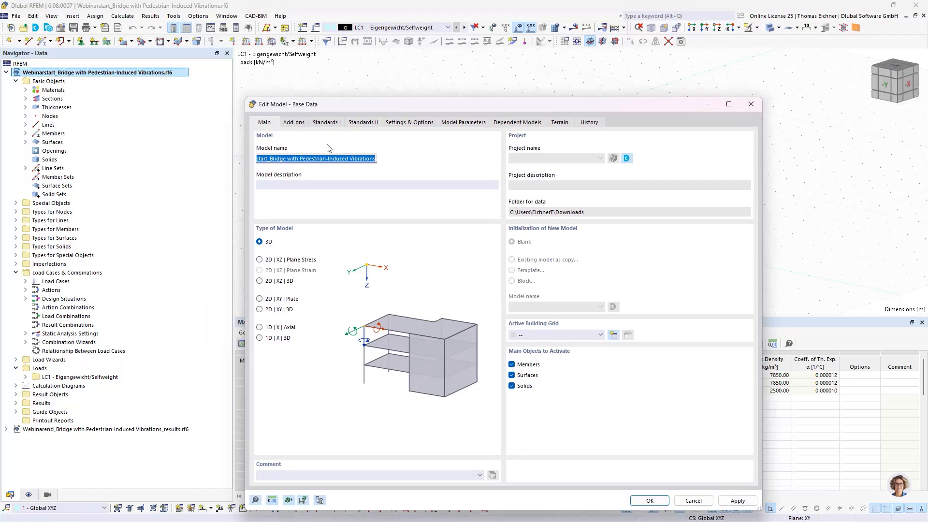
click(293, 125)
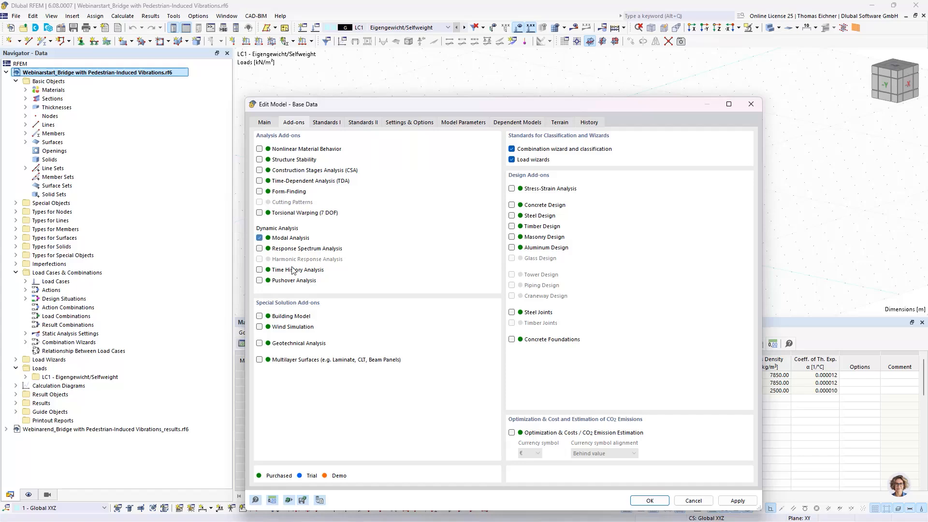
click(259, 237)
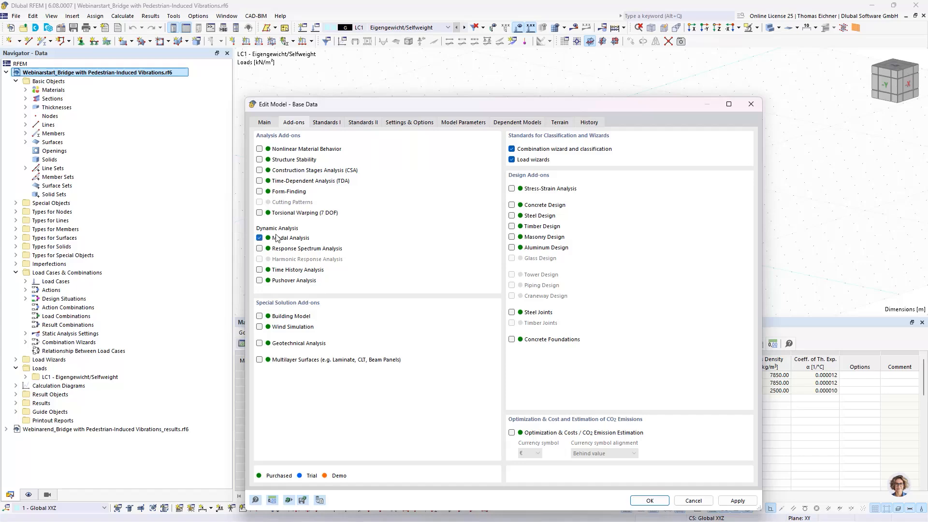
click(650, 501)
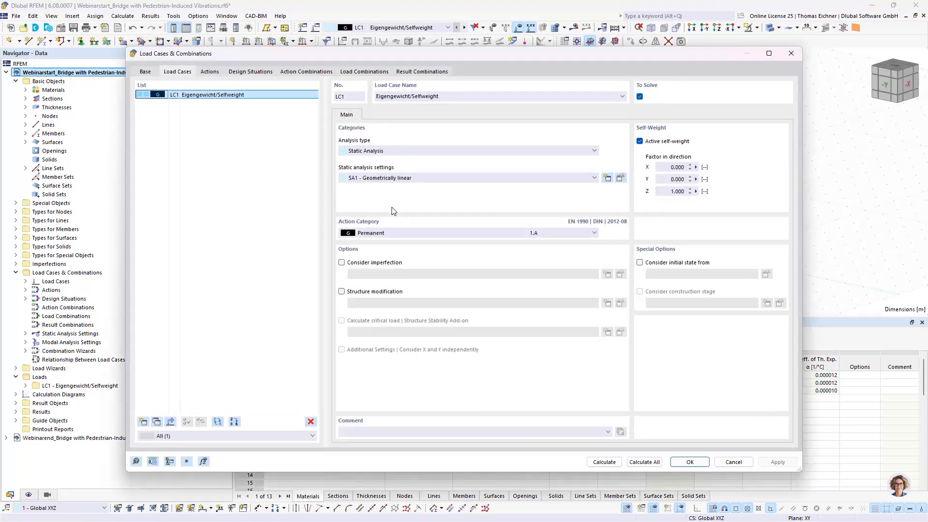
Copy load case LC1 to create LC2 and set the new load case's analysis type to Modal Analysis
click(162, 422)
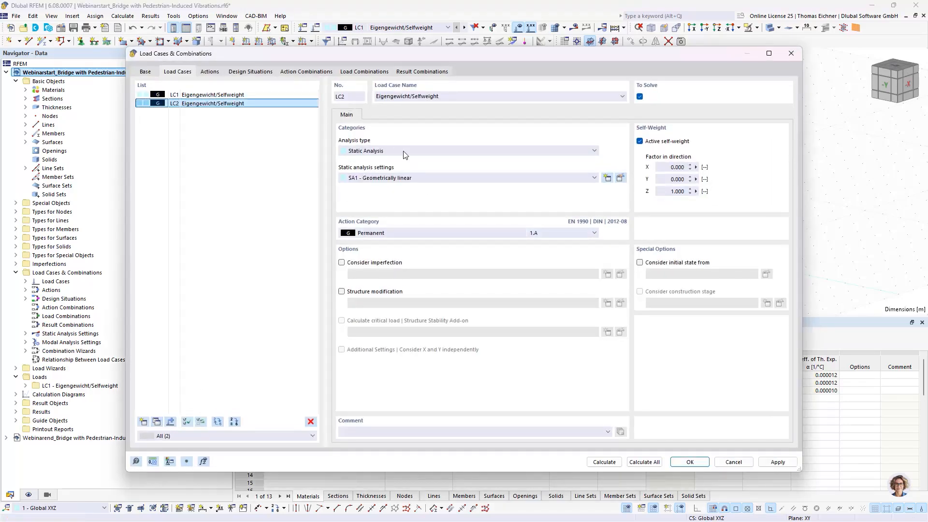
click(396, 180)
click(398, 151)
click(398, 151)
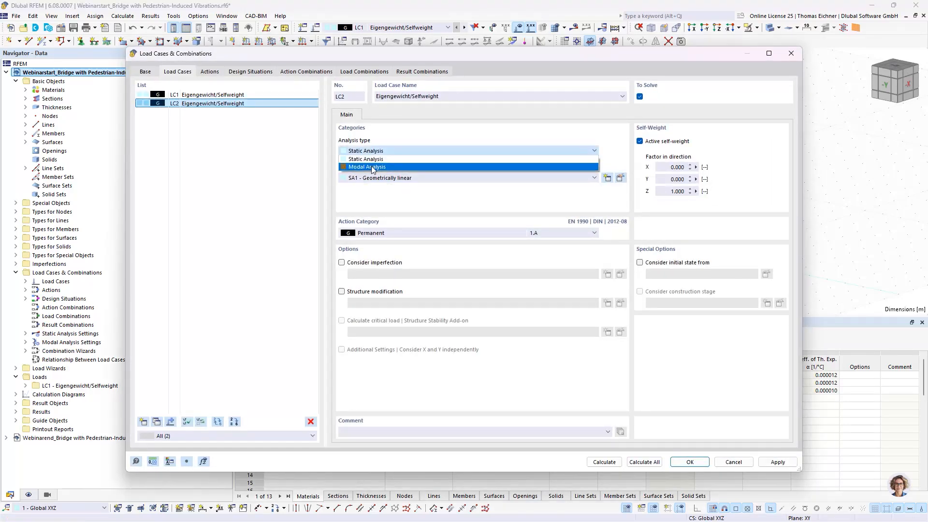
click(387, 165)
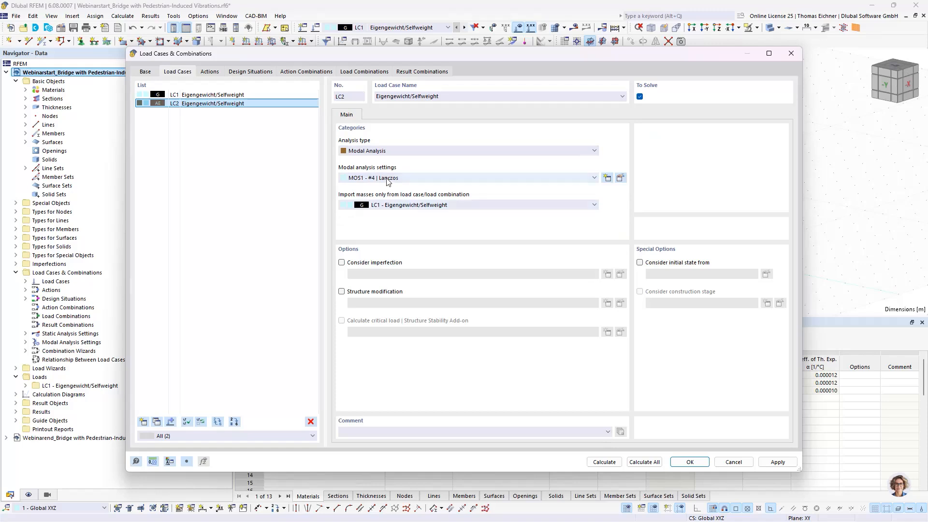
Set the number of modes to 20 in modal analysis settings MOS1 of LC2, then calculate the load case
click(620, 177)
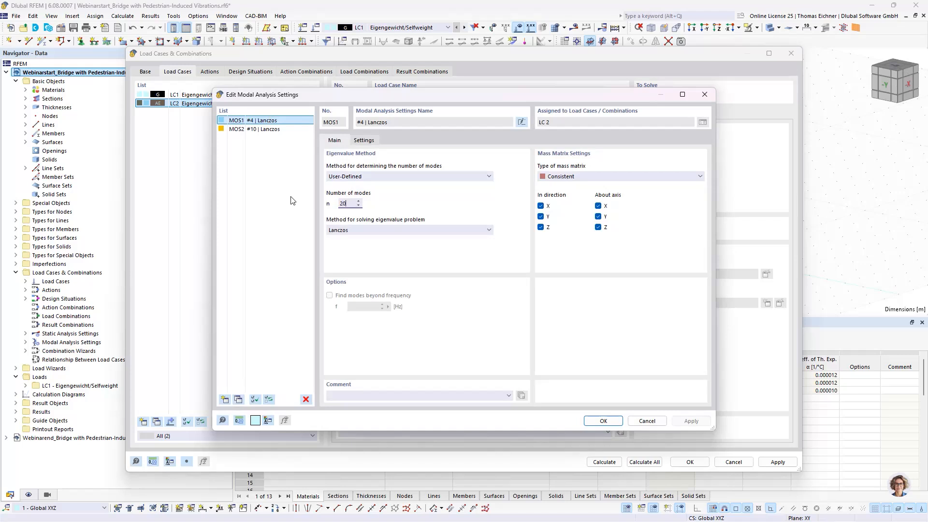
click(358, 177)
click(355, 186)
drag(350, 203, 336, 202)
click(354, 142)
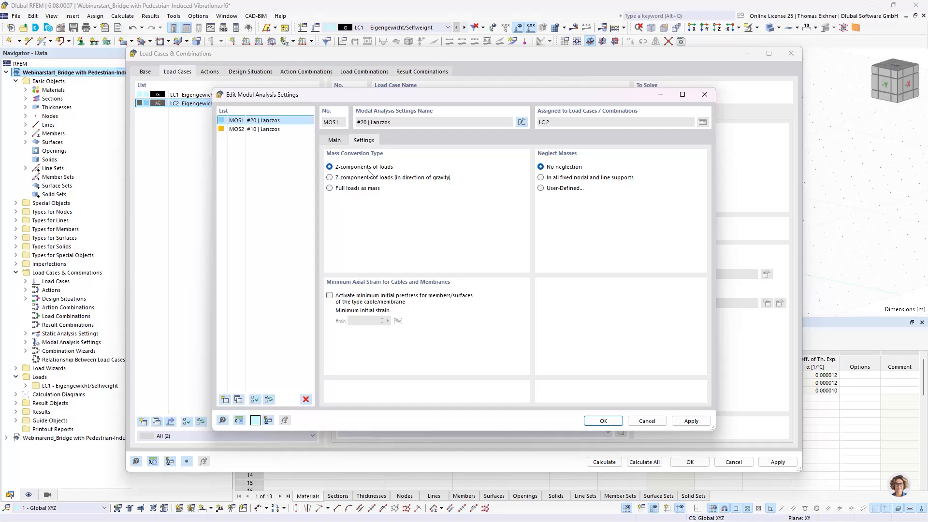
click(335, 141)
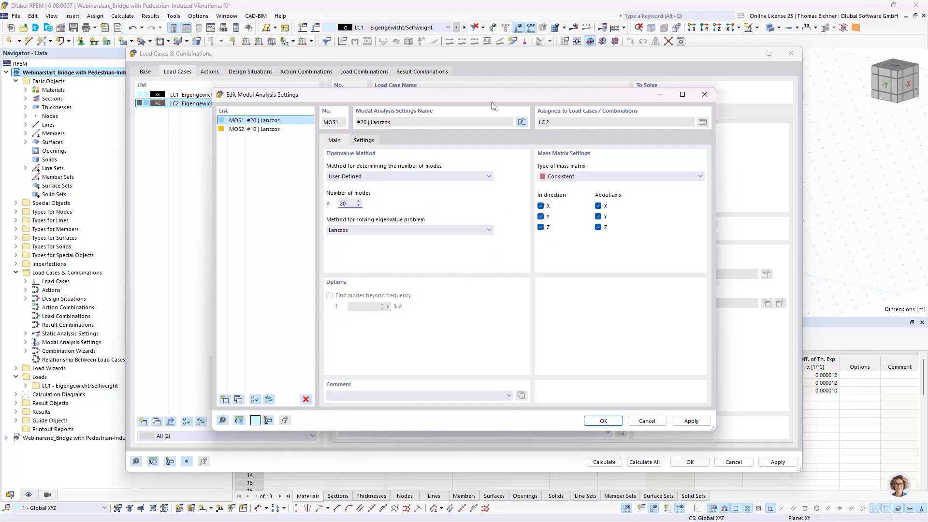
mouse_move(449, 91)
mouse_down()
mouse_move(383, 99)
mouse_move(429, 113)
mouse_move(432, 92)
mouse_up()
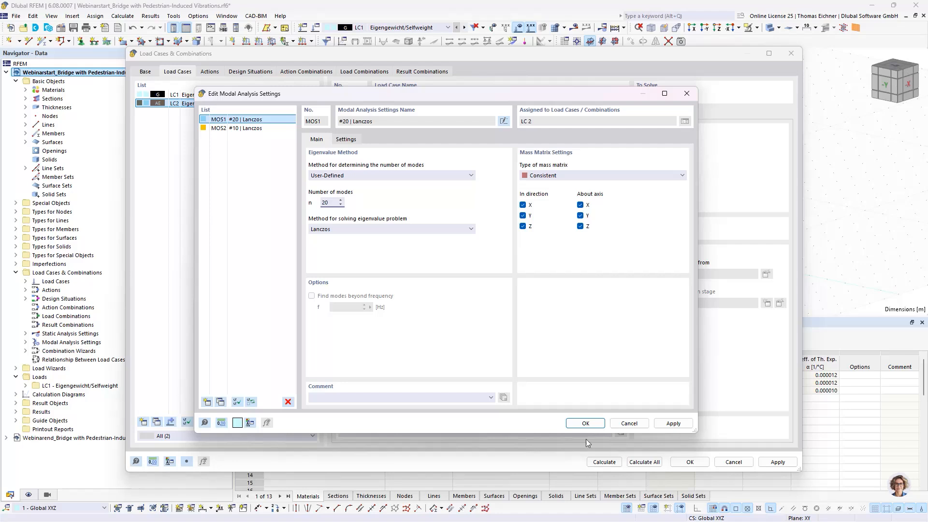
key(Return)
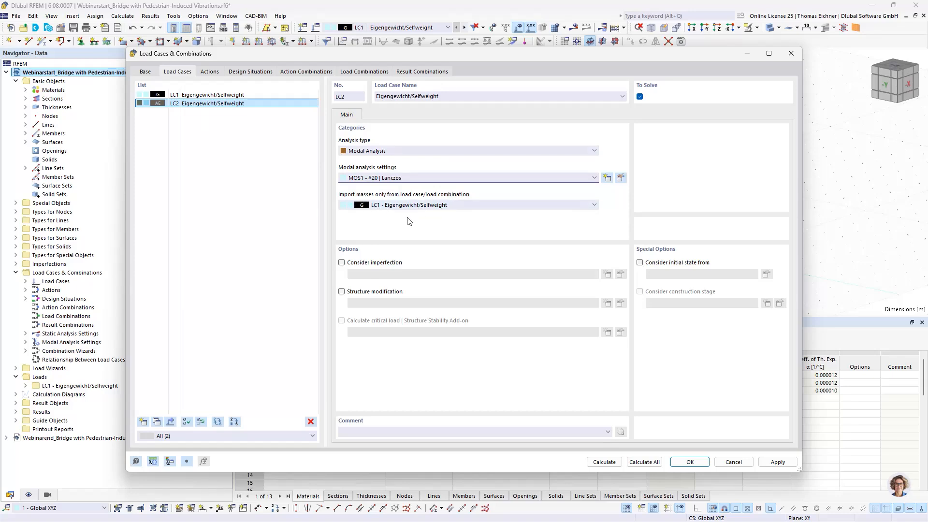
click(605, 462)
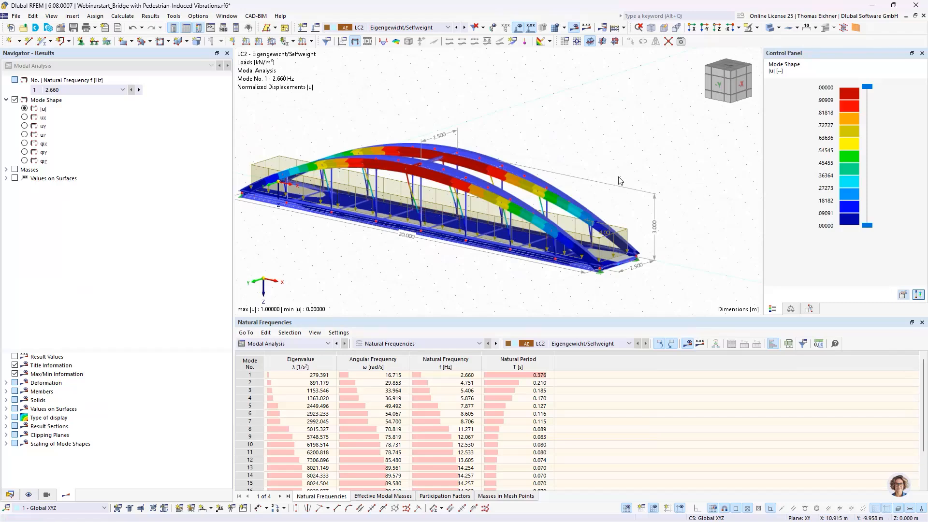
Examine the first mode shape of the bridge from its end and from oblique angles
ctrl+middle_drag(614, 181, 589, 184)
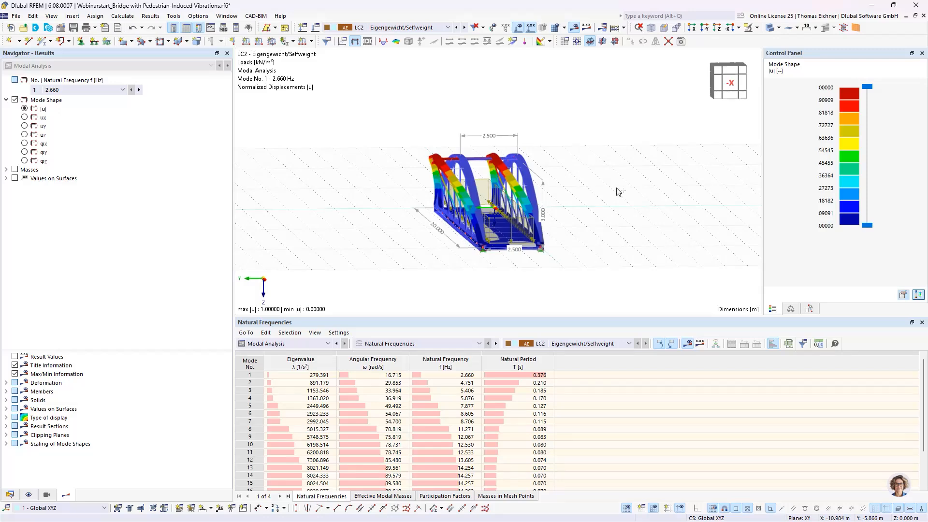
ctrl+middle_drag(617, 192, 590, 221)
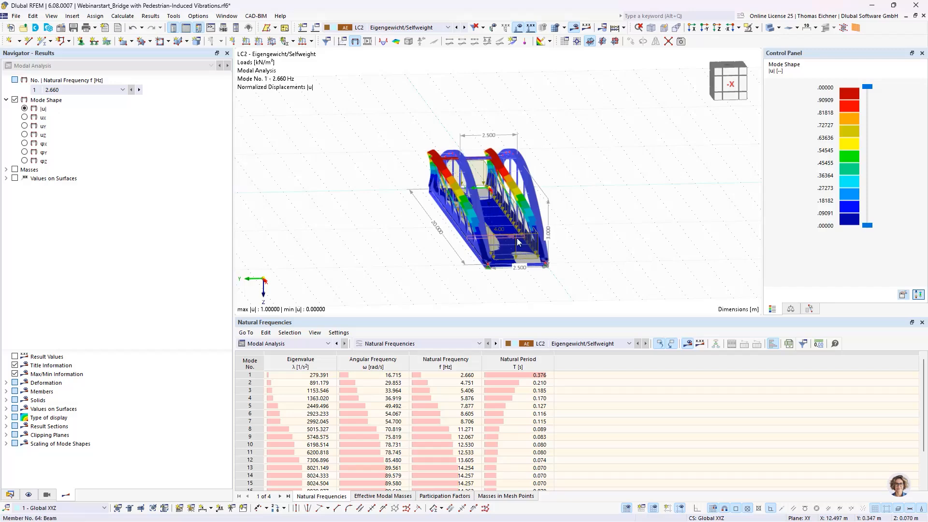
middle_drag(519, 242, 463, 225)
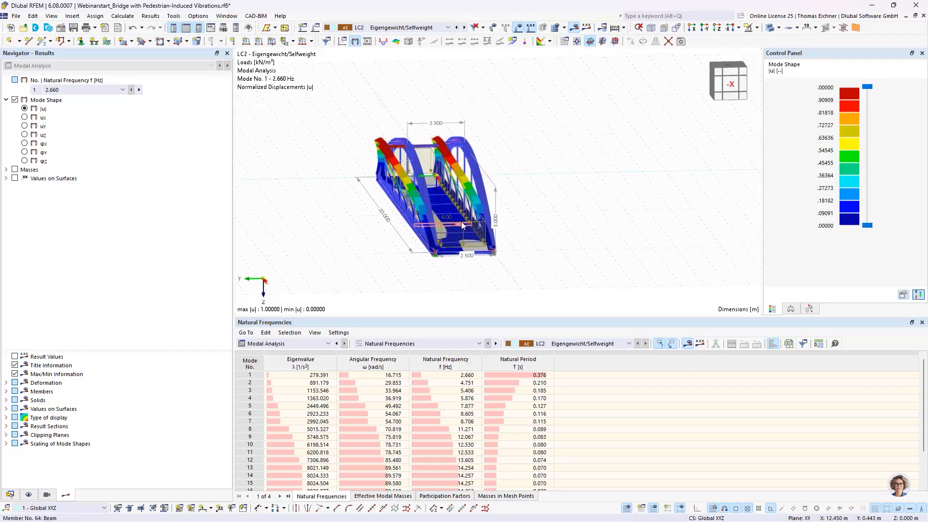
middle_drag(562, 278, 526, 276)
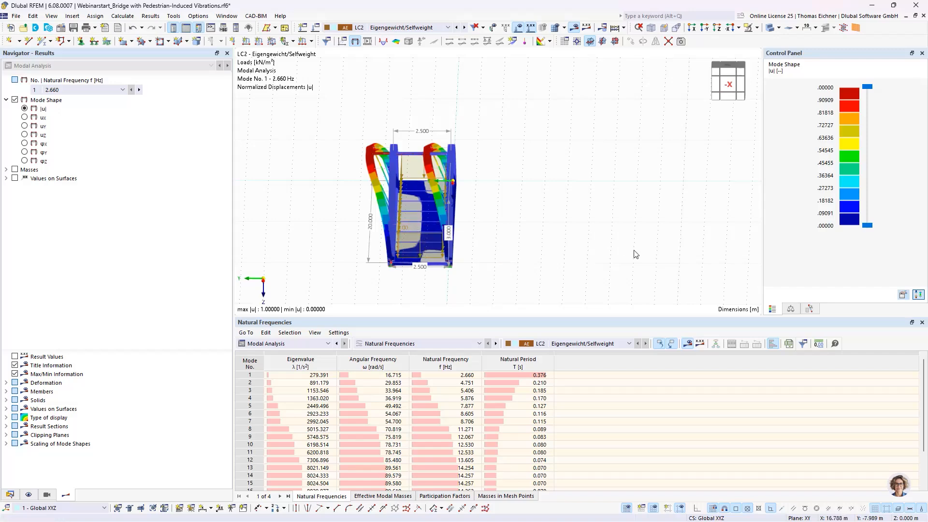
mouse_move(530, 188)
ctrl+middle_down()
mouse_move(576, 179)
mouse_move(531, 186)
ctrl+middle_up()
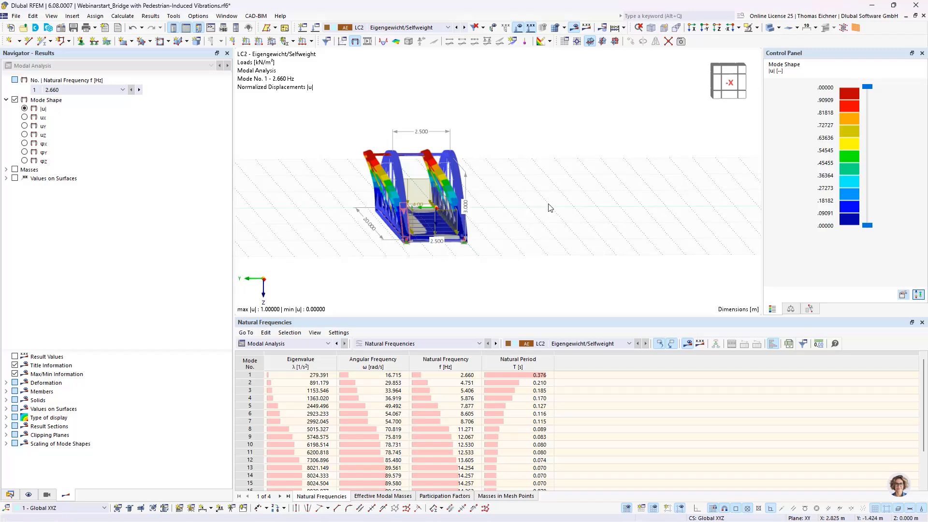
mouse_move(549, 207)
ctrl+middle_down()
mouse_move(524, 201)
mouse_move(543, 201)
mouse_move(532, 202)
ctrl+middle_up()
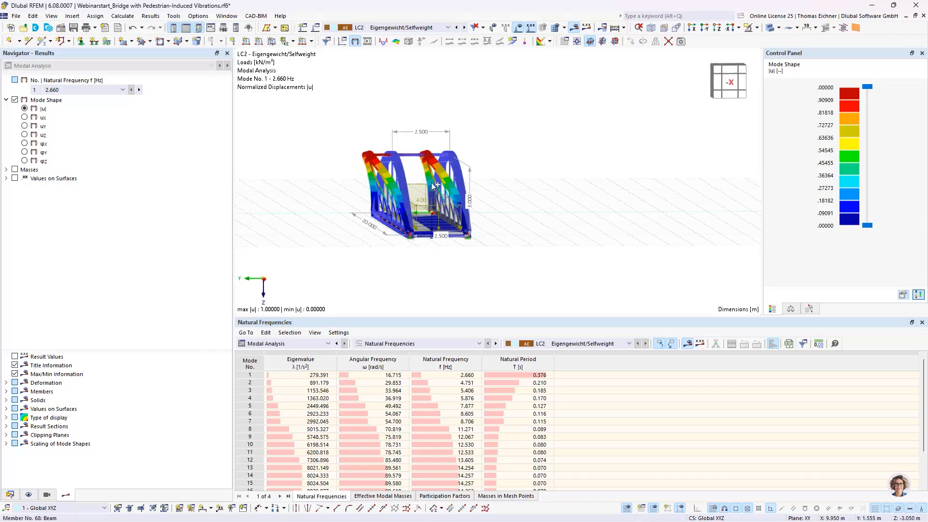
ctrl+middle_drag(431, 182, 497, 182)
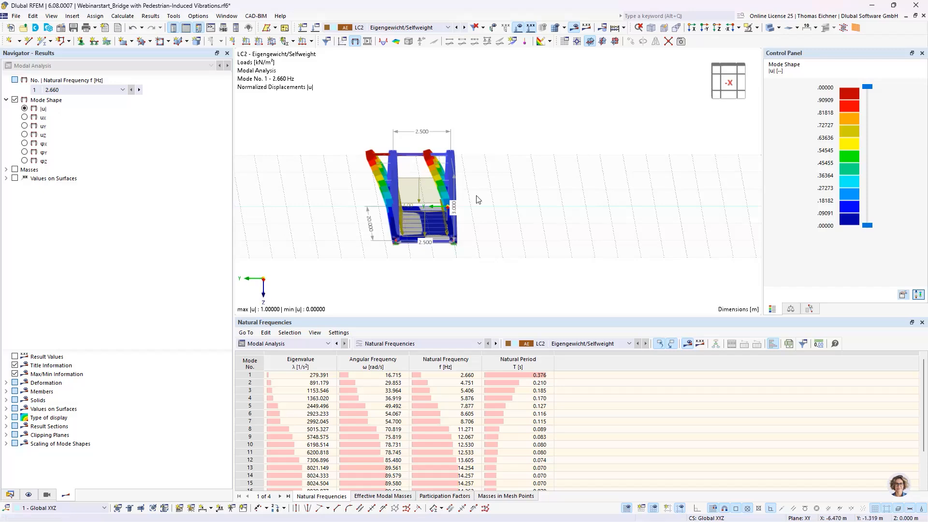
ctrl+middle_drag(518, 149, 525, 171)
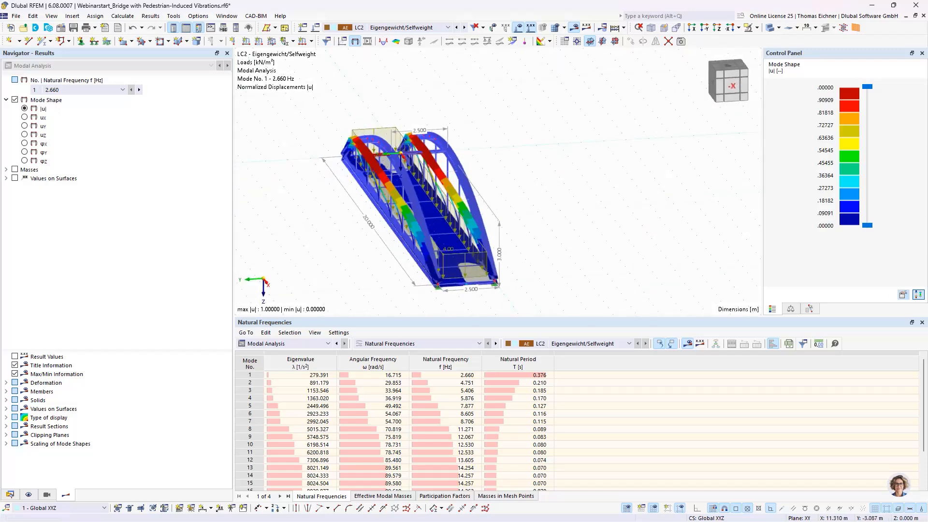
Display the mode shape of natural frequency no. 2 and examine the deformed arches and deck from the side
click(454, 383)
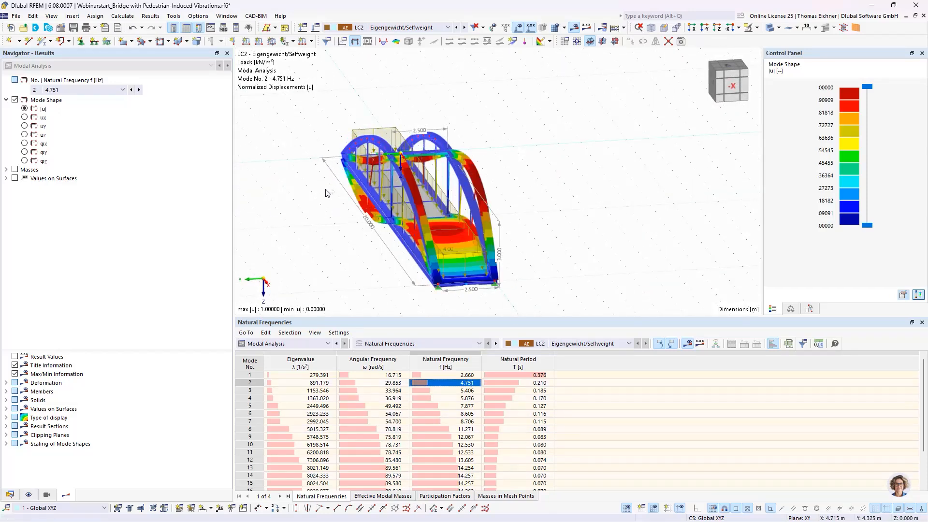
ctrl+middle_drag(329, 194, 435, 91)
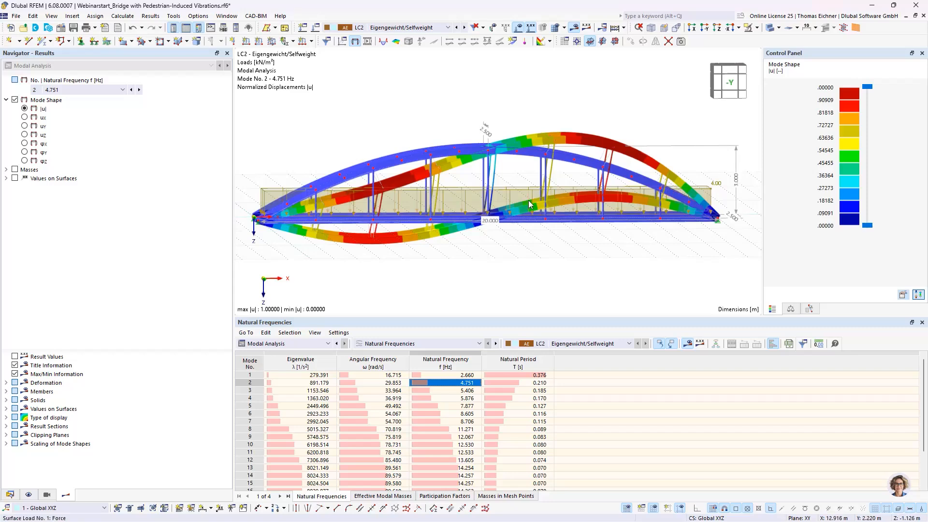
scroll(530, 204, up, 5)
scroll(492, 192, down, 3)
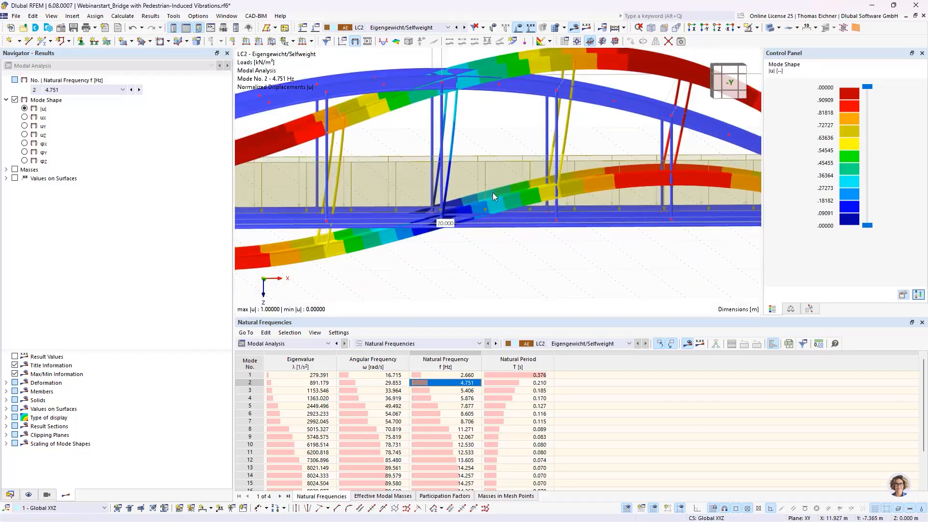
scroll(492, 193, down, 6)
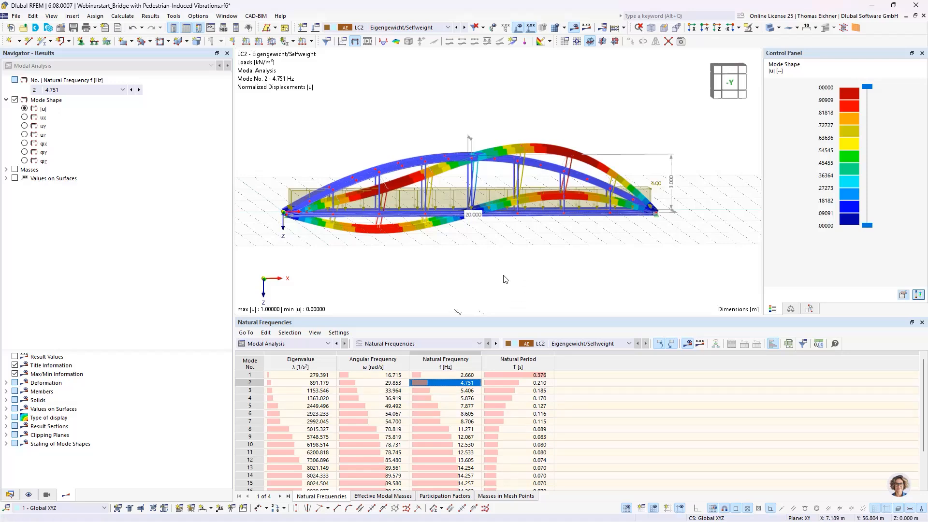
Show the effective modal masses and check mode 2's rotational effective modal mass factor about Y against the side view
click(379, 499)
ctrl+middle_drag(474, 234, 497, 261)
click(731, 384)
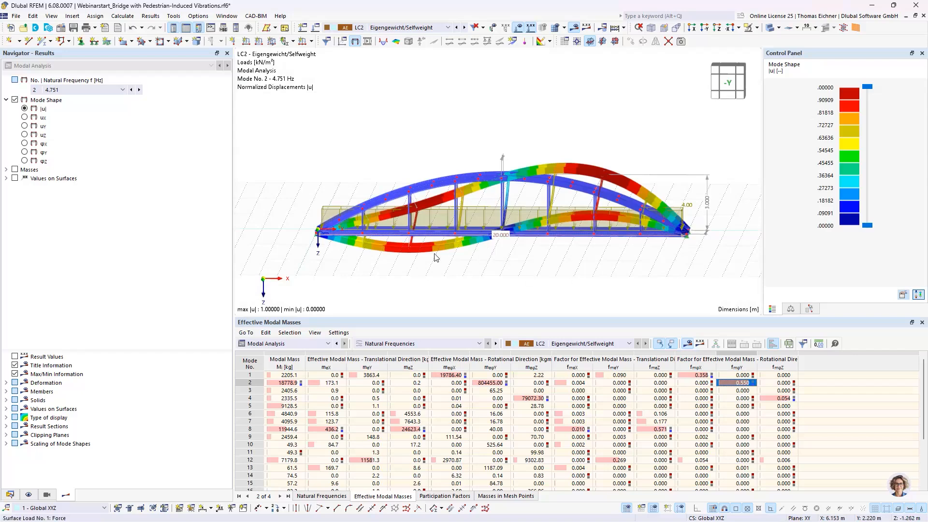
ctrl+middle_drag(528, 264, 532, 255)
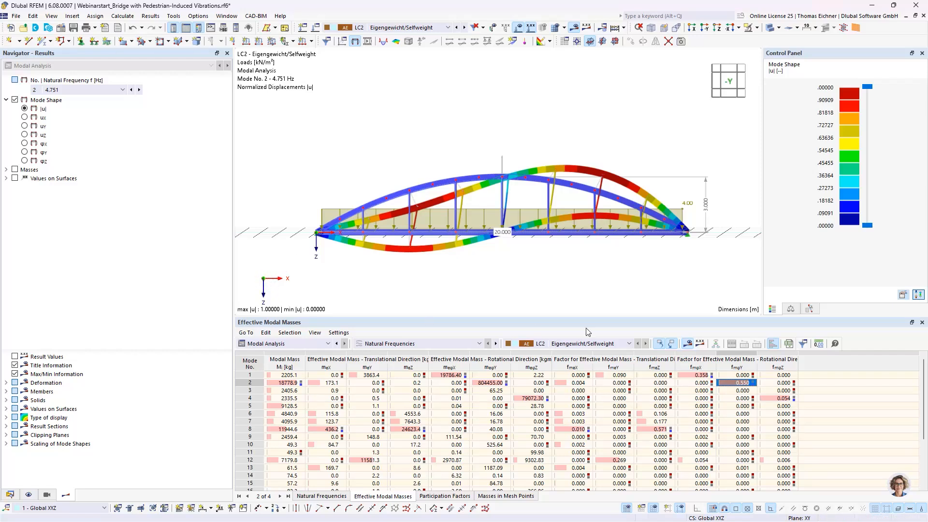
Check the rotational effective modal mass factors about Y across the higher modes, then display the shape of mode 3
drag(743, 378, 745, 469)
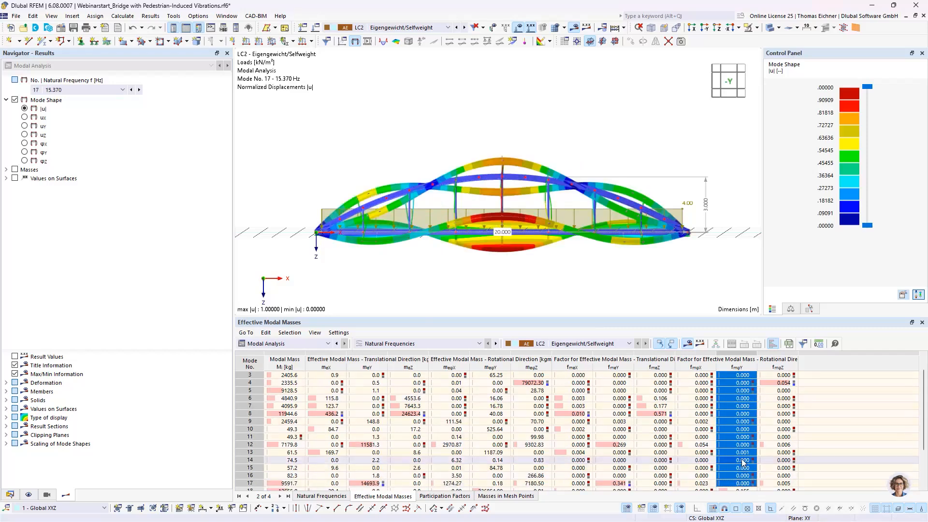
scroll(743, 462, up, 1)
click(740, 390)
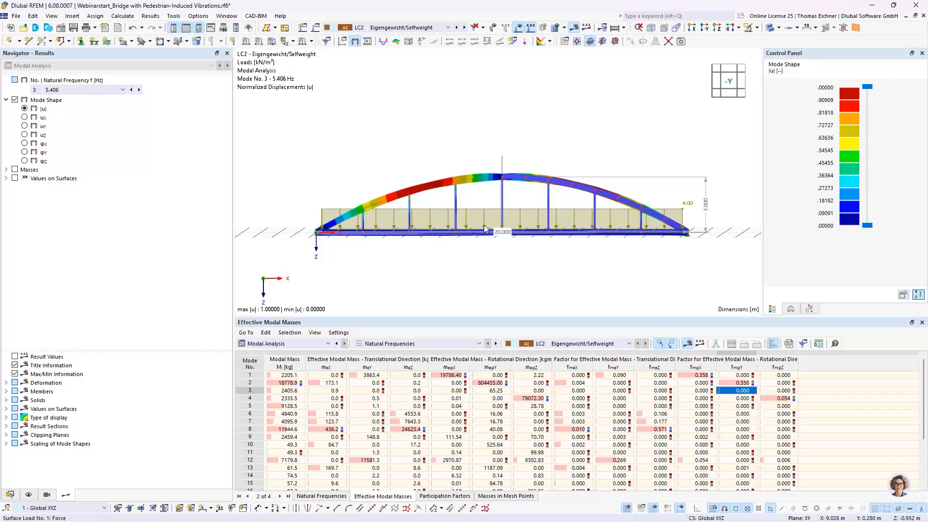
Examine the translational effective modal mass factors in Z and compare the shapes of modes 8 and 2
click(662, 372)
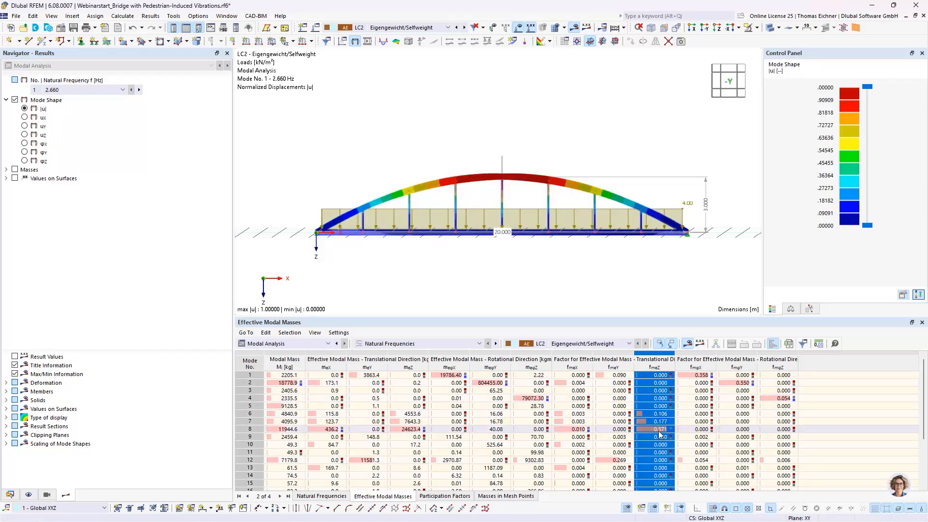
click(661, 429)
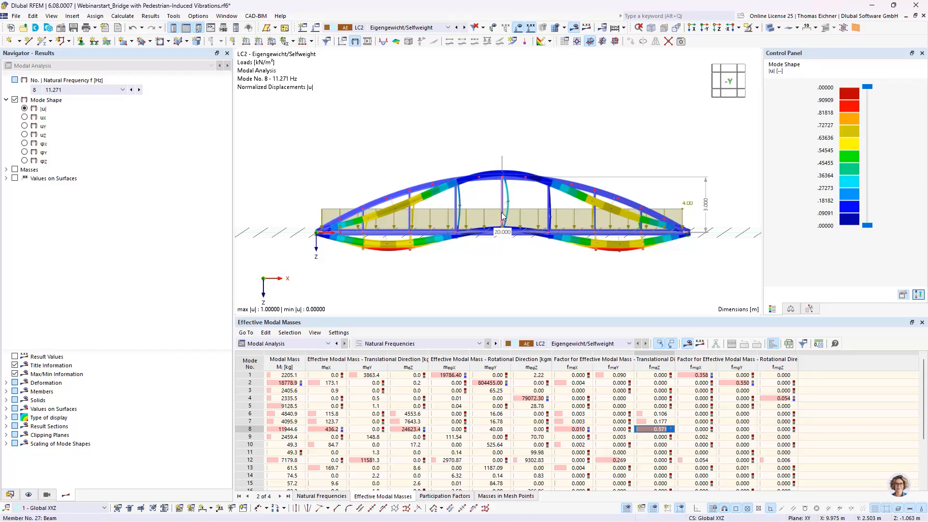
click(736, 382)
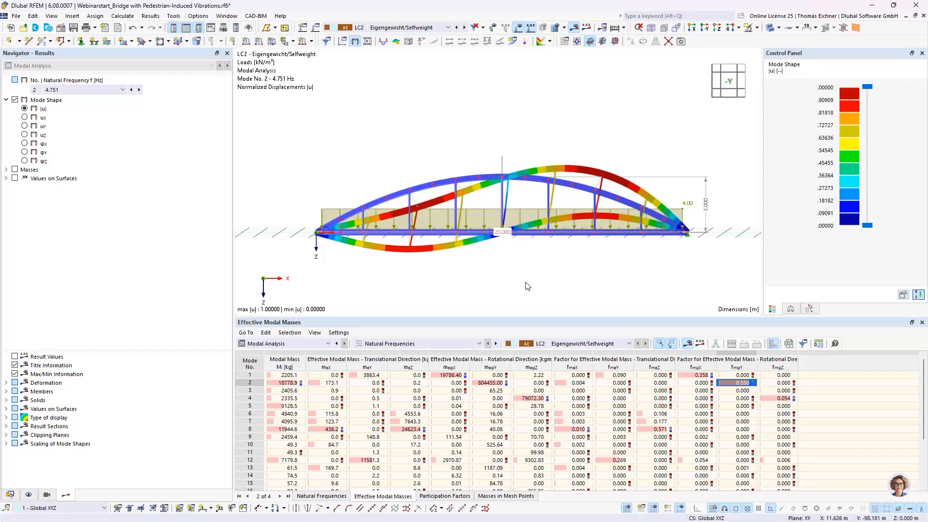
click(662, 430)
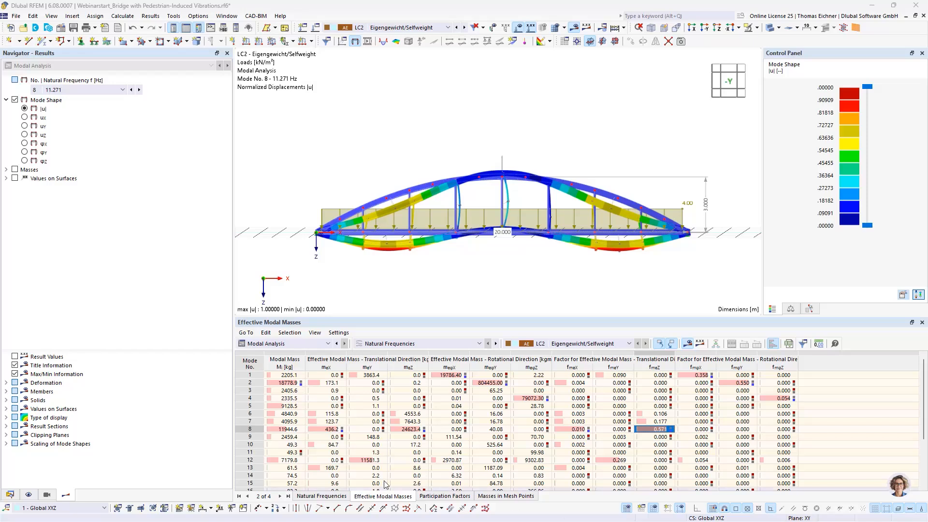
click(476, 468)
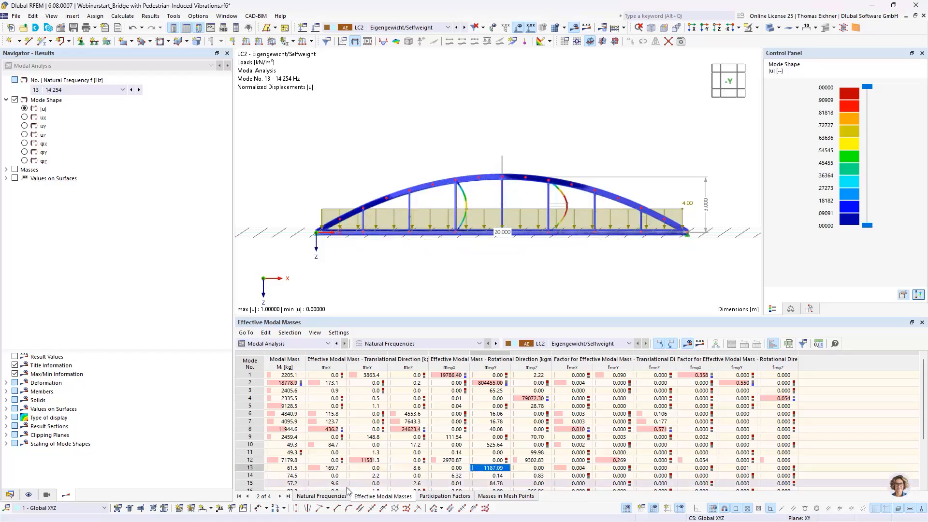
Show the natural frequencies table and compare the frequencies and mode shapes of modes 2 and 8, ending on mode 2
click(321, 496)
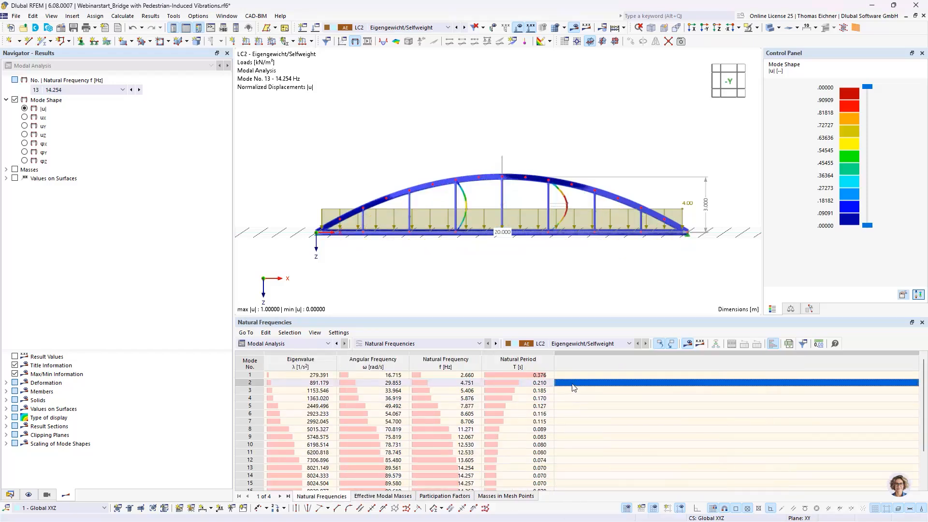
click(459, 383)
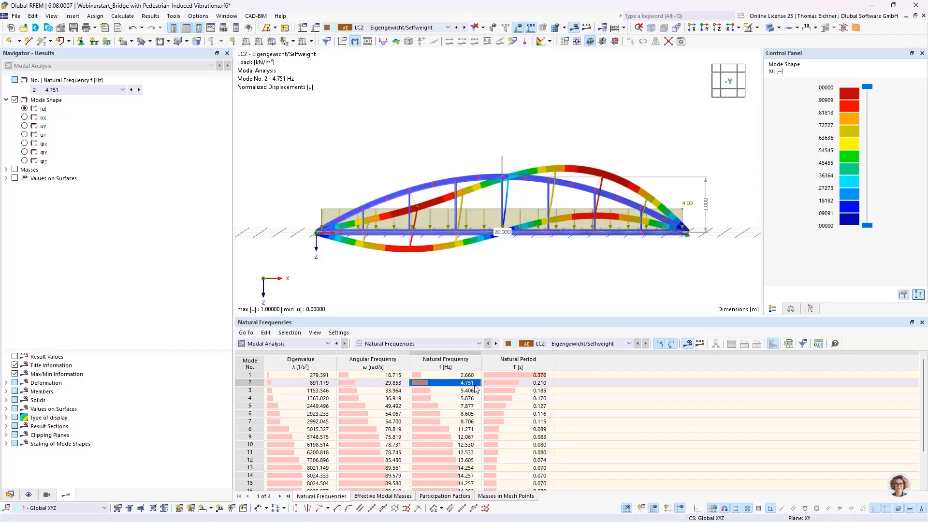
click(458, 429)
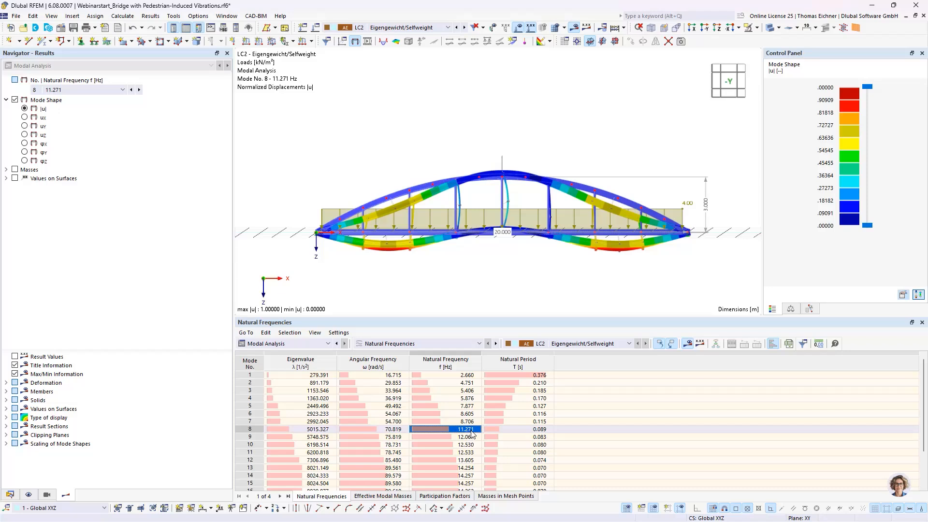
click(467, 382)
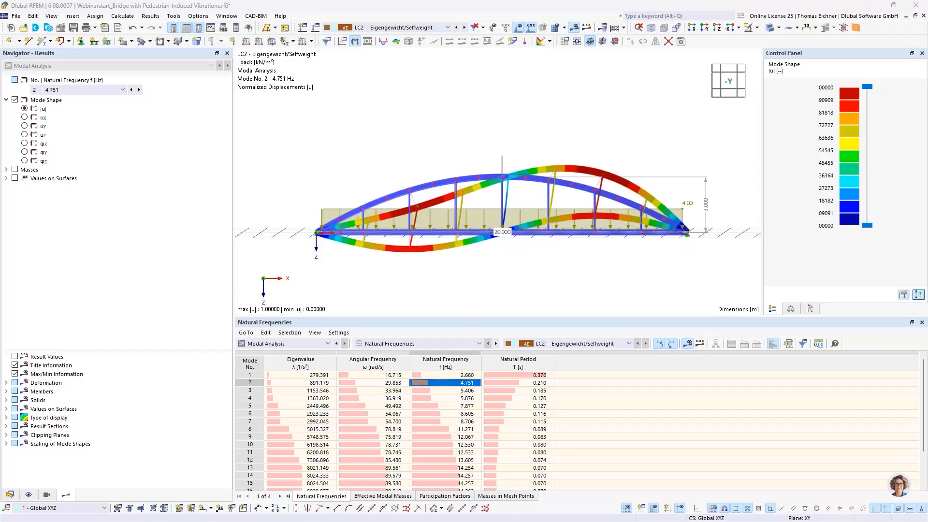
click(629, 126)
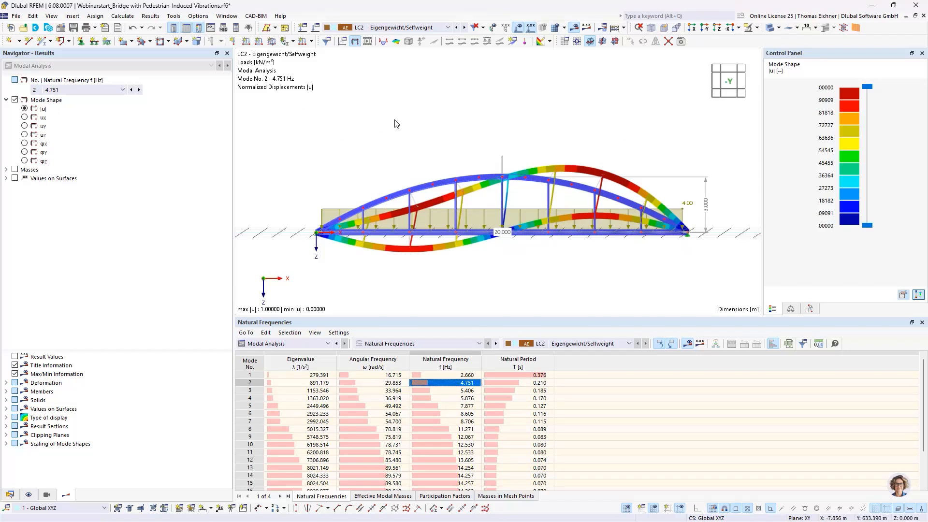
scroll(398, 124, down, 2)
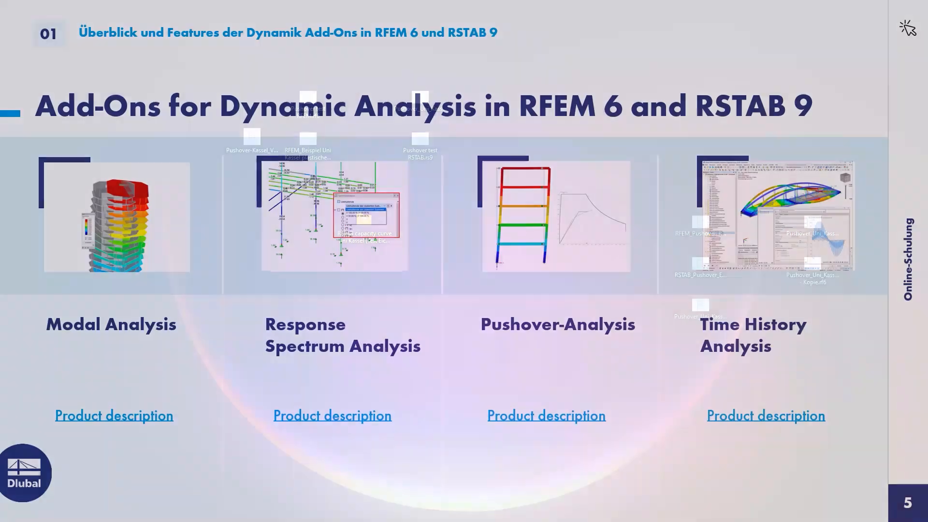
key(Right)
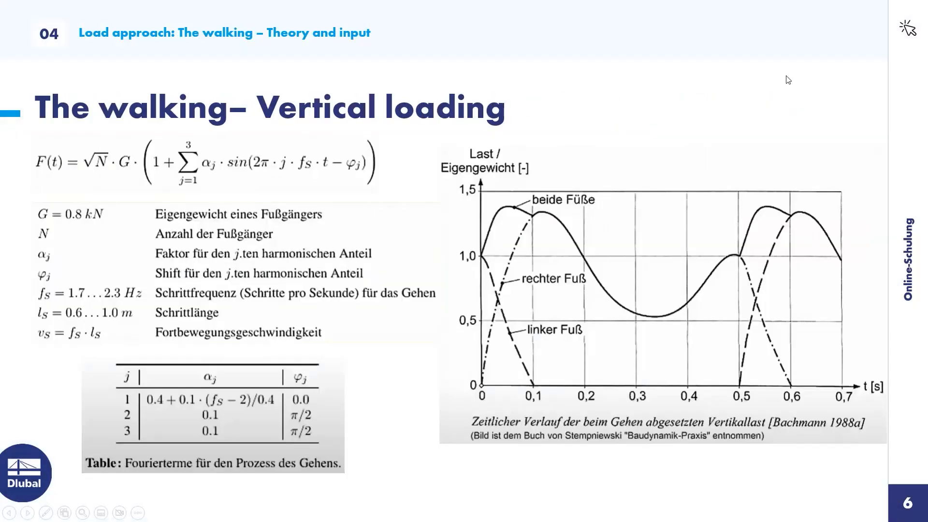
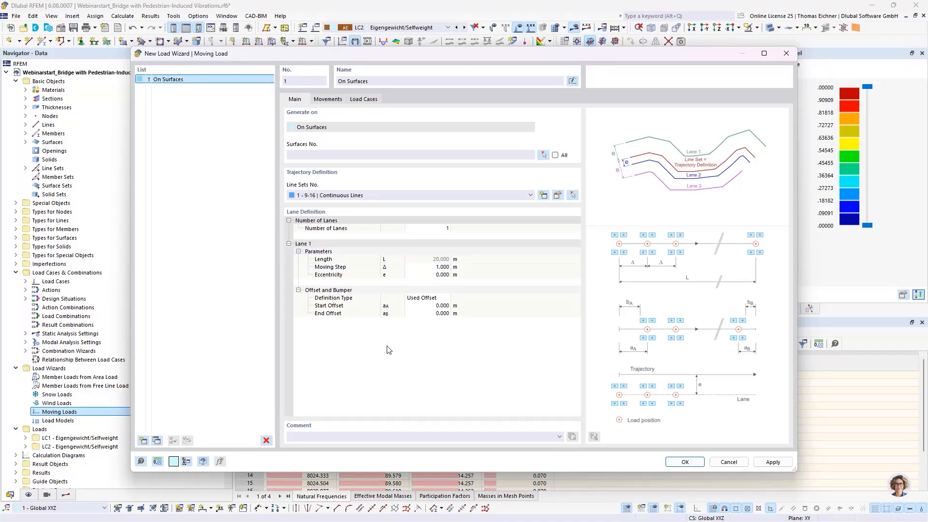
Review the trajectory line set for the moving load, checking its assigned lines 9-16 against the bridge model and keeping them
drag(444, 59, 471, 273)
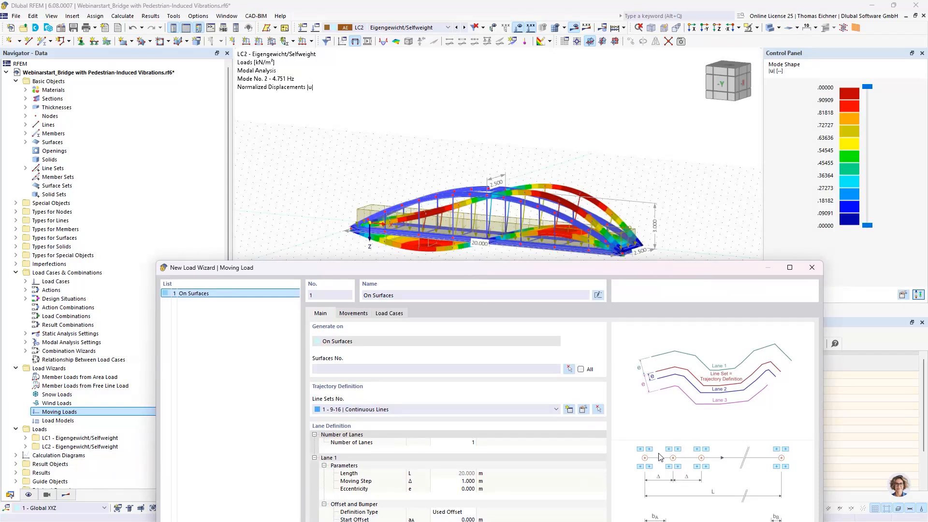
drag(563, 264, 506, 284)
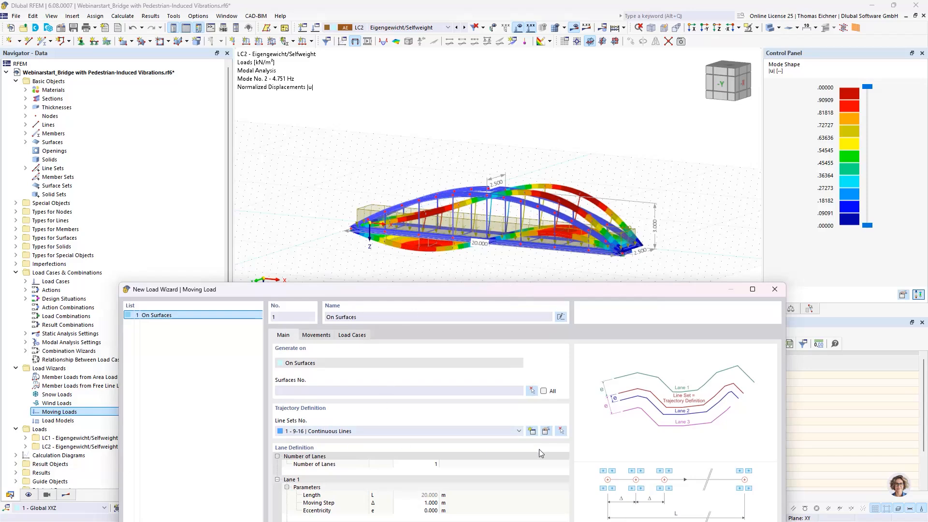
click(546, 431)
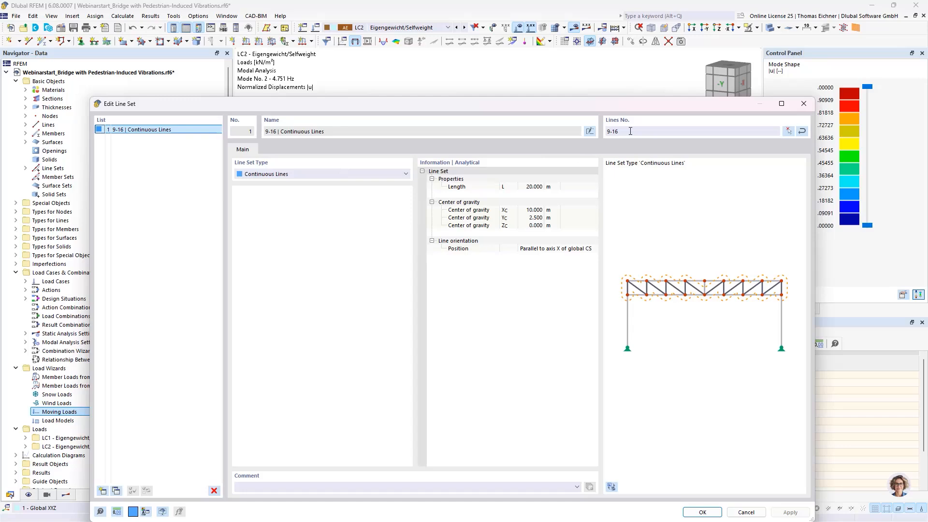
drag(630, 131, 604, 130)
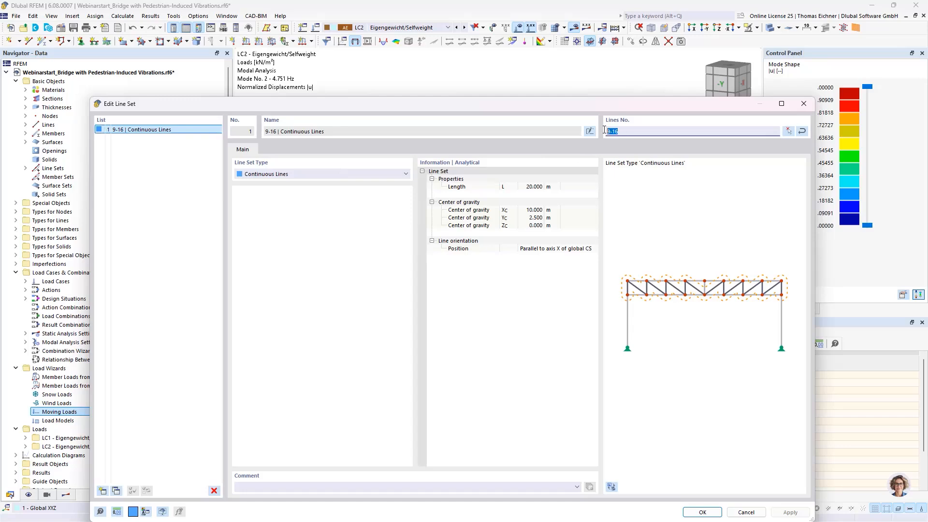
click(788, 132)
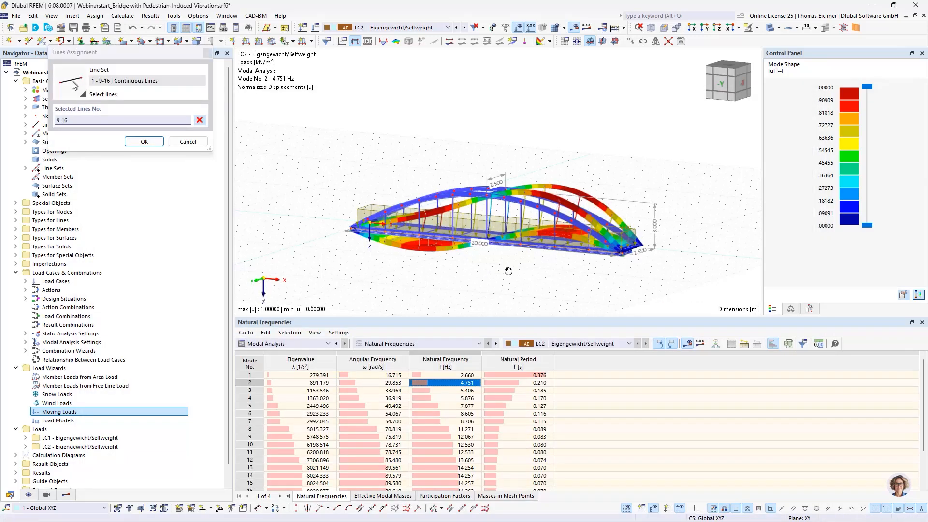
ctrl+middle_drag(509, 271, 510, 309)
scroll(578, 282, up, 4)
scroll(578, 281, down, 3)
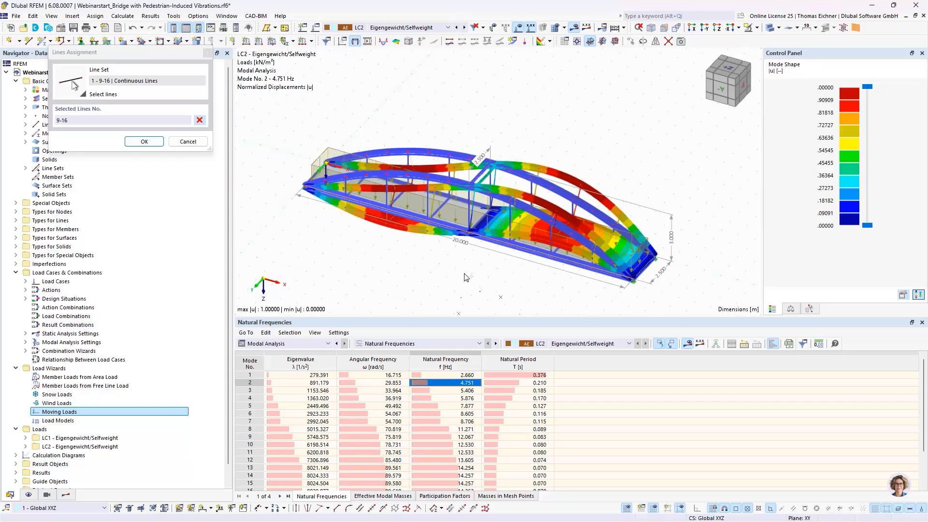
middle_drag(466, 269, 404, 252)
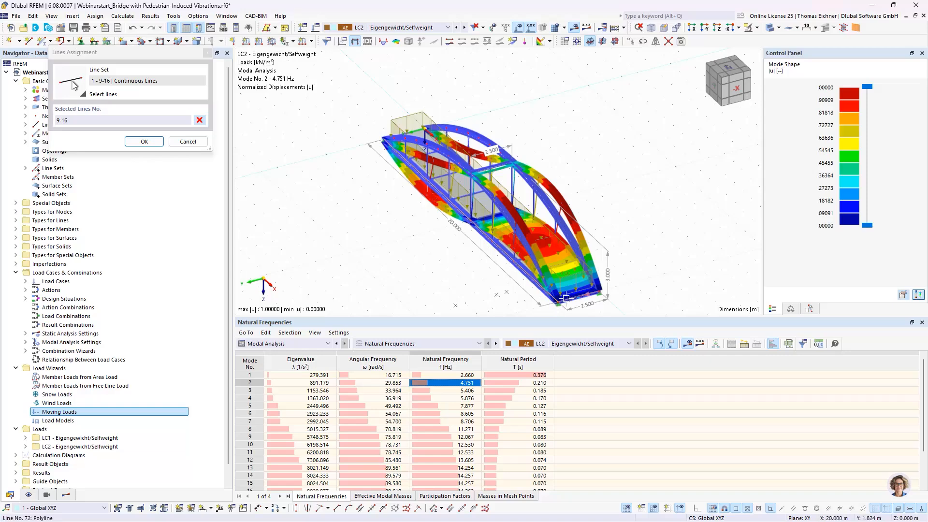
click(143, 142)
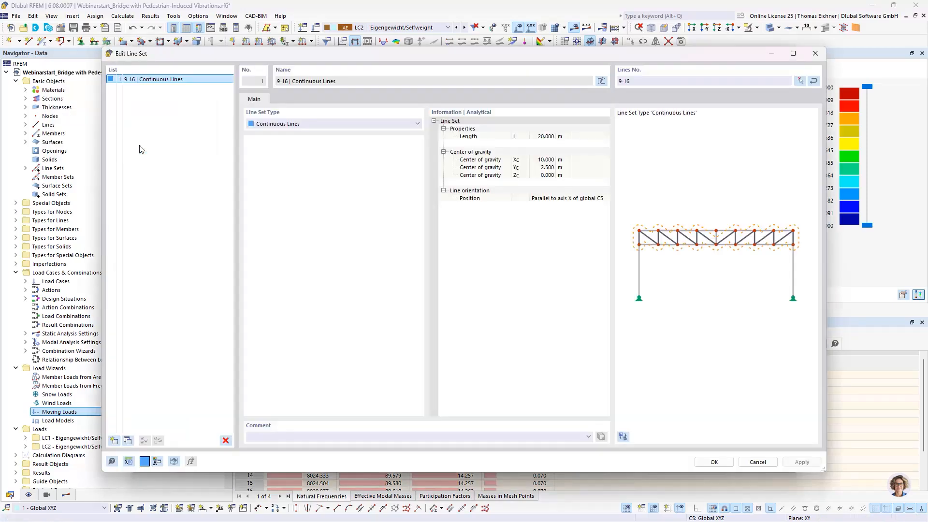
click(706, 464)
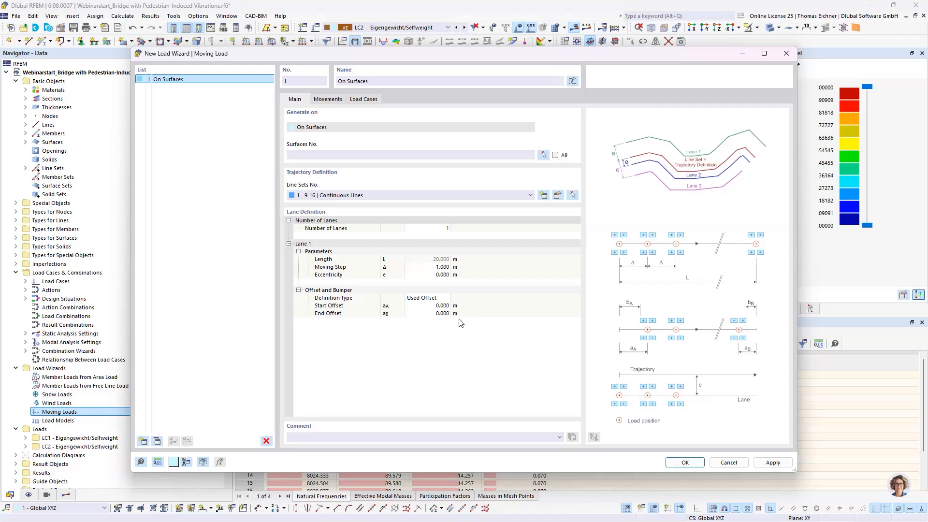
Set Lane 1's moving step to 1.250 m and its eccentricity to 1.100 m
click(435, 267)
text(1,25)
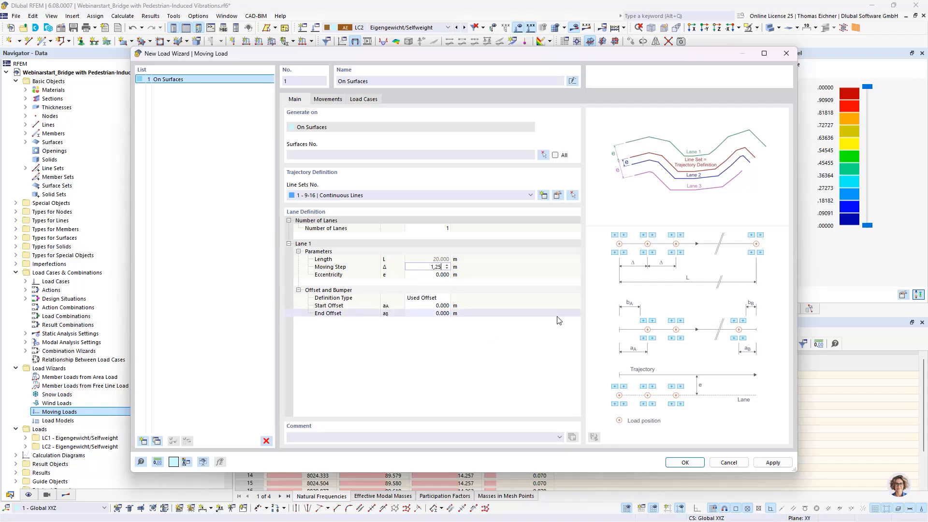
click(432, 274)
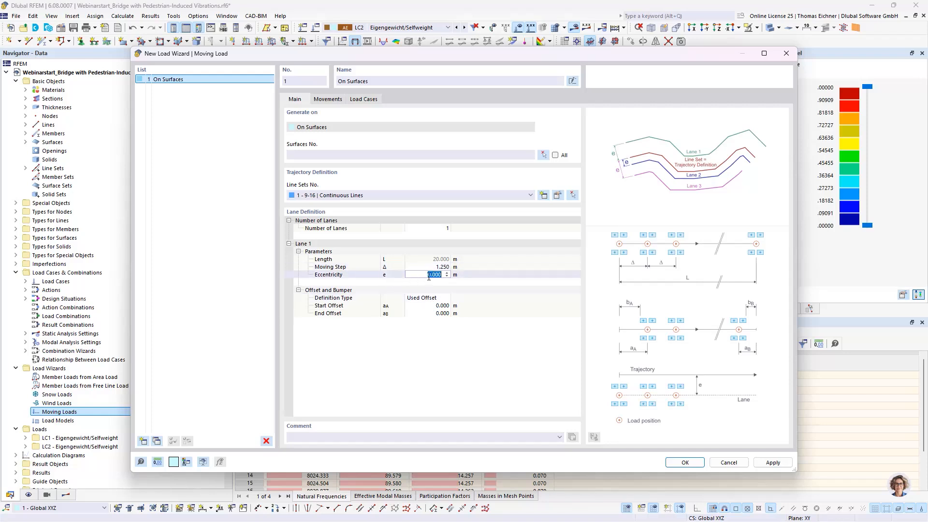
click(419, 275)
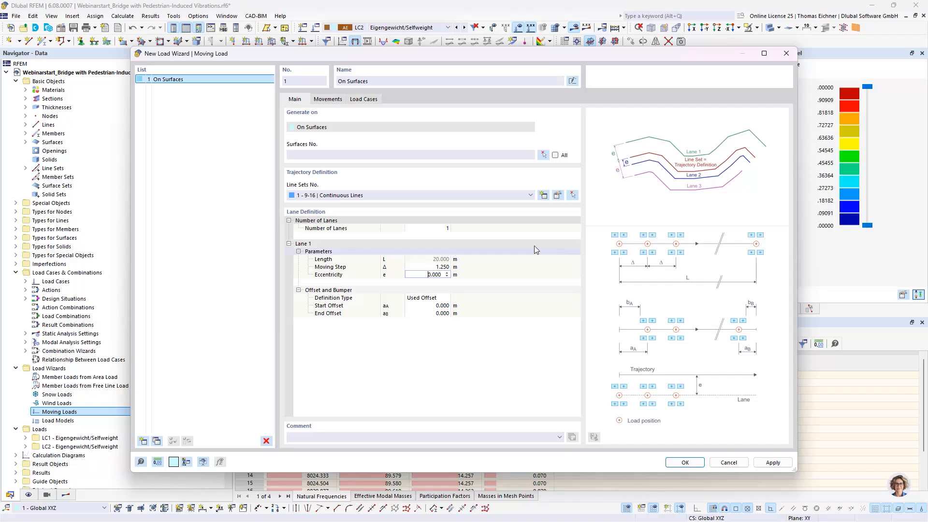
click(481, 280)
click(428, 275)
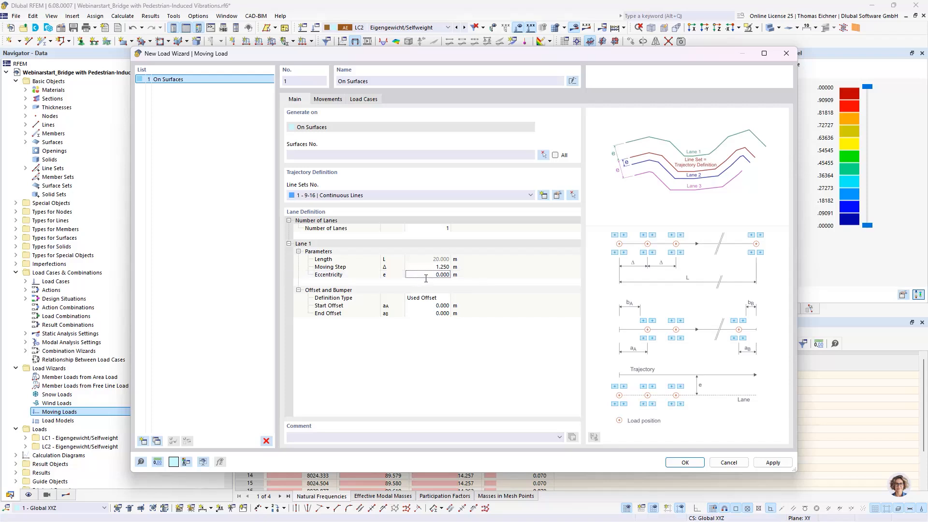
click(458, 276)
click(438, 274)
text(1,1)
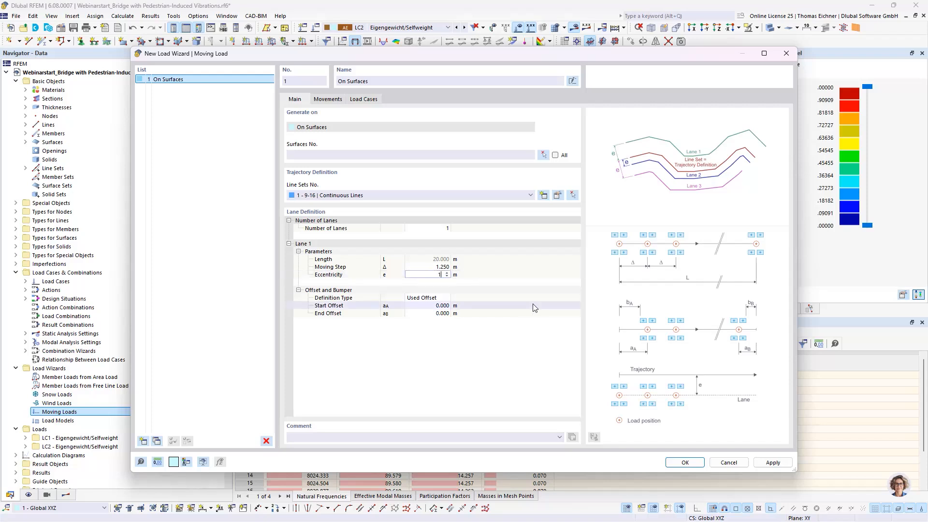
Set both the start offset and the end offset of Lane 1 to 0.625 m
click(439, 306)
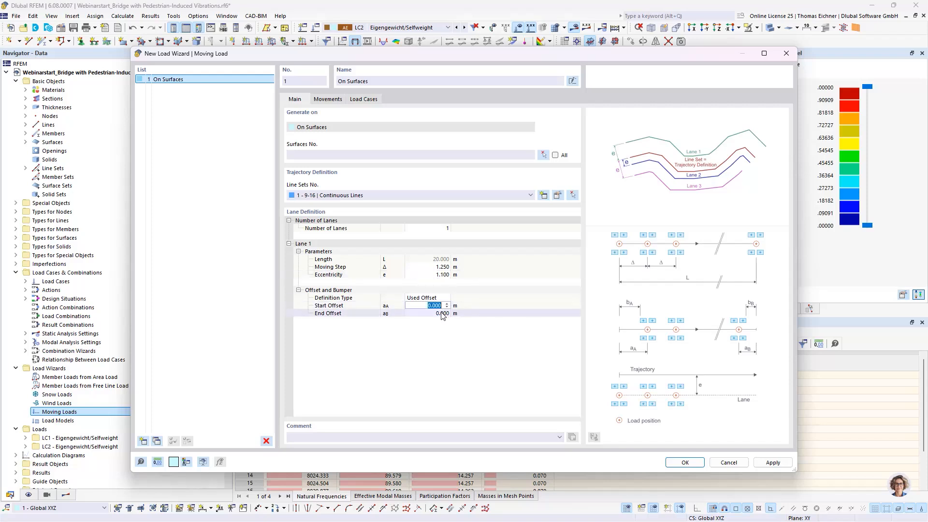
text(0,625)
click(441, 314)
text(0,6)
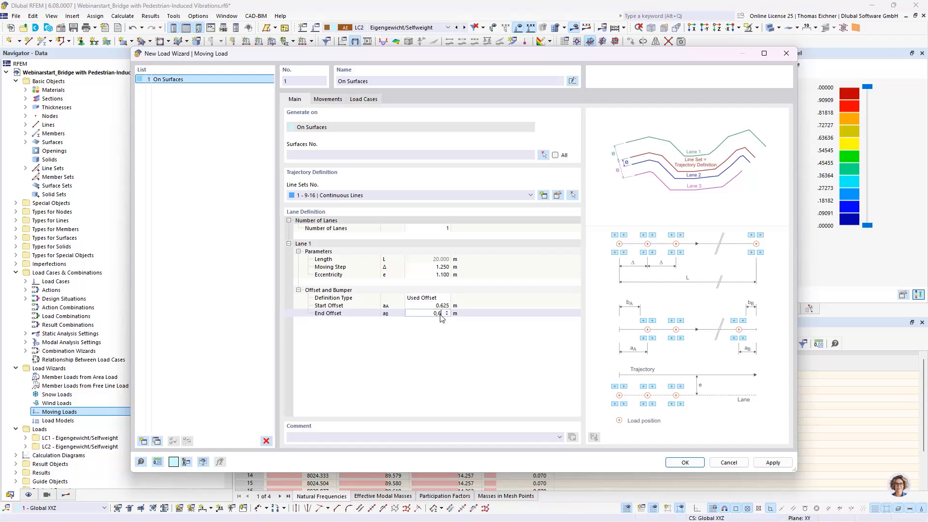
text(25)
click(429, 306)
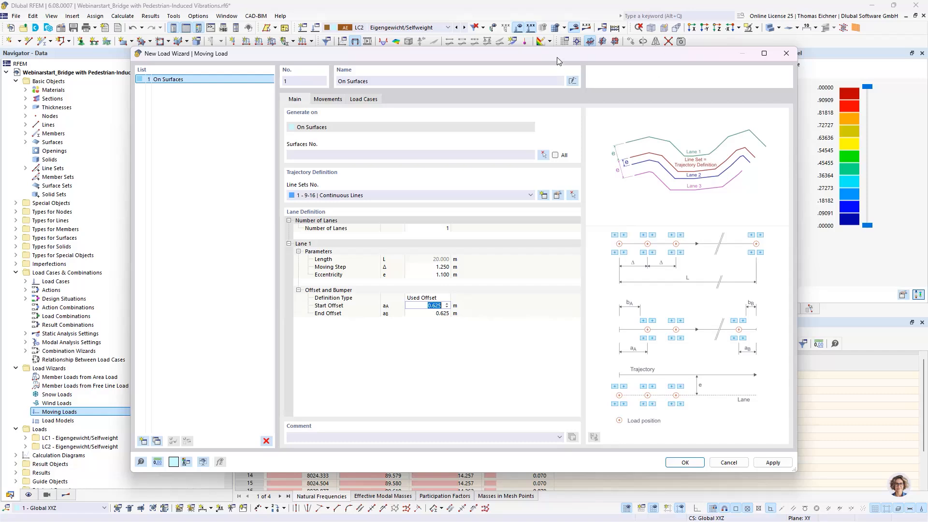
drag(557, 57, 540, 385)
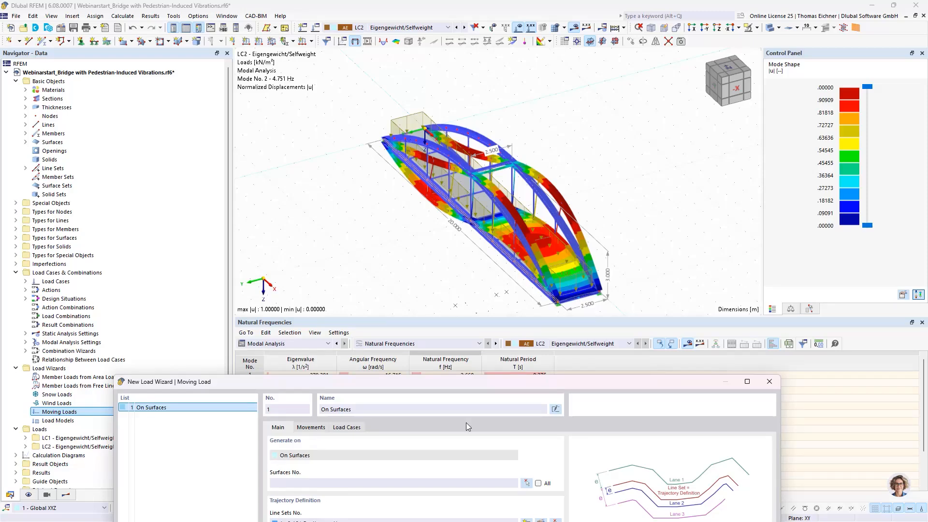
drag(477, 384, 449, 79)
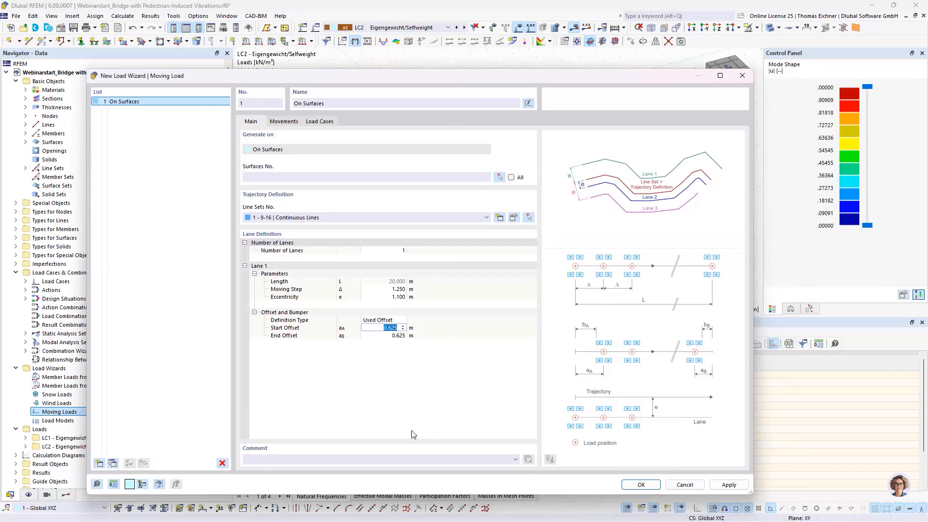
click(393, 337)
click(392, 352)
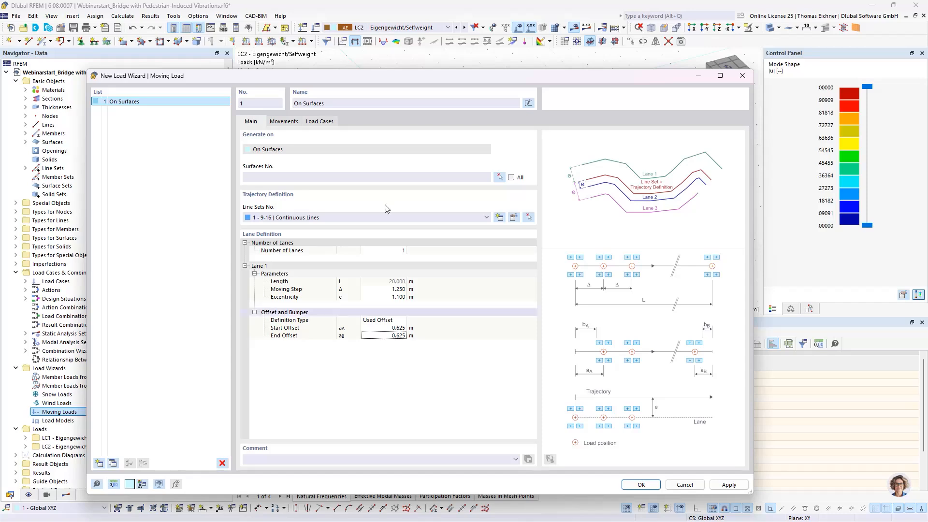
Assign the bridge deck, surface 1, to the moving load by picking it in the model
mouse_move(399, 81)
mouse_down()
mouse_move(408, 185)
mouse_move(409, 81)
mouse_up()
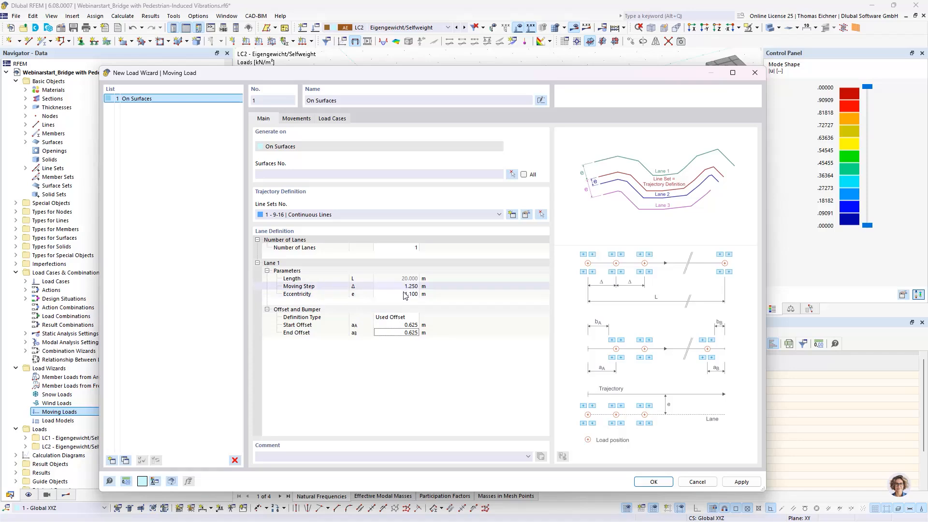
click(372, 173)
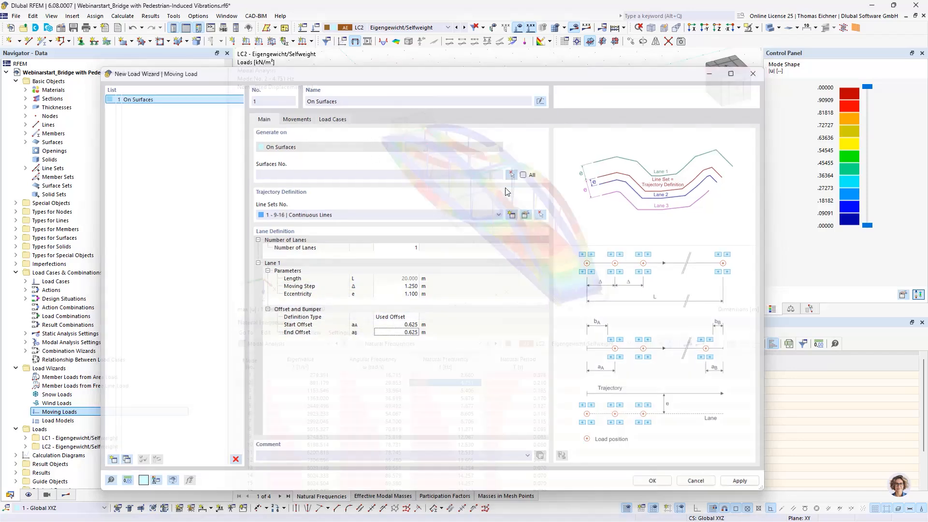
click(512, 174)
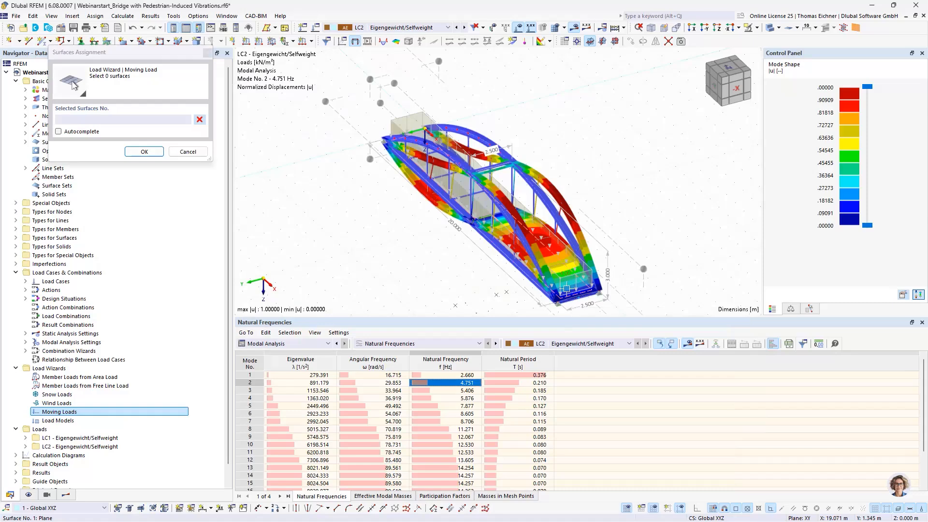
click(570, 297)
click(162, 153)
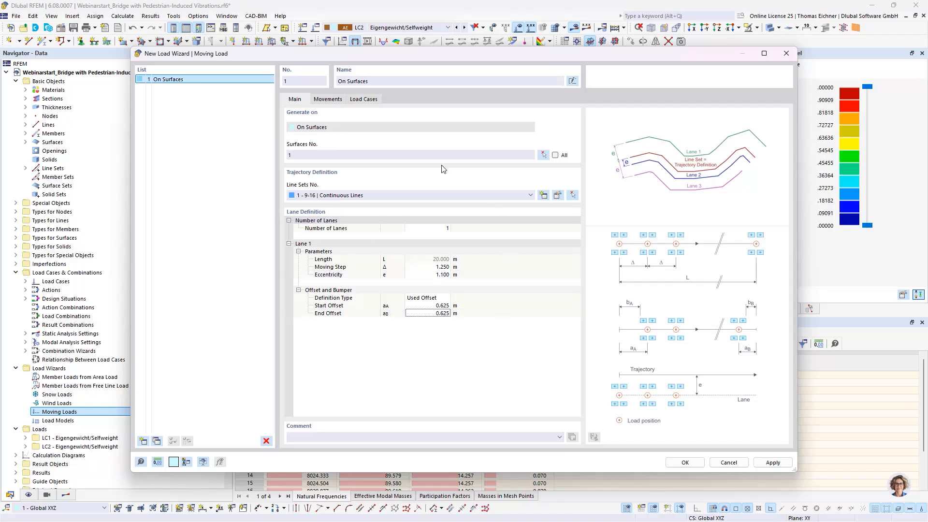
Assign Lane 1 to the first set of movements and create a new load model for it
click(328, 99)
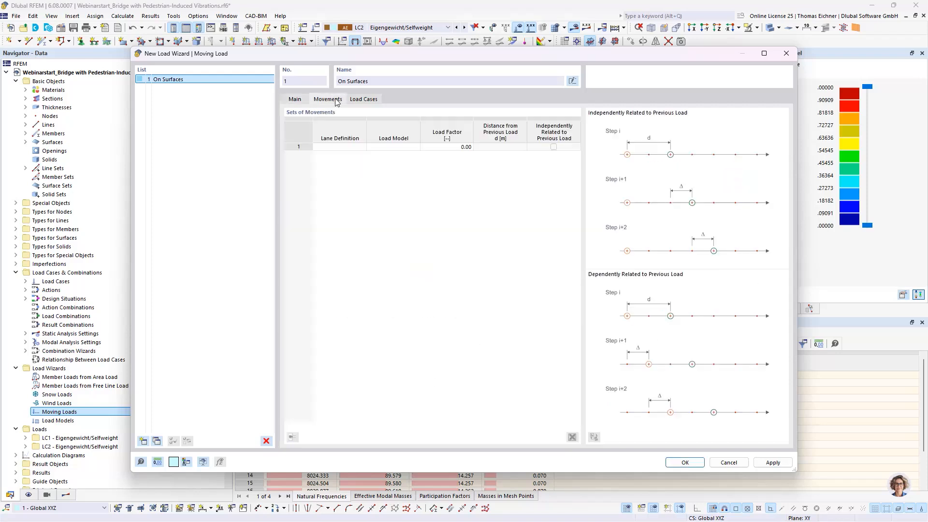
click(356, 147)
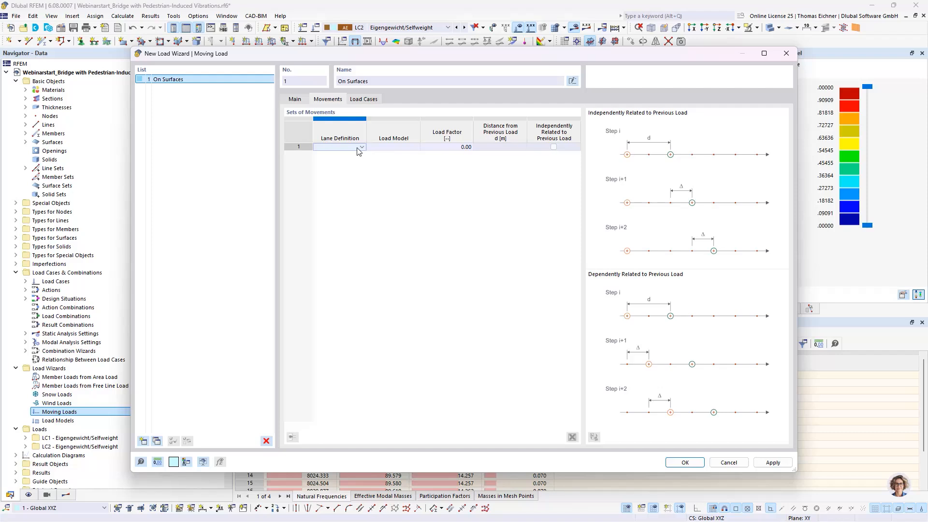
click(357, 148)
click(344, 155)
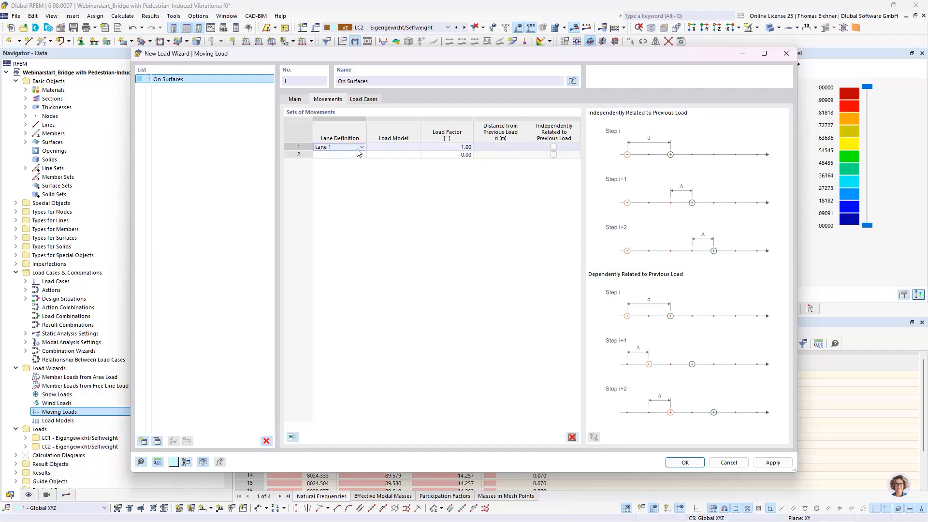
click(456, 146)
click(415, 148)
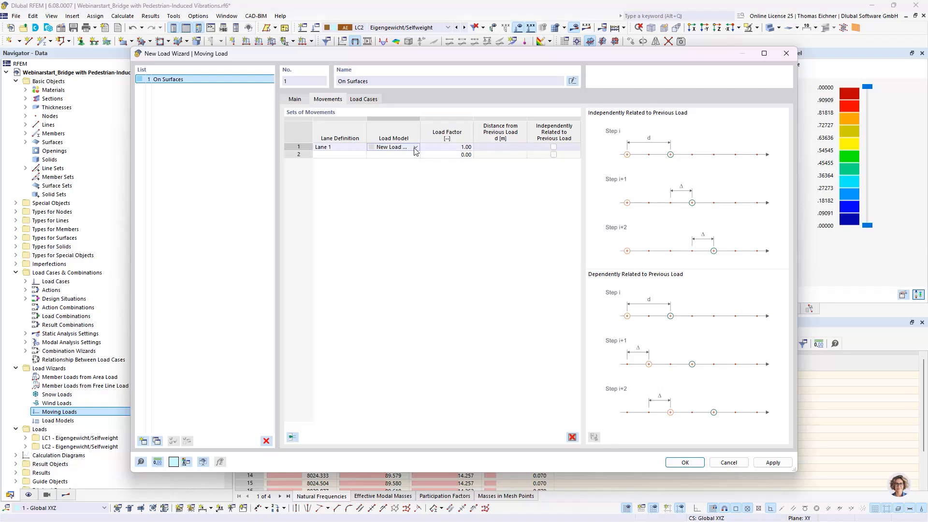
click(414, 147)
click(386, 156)
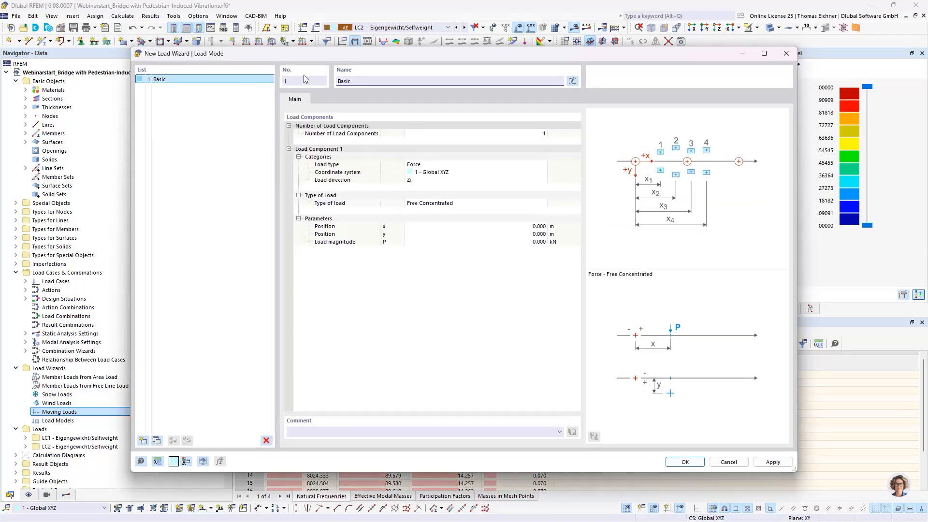
Name the load model "Single Footwalker" and set its load magnitude to 1 kN
double_click(359, 85)
text(Single Footwalker)
click(484, 242)
click(483, 242)
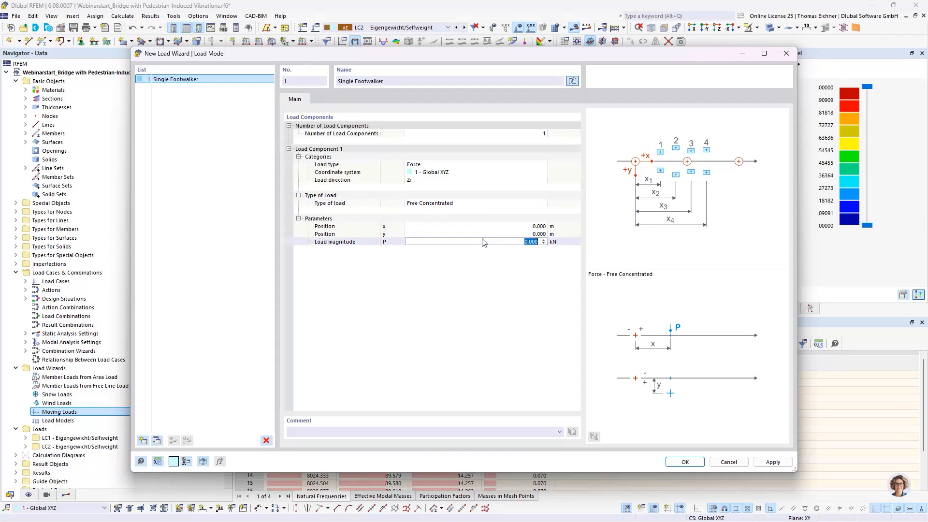
text(1)
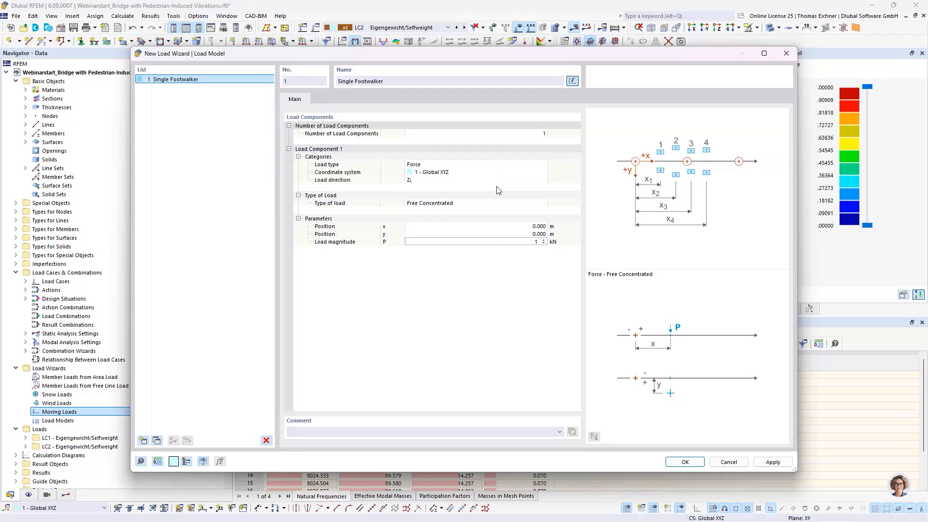
click(493, 205)
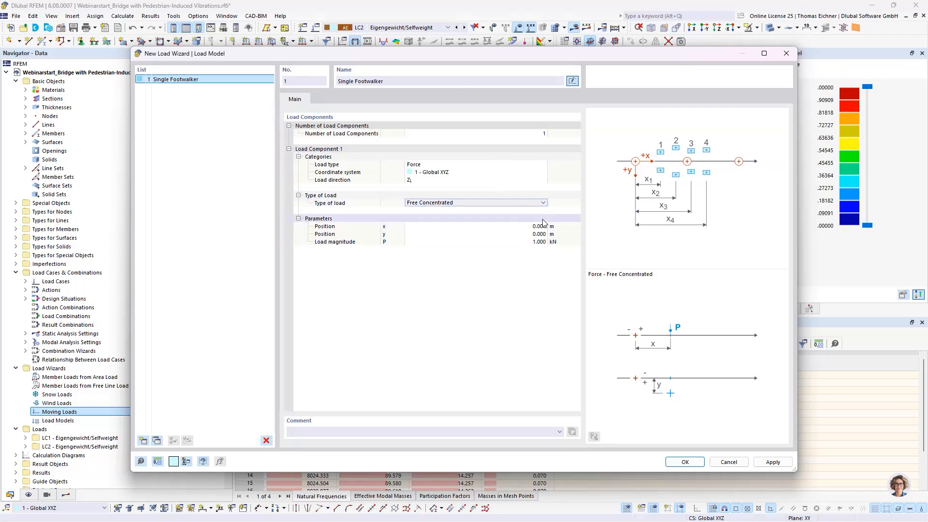
click(535, 242)
click(524, 242)
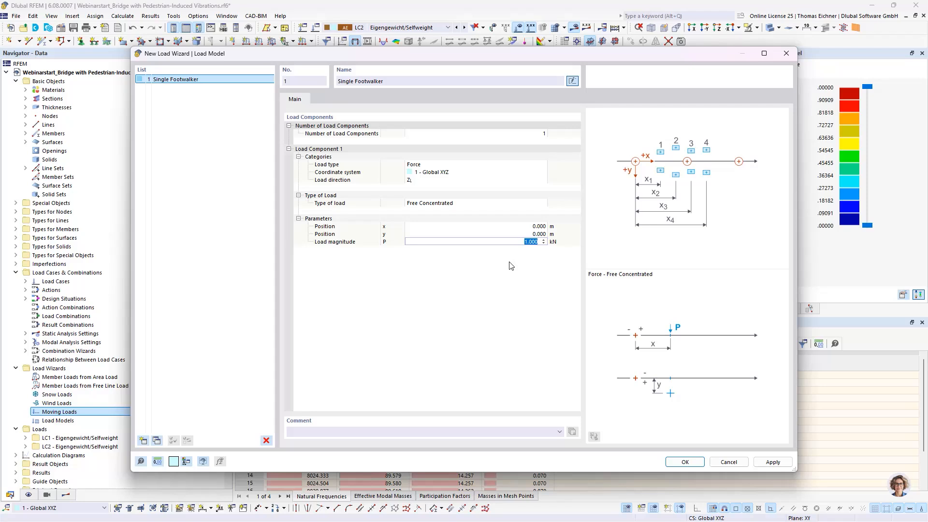
click(515, 240)
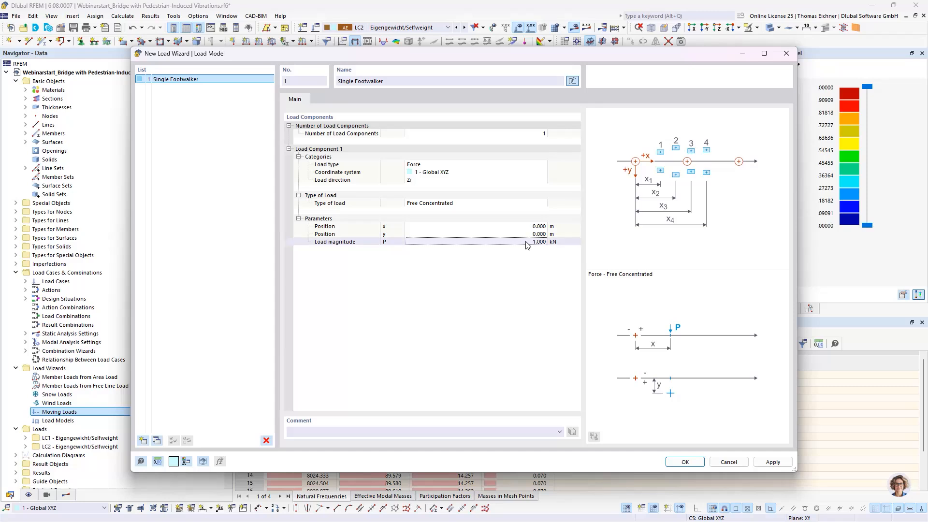
double_click(529, 242)
click(514, 273)
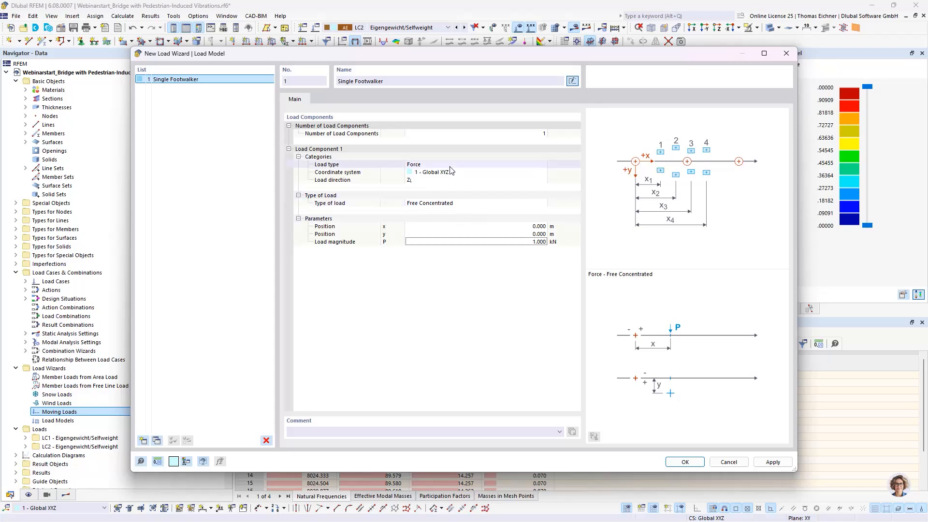
Keep Free Concentrated as the type of load for the Single Footwalker load model and accept the load model
click(451, 203)
click(475, 204)
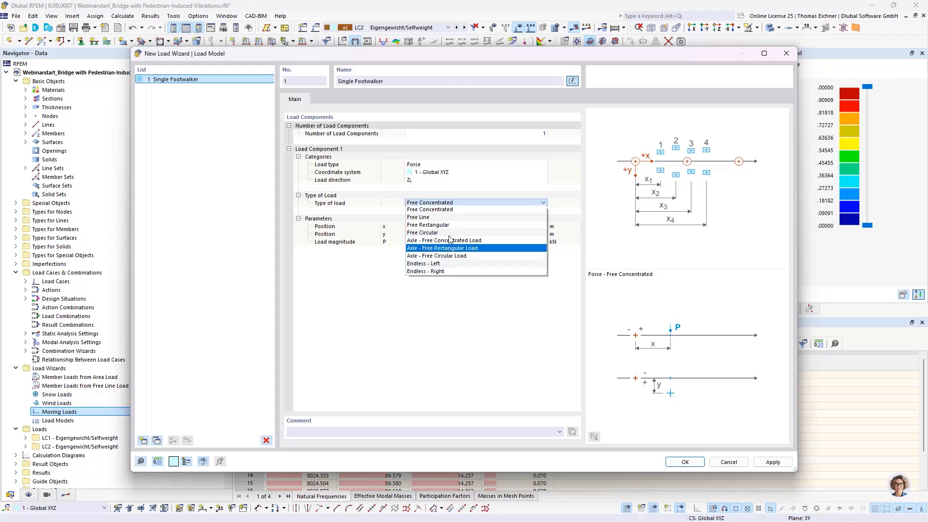
click(426, 201)
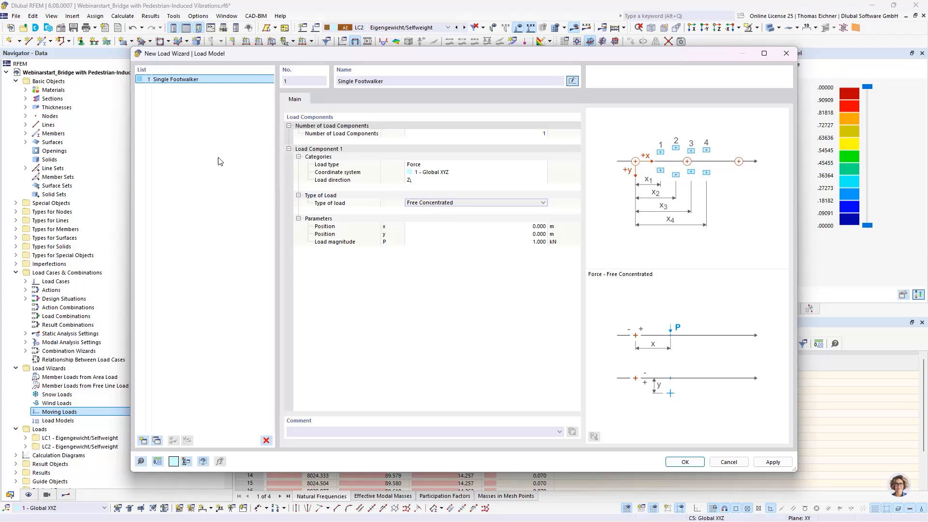
click(687, 462)
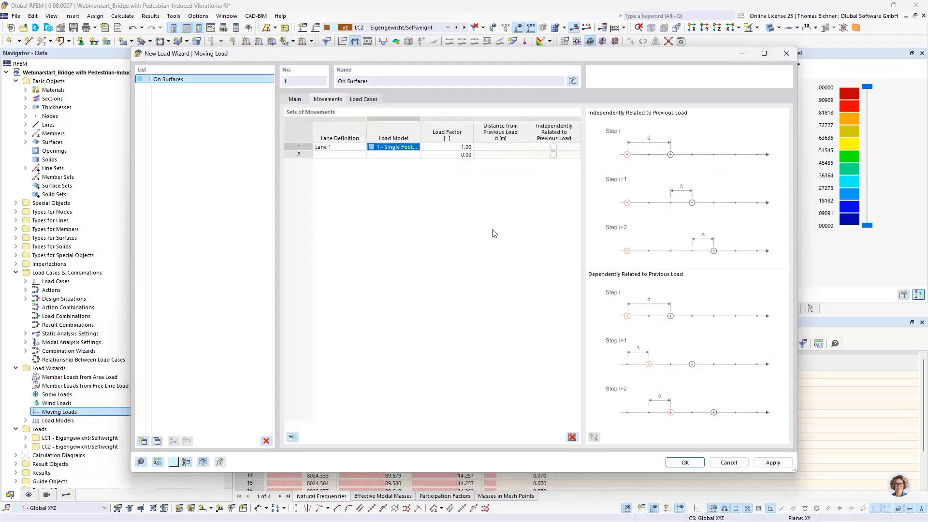
Name the moving load "Right Foot" and create a copy of it
click(295, 99)
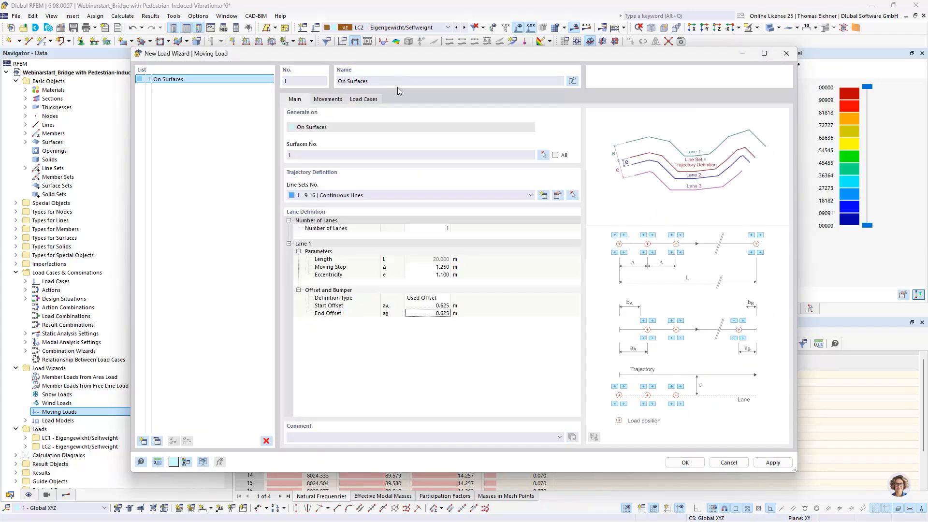
text(Right Foot)
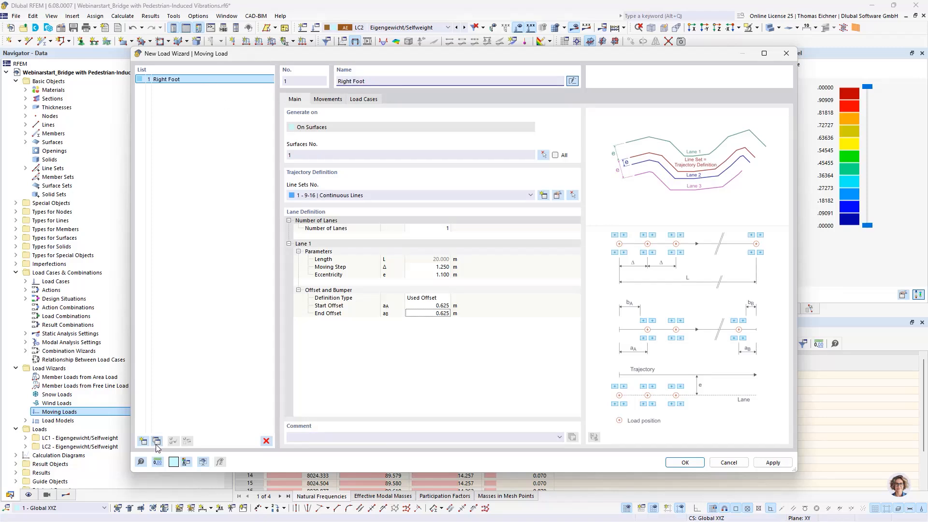
click(155, 444)
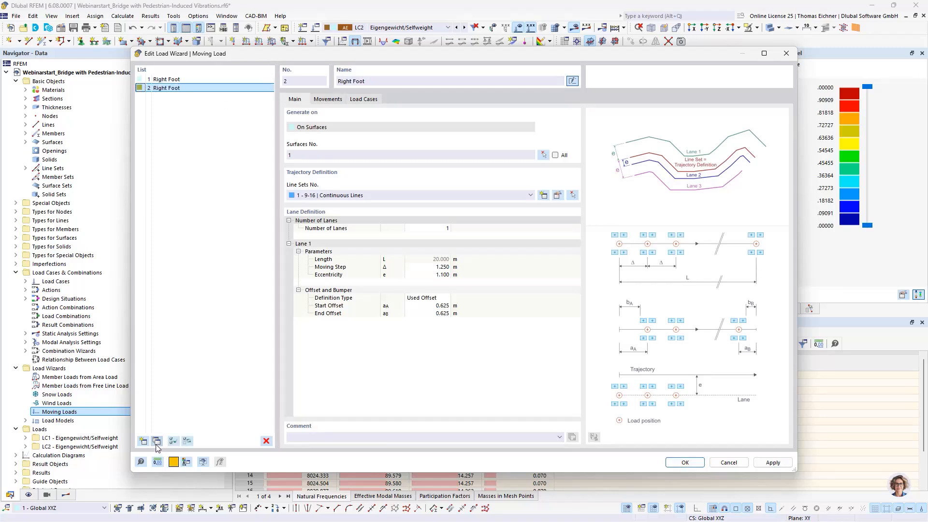
Set the action category of the first moving load's generated load cases to Seismic actions
click(208, 80)
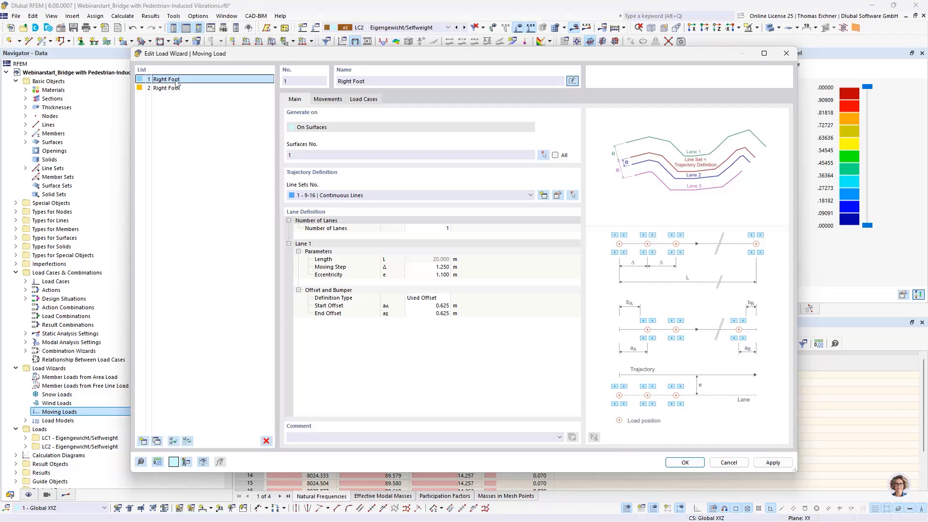
click(361, 101)
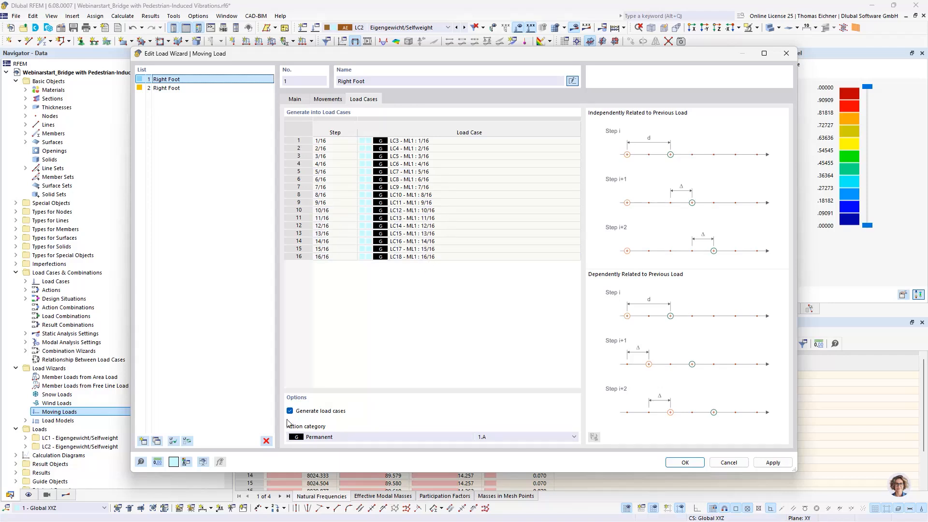
click(318, 438)
scroll(327, 423, down, 1)
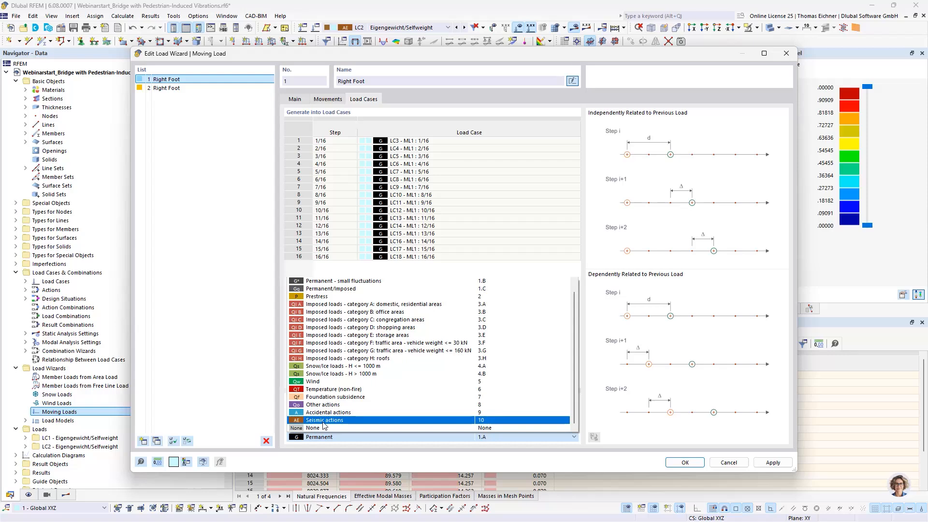
click(324, 420)
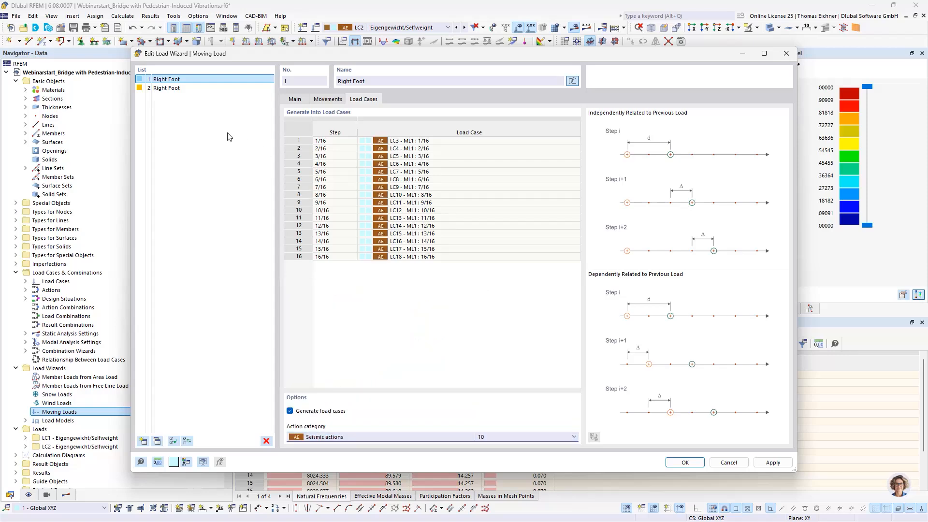
click(396, 290)
Rename the copied moving load, number 2, as "Left Foot"
mouse_move(506, 54)
mouse_down()
mouse_move(501, 73)
mouse_move(510, 54)
mouse_up()
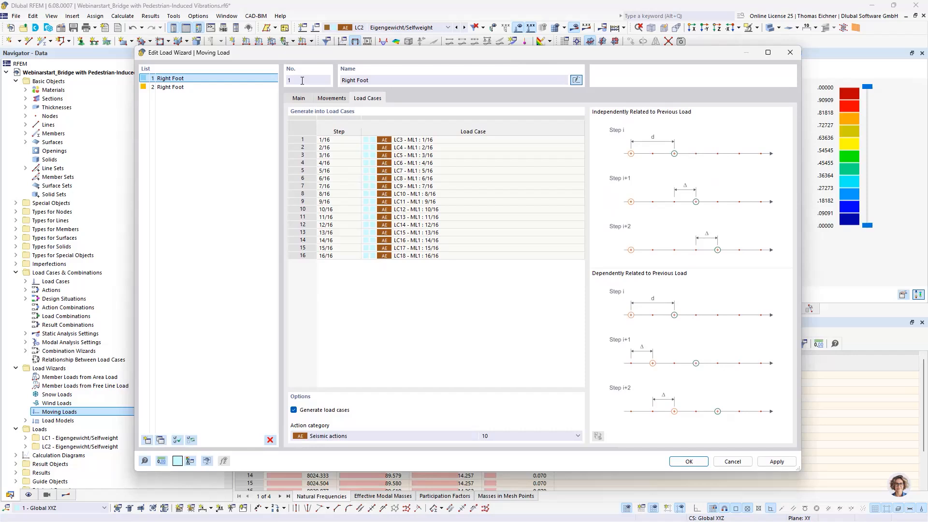
click(166, 87)
double_click(348, 80)
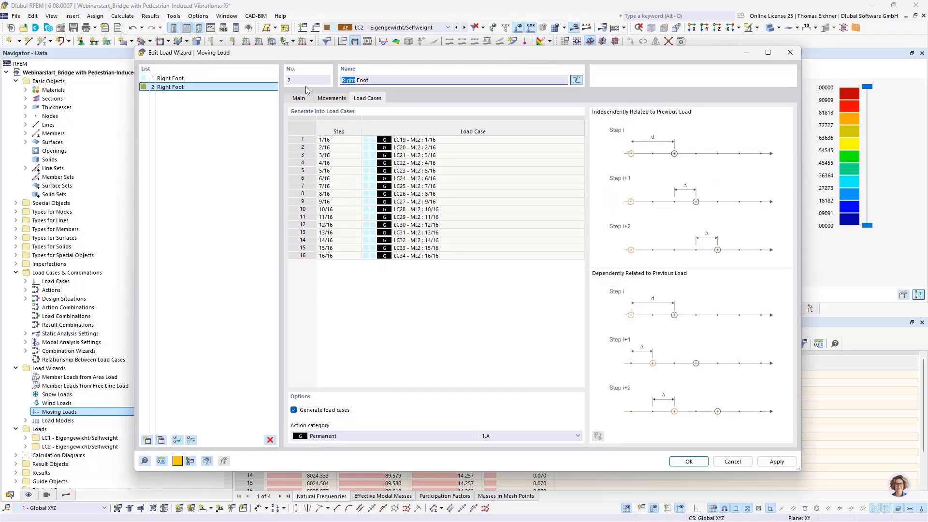
text(Left)
Review the Left Foot moving load's set of movements and its Lane 1 moving step, eccentricity and offsets
click(334, 98)
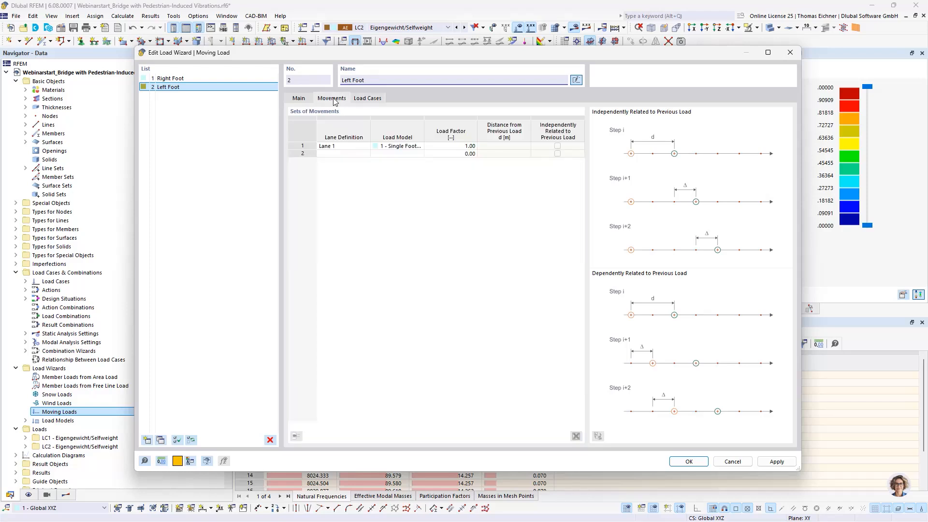
click(311, 98)
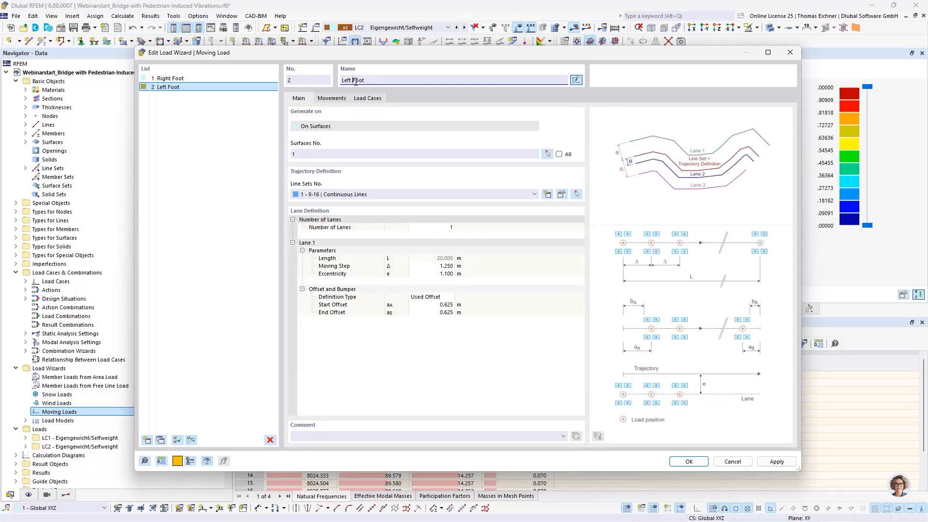
click(331, 98)
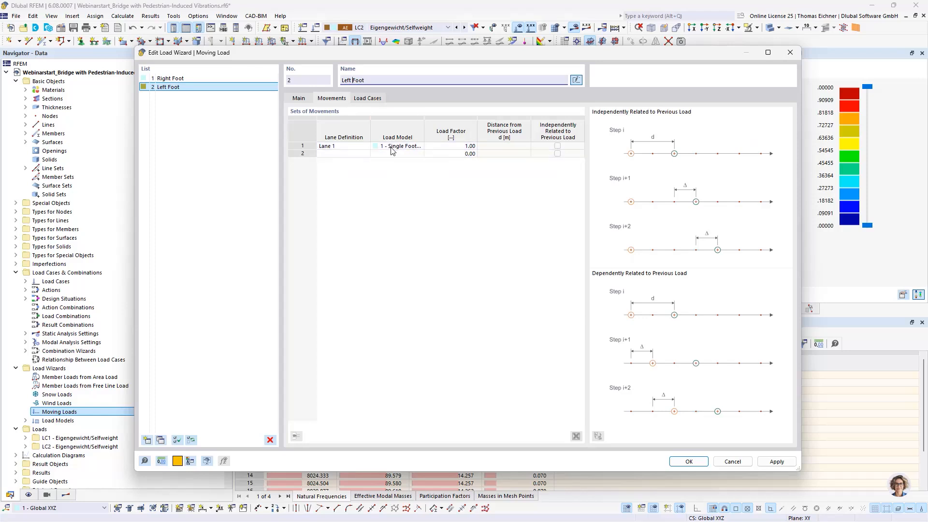
click(300, 98)
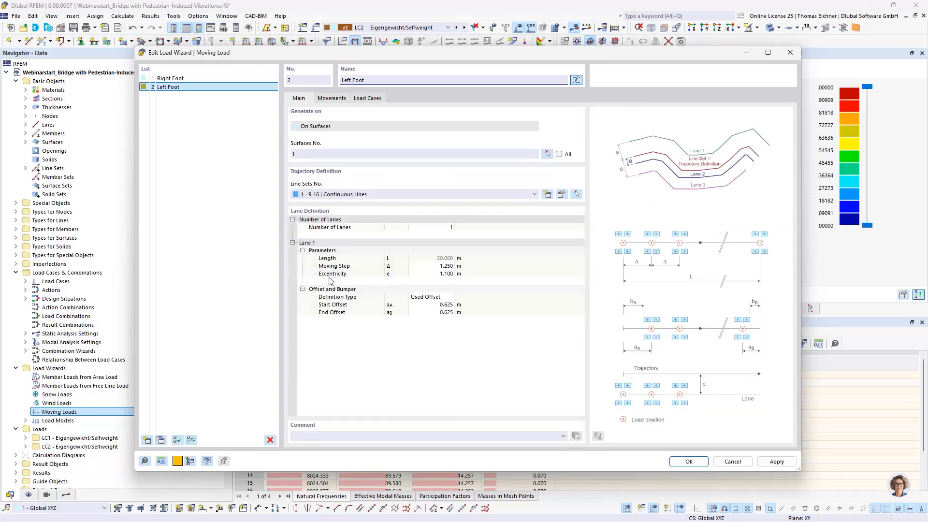
click(432, 266)
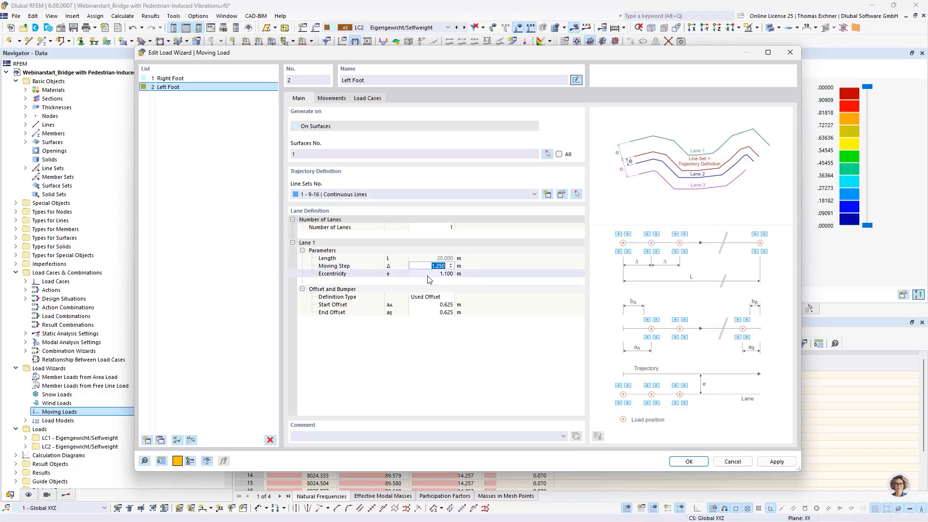
key(Tab)
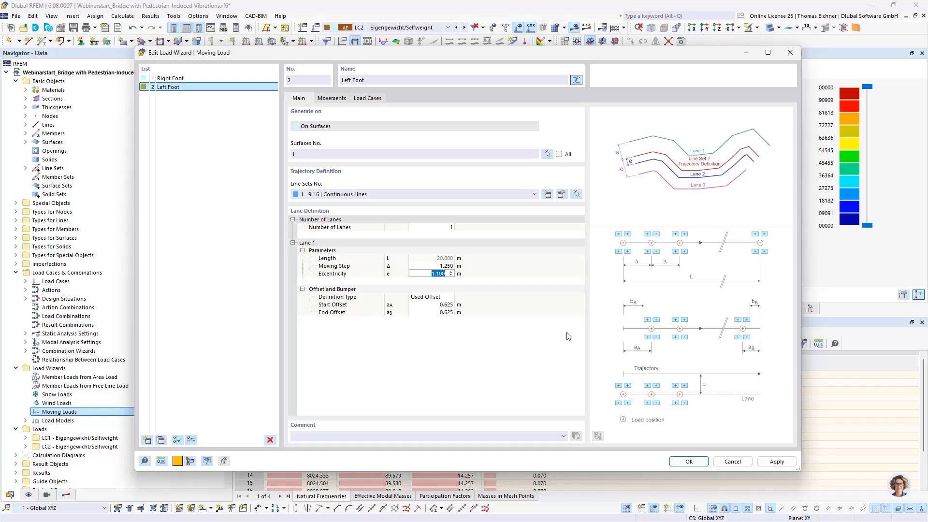
key(Tab)
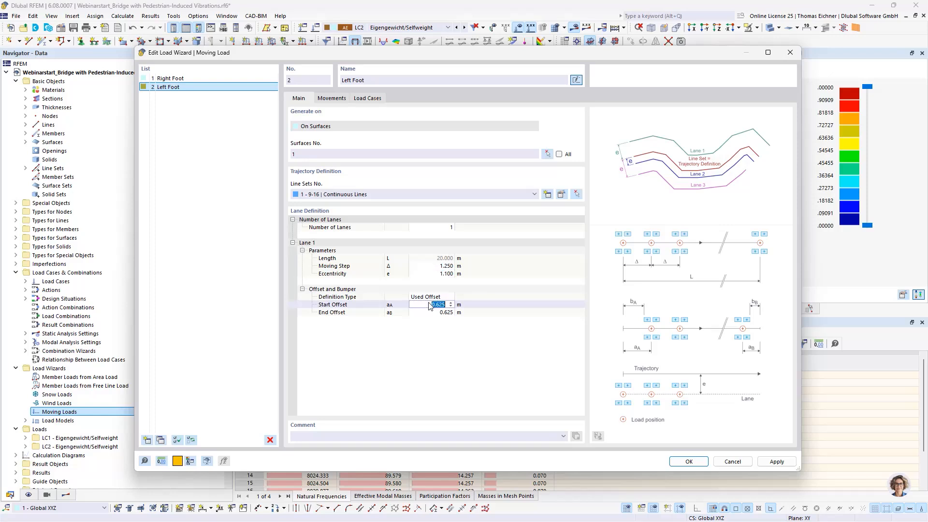
click(433, 274)
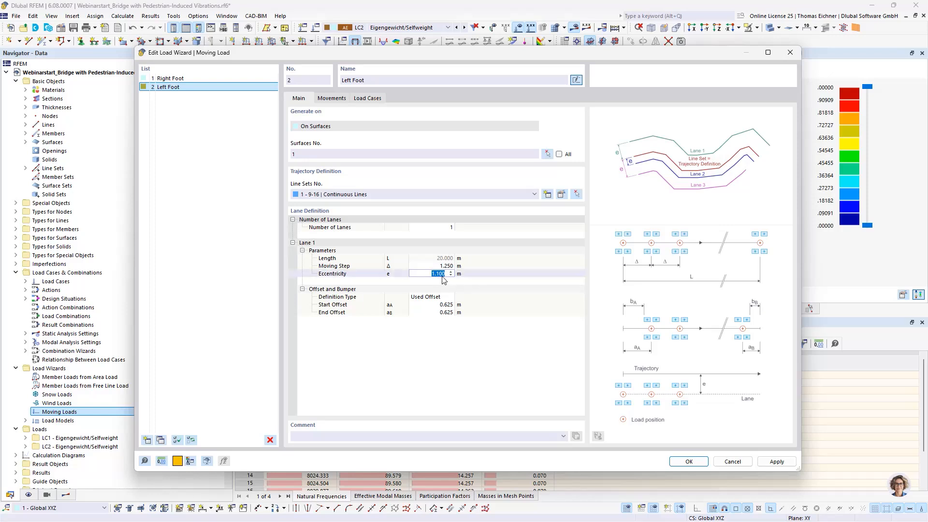
click(438, 275)
Check Lane 1's eccentricity in Right Foot and set the Left Foot's Lane 1 eccentricity to 1.4 m
click(184, 78)
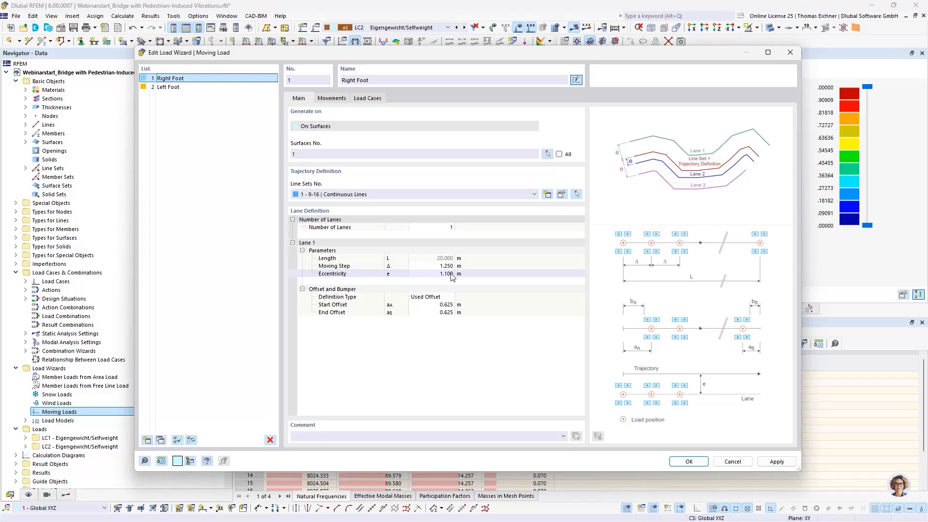
click(223, 88)
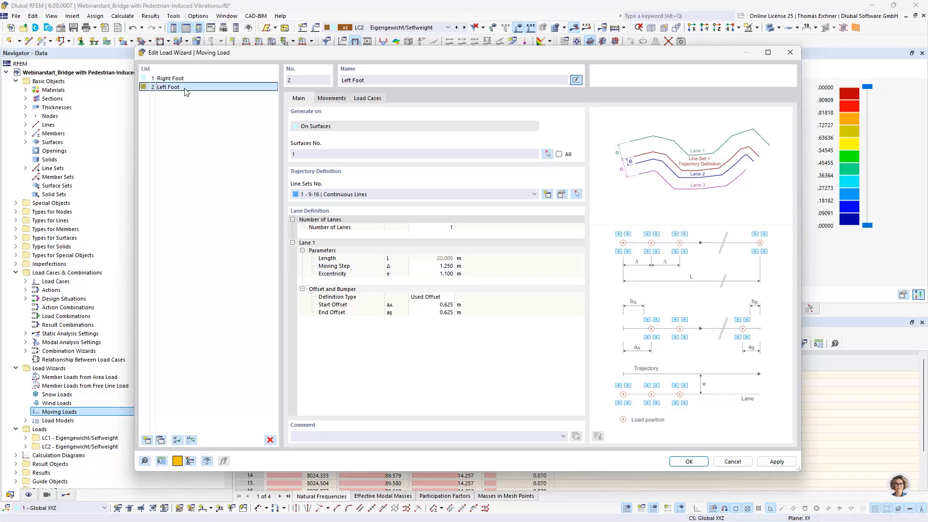
click(458, 277)
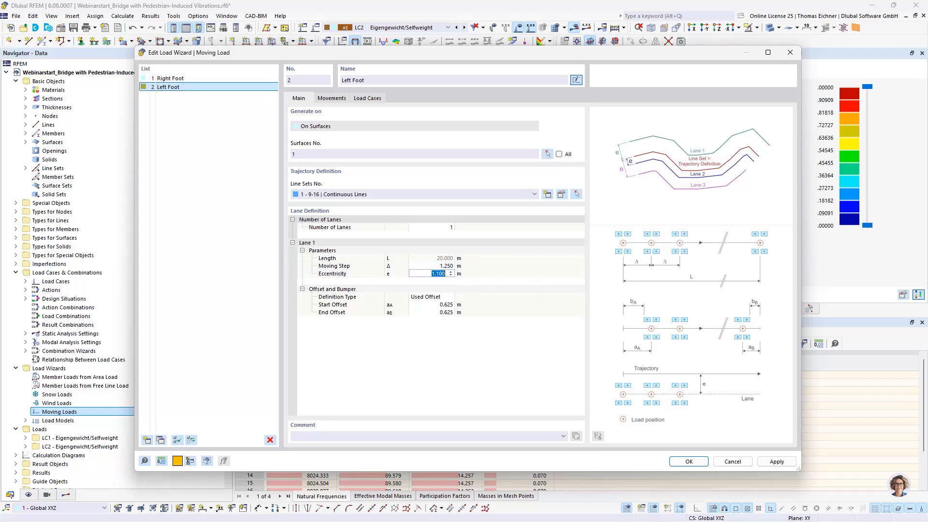
text(1,4)
key(Tab)
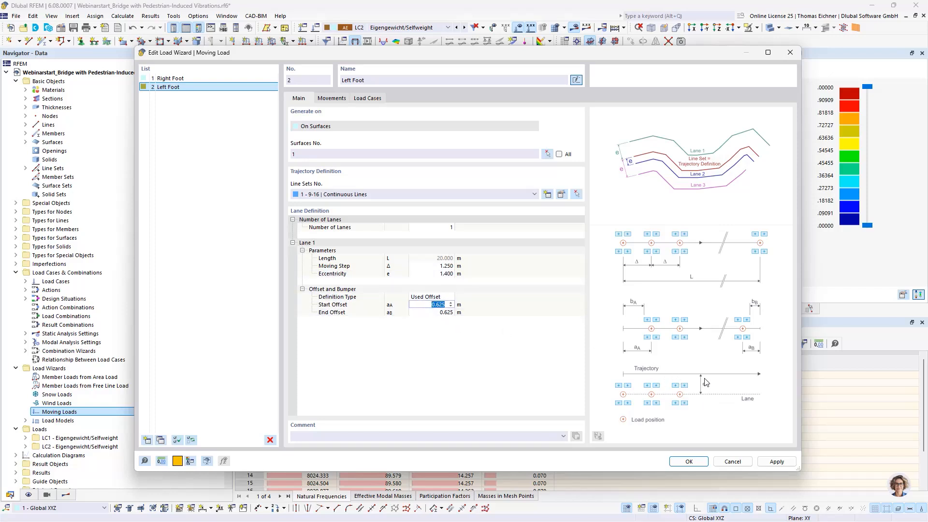
click(435, 274)
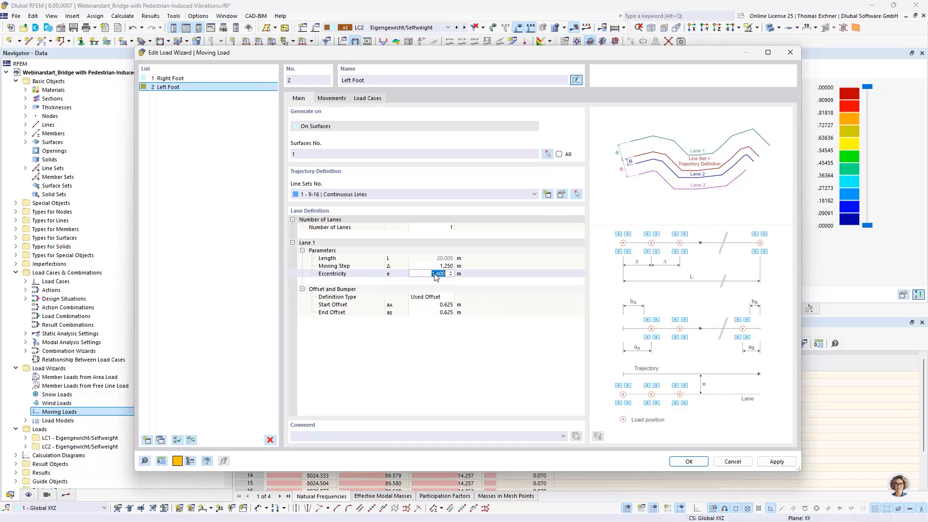
Set both the start offset and the end offset of the Left Foot's Lane 1 to 1.25 m
click(432, 304)
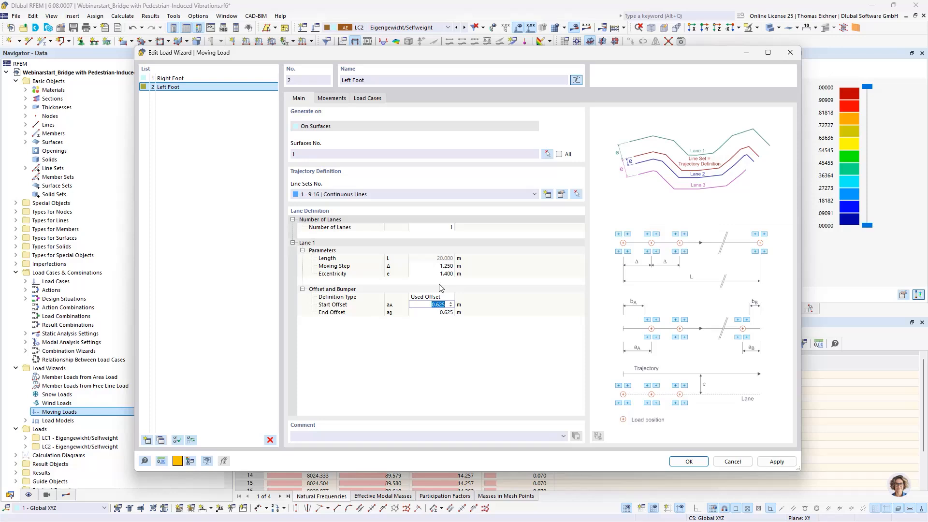
text(1,25)
click(440, 312)
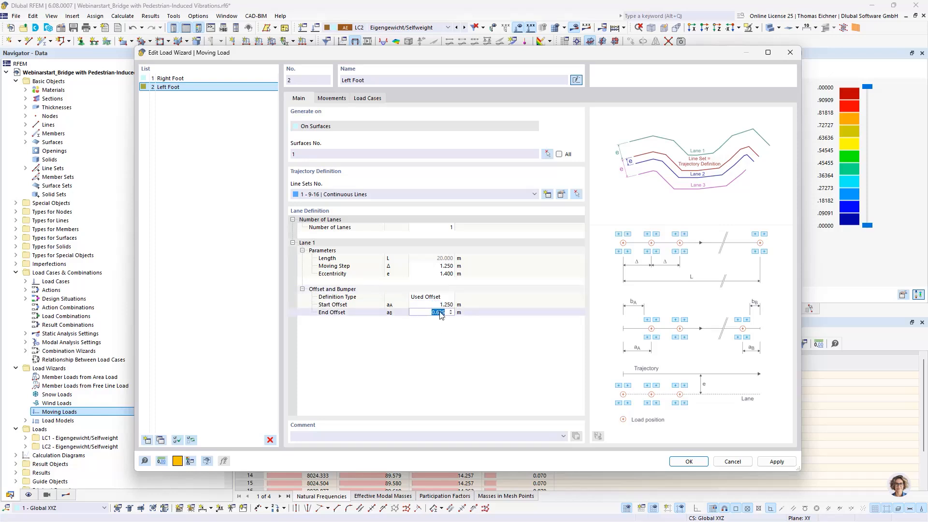
text(1,25)
key(Return)
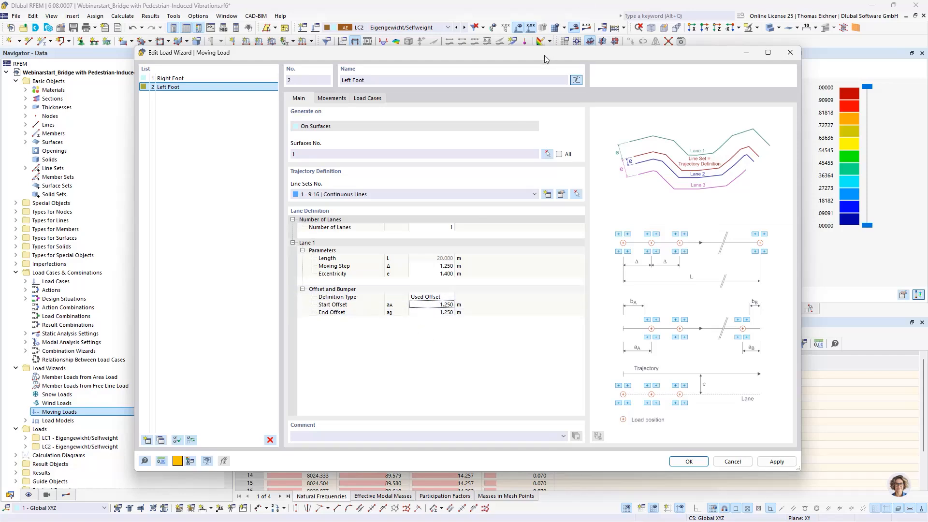
Check the bridge model and compare the load cases generated for the Left Foot with those for the Right Foot
drag(544, 55, 516, 250)
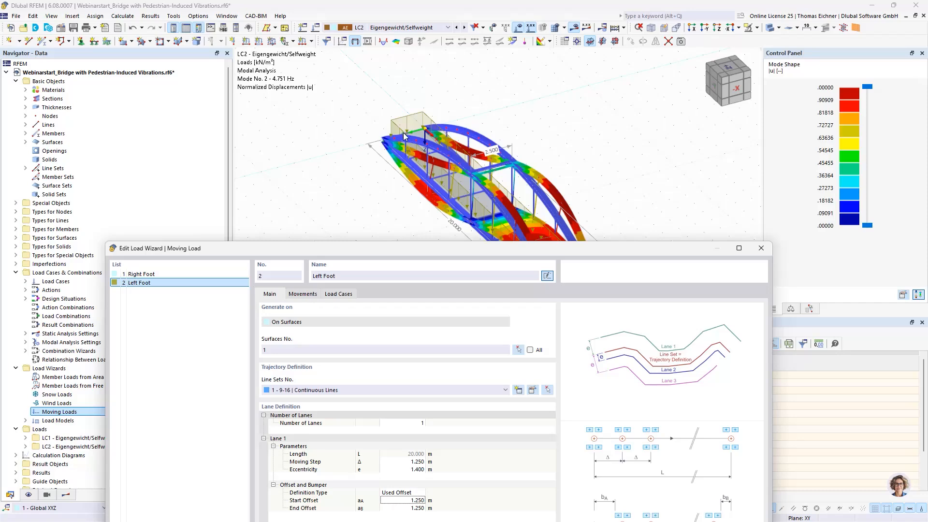
drag(428, 248, 430, 103)
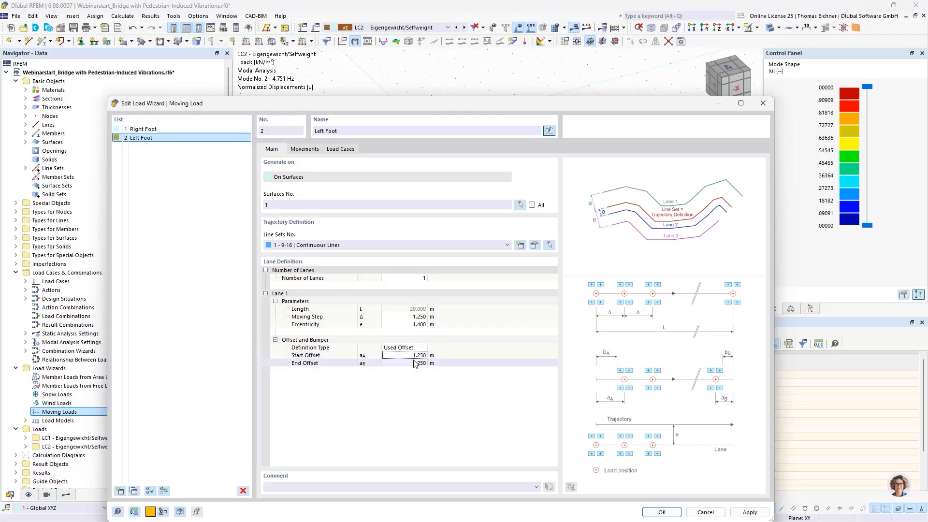
click(348, 150)
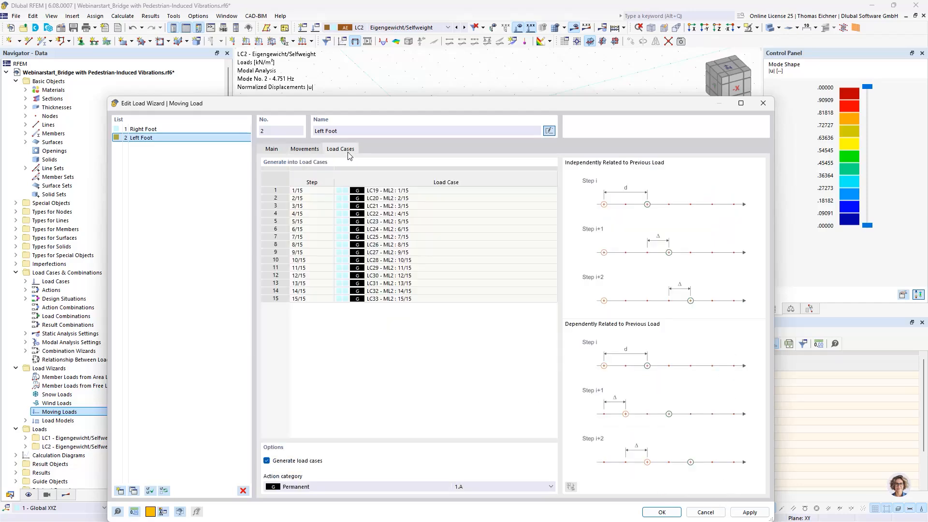
drag(399, 107, 388, 48)
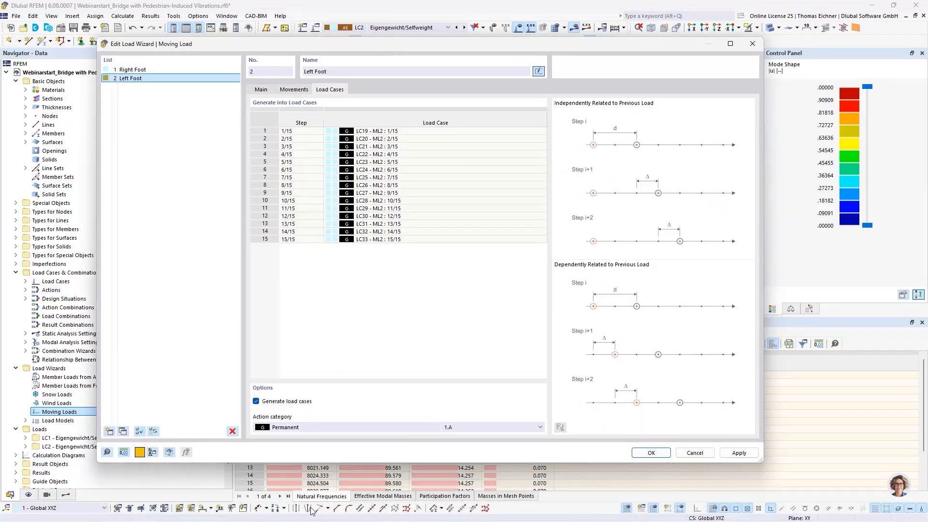
click(132, 70)
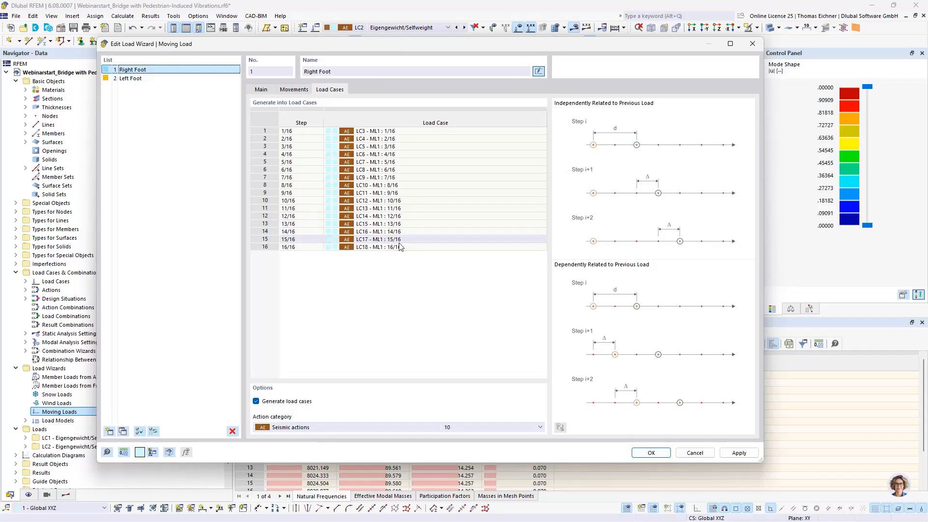
Assign the Left Foot moving load's generated load cases to the Seismic actions category and accept the load wizard settings
click(130, 78)
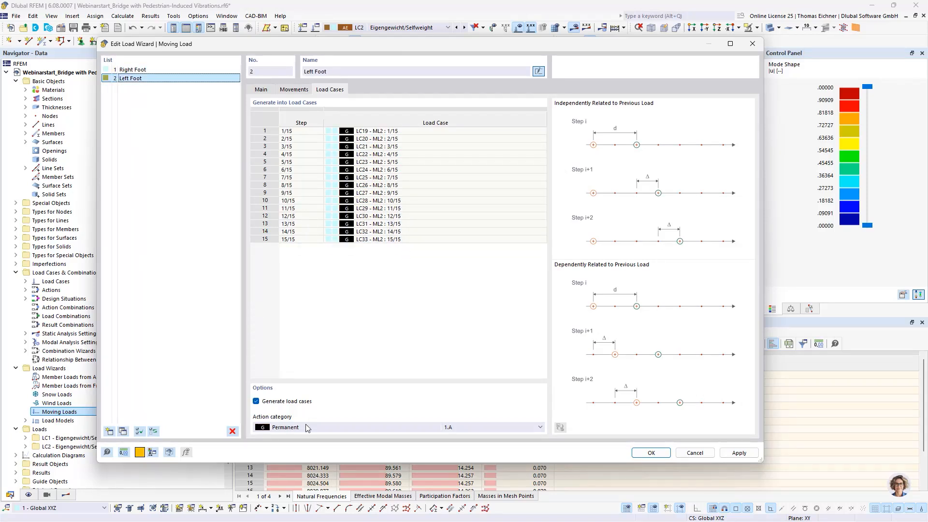
click(313, 430)
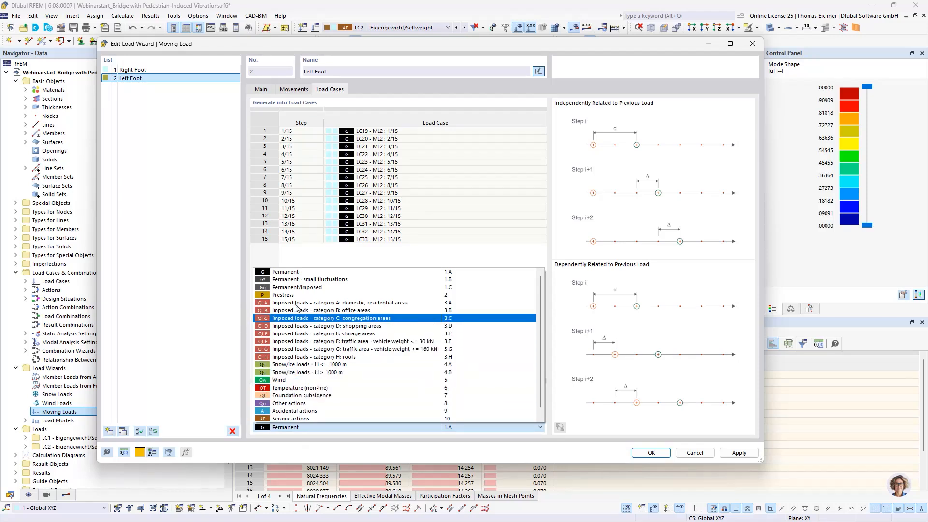
click(288, 419)
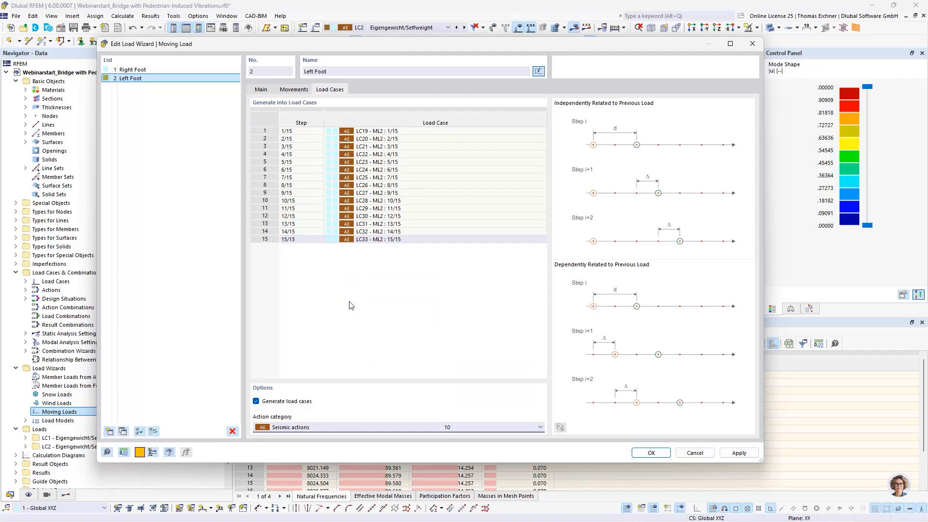
click(651, 453)
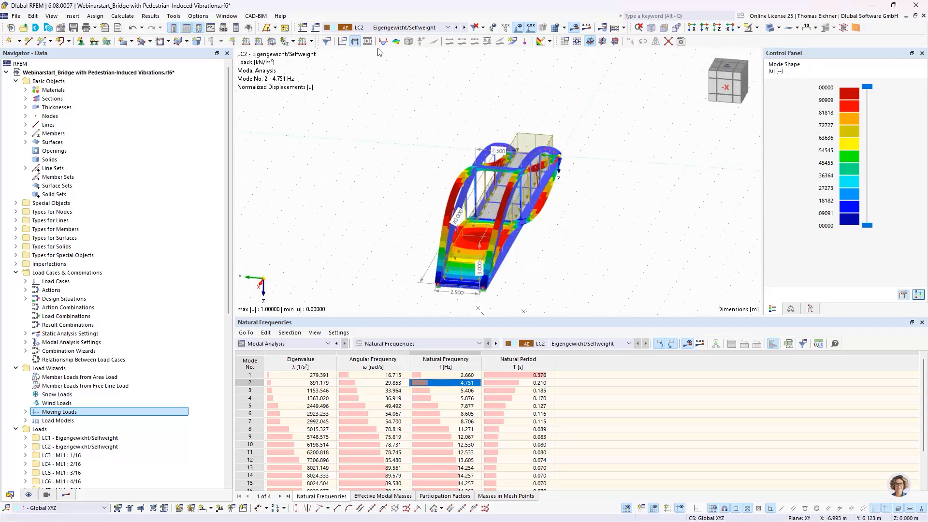
Display load case LC3 (ML1 : 1/16) on the bridge model in place of the LC2 modal results
click(379, 27)
click(371, 52)
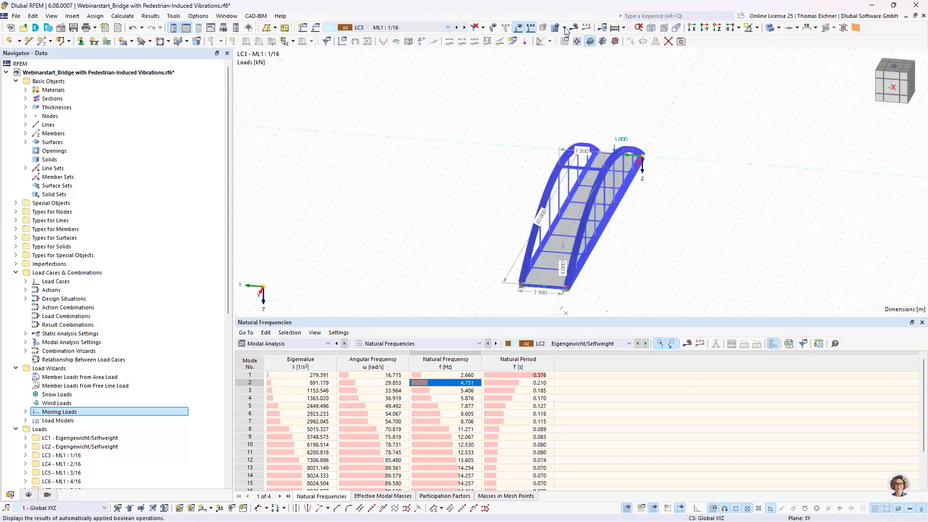
ctrl+middle_drag(570, 227, 294, 243)
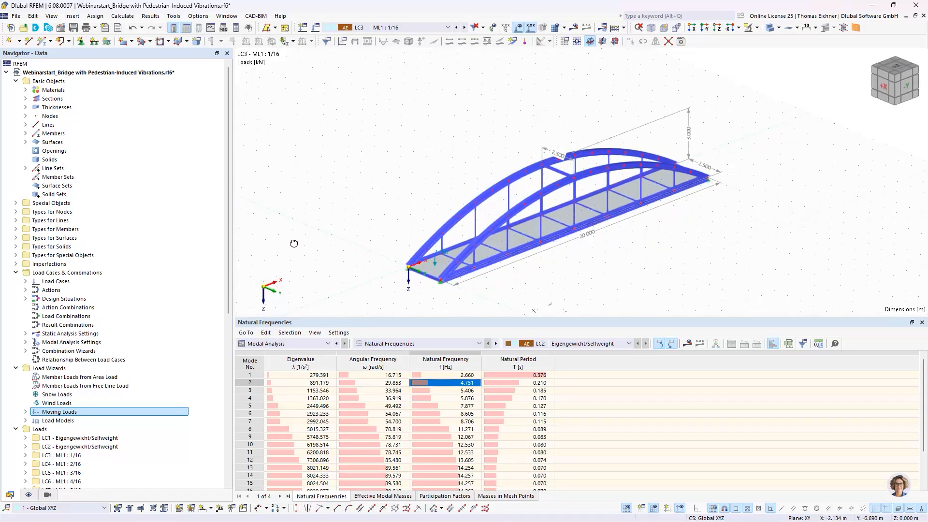
right_click(377, 30)
click(384, 38)
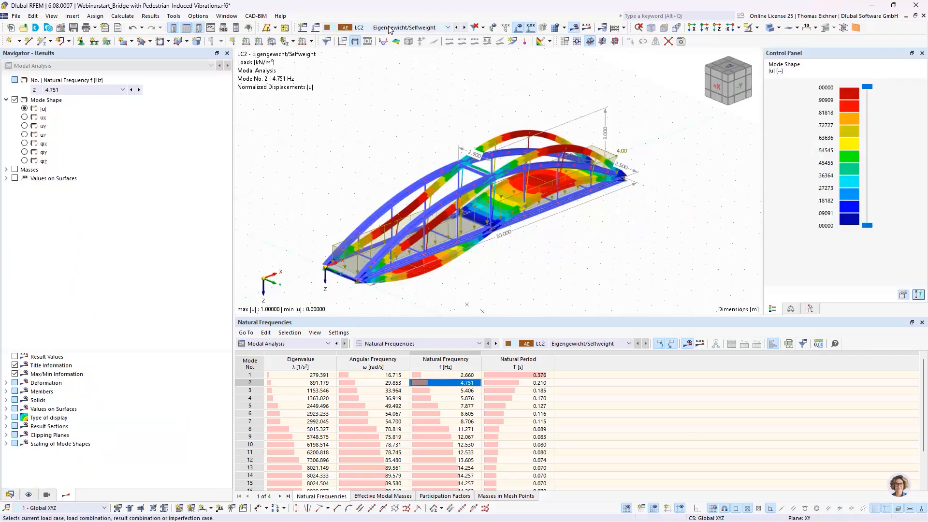
right_click(389, 27)
click(406, 32)
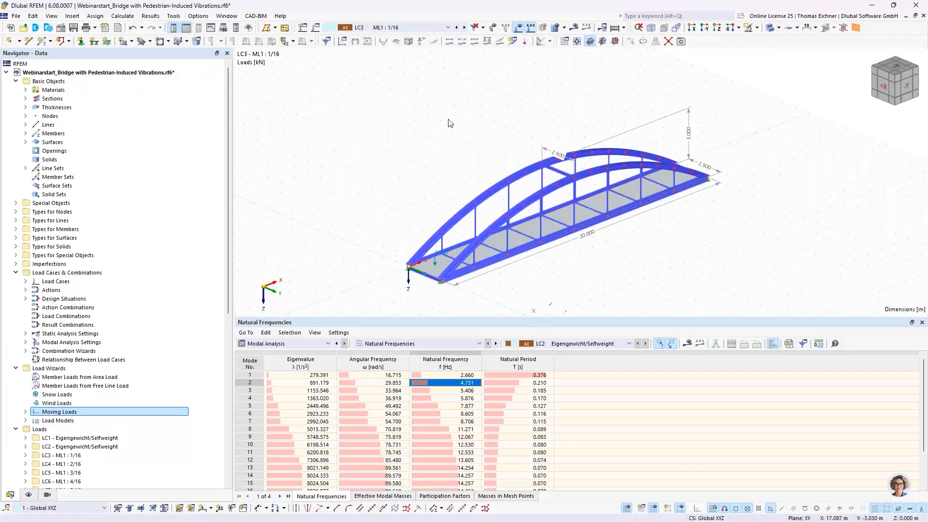
Examine the position of the first right-foot load on the bridge deck in end and side views
ctrl+middle_drag(451, 124, 637, 193)
scroll(550, 207, up, 3)
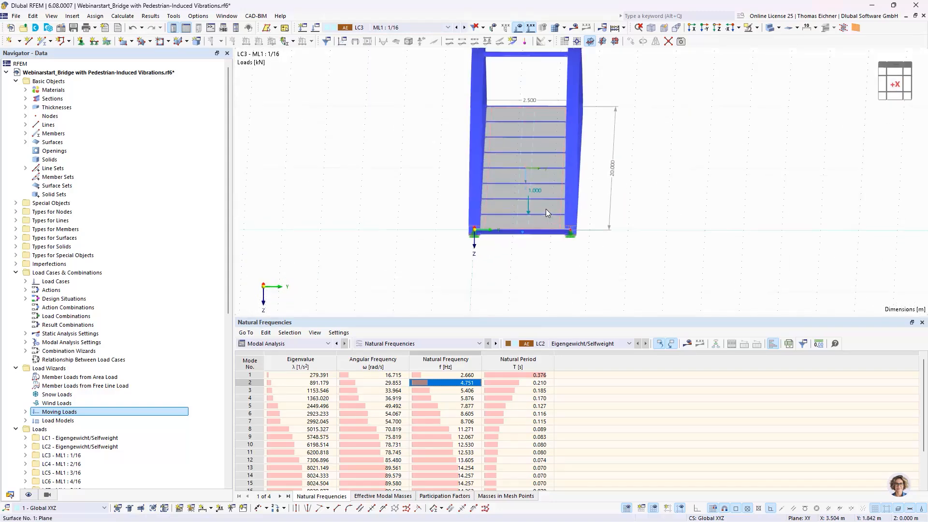
scroll(518, 208, up, 2)
middle_drag(537, 157, 536, 199)
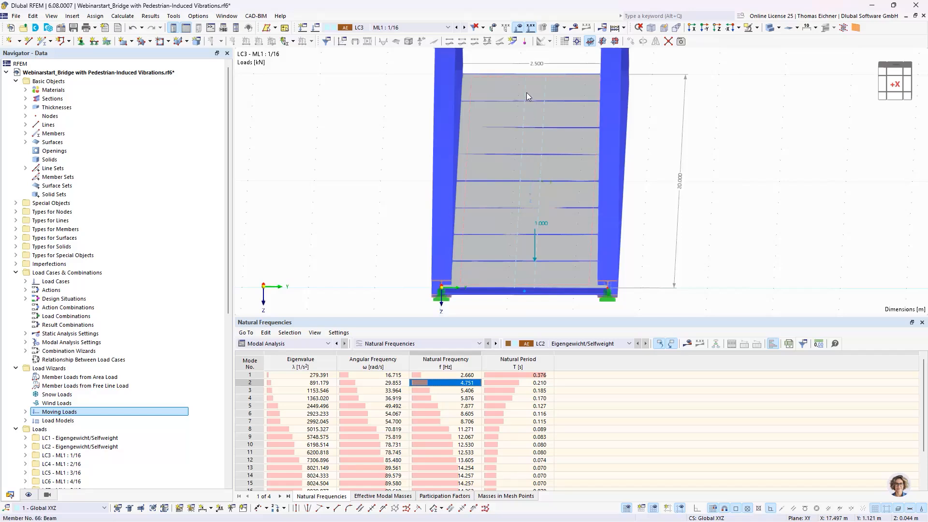
scroll(624, 158, down, 3)
scroll(624, 158, down, 1)
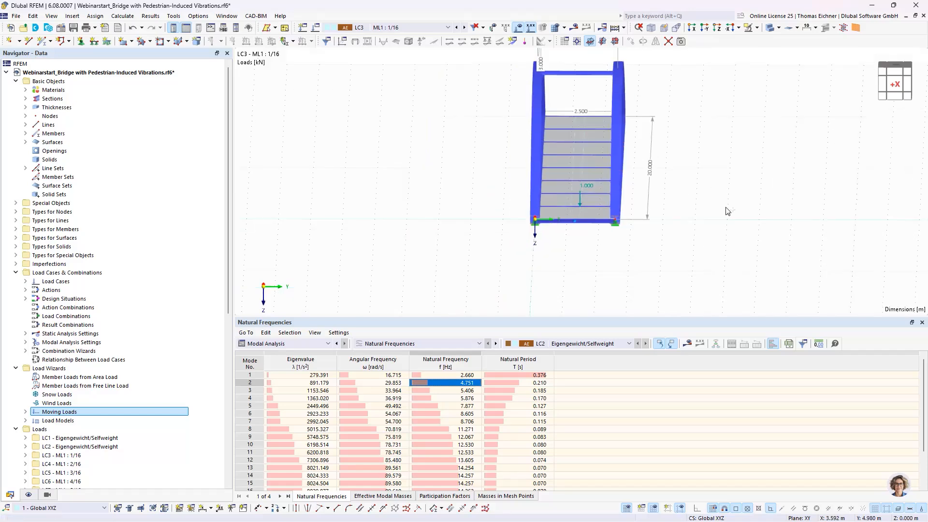
ctrl+middle_drag(727, 211, 541, 263)
scroll(615, 223, down, 1)
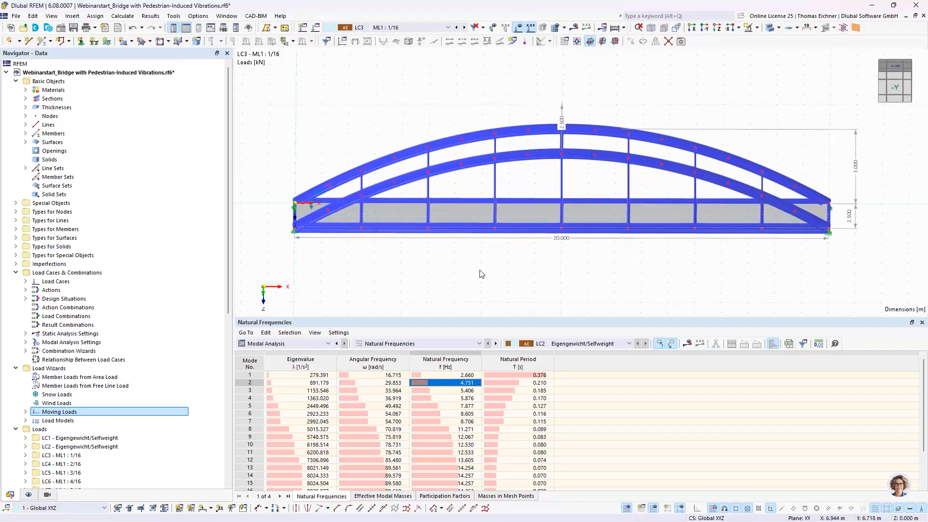
Switch to the walking-load slide and the Excel workbook to examine the vertical load formula, its harmonic sine curves and the time diagram
key(alt+Tab)
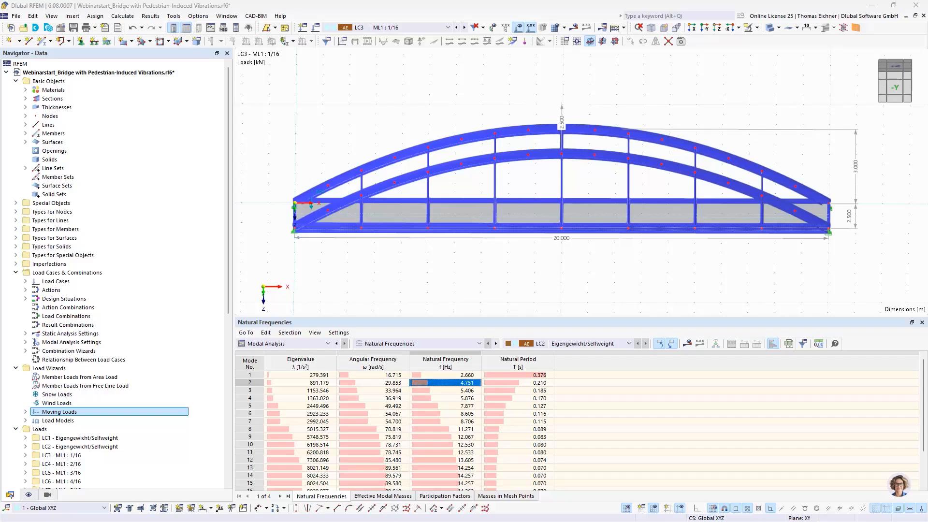
key(alt+Tab)
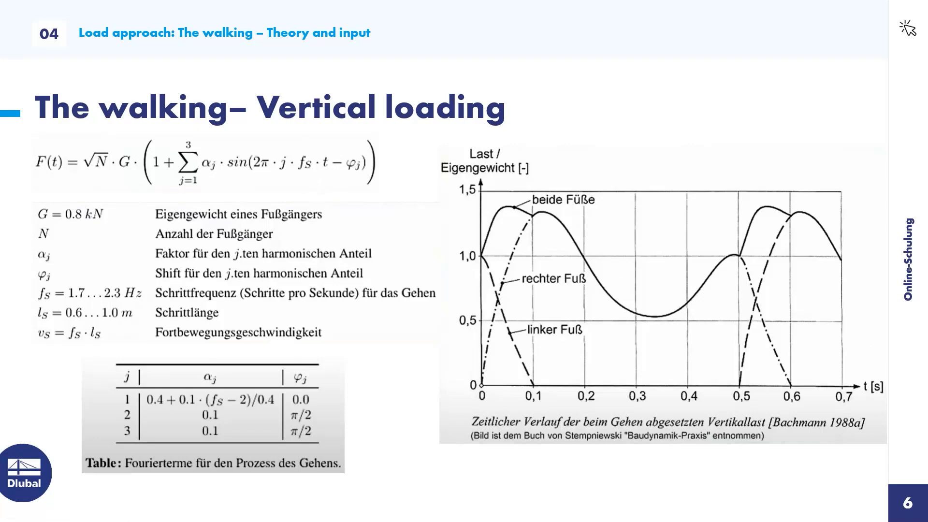
key(alt+Tab)
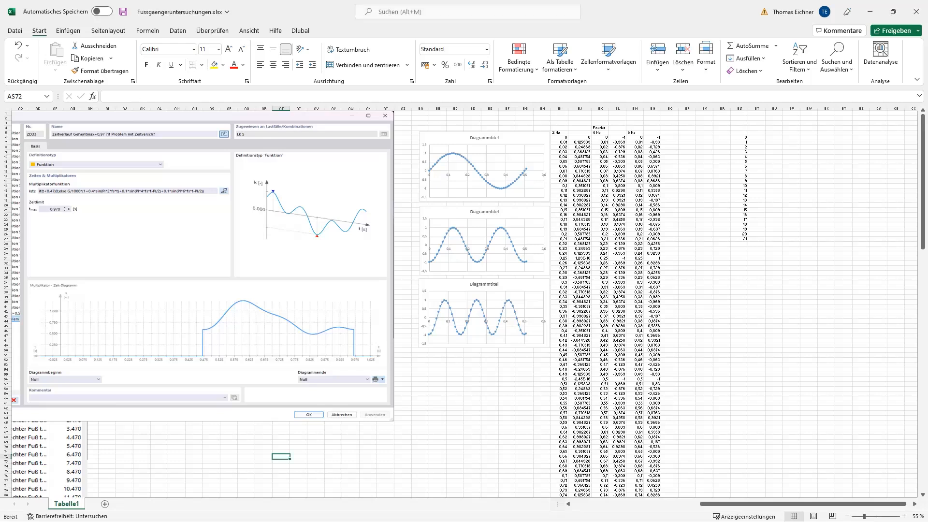
click(516, 423)
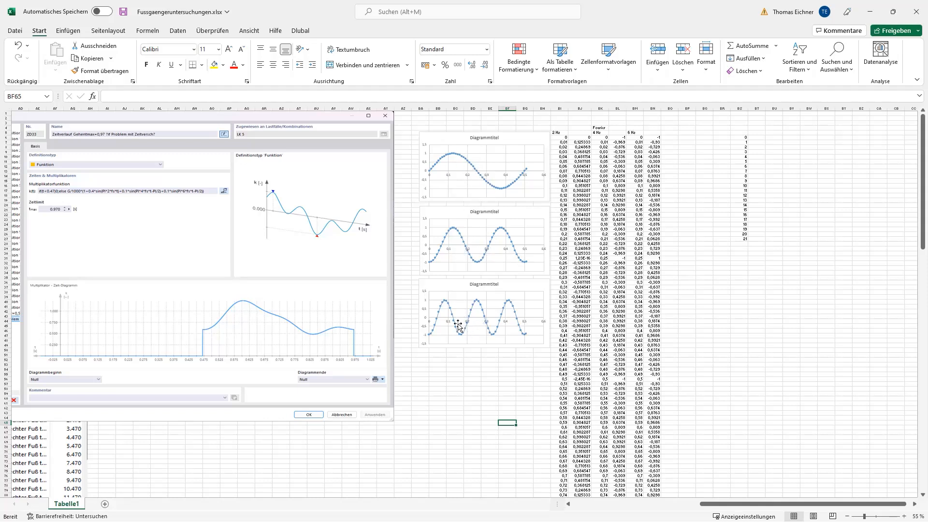
click(476, 356)
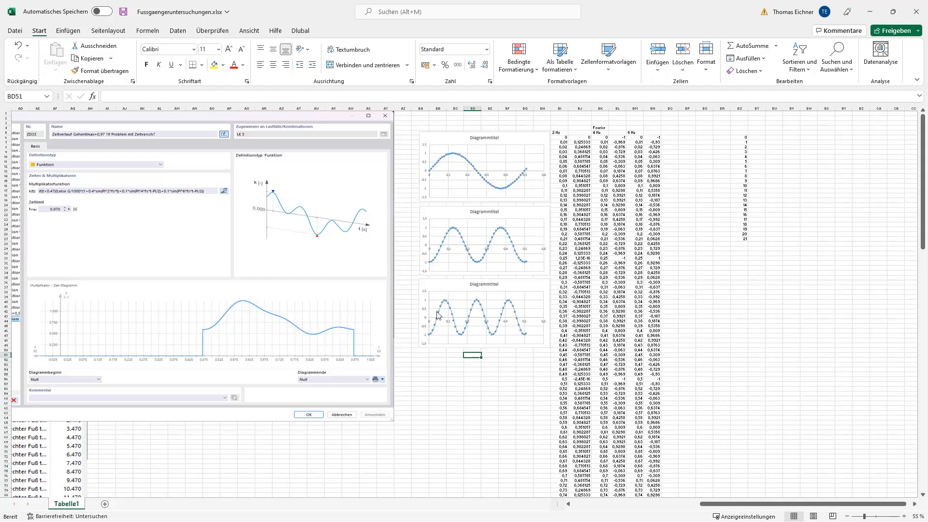
click(440, 370)
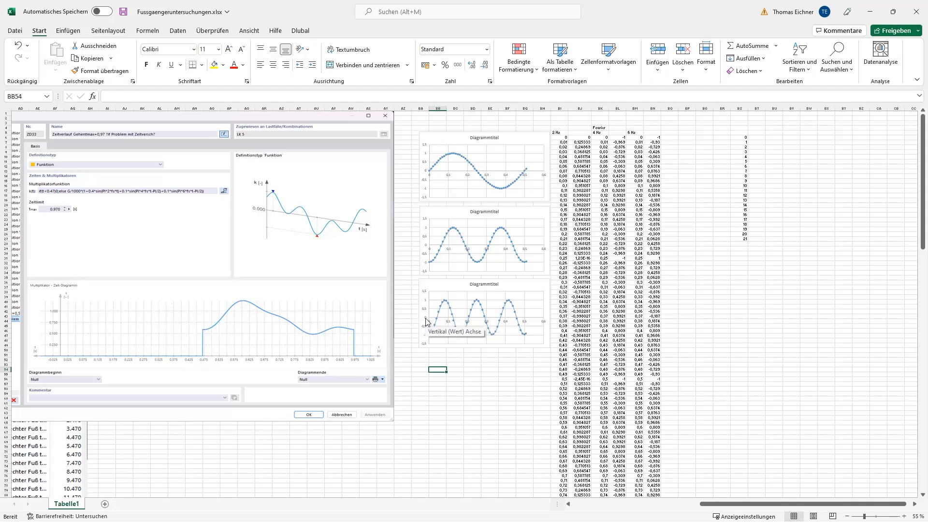
click(457, 365)
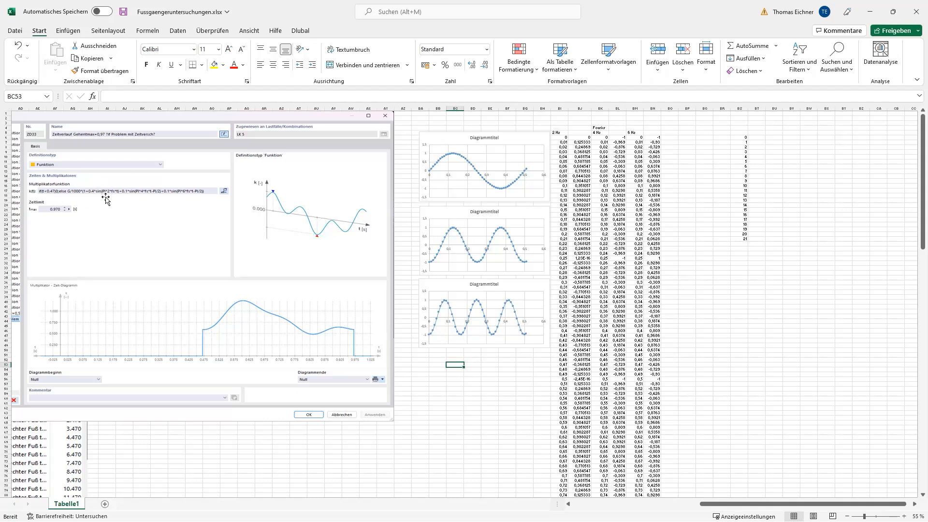
click(518, 380)
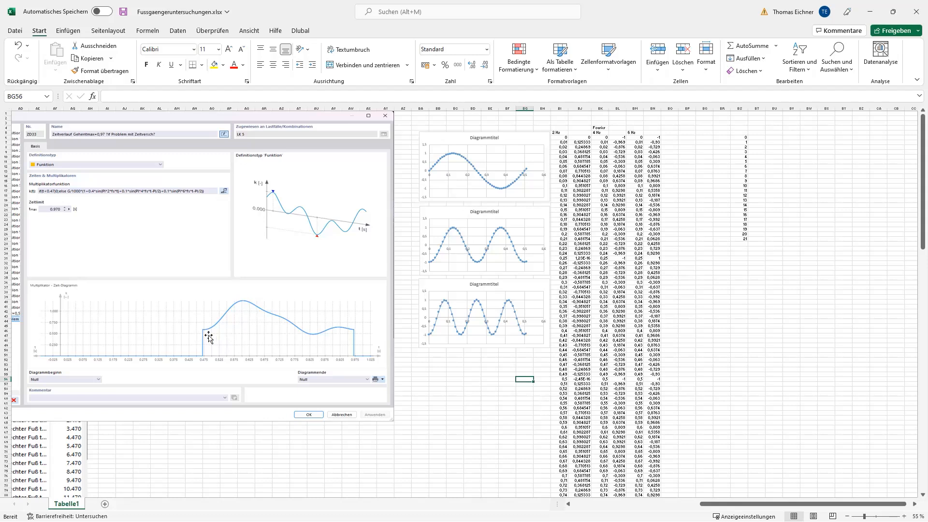
click(450, 393)
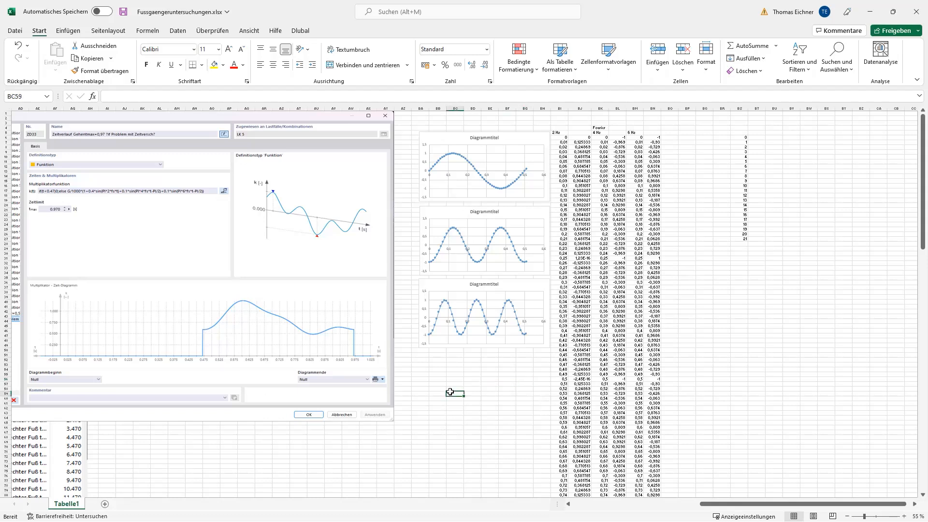
click(461, 375)
click(507, 388)
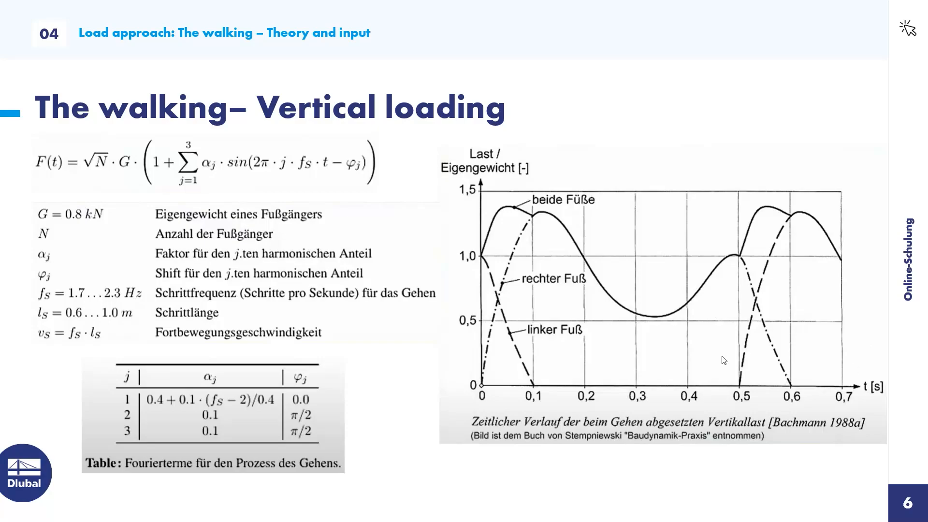
Return to the bridge model in RFEM and activate the Time History Analysis add-on in the model's base data
key(alt+Tab)
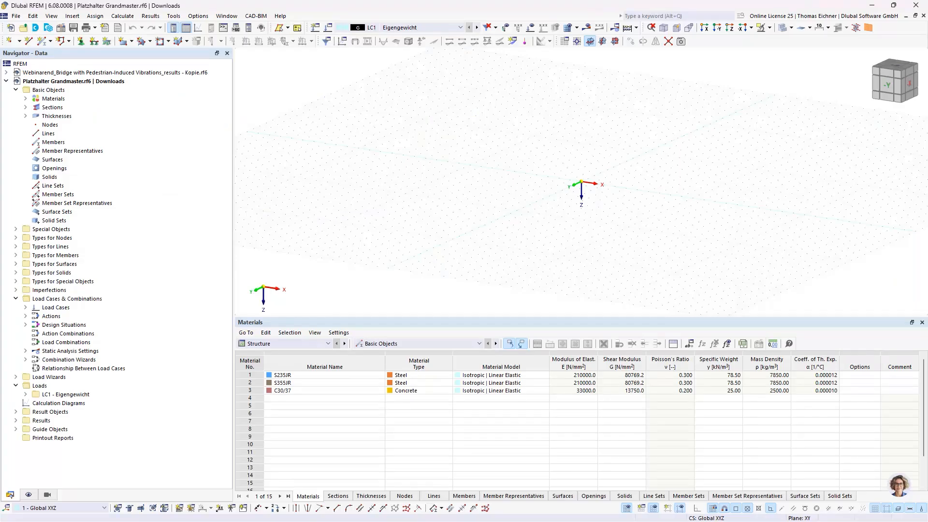
key(alt+Tab)
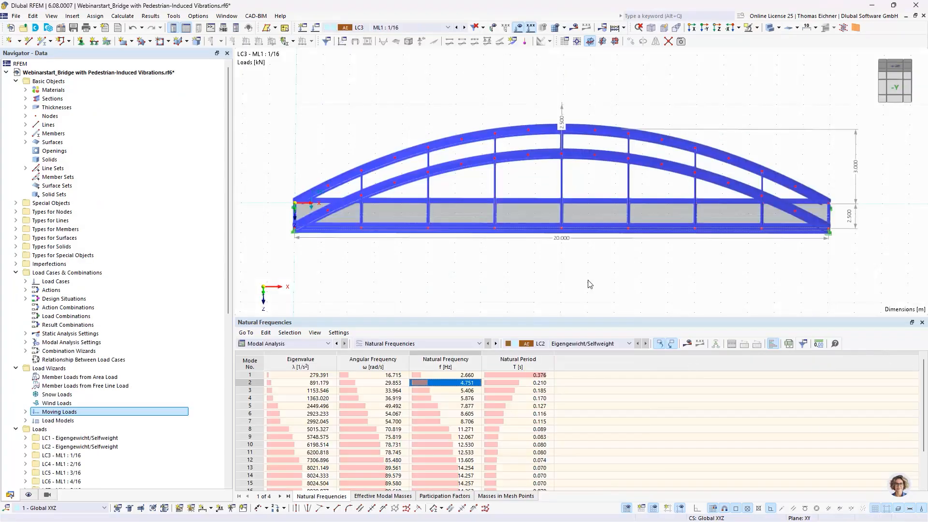
middle_drag(581, 87, 547, 96)
scroll(545, 95, down, 2)
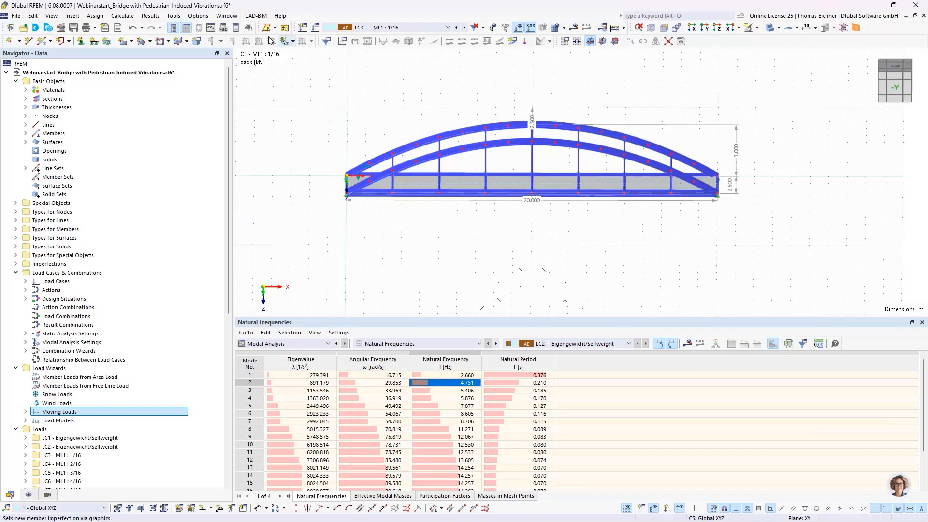
click(64, 30)
click(254, 77)
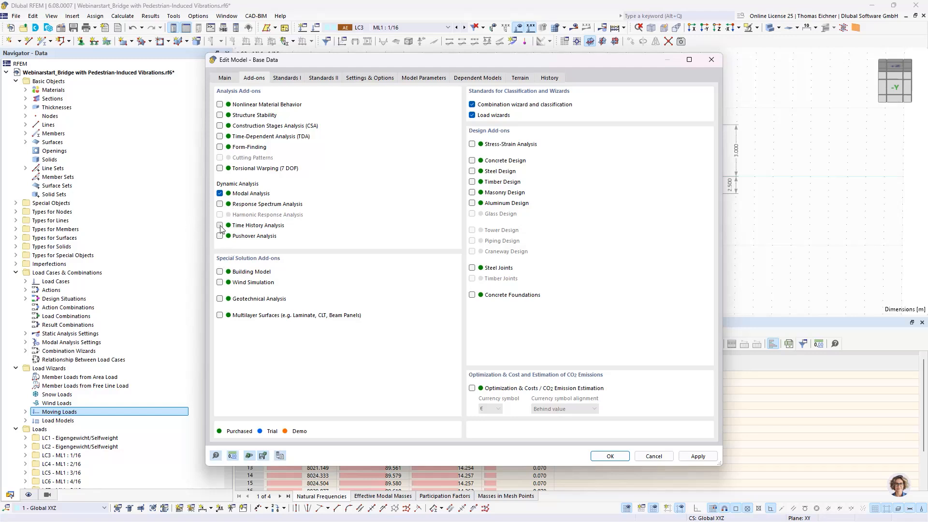
click(610, 456)
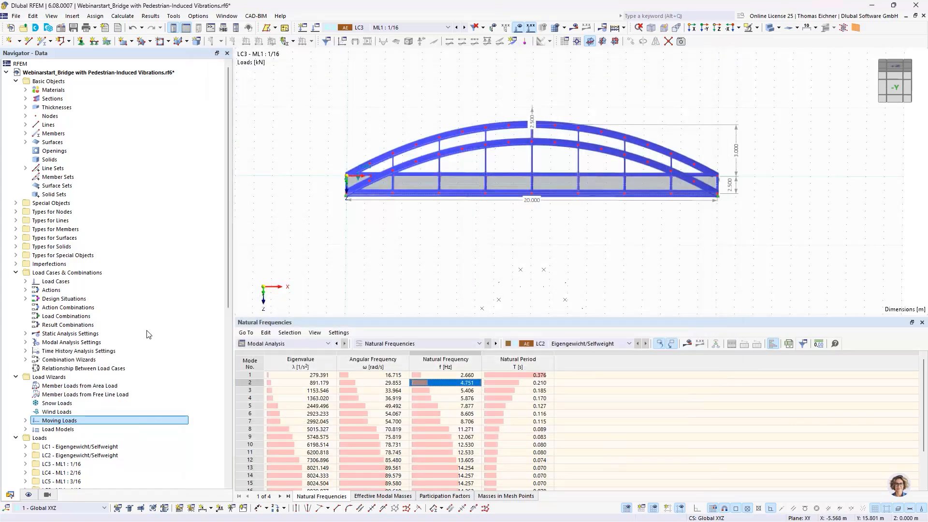
Inspect the definition settings of a new time diagram under Dynamic Loads and close it without saving
scroll(150, 338, down, 6)
scroll(150, 338, down, 6)
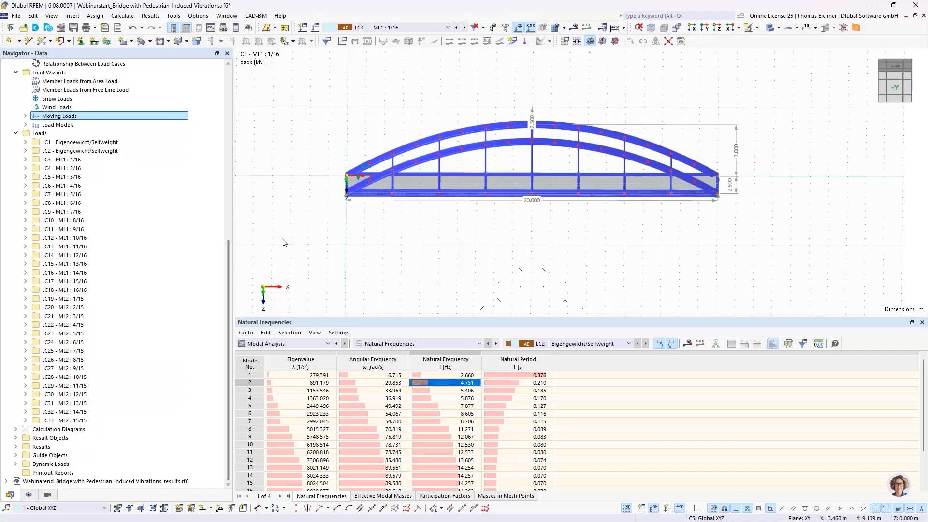
click(16, 464)
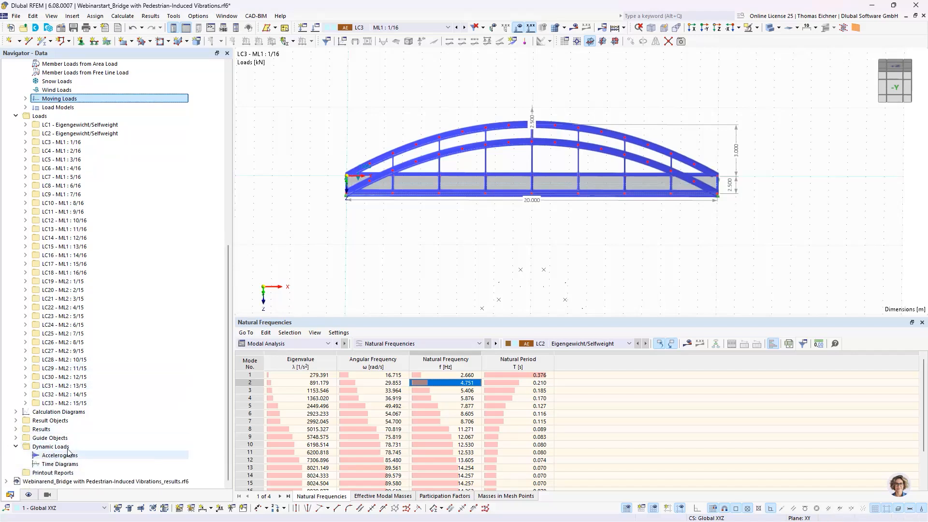
double_click(60, 464)
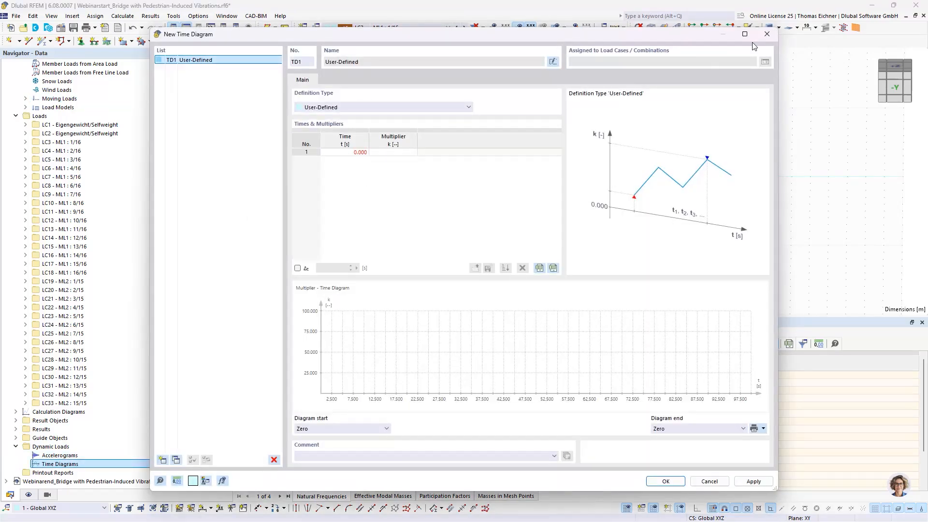
click(767, 34)
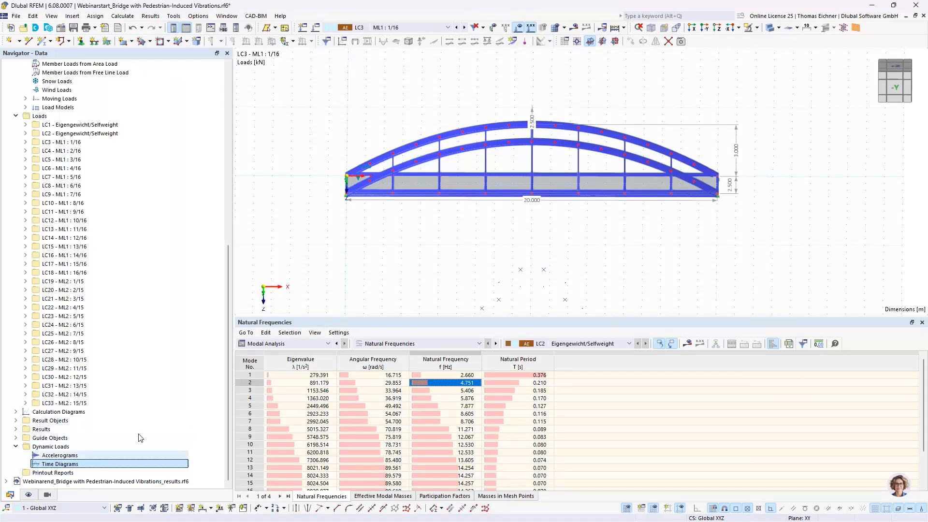
Add a new load case and set its analysis type to Time History Analysis | Time Diagram
click(318, 28)
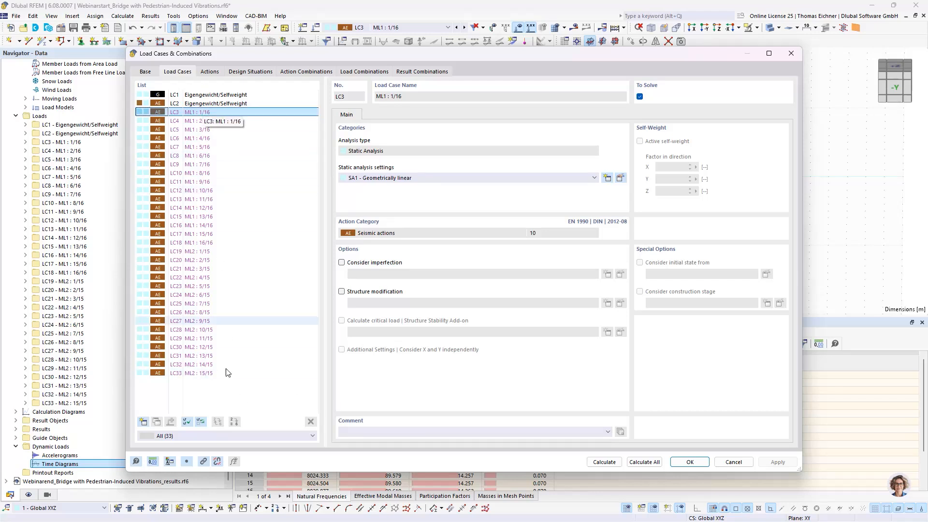
click(143, 422)
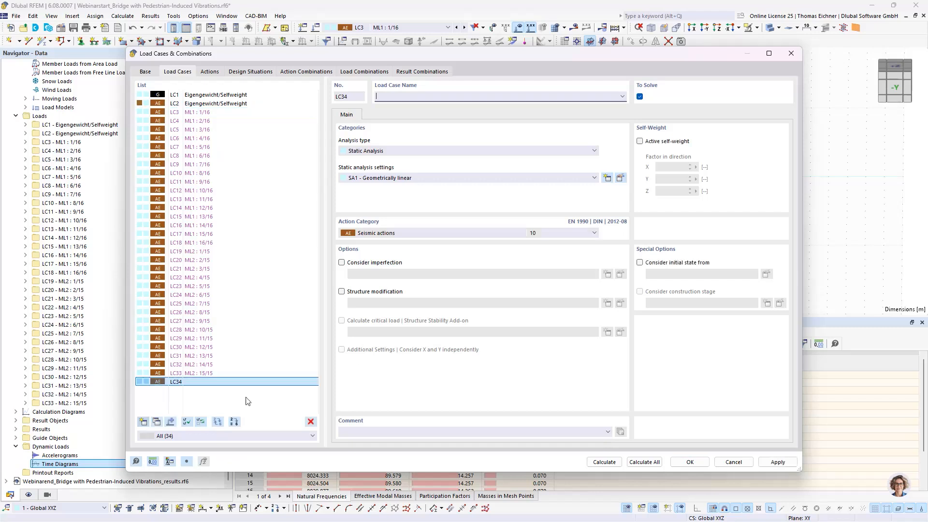
click(396, 150)
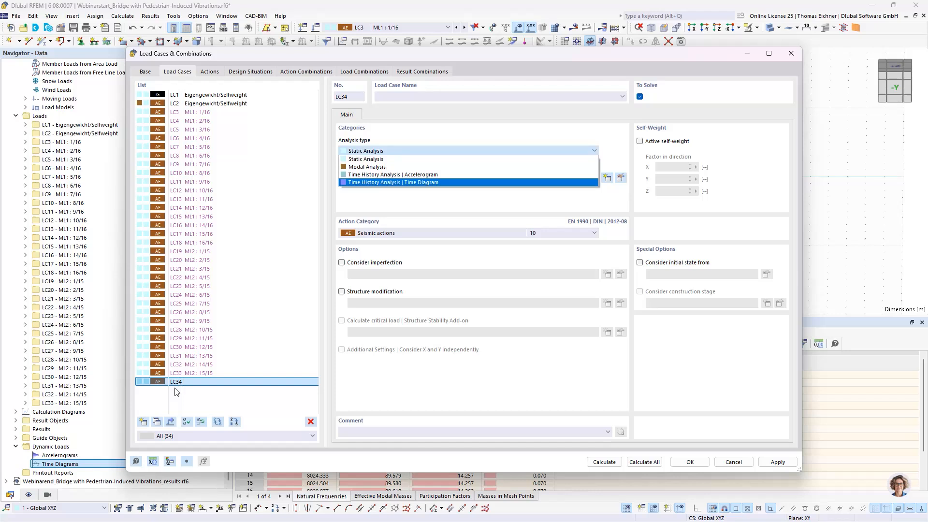
click(394, 182)
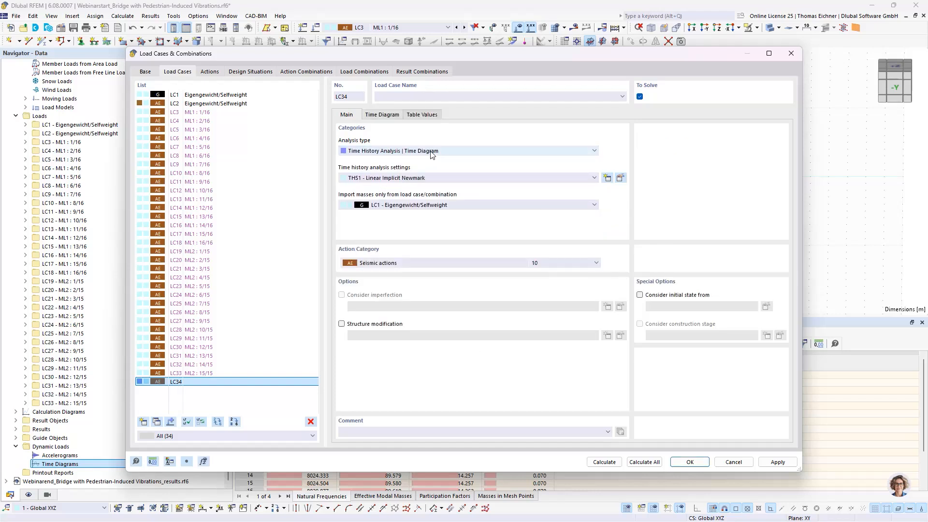
Examine the time diagram assignment settings of load case LC34 and delete the load case
click(381, 116)
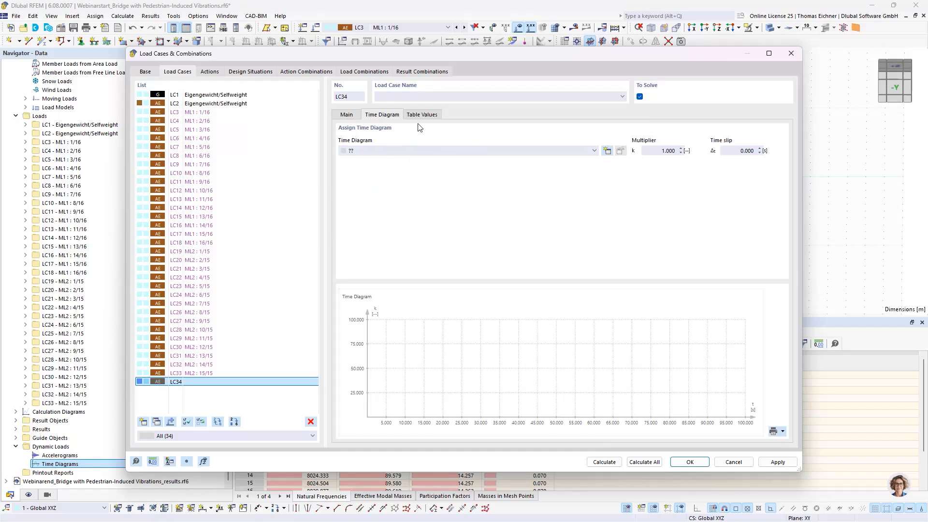
click(347, 114)
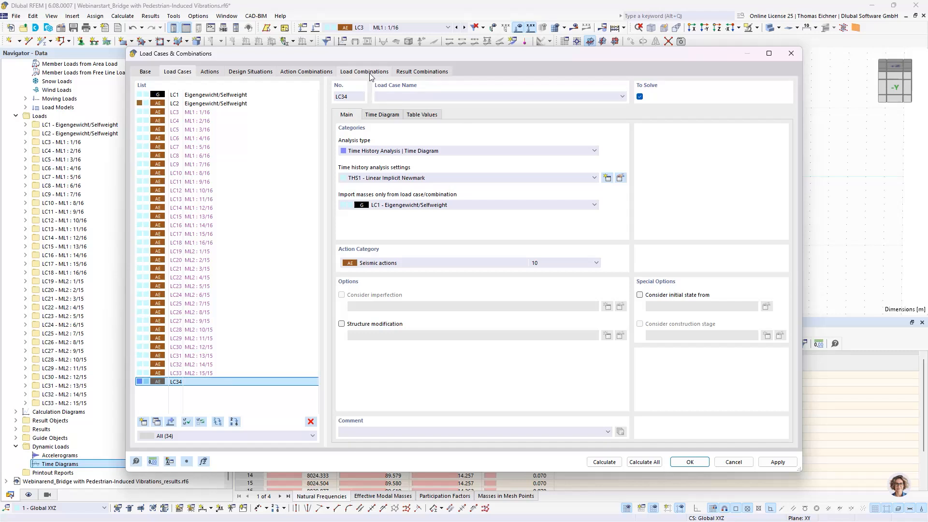
click(310, 421)
click(469, 297)
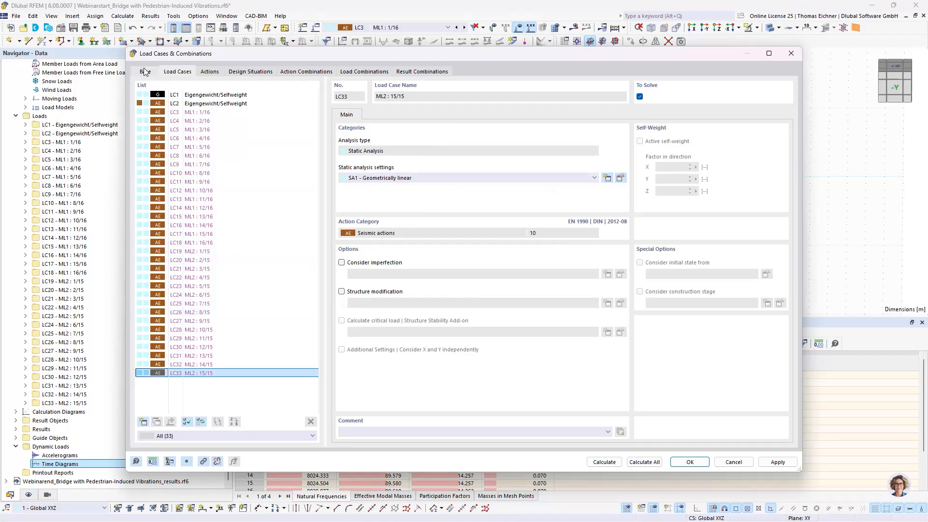
Add a new load case and set its analysis type to Time History Analysis | Accelerogram
click(144, 422)
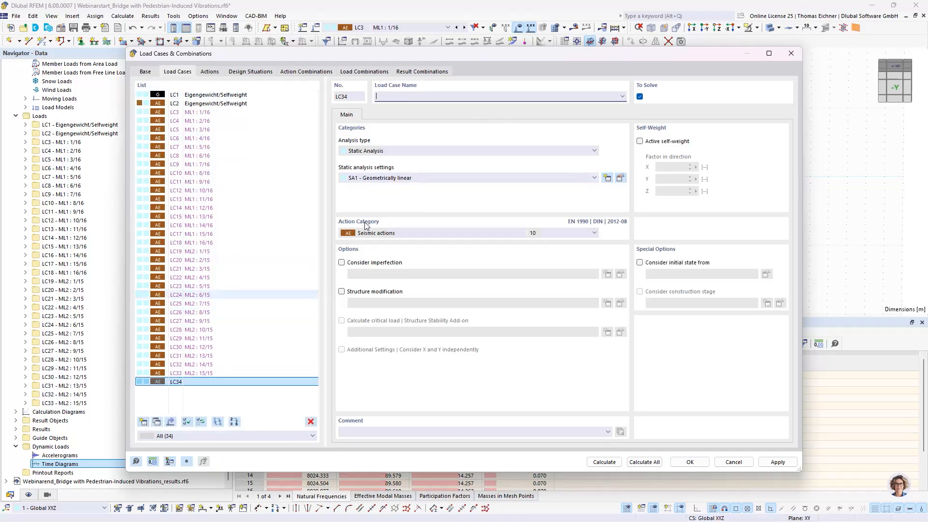
click(373, 151)
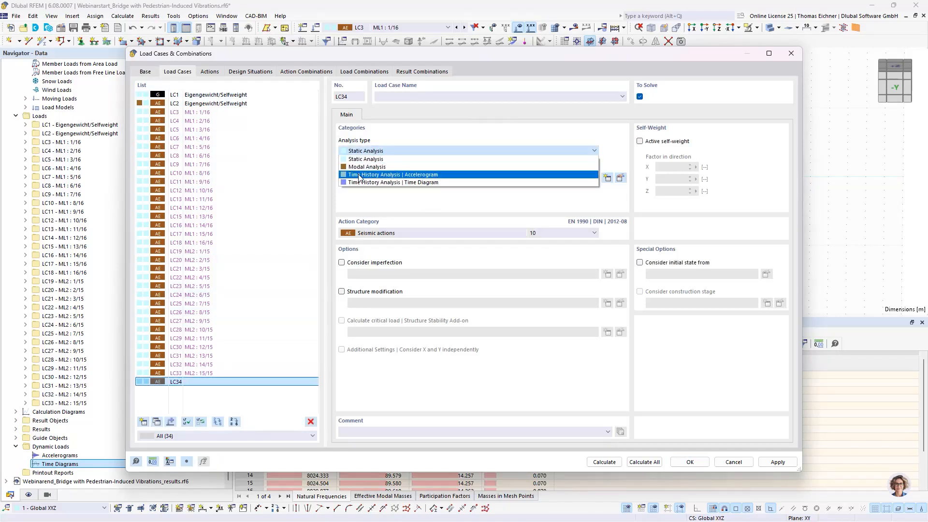
click(425, 175)
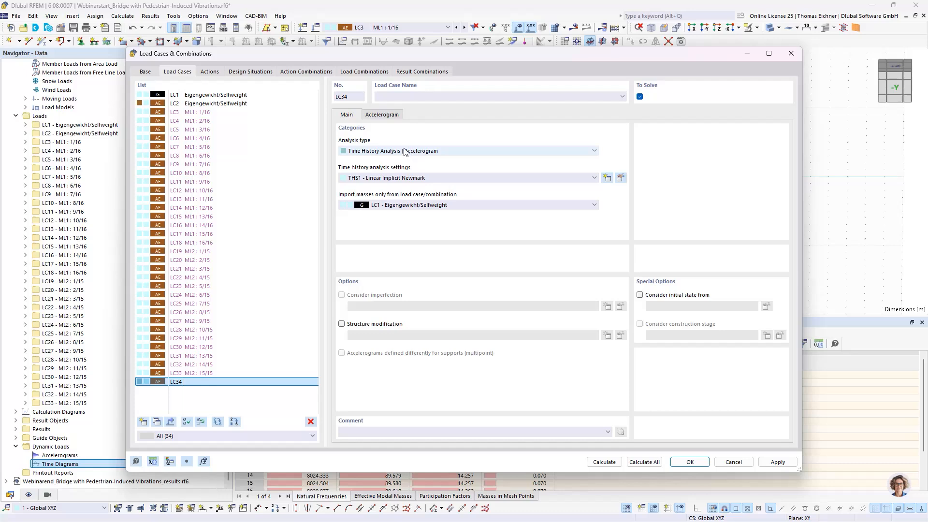
drag(413, 56, 445, 225)
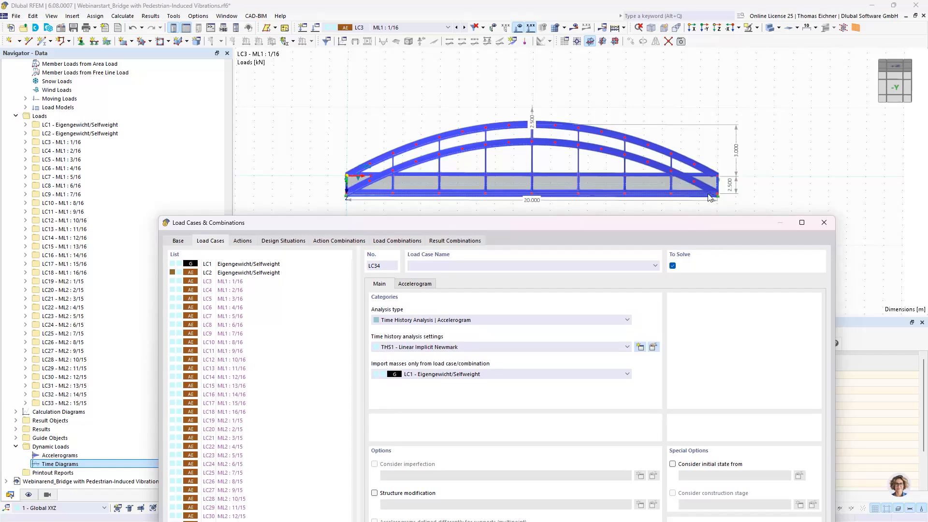
drag(619, 224, 581, 70)
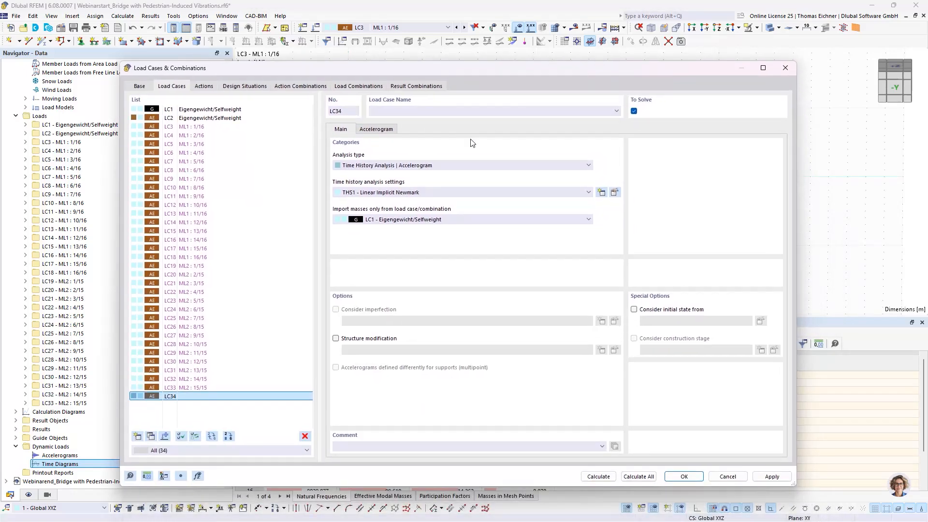
Start a new accelerogram for the load case and set its definition type to From Library
click(376, 129)
click(413, 164)
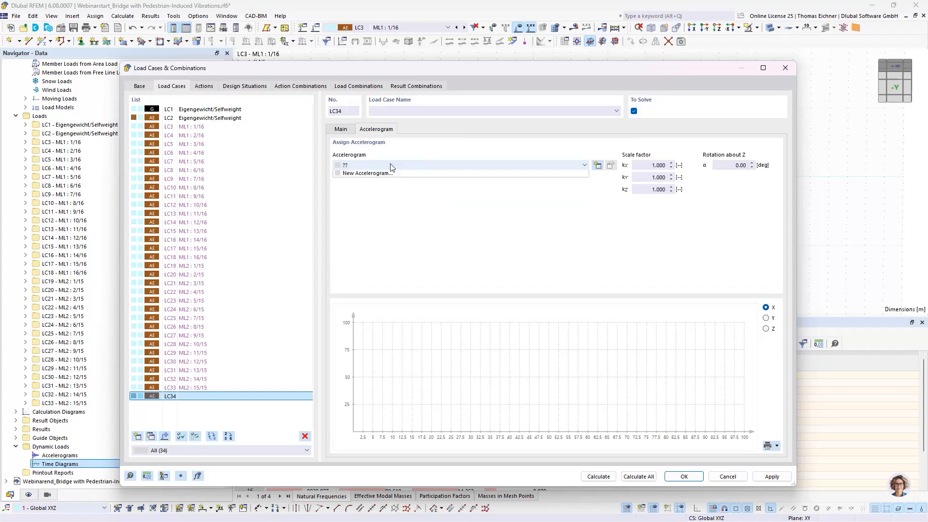
click(377, 182)
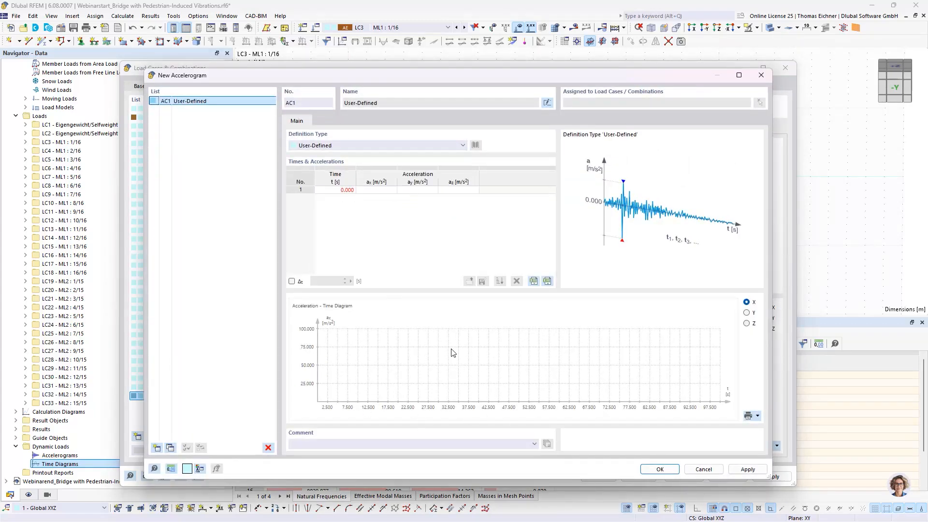
click(462, 145)
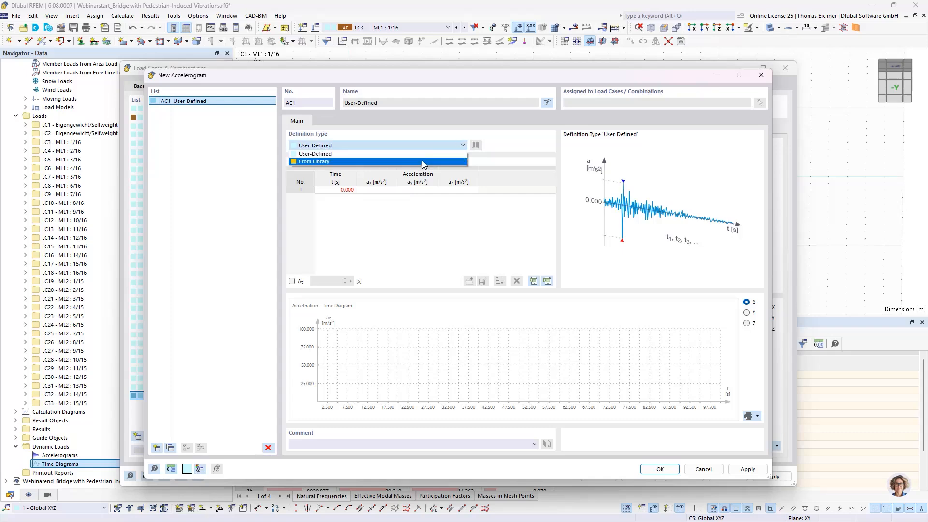
click(423, 161)
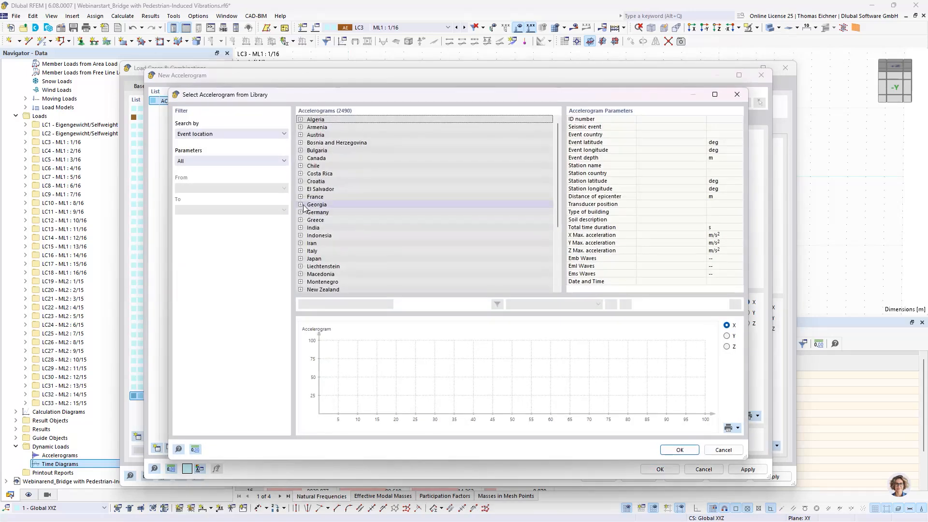
Examine Georgia's Racha aftershock records at stations Oni-Base Camp and Oni in the accelerogram library, and cancel the new accelerogram
click(301, 205)
click(339, 235)
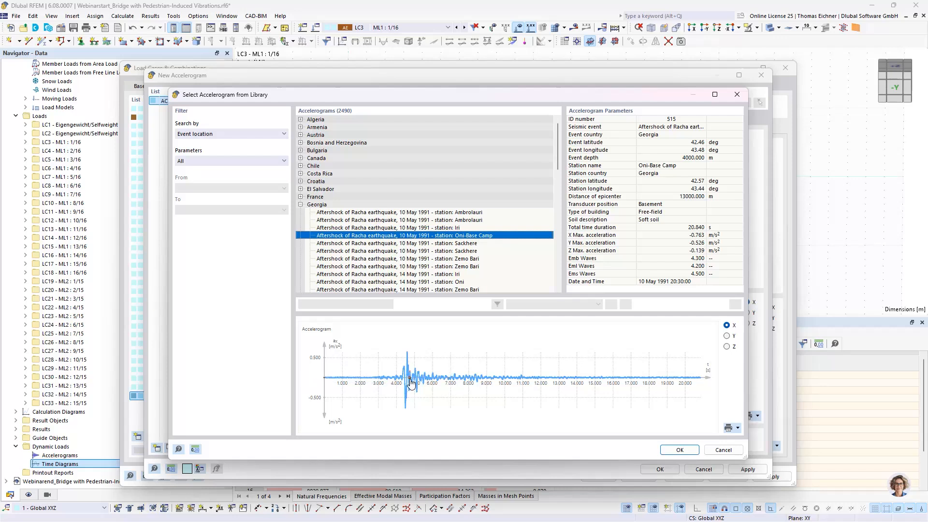
scroll(441, 197, down, 2)
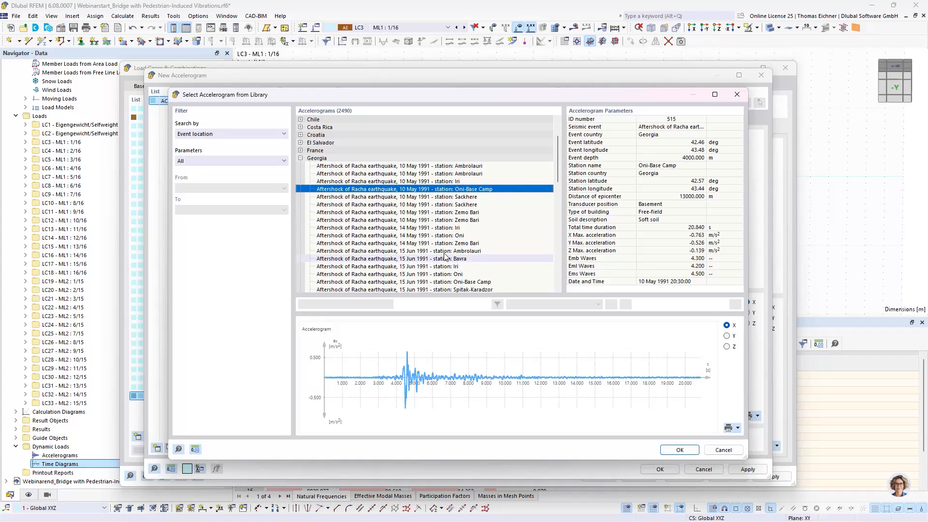
click(430, 235)
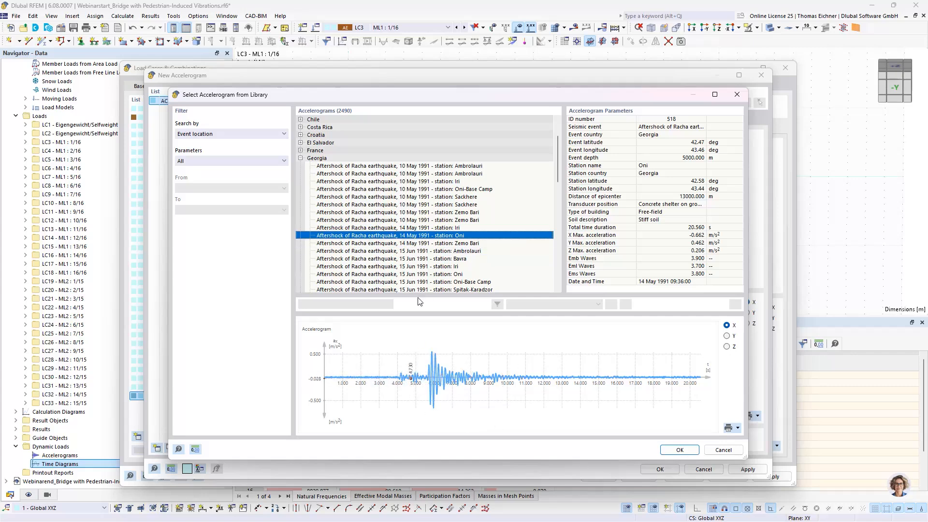
click(724, 450)
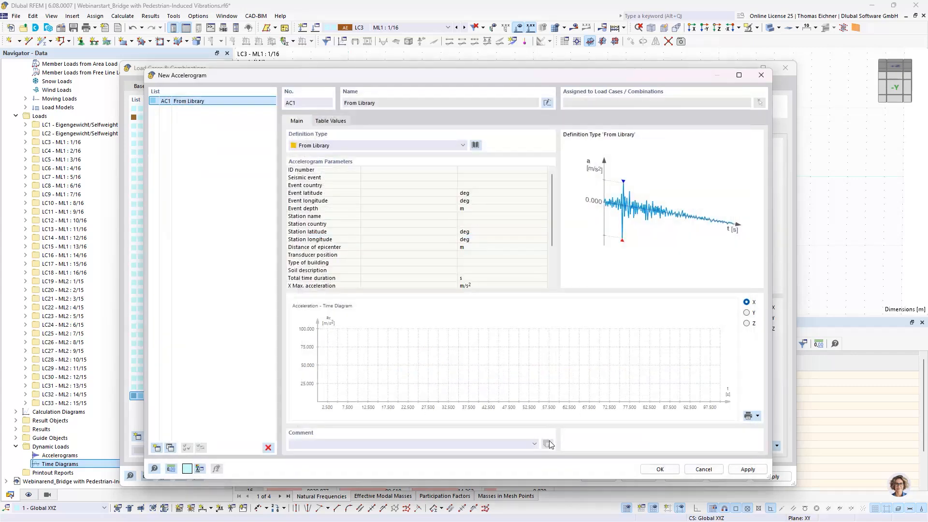
click(712, 473)
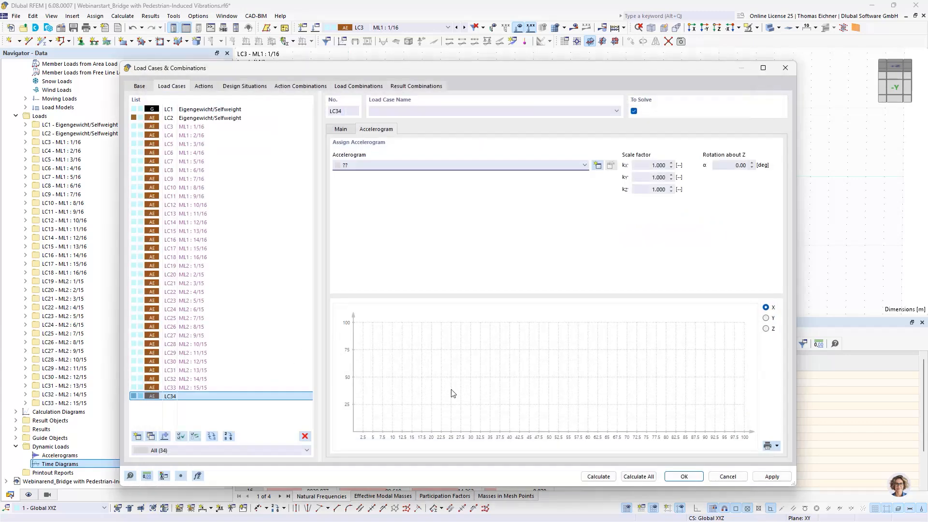
Delete the accelerogram load case LC34
click(188, 396)
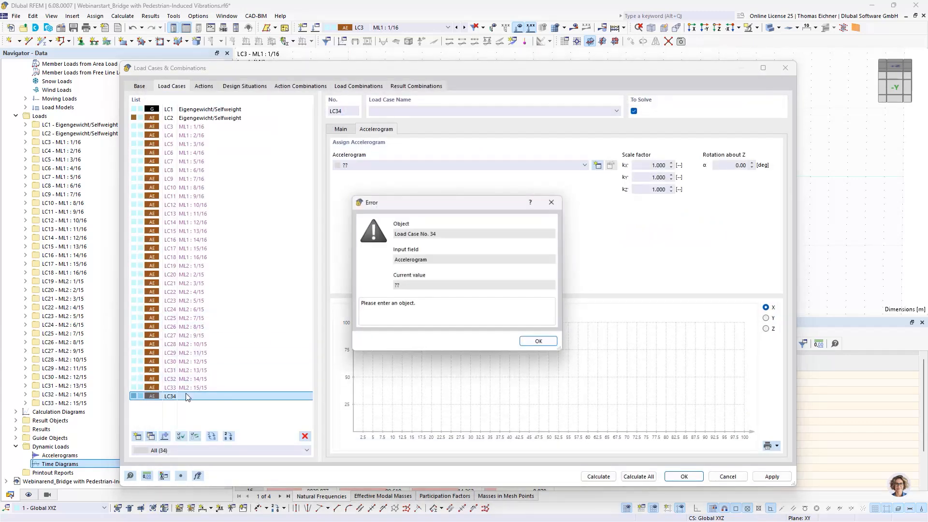
click(551, 343)
click(304, 436)
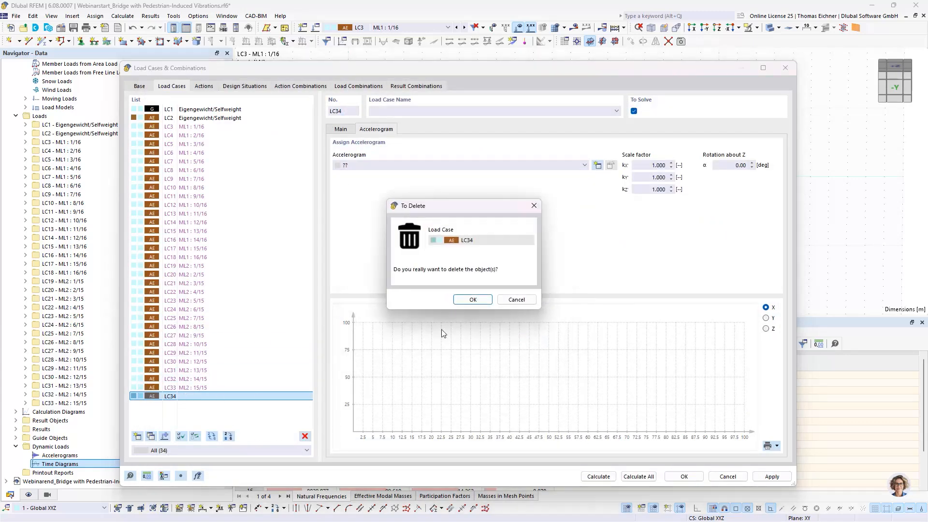
click(472, 301)
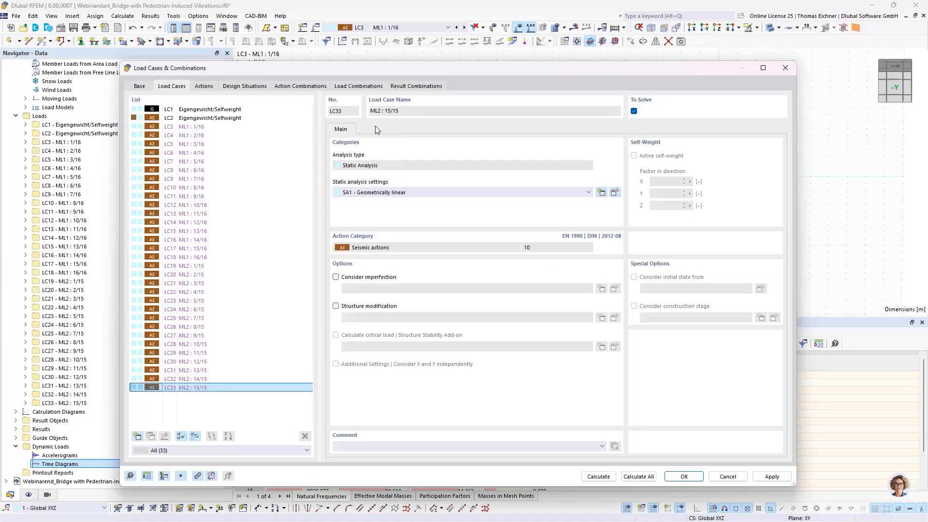
Add a load combination and set its analysis type to Time History Analysis | Time Diagram
click(358, 87)
mouse_move(346, 73)
mouse_down()
mouse_move(389, 57)
mouse_move(376, 69)
mouse_move(341, 56)
mouse_up()
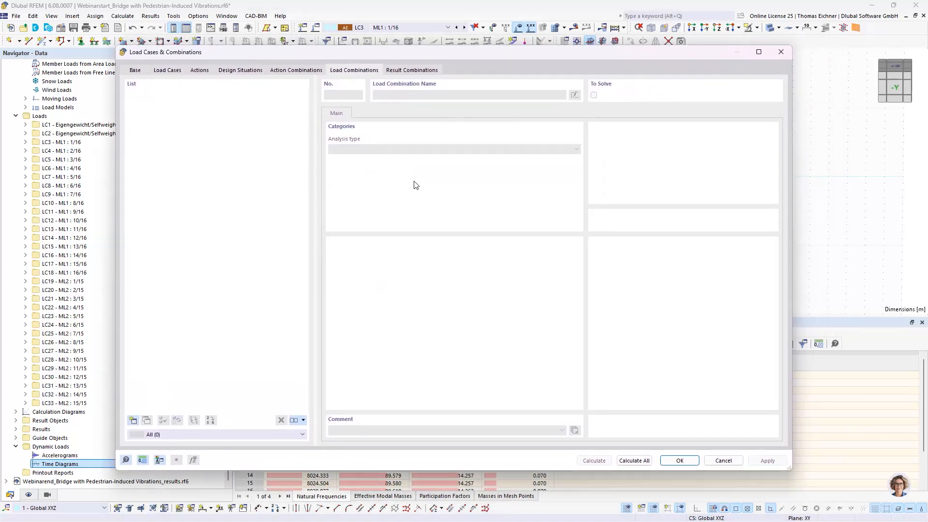
click(133, 420)
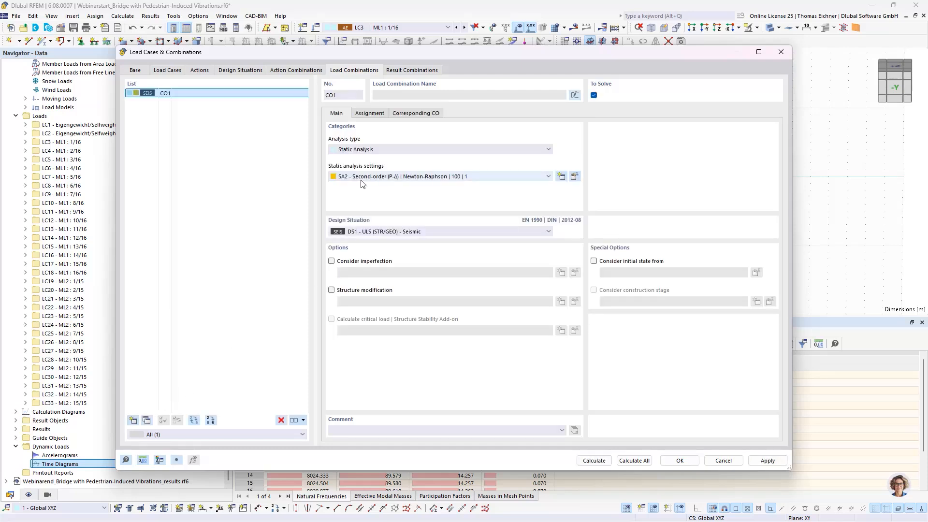
click(375, 149)
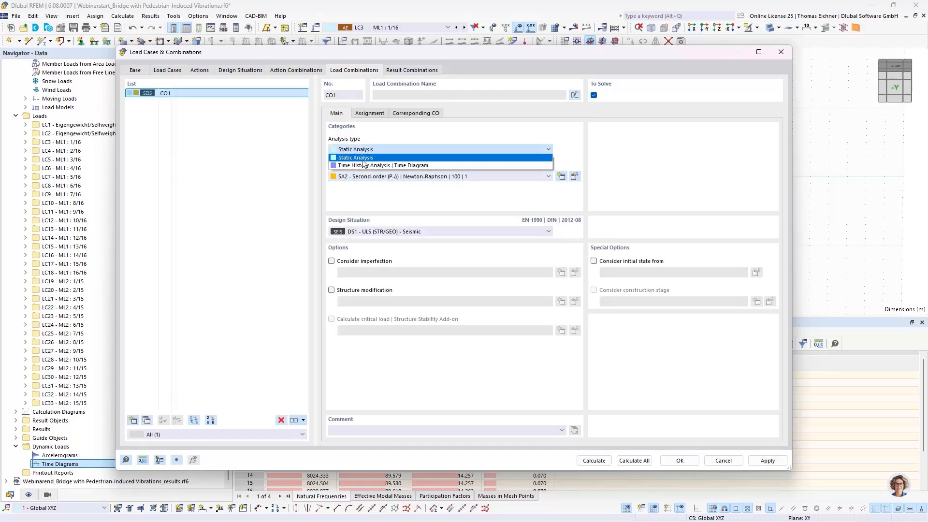
click(367, 165)
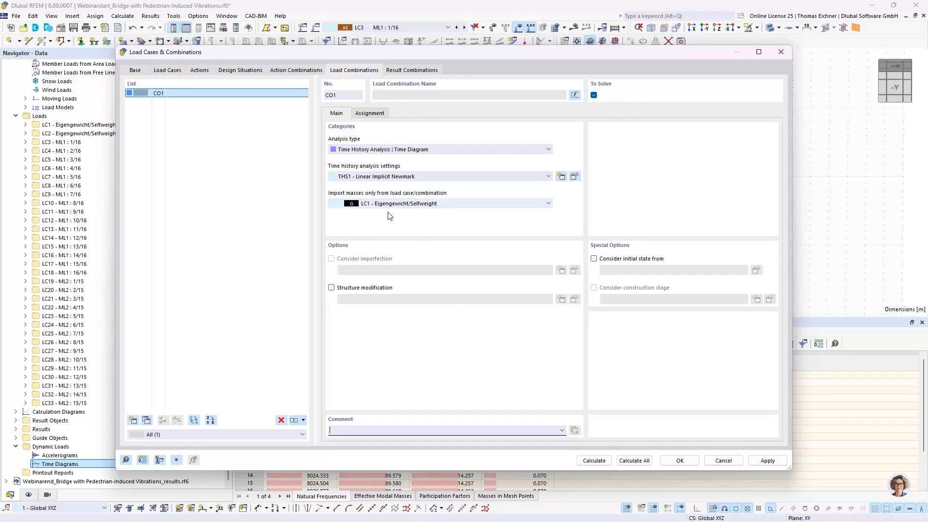
Assign all moving load cases LC3 to LC33 to load combination CO1 with factor 1.00
click(368, 116)
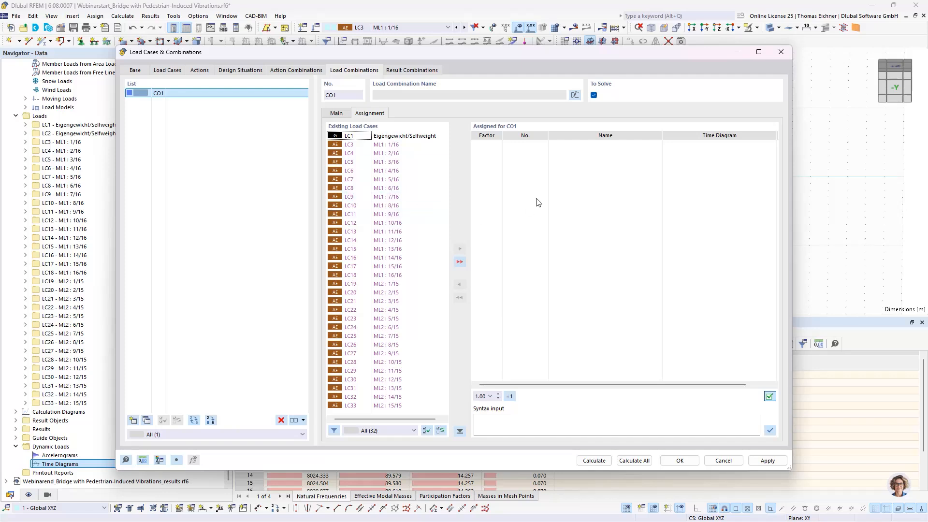
click(402, 144)
ctrl+click(392, 407)
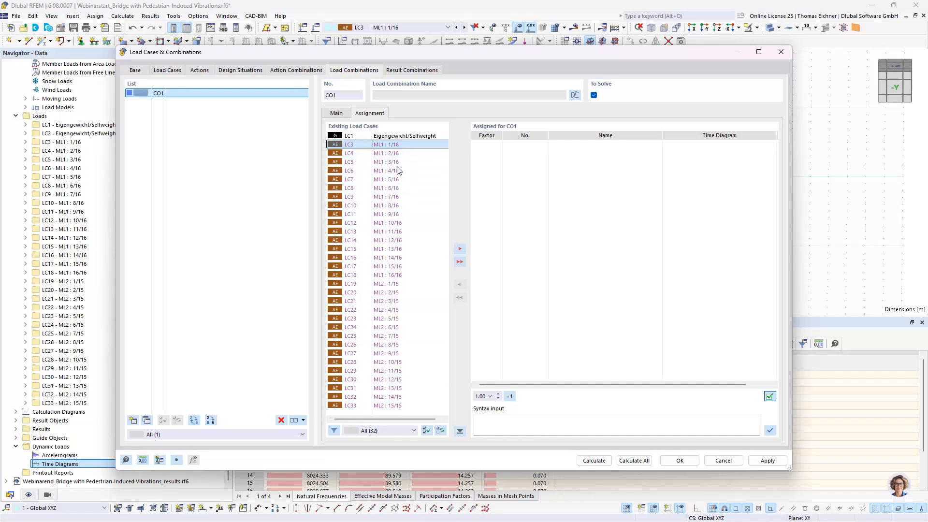
shift+click(386, 405)
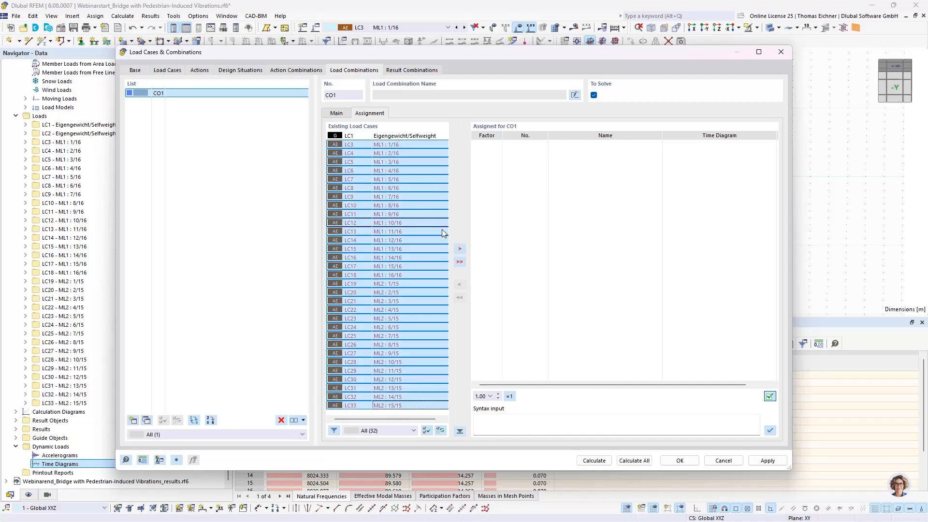
click(460, 248)
click(539, 153)
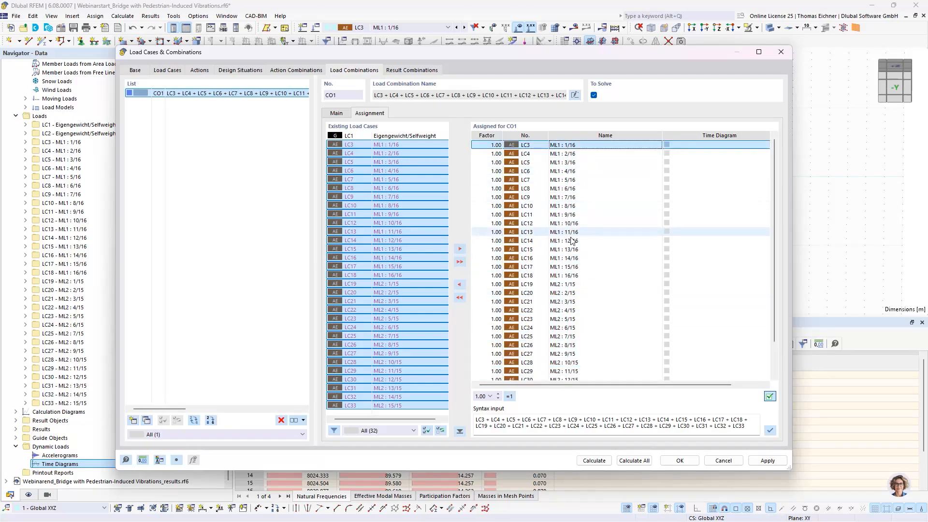
click(568, 276)
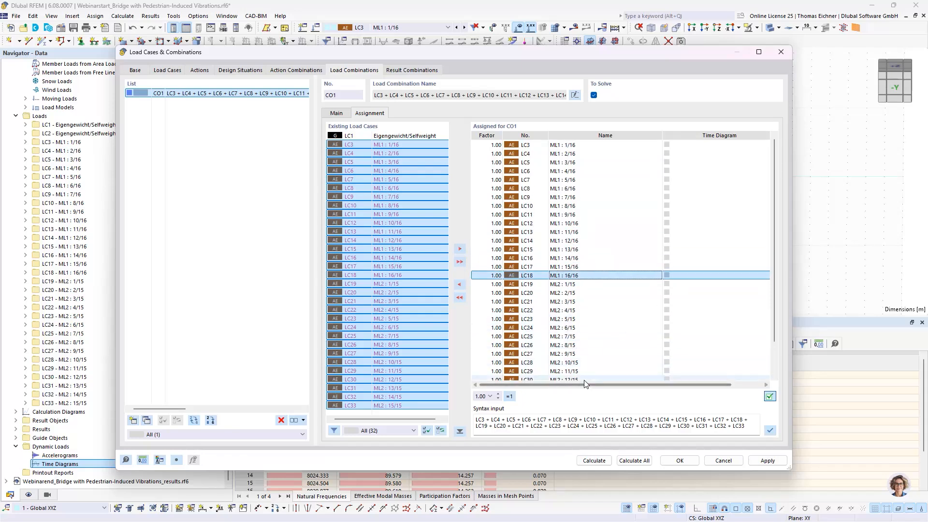
Create a new time diagram for LC3 in combination CO1 and set its definition type to Function
drag(116, 466, 12, 465)
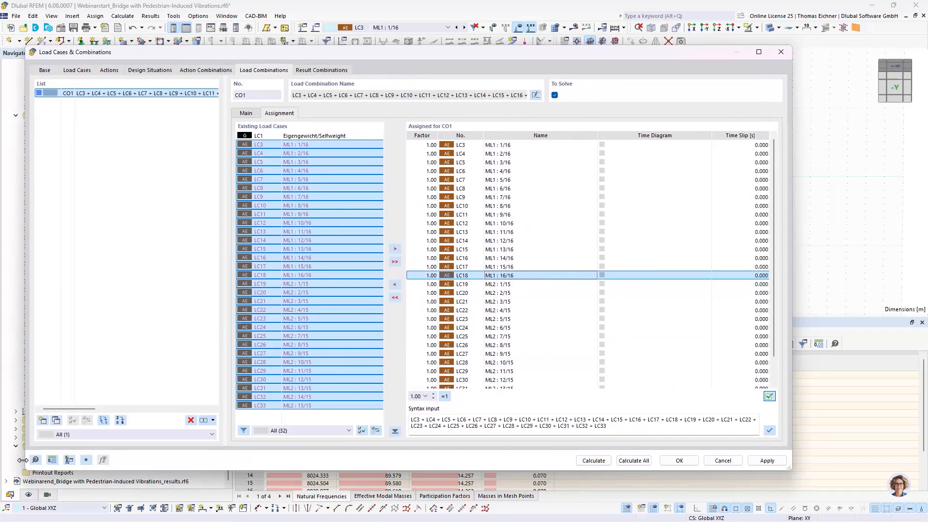
click(671, 145)
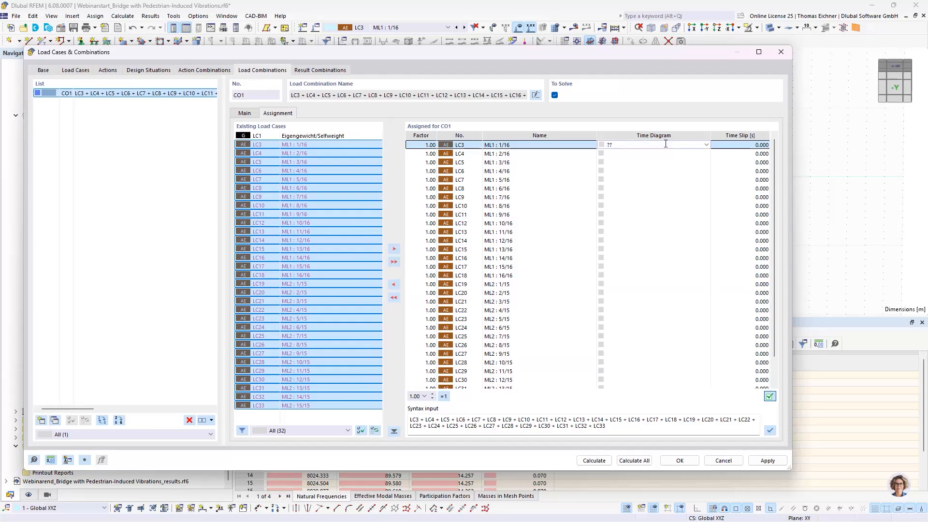
click(704, 145)
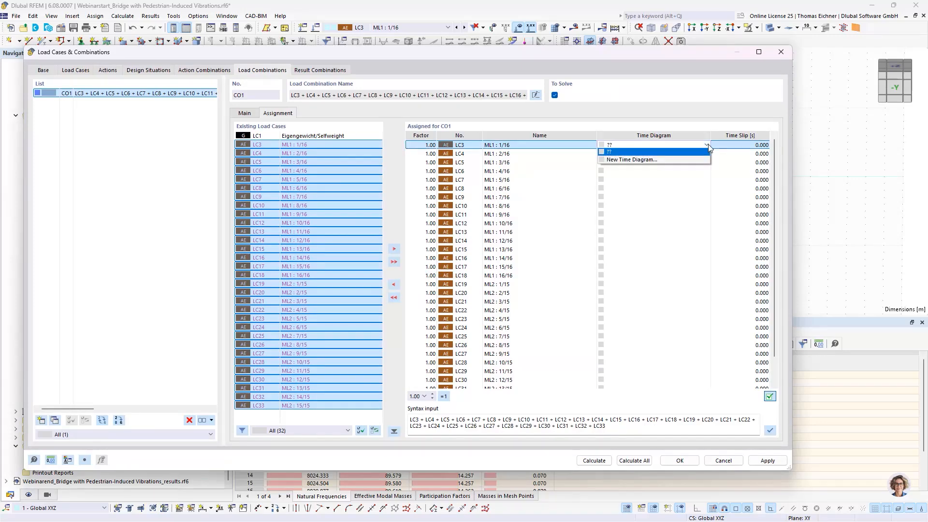
click(654, 161)
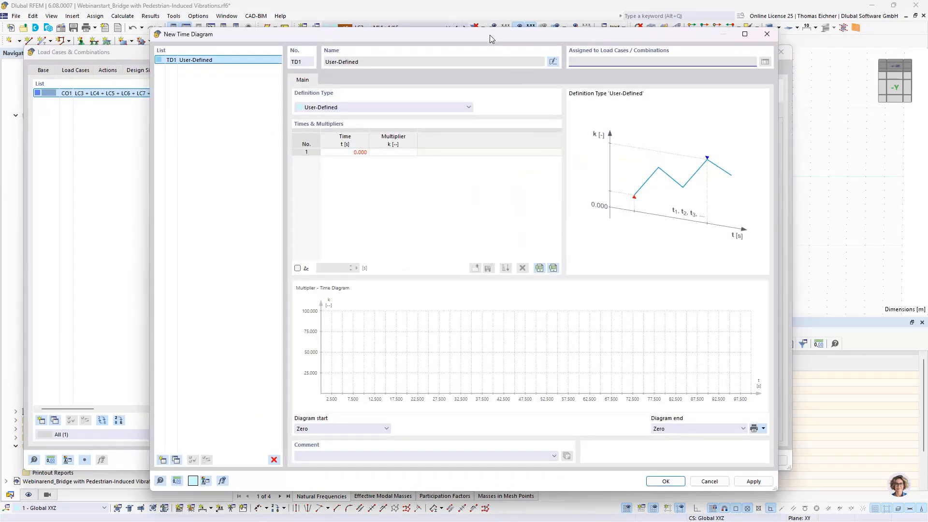
drag(489, 35, 526, 44)
click(396, 116)
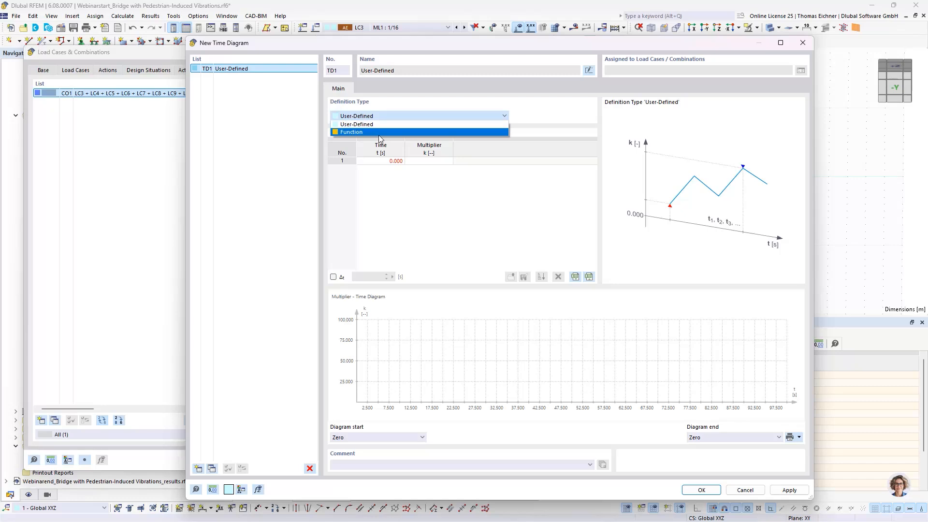
click(380, 132)
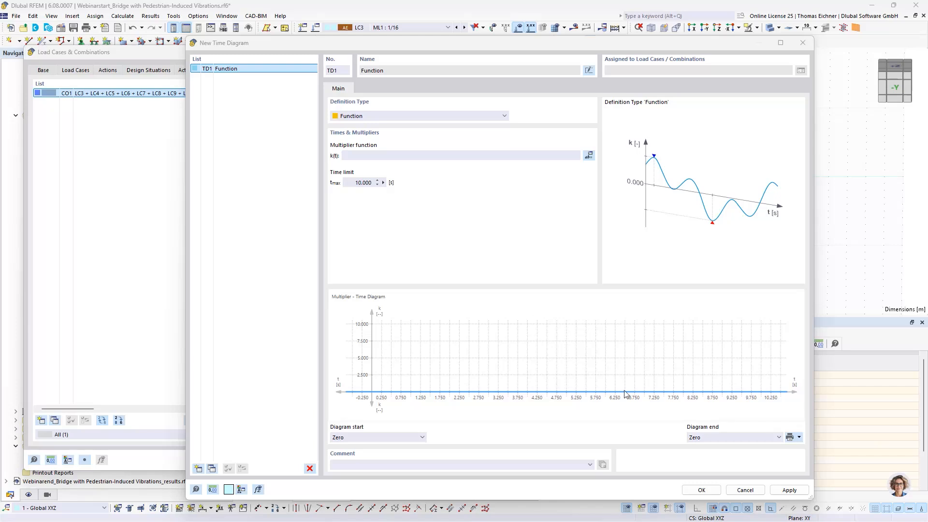
Enter the multiplier function sqrt(N)*G*[1+0.4*sin(1*fs*2*PI*t)+0.1*sin(2*fs*2*PI*t-PI/2)+0.1*sin(3*fs*2*PI*t-PI/2)] for the time diagram
click(410, 156)
text(G*[1+0.4*sin(1*fs*2*PI*t)+0.1*sin(2*fs*2*PI*t-PI/2)+0.1*sin(3*fs*2*PI*t-PI/2)])
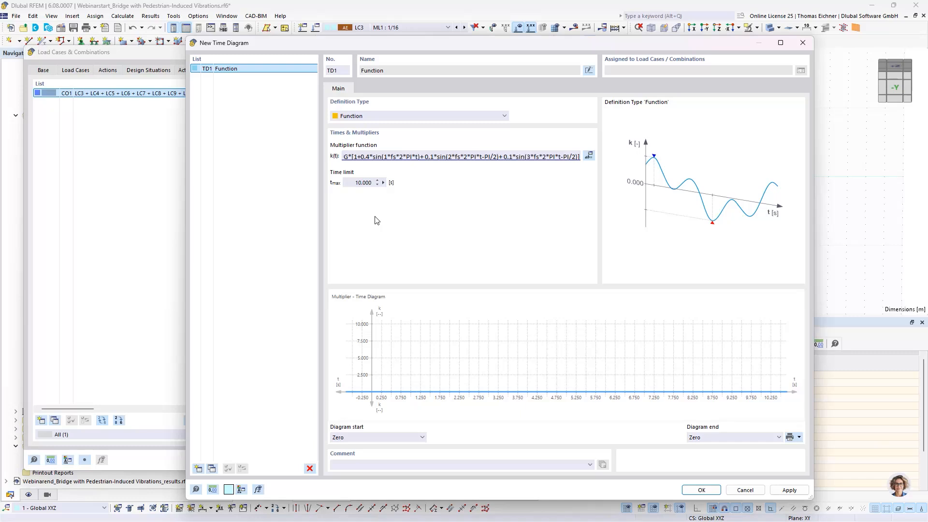
drag(357, 157, 325, 164)
click(352, 156)
key(Delete)
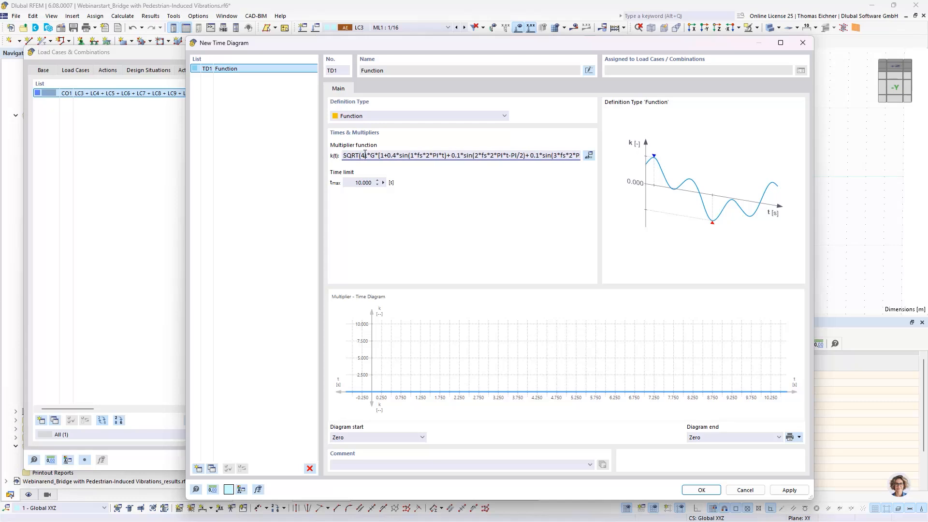
drag(359, 155, 340, 160)
text(sqrt)
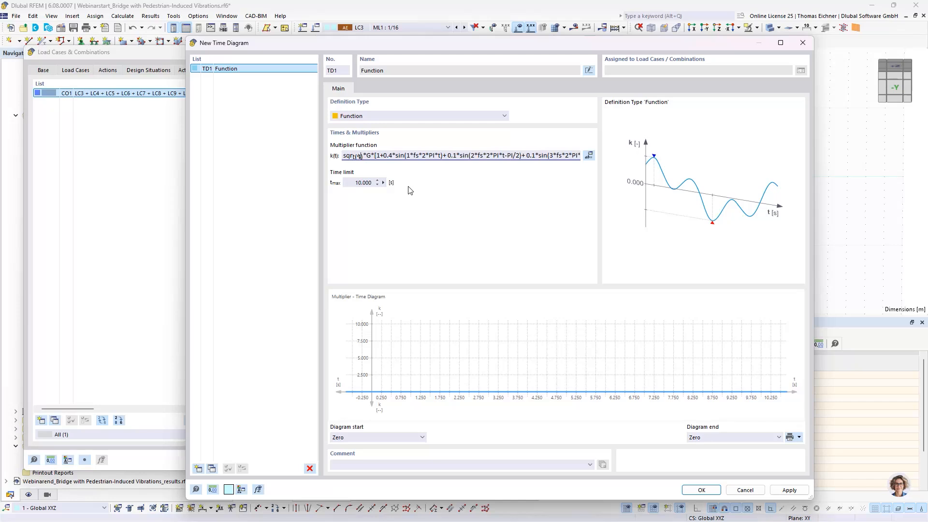
key(Tab)
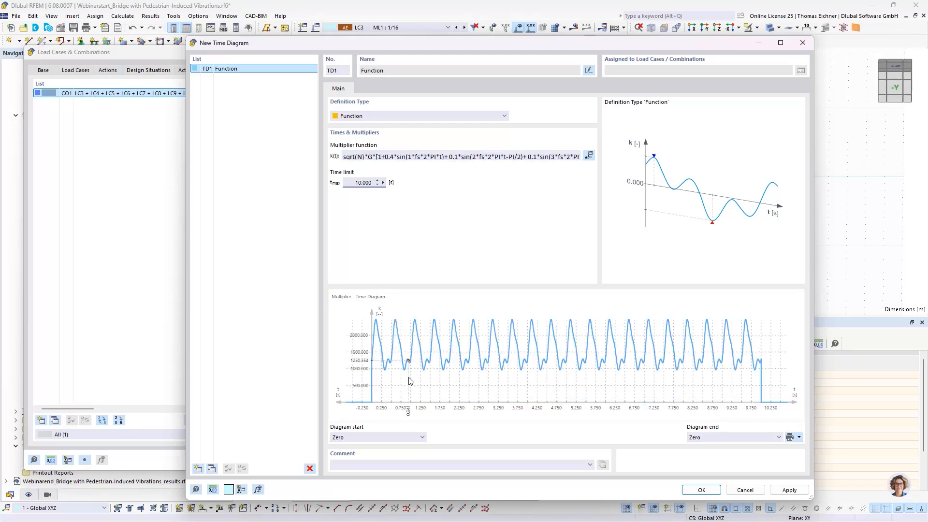
click(427, 157)
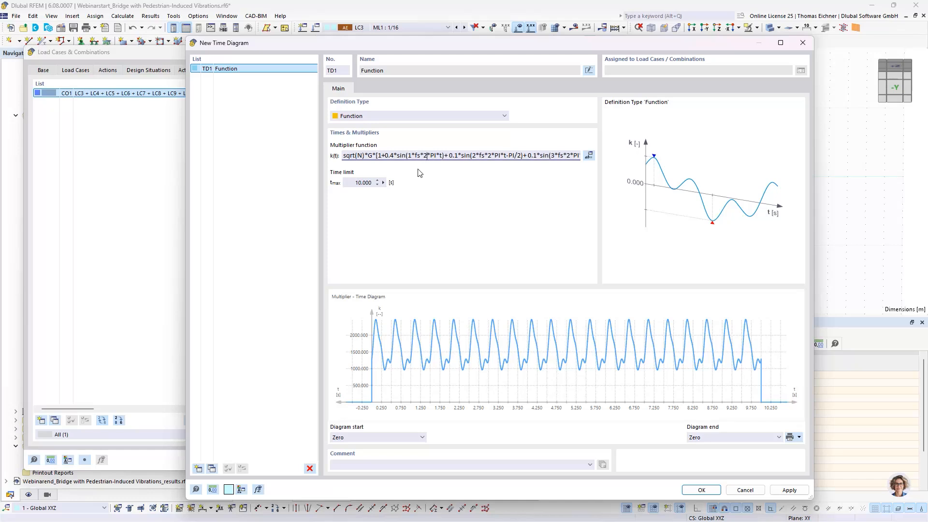
click(363, 157)
click(356, 184)
Review the values of the global parameters G, N and fs used in the multiplier function
click(358, 156)
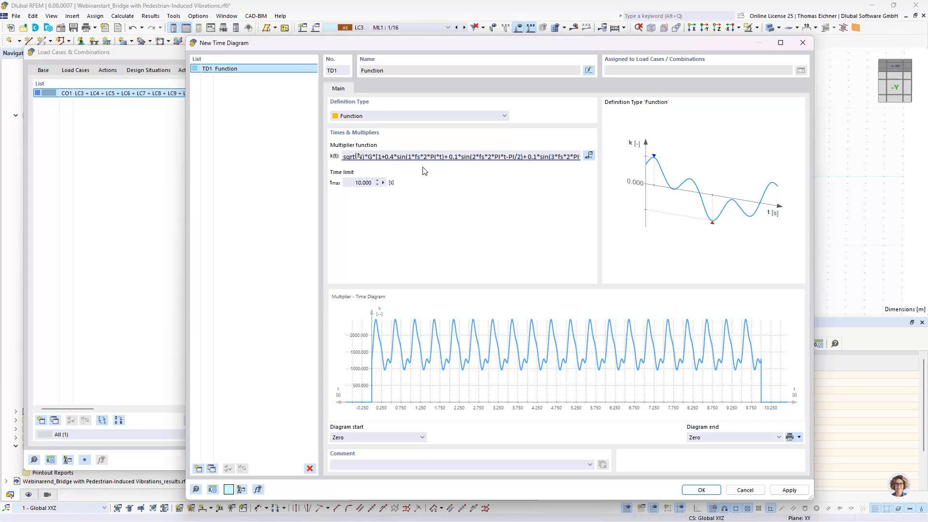
click(589, 156)
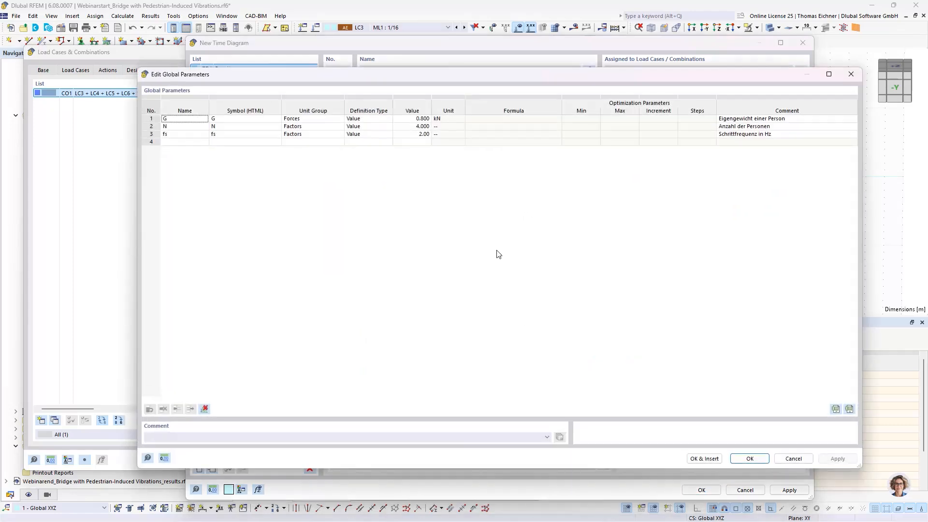
drag(463, 71, 524, 208)
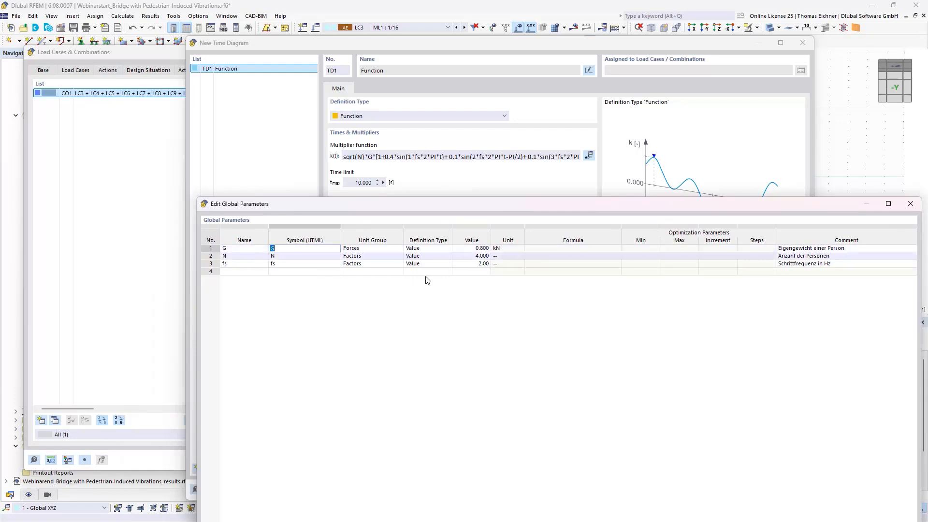
click(479, 248)
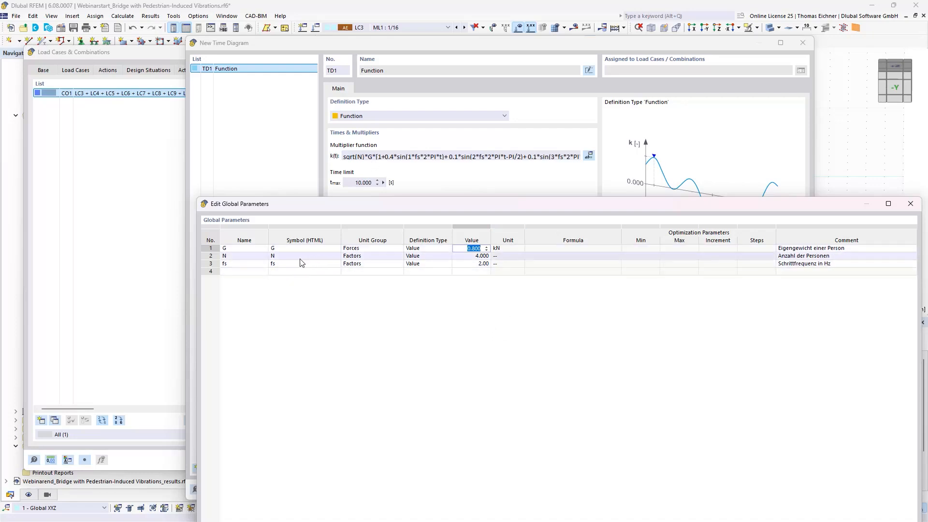
key(Down)
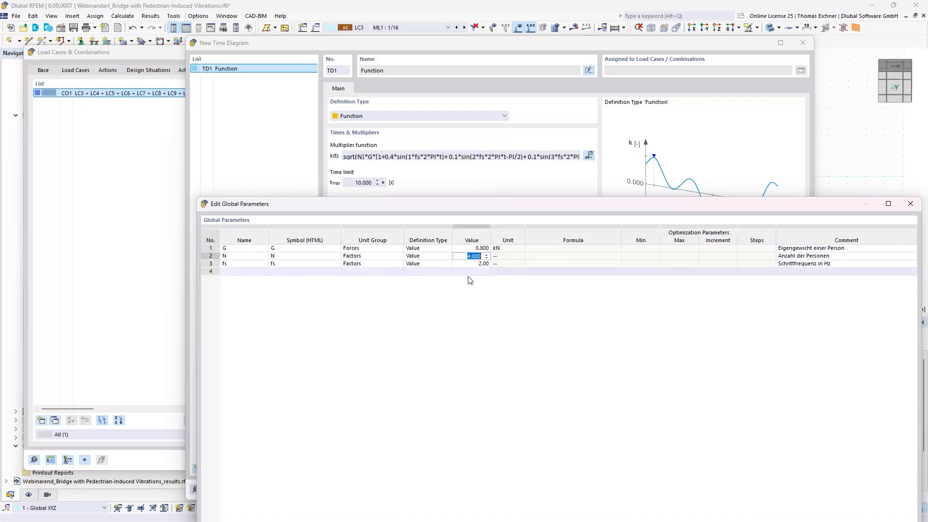
key(Down)
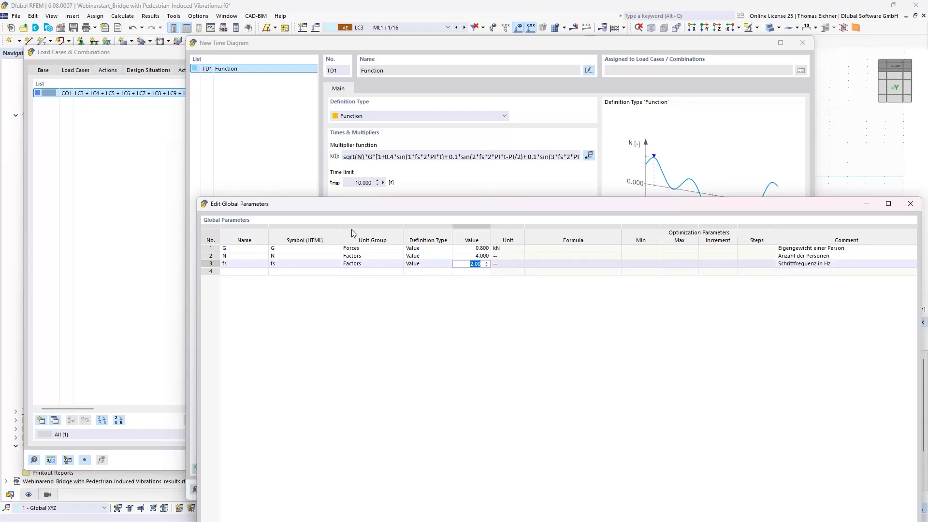
drag(567, 206, 443, 130)
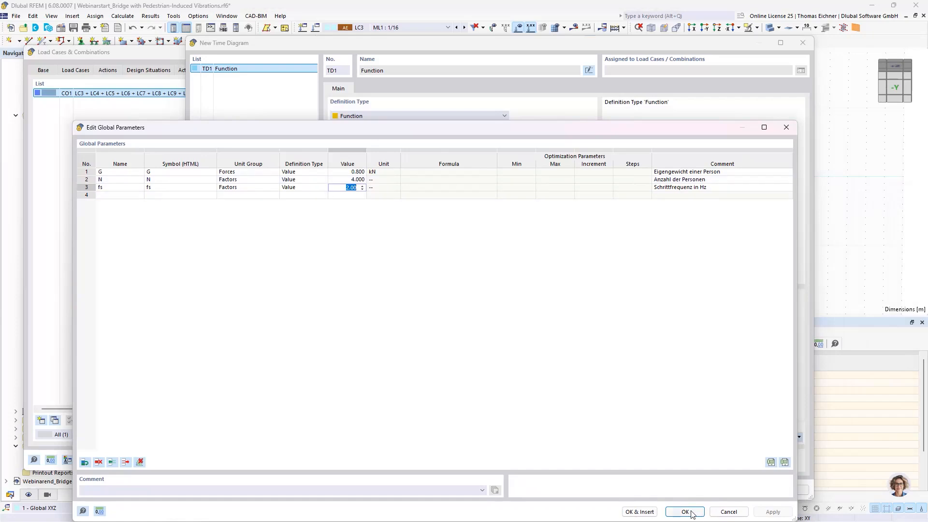
drag(369, 130, 387, 245)
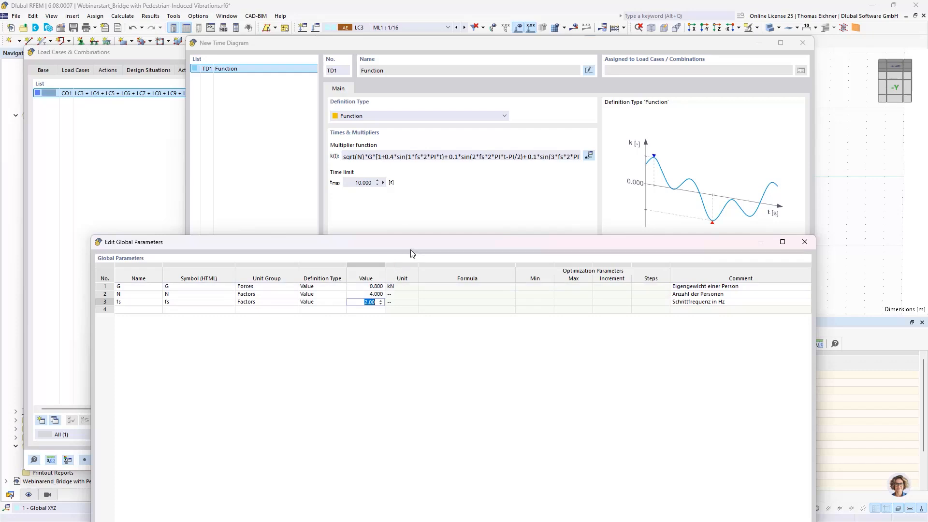
drag(412, 253, 390, 128)
click(684, 499)
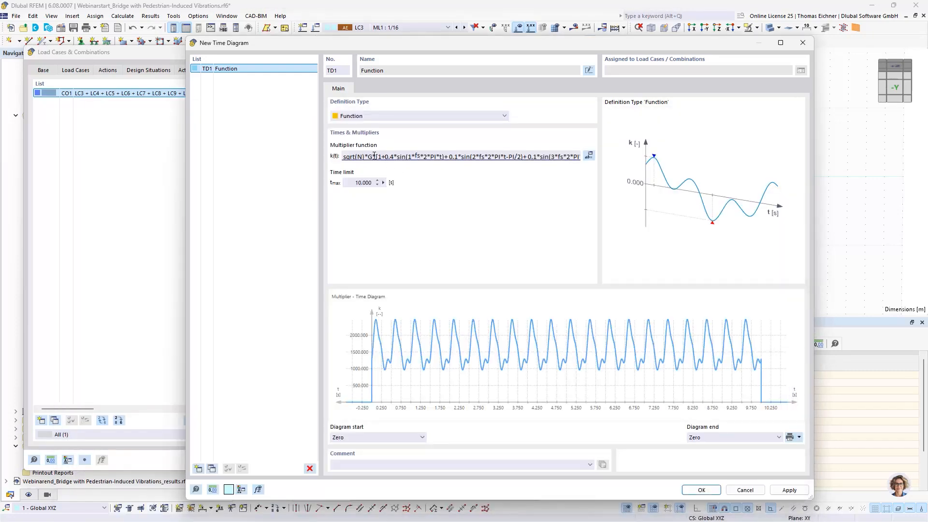
Divide G by 1000 in the multiplier function and set the time limit to 0.5 s
click(374, 156)
text(/1000)
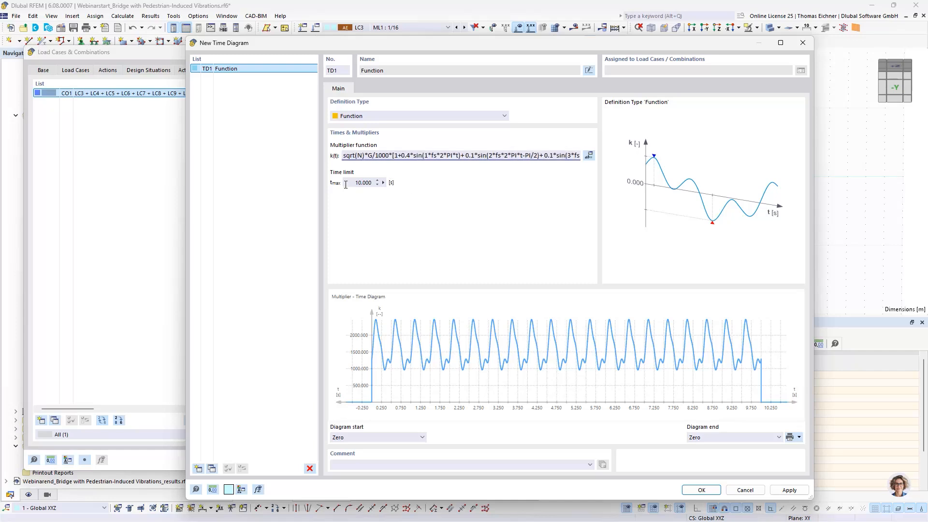
key(Tab)
click(363, 182)
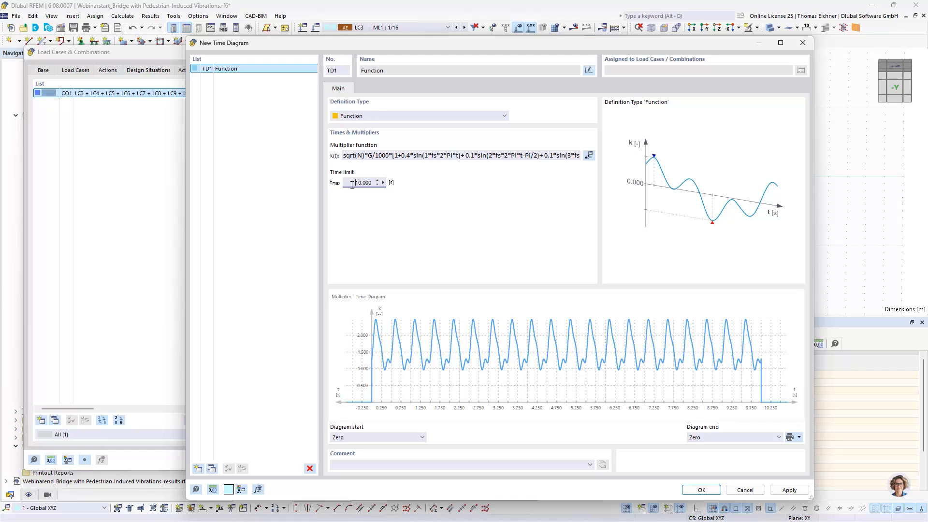
drag(351, 185, 376, 186)
text(0,5)
click(383, 156)
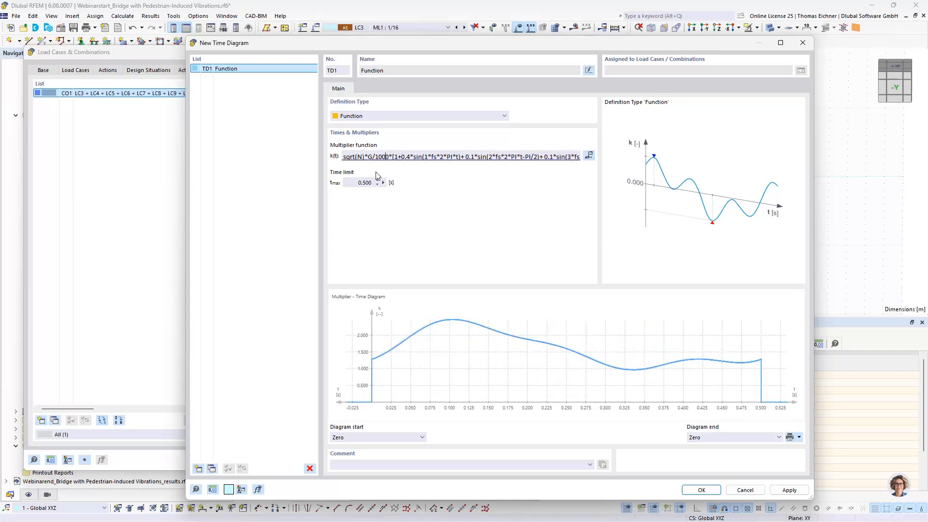
click(366, 183)
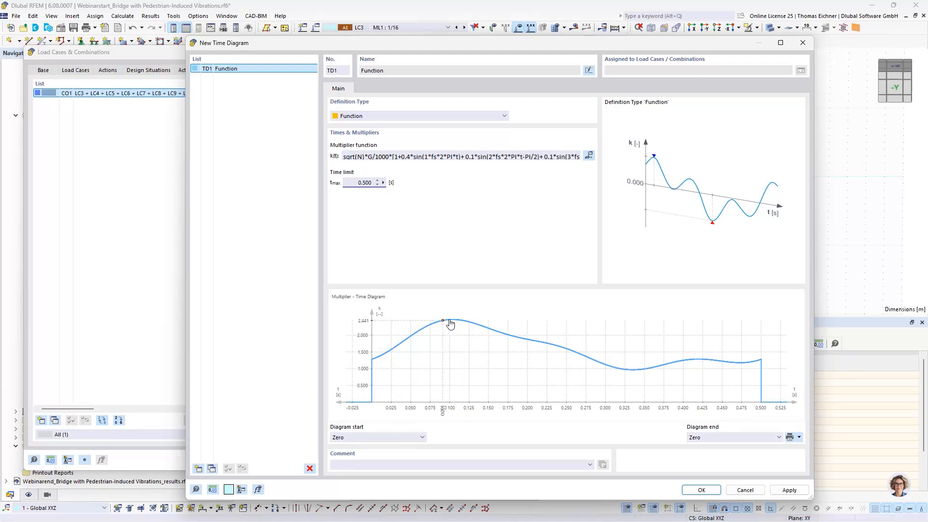
drag(365, 155, 343, 155)
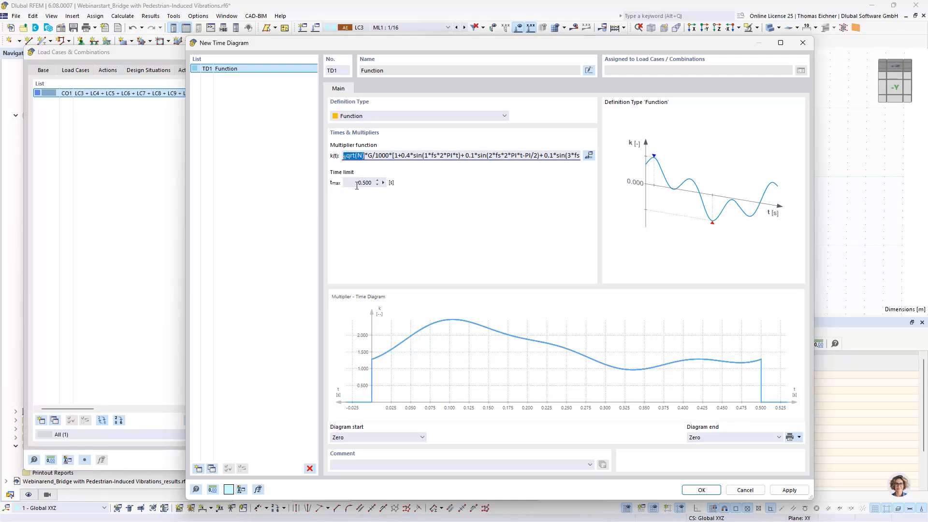
click(356, 182)
click(362, 158)
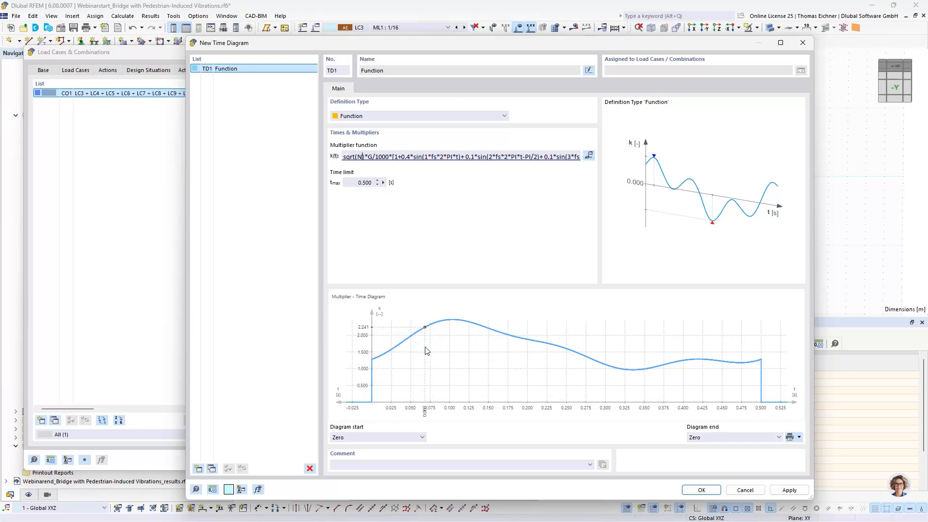
click(358, 183)
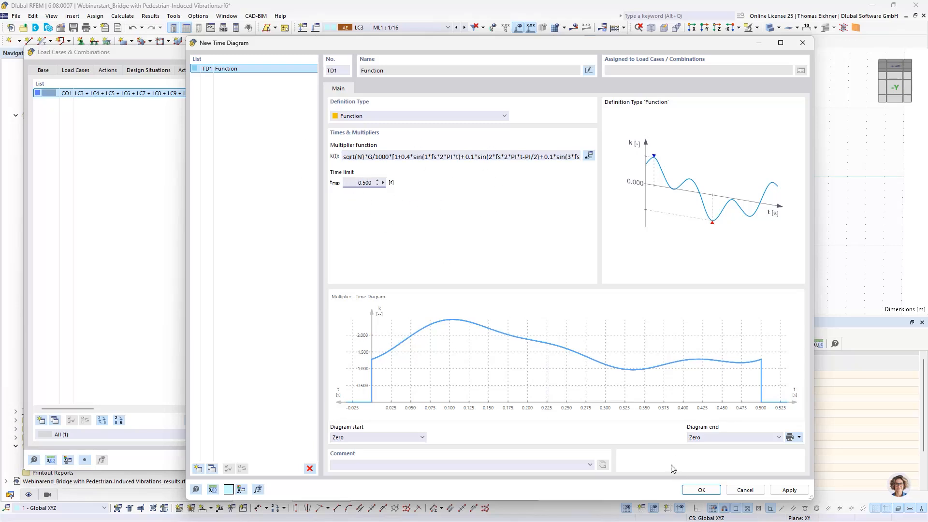
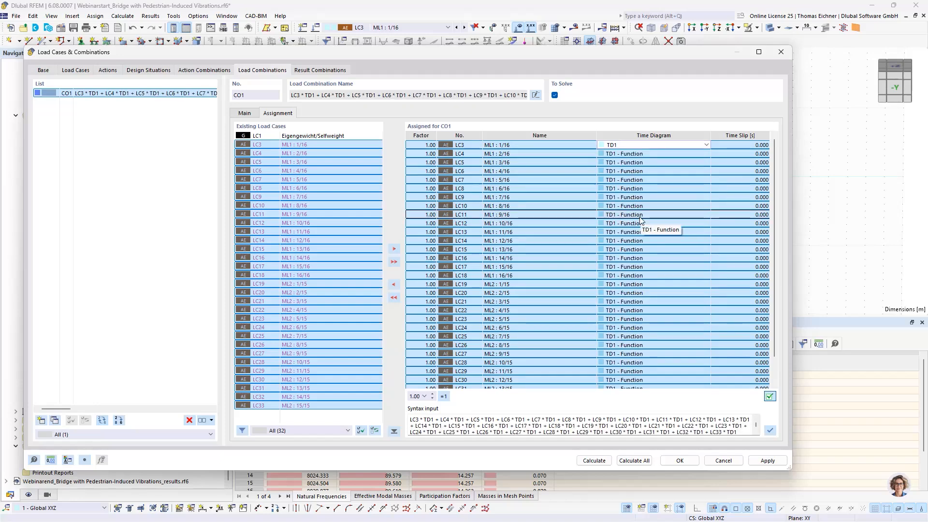
key(Tab)
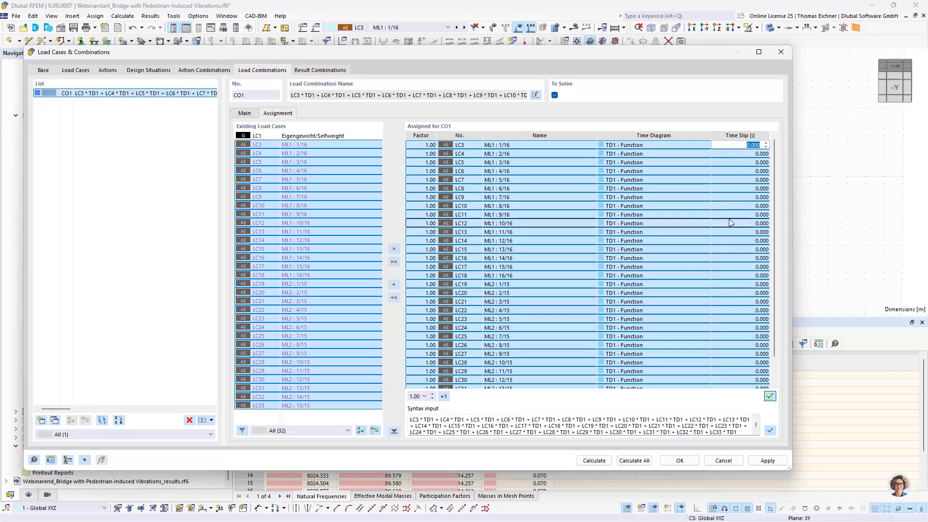
click(740, 197)
click(739, 145)
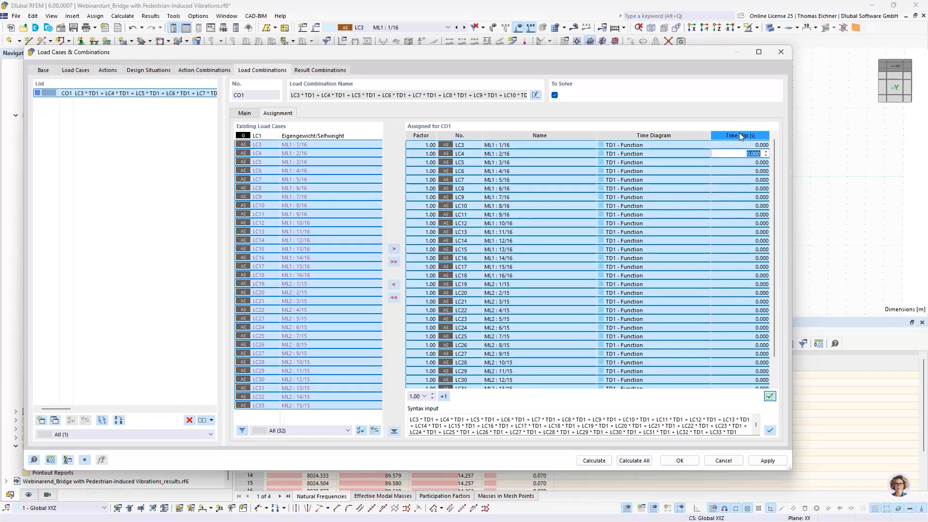
click(736, 154)
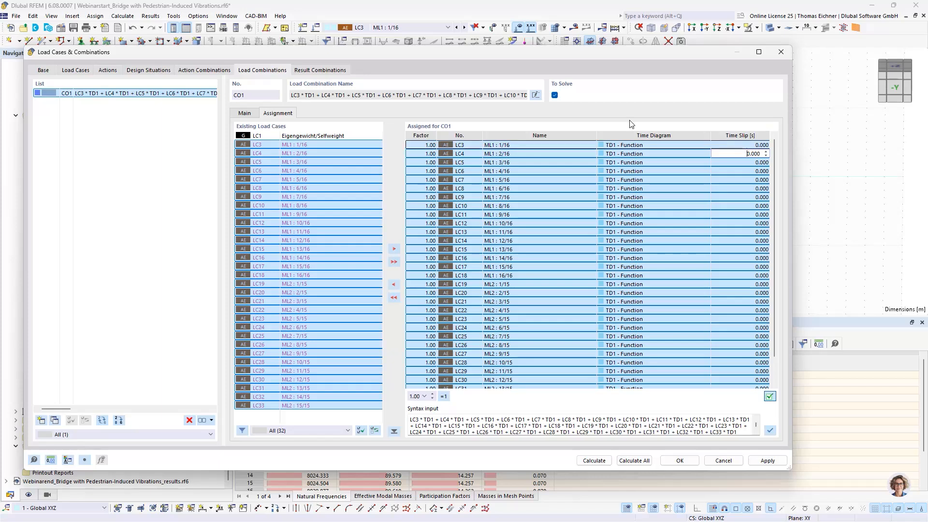
click(744, 145)
click(744, 162)
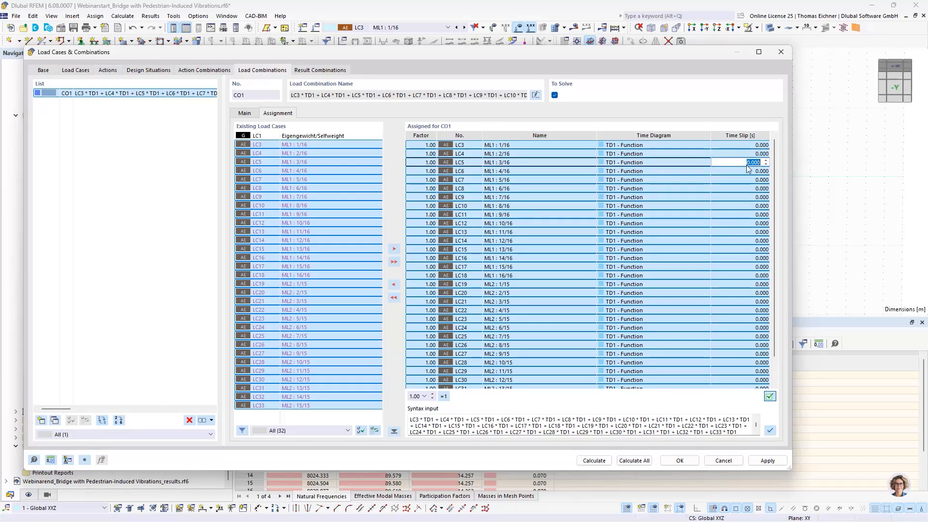
click(743, 153)
Set the time slips of load cases LC4, LC5 and LC6 in CO1 to 1, 2 and 3 s
click(256, 136)
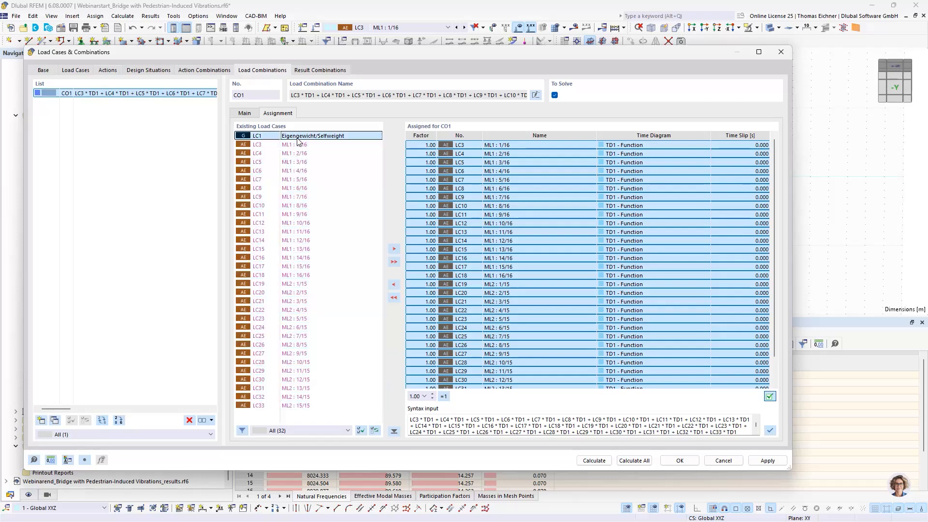
click(604, 180)
click(752, 146)
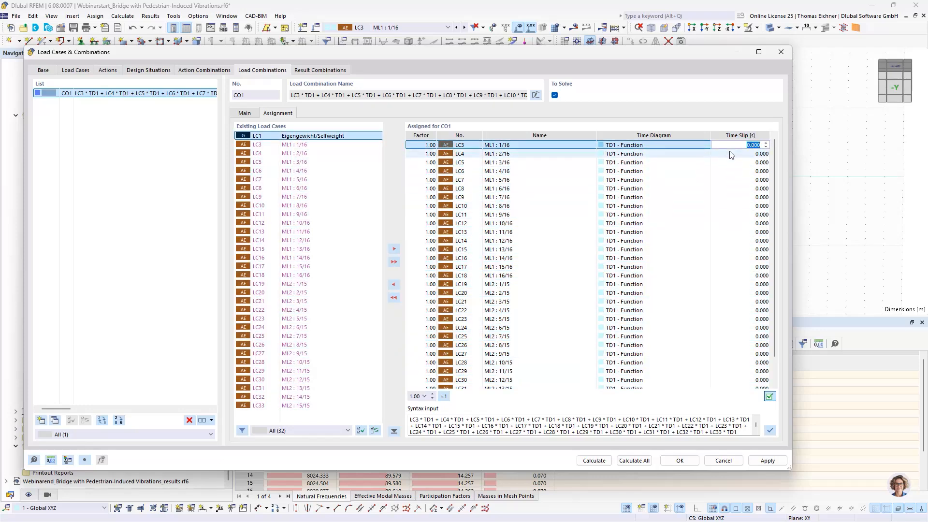
click(748, 154)
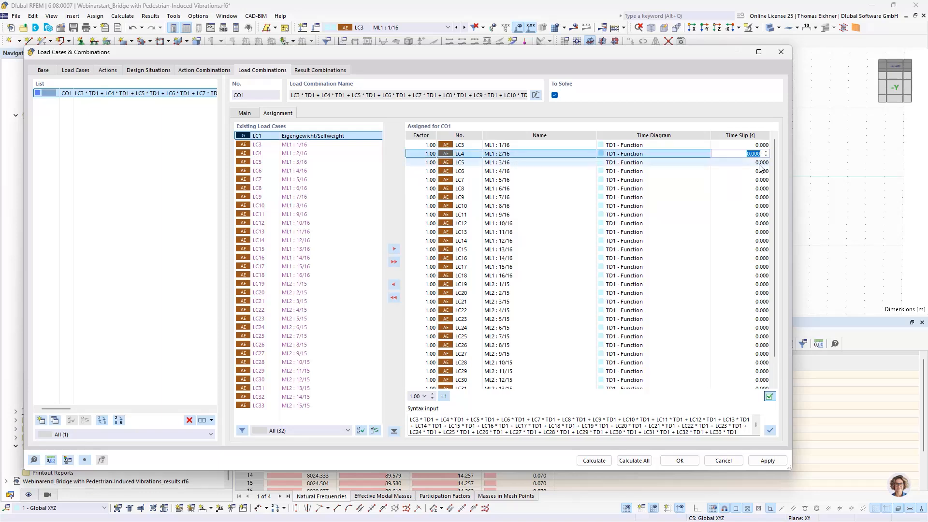
text(1)
click(752, 163)
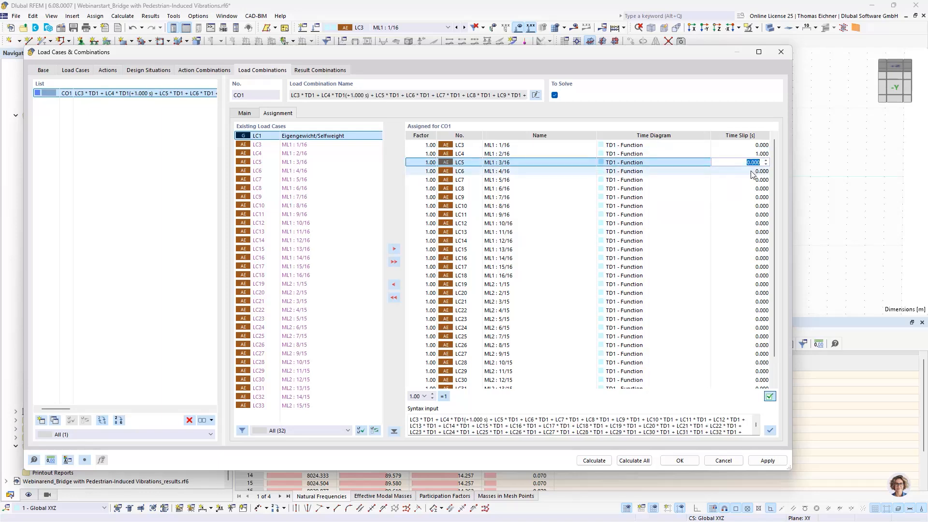
text(2)
click(752, 173)
text(2)
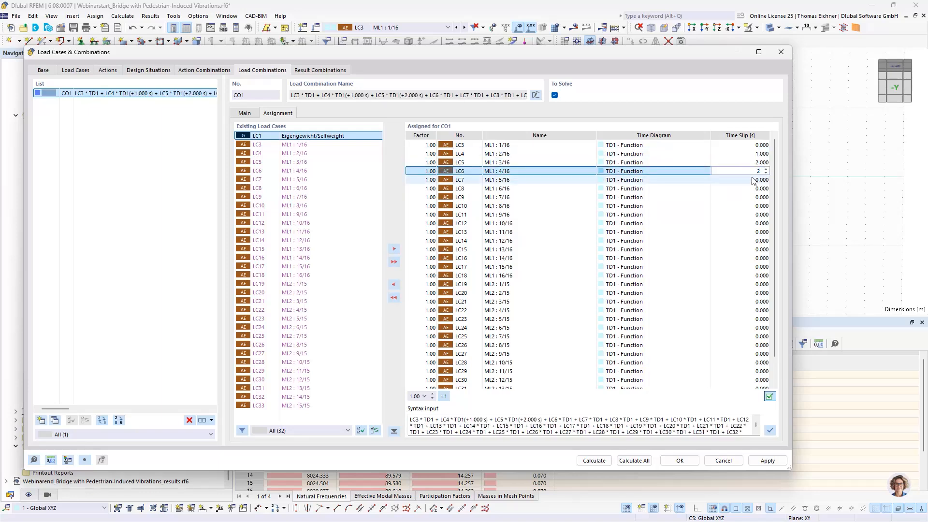
text(3)
Set the time slips of LC7, LC8, LC9 and LC10 to 4, 5, 6 and 7 s
click(757, 180)
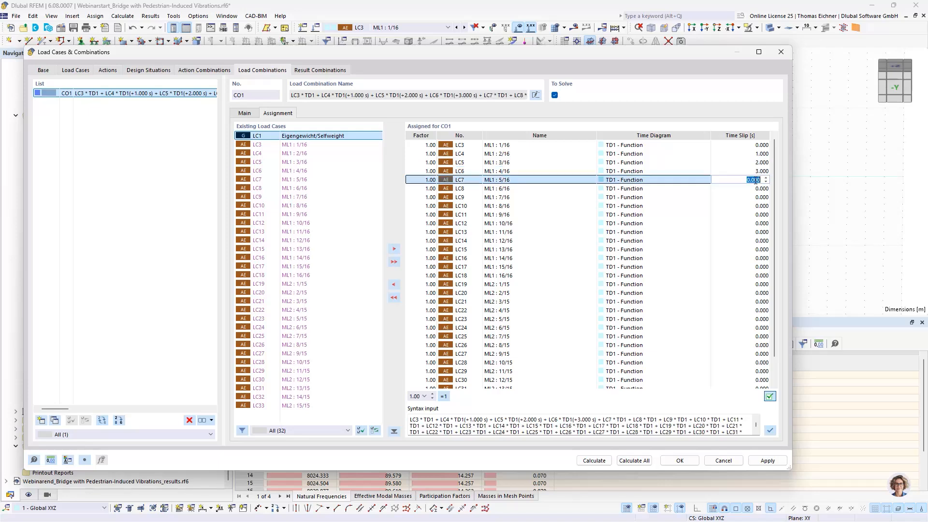
text(4)
click(757, 189)
text(5)
click(757, 197)
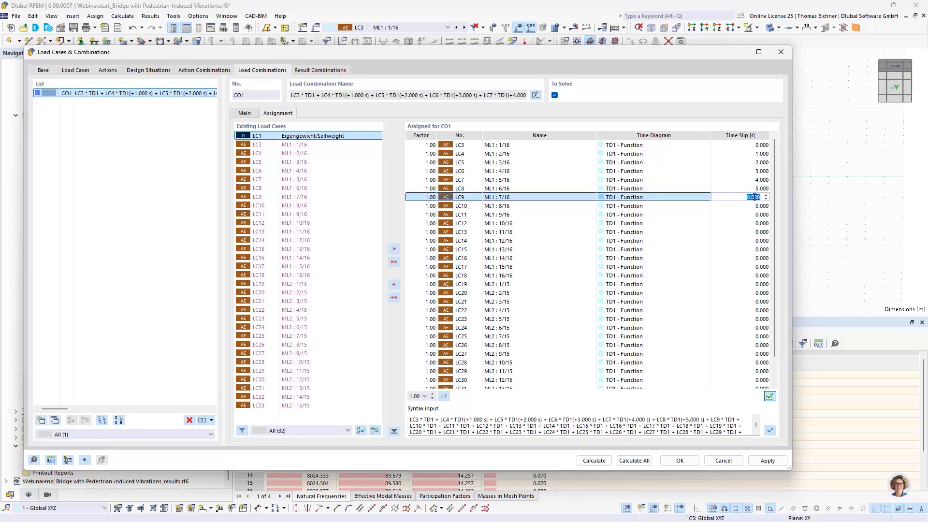
text(6)
click(757, 206)
text(7)
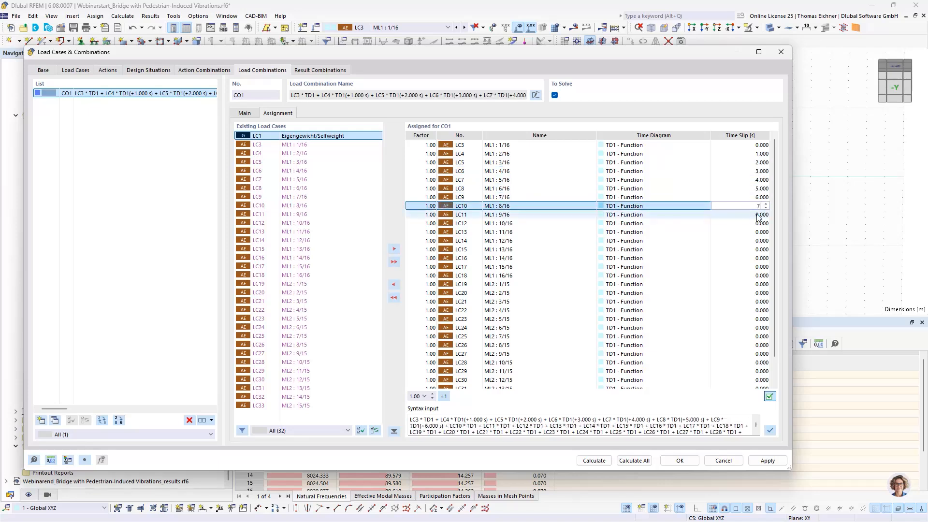
Set the time slips of LC11, LC12, LC13 and LC14 to 8, 9, 10 and 11 s
click(757, 215)
text(8)
click(757, 223)
text(9)
click(757, 232)
text(10)
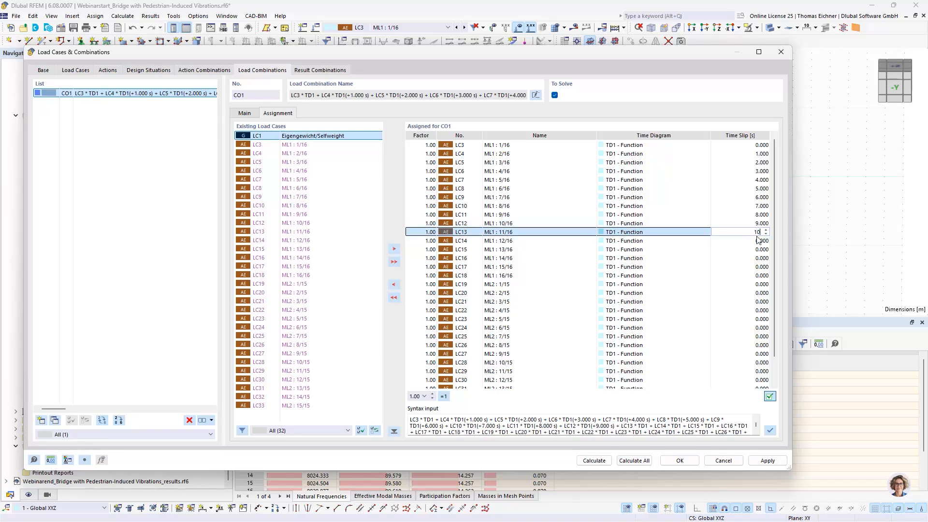
click(757, 241)
text(11)
Set the time slips of LC15, LC16, LC17 and LC18 to 12, 13, 14 and 15 s
click(757, 249)
text(12)
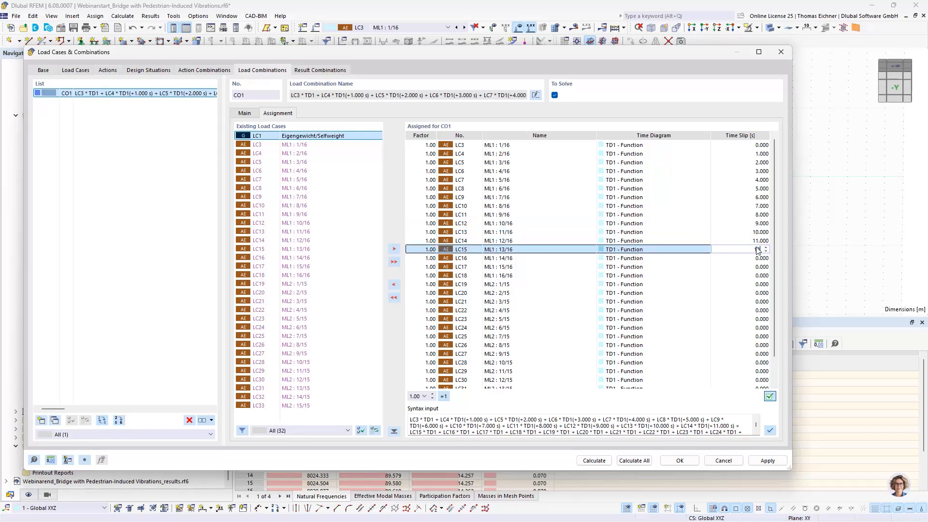
click(757, 258)
text(13)
click(755, 266)
text(14)
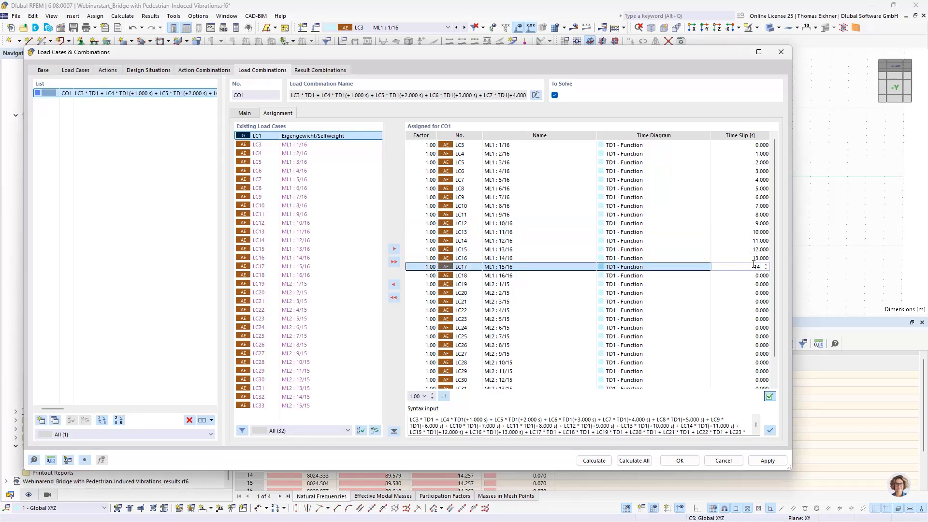
click(756, 275)
text(15)
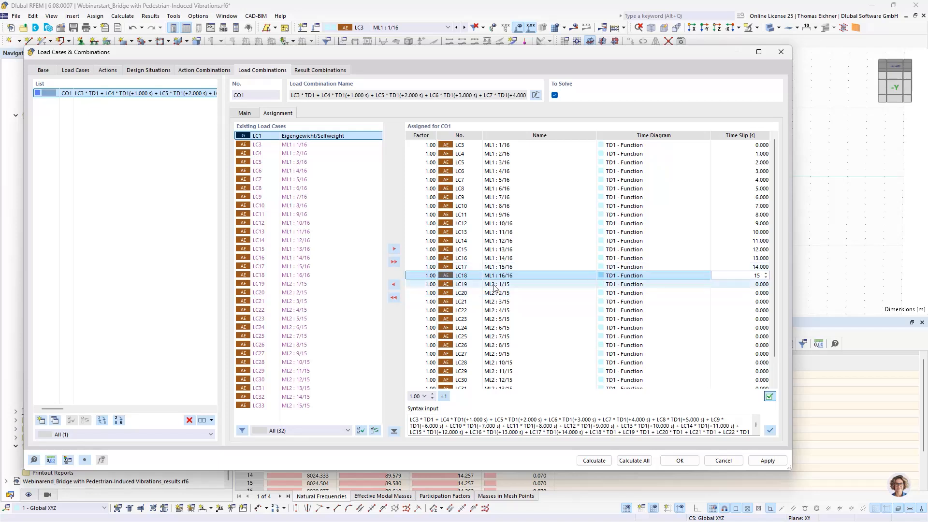
Set the time slips of the ML2 load cases LC19, LC20, LC21 and LC22 to 0.5, 1.5, 2.5 and 3.5 s
click(507, 286)
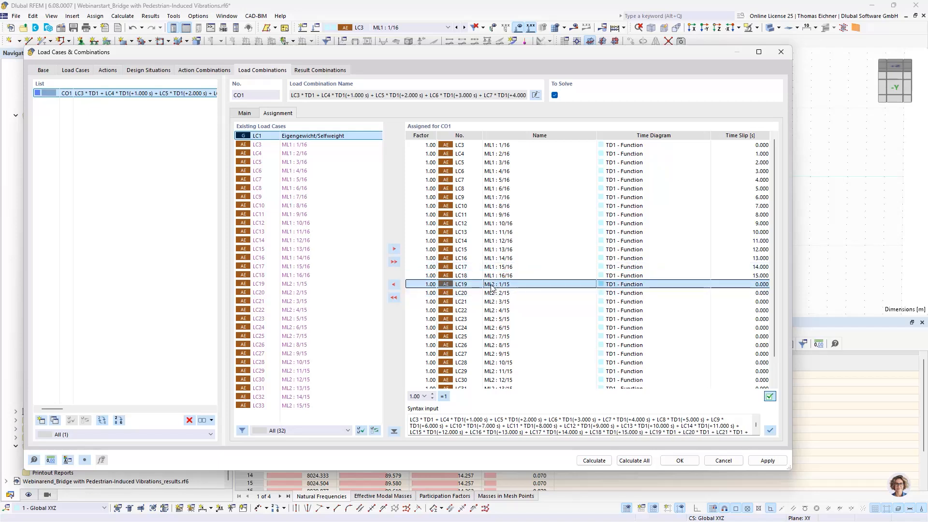
click(751, 284)
text(0.5)
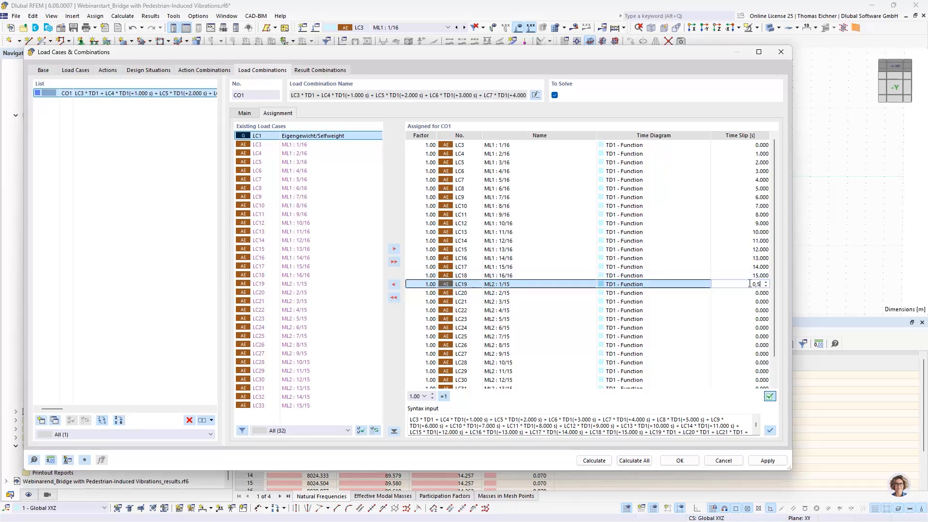
click(750, 293)
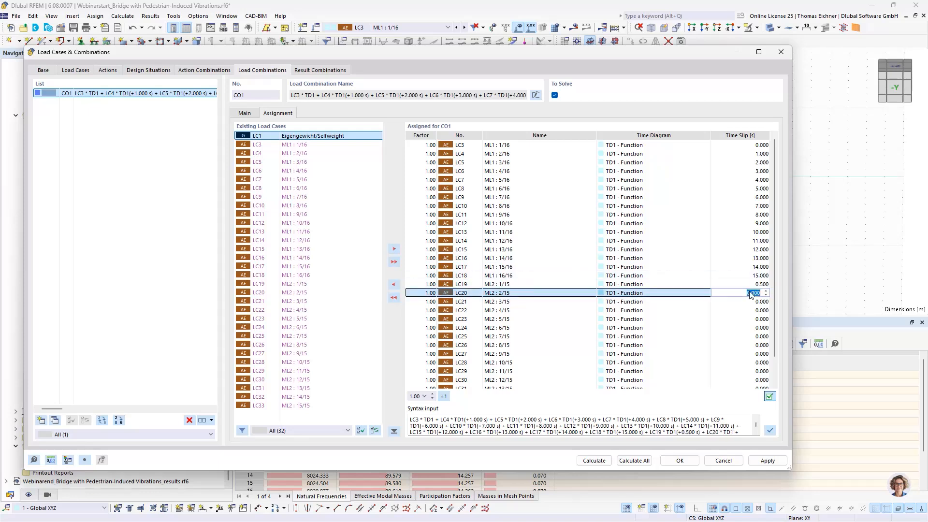
text(1,5)
click(757, 302)
text(1,5)
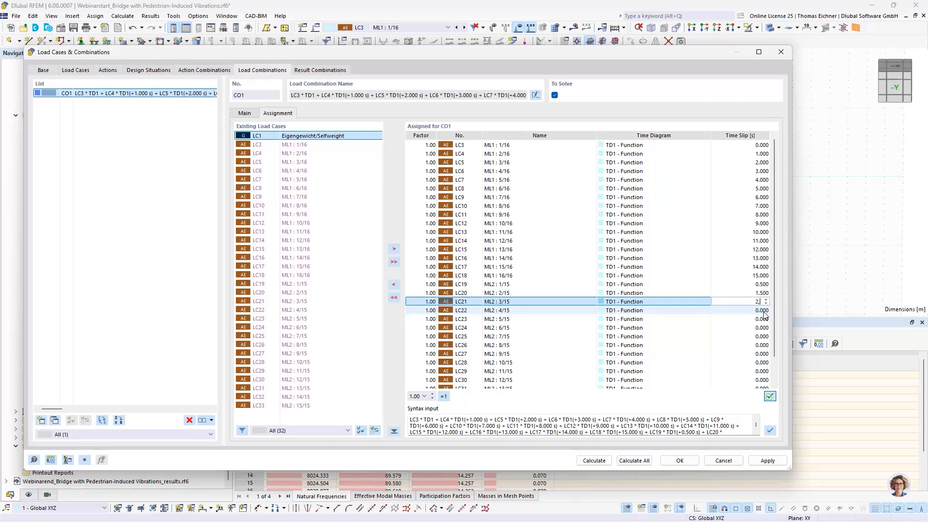
click(763, 311)
text(3)
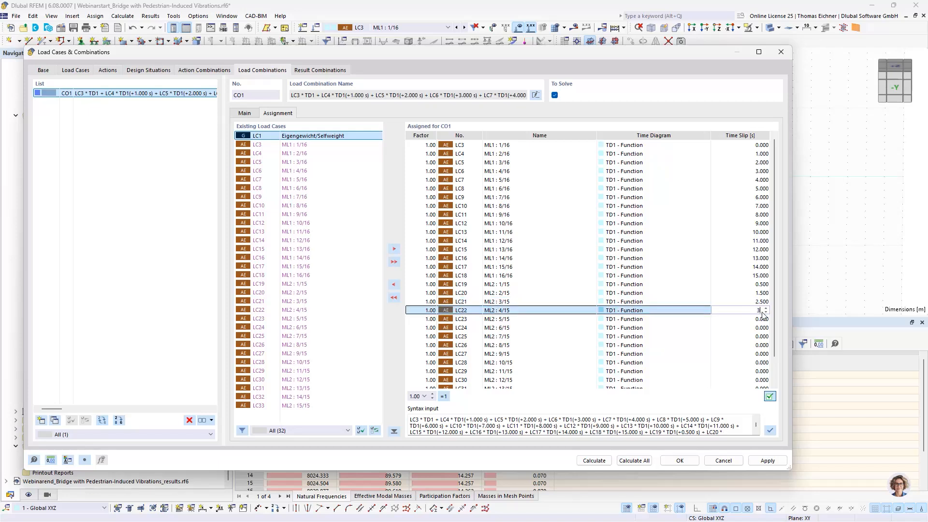
text(,5)
Set the time slips of LC23, LC24, LC25 and LC26 to 4.5, 5.5, 6.5 and 7.5 s
click(763, 319)
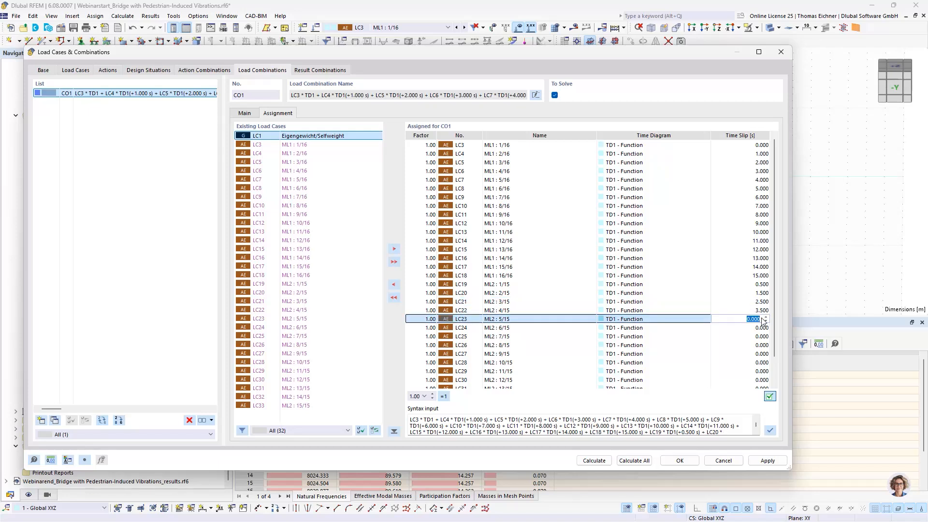
text(4,5)
click(763, 328)
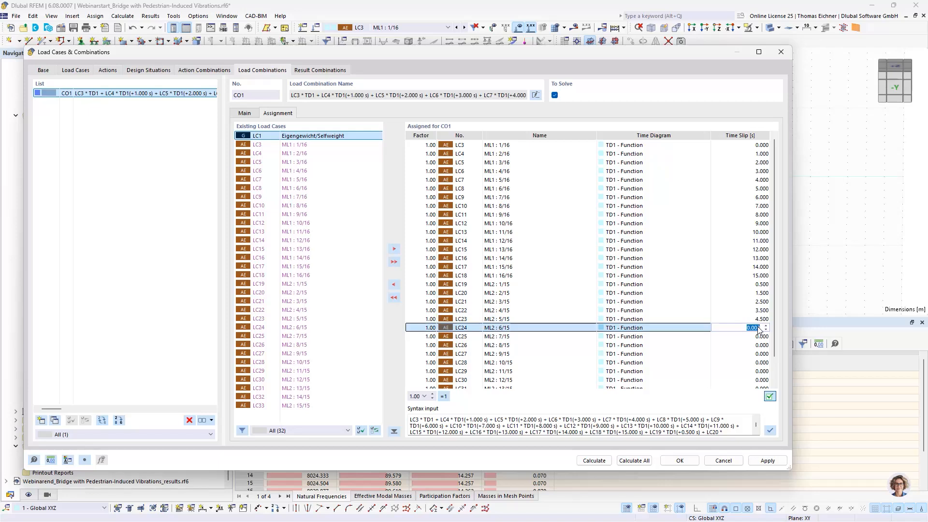
text(5,5)
click(760, 337)
text(6)
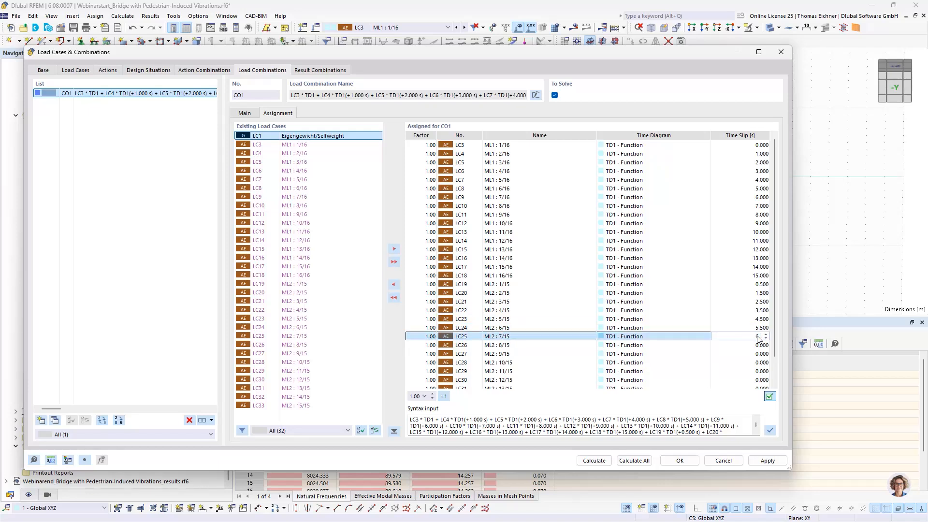
text(,5)
click(760, 345)
text(7,5)
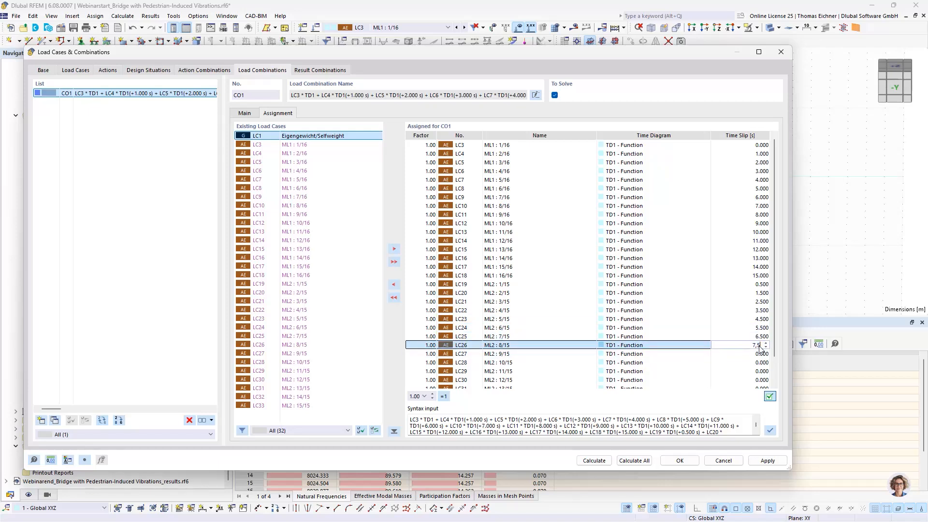
Set the time slips of LC27, LC28 and LC29 to 8.5, 9.5 and 10.5 s
scroll(761, 346, down, 1)
click(762, 328)
text(8,5)
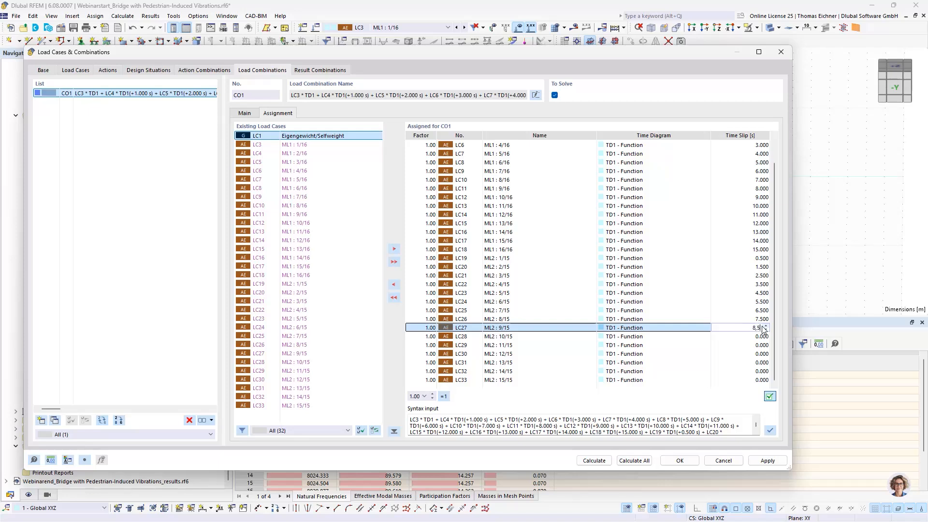
click(758, 337)
text(9,5)
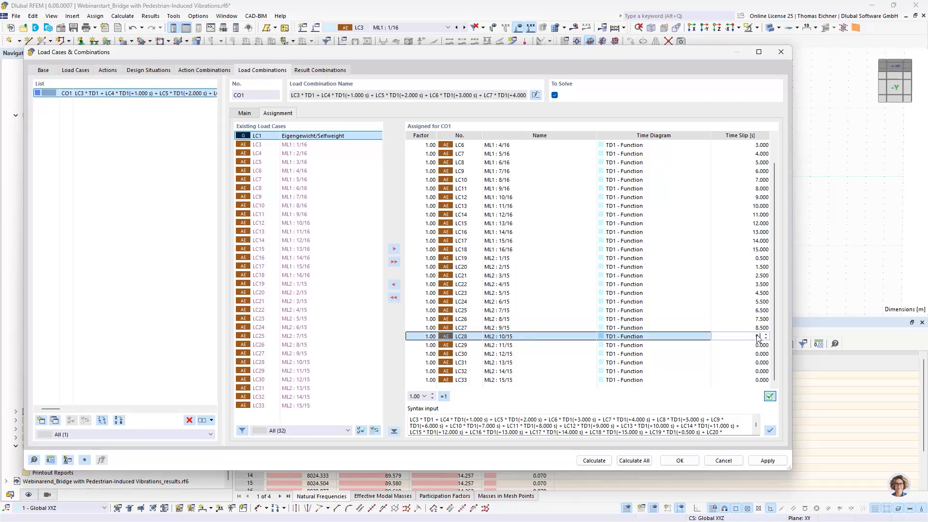
click(746, 345)
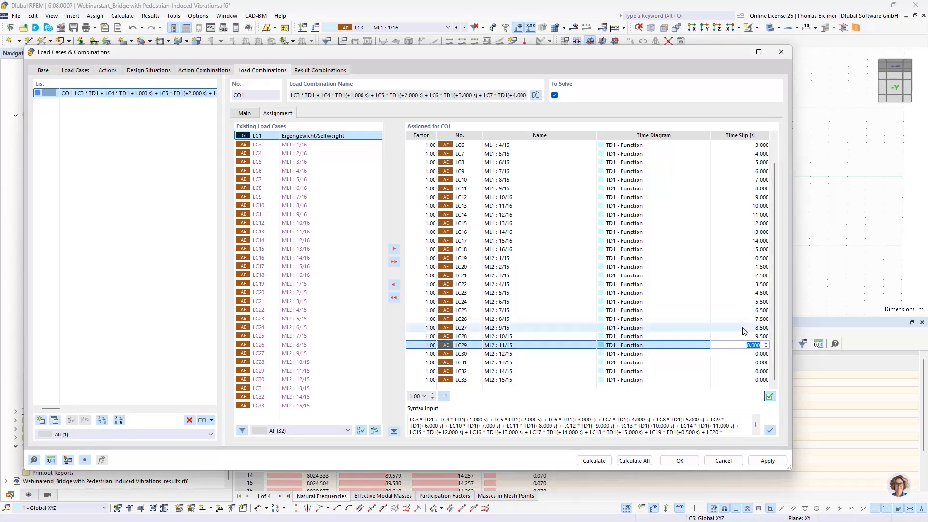
text(10,5)
Examine how the load cases, time diagram and time slips are written in CO1's syntax expression
click(755, 355)
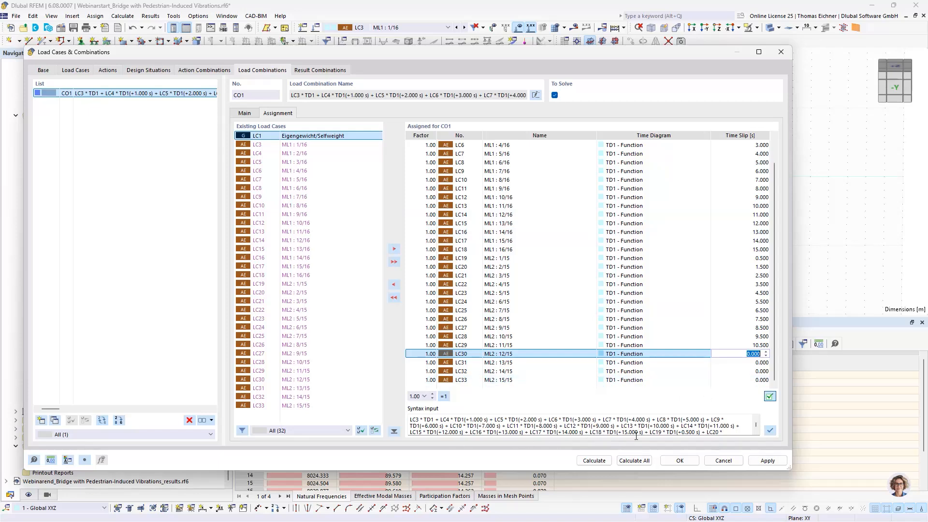
drag(738, 433, 346, 398)
click(436, 423)
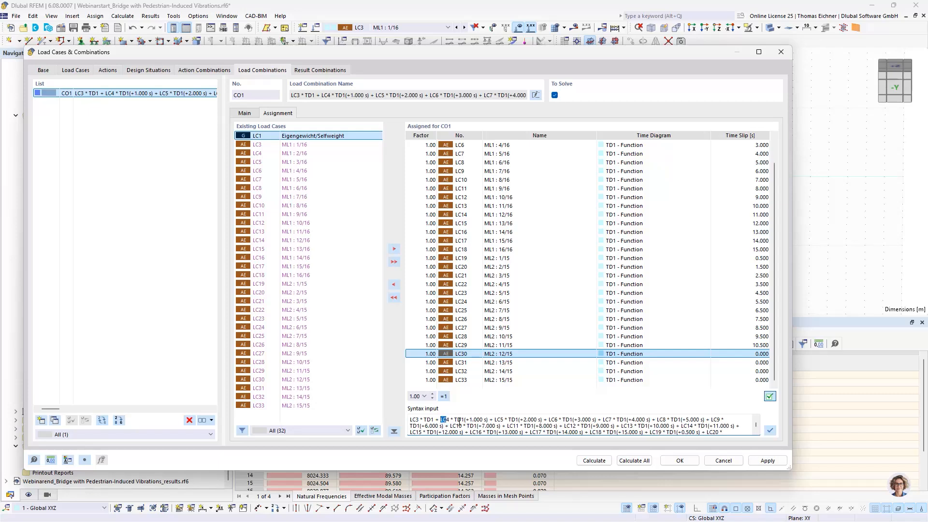
drag(459, 423, 490, 419)
click(452, 426)
Set the time slips of the ML2 load cases LC30, LC31, LC32 and LC33 to 11.5, 12.5, 13.5 and 14.5 s
click(748, 353)
text(11)
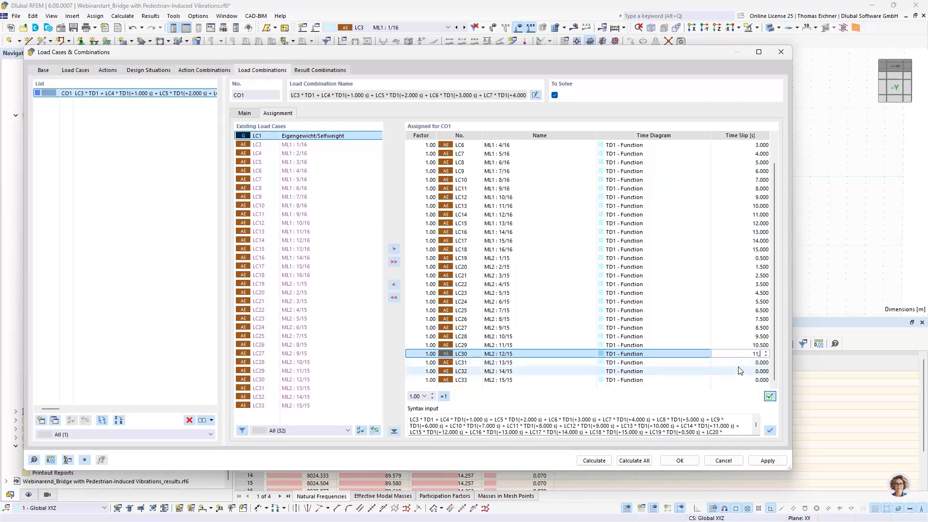
text(,5)
key(Return)
text(12,5)
key(Return)
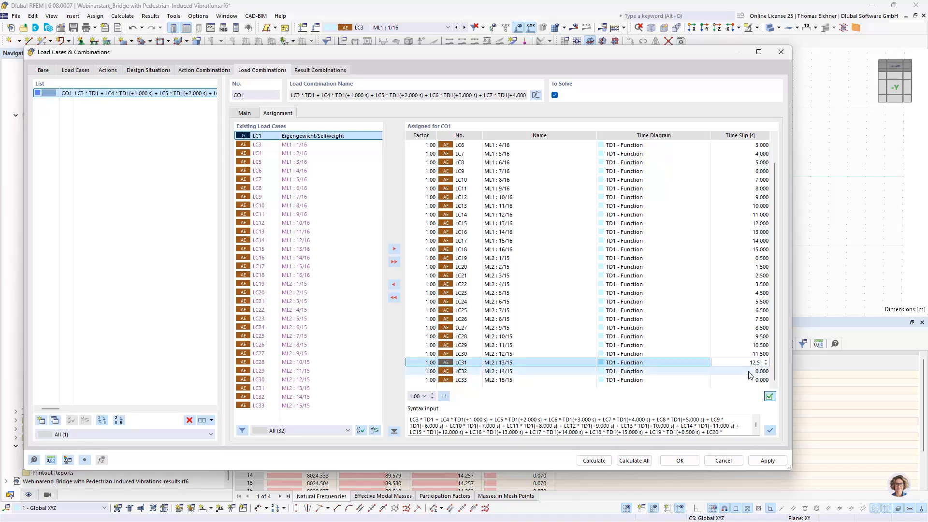
text(13,5)
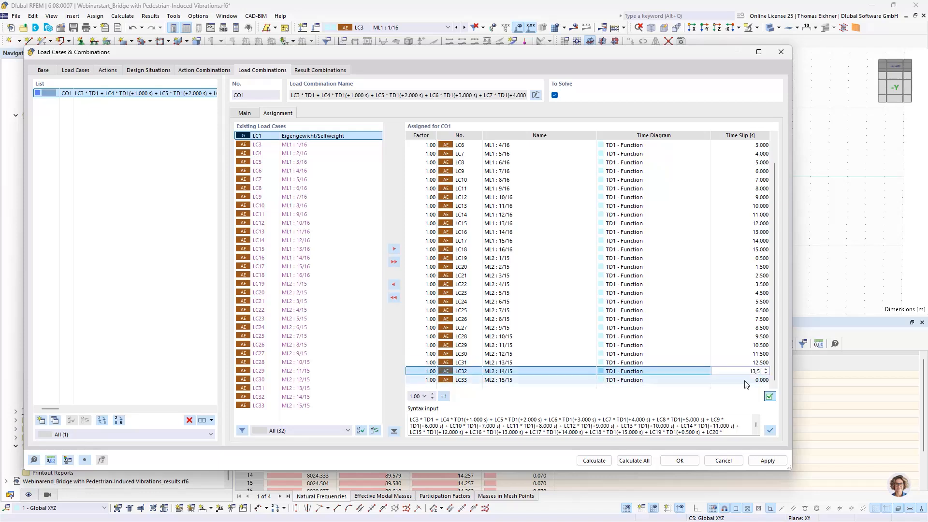
key(Return)
text(14,5)
click(752, 354)
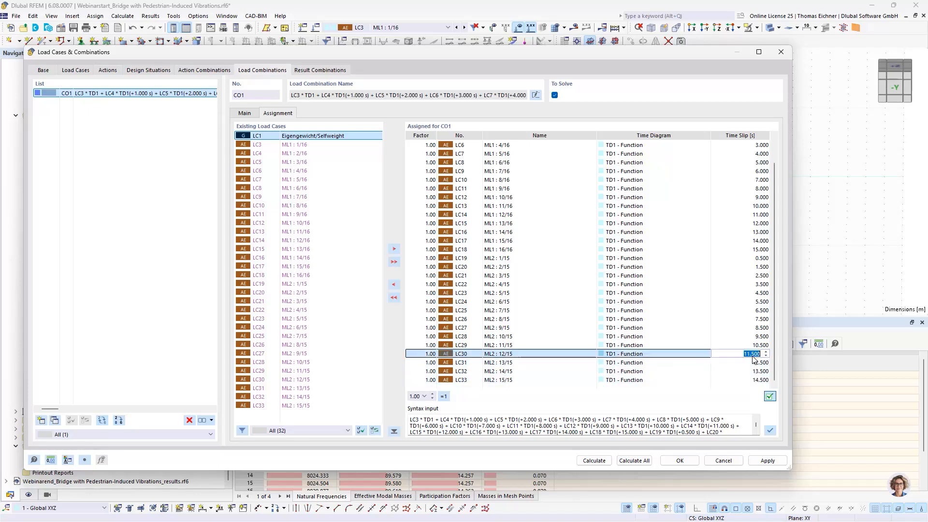
click(744, 380)
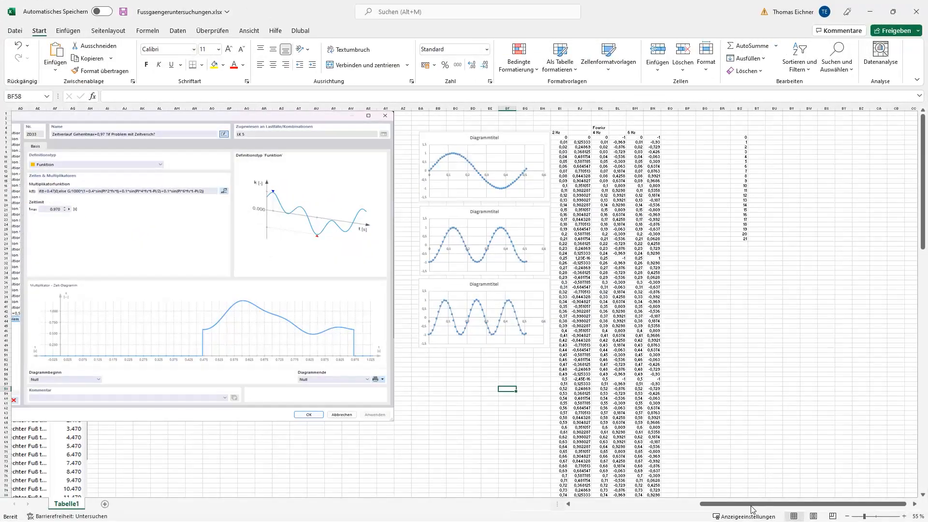
Look over the pedestrian time diagram and FFT postprocessing workbooks in Excel, and return to CO1's load case assignment in RFEM
drag(753, 507, 705, 508)
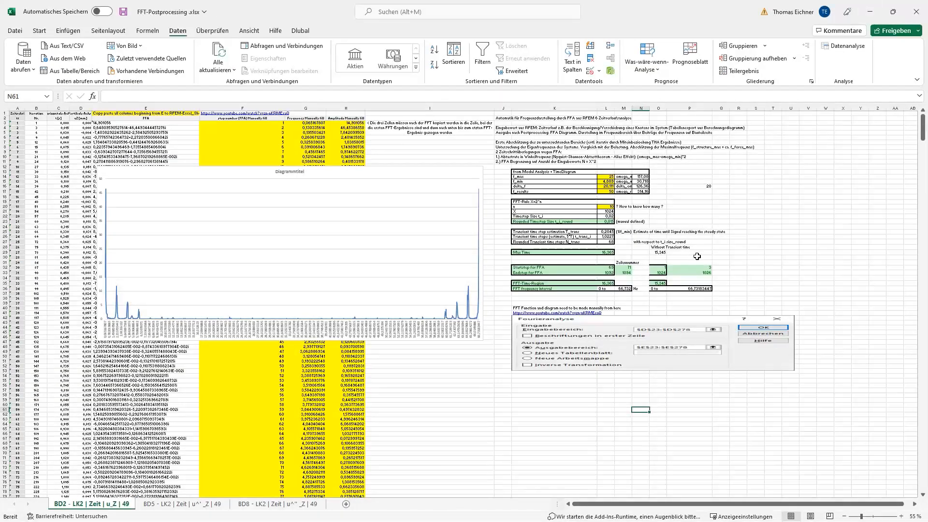
click(870, 11)
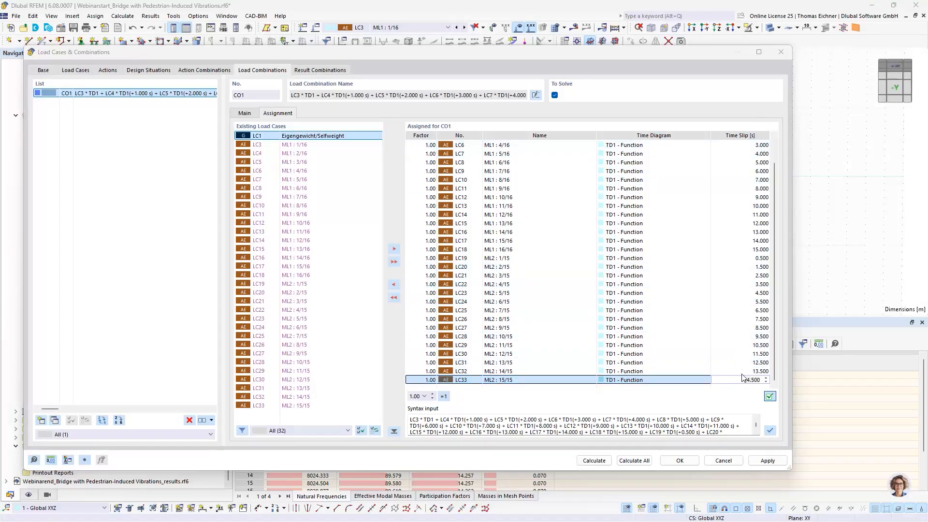
click(97, 150)
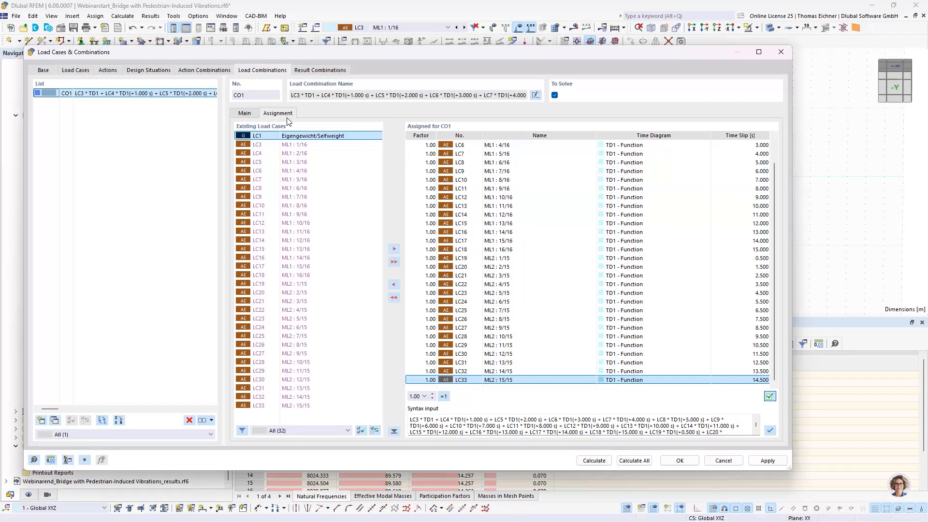
Change the analysis method of CO1's time history analysis settings THS1 to Linear Modal
click(245, 113)
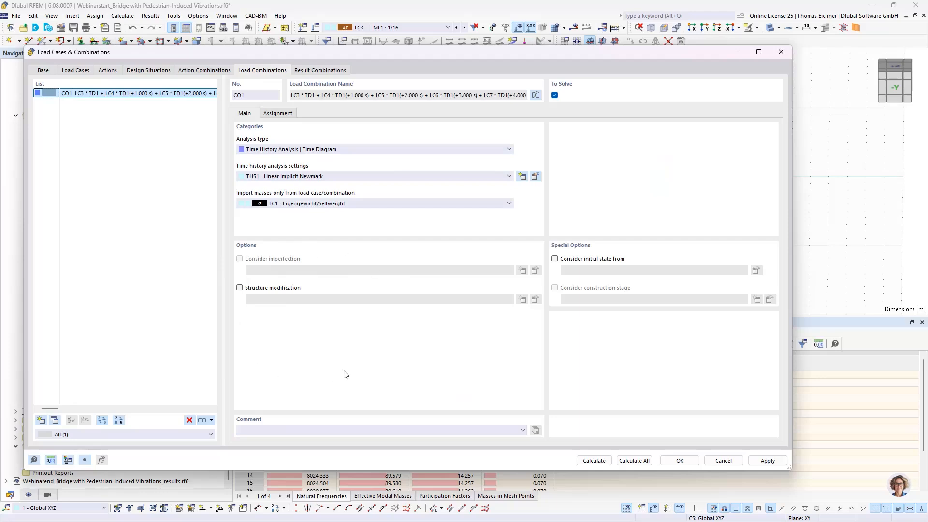
click(535, 176)
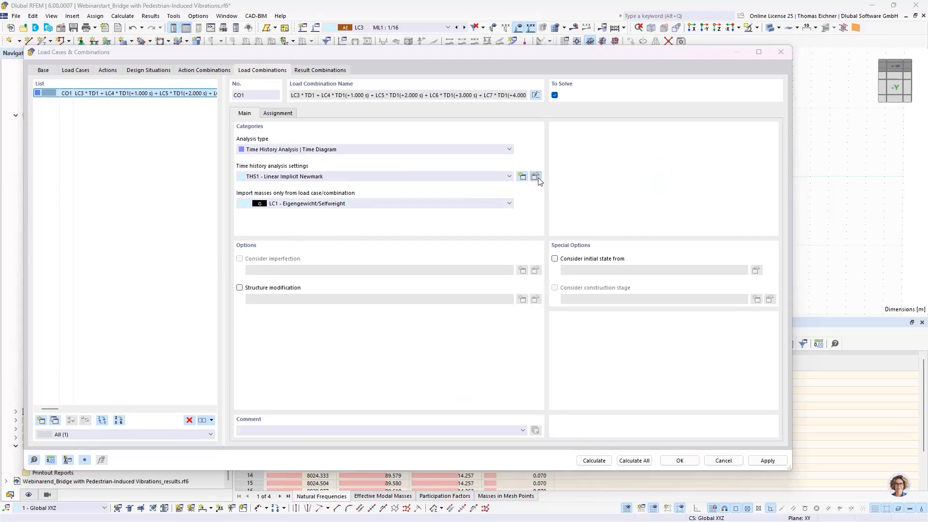
click(429, 166)
click(309, 175)
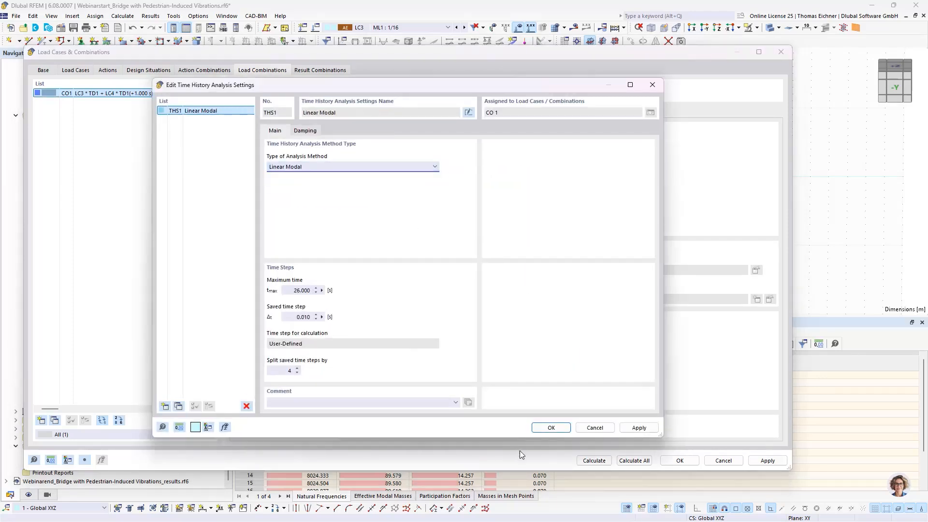
click(551, 428)
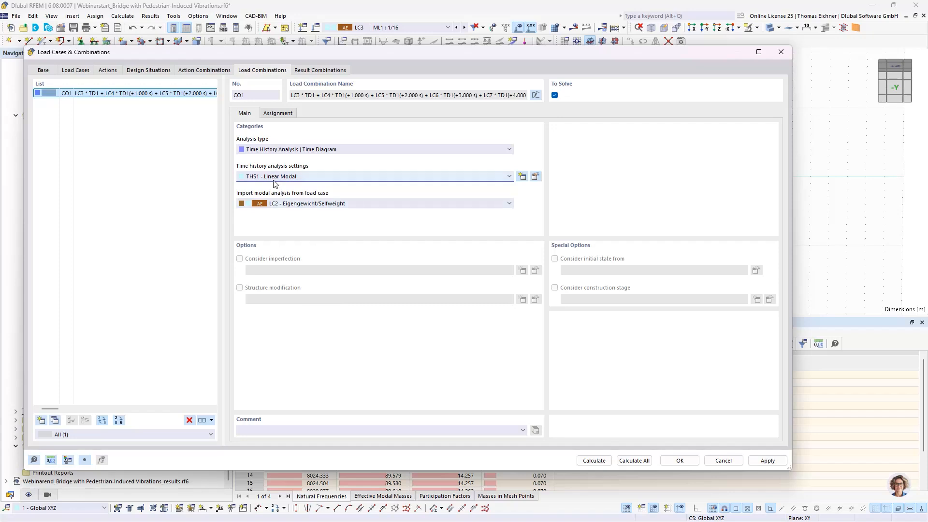
click(535, 176)
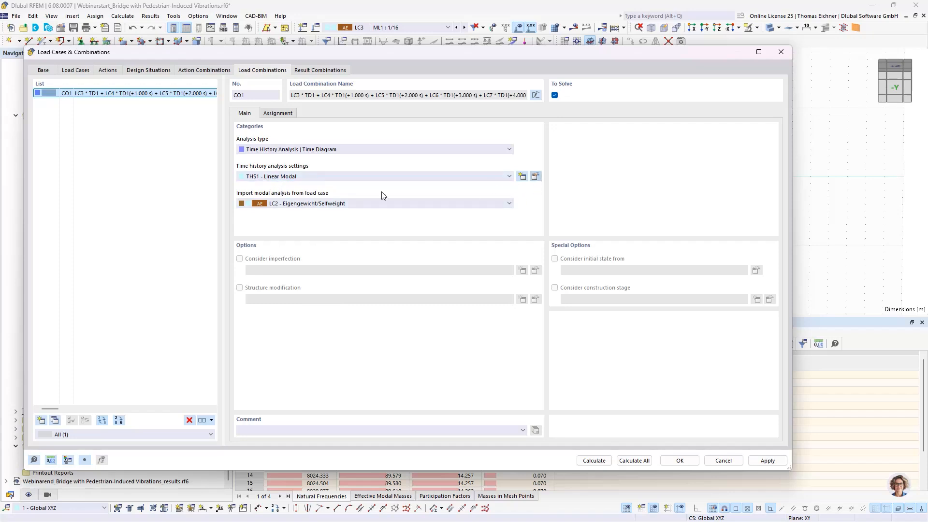
click(179, 406)
click(308, 166)
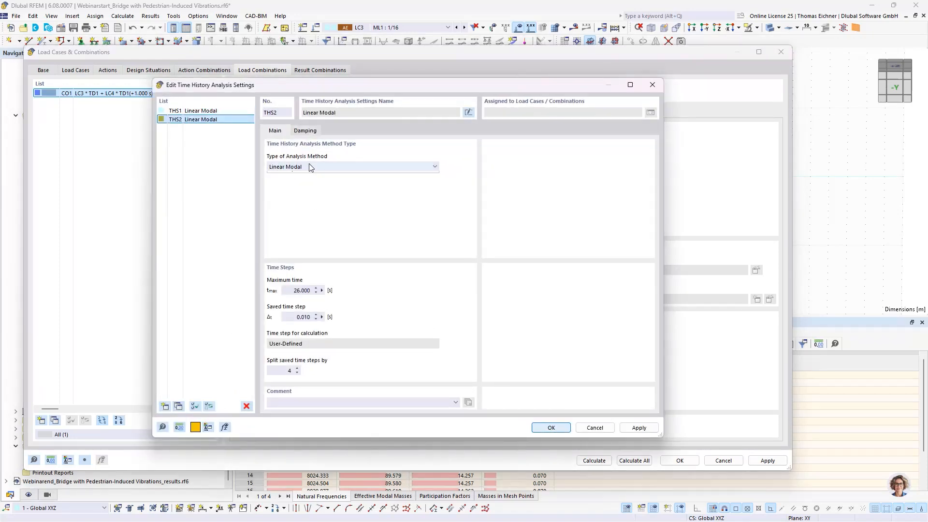
click(290, 187)
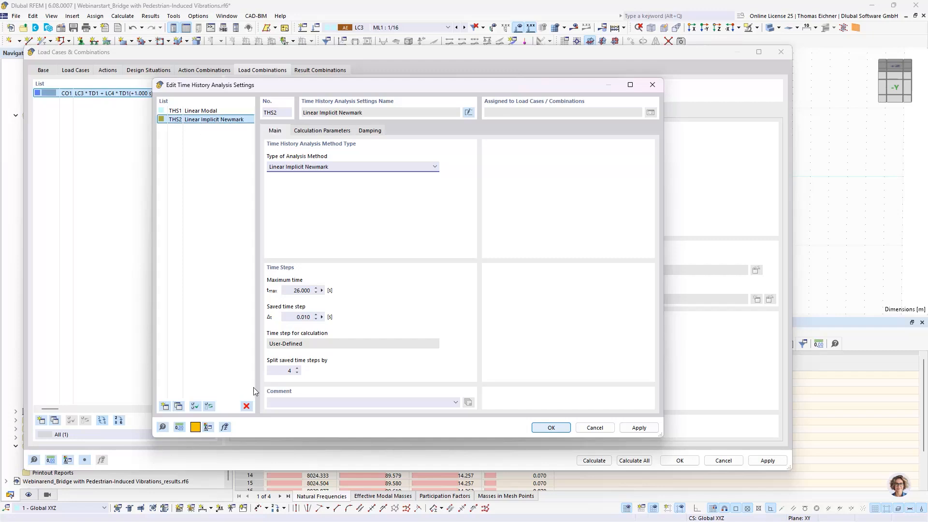
click(247, 406)
click(475, 300)
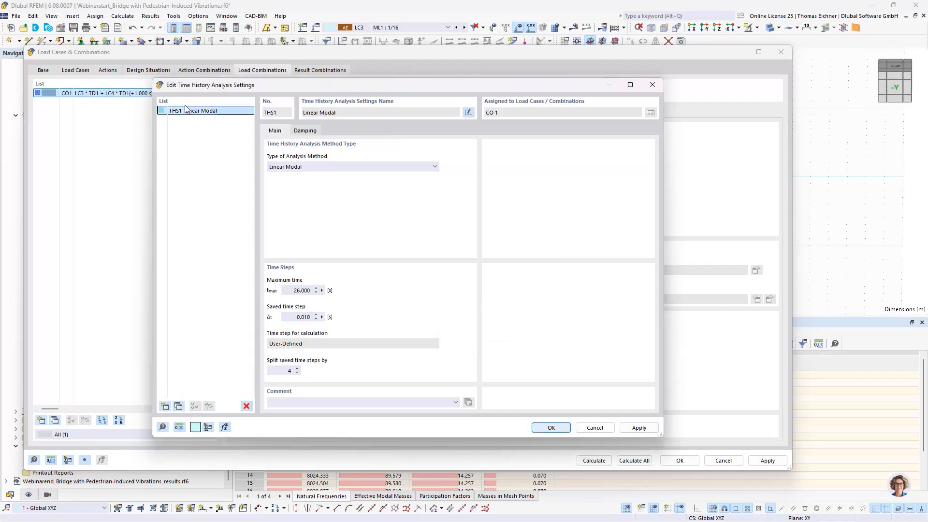
click(551, 427)
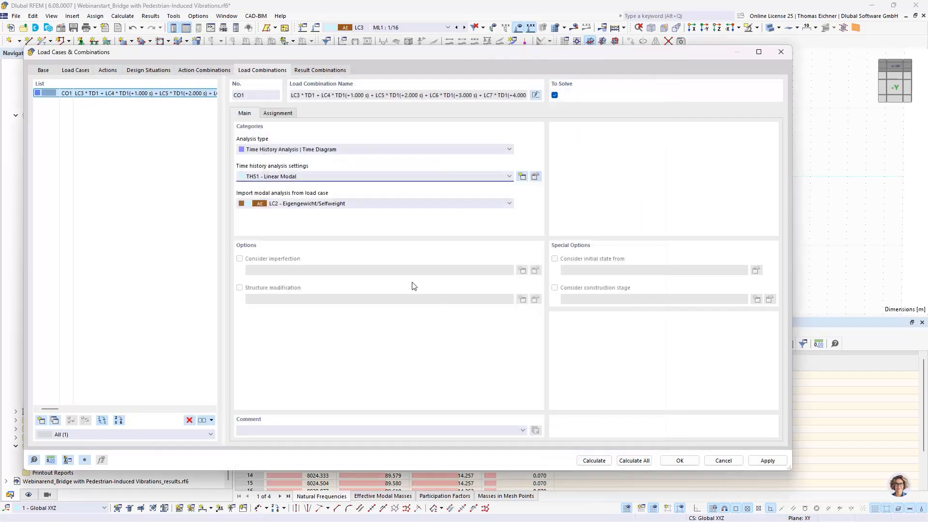
click(259, 177)
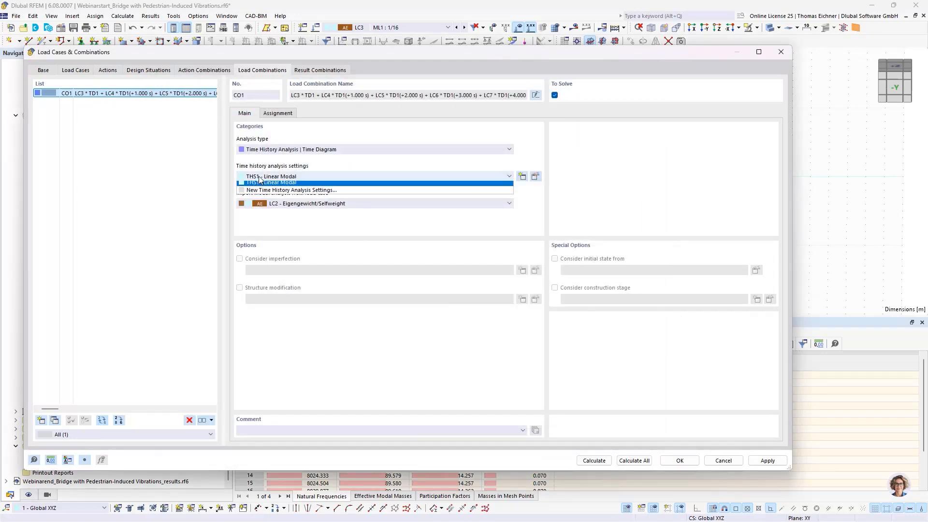
click(260, 178)
click(264, 202)
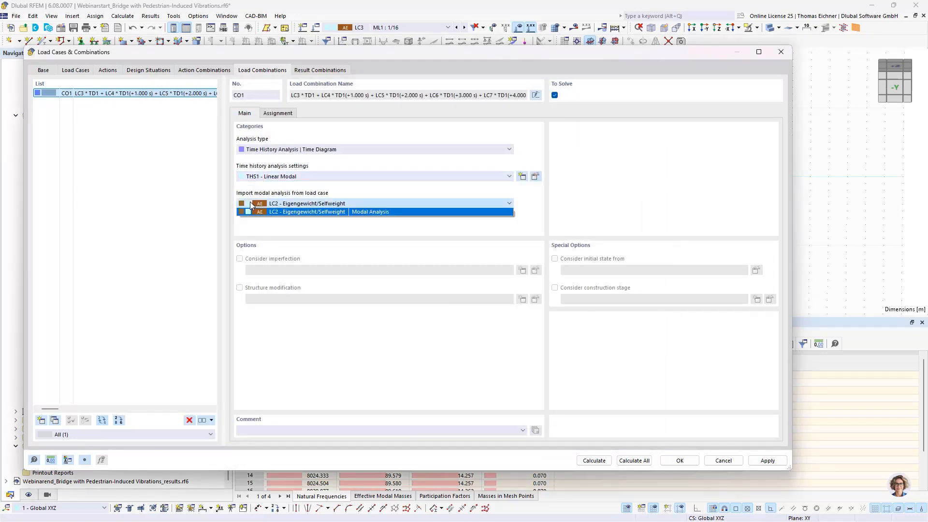
click(250, 202)
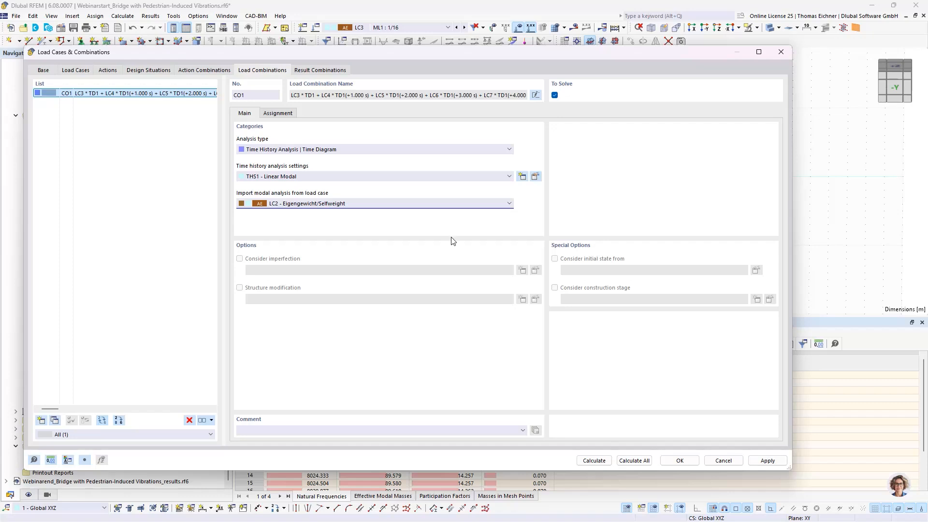
click(497, 179)
click(489, 172)
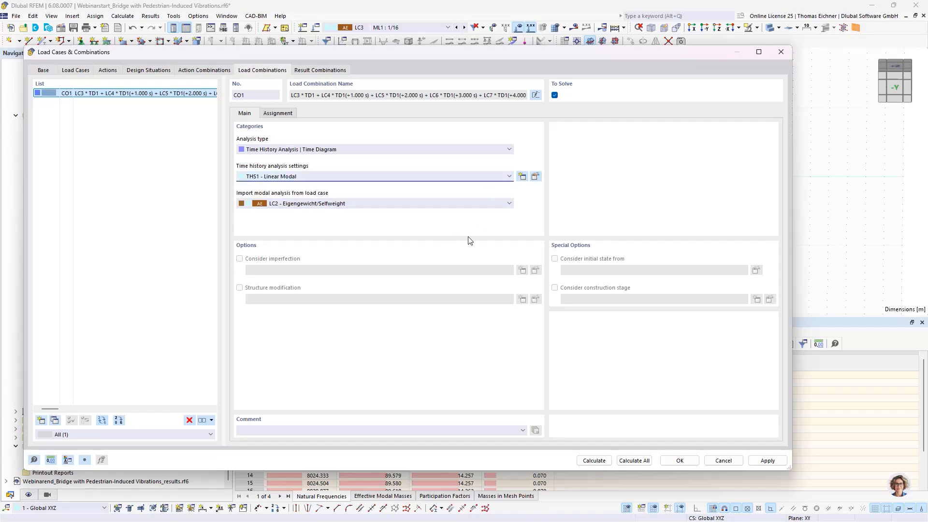
Give the time history settings THS1 constant Lehr's damping with a damping constant D of 0.01
click(535, 176)
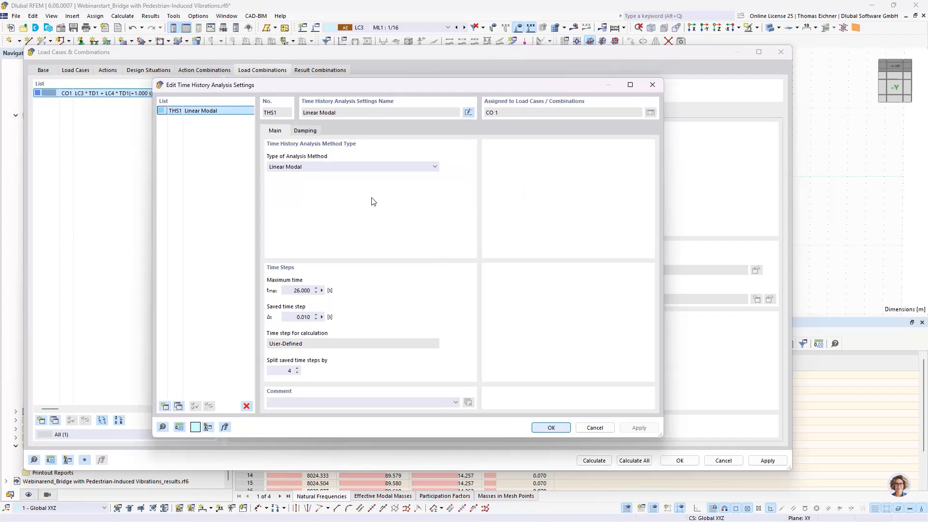
click(306, 131)
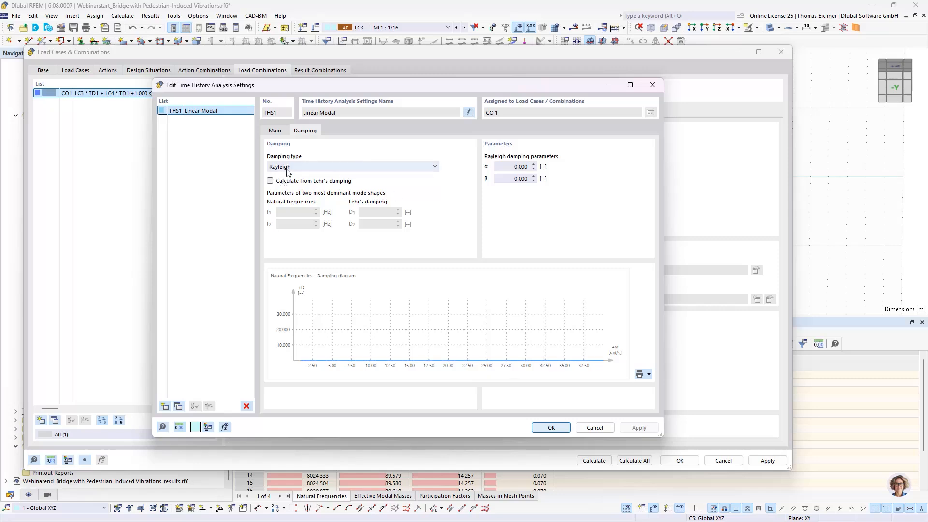
click(322, 169)
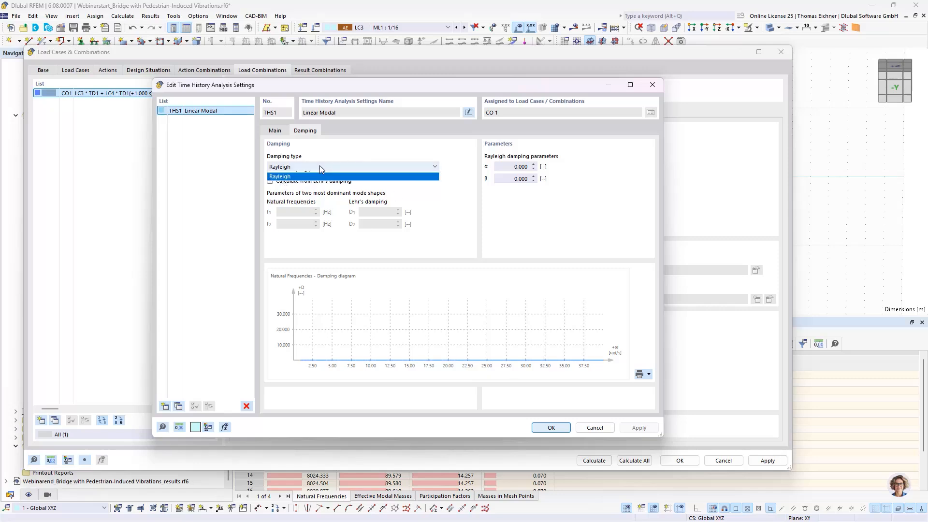
click(269, 175)
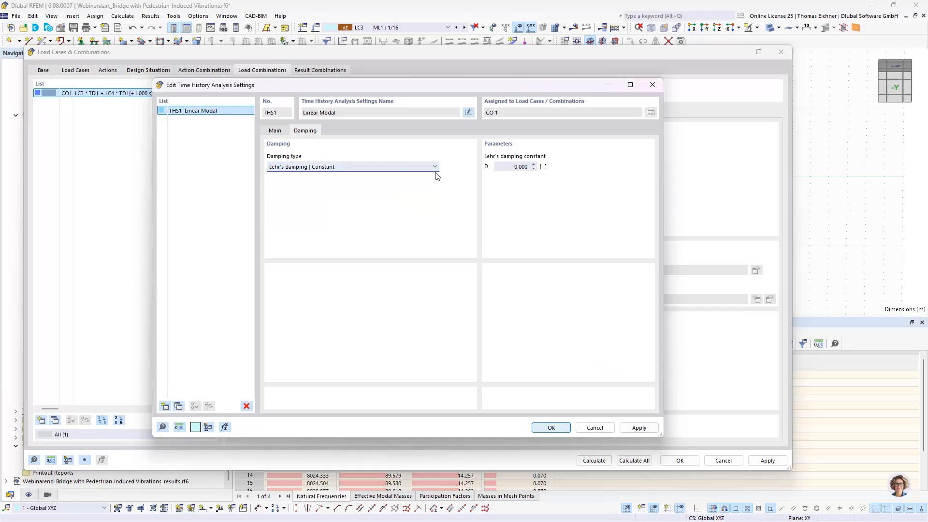
click(508, 167)
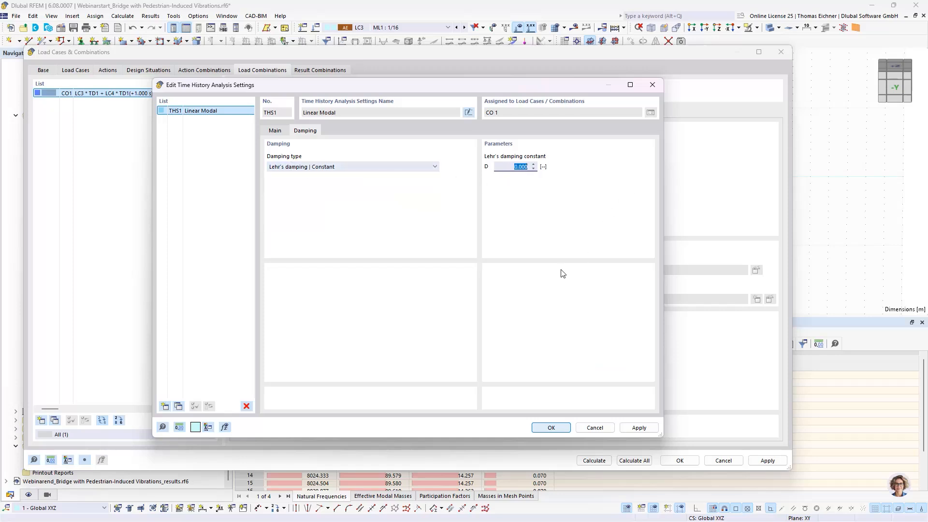
text(0,01)
double_click(516, 168)
click(276, 131)
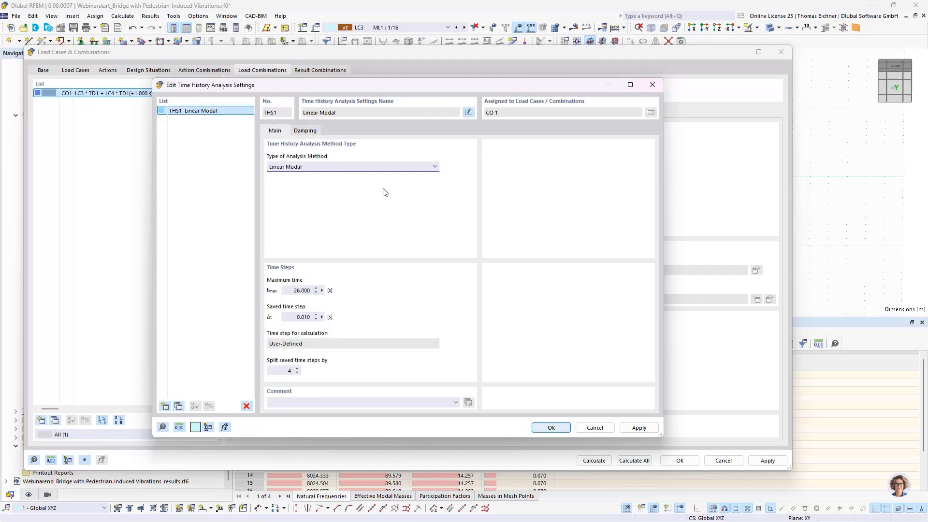
click(305, 130)
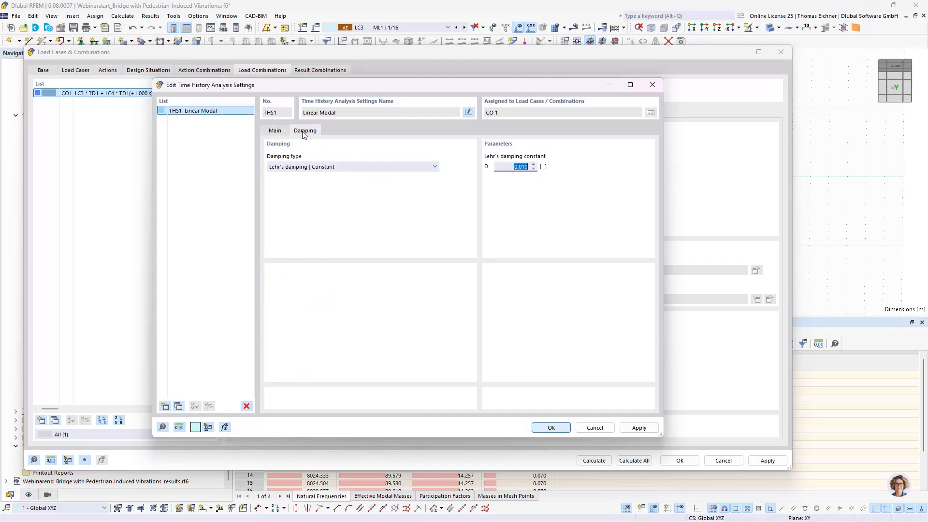
Duplicate the THS1 settings, switch the copy's analysis method to Linear Implicit Newmark and review its calculation parameters
click(279, 132)
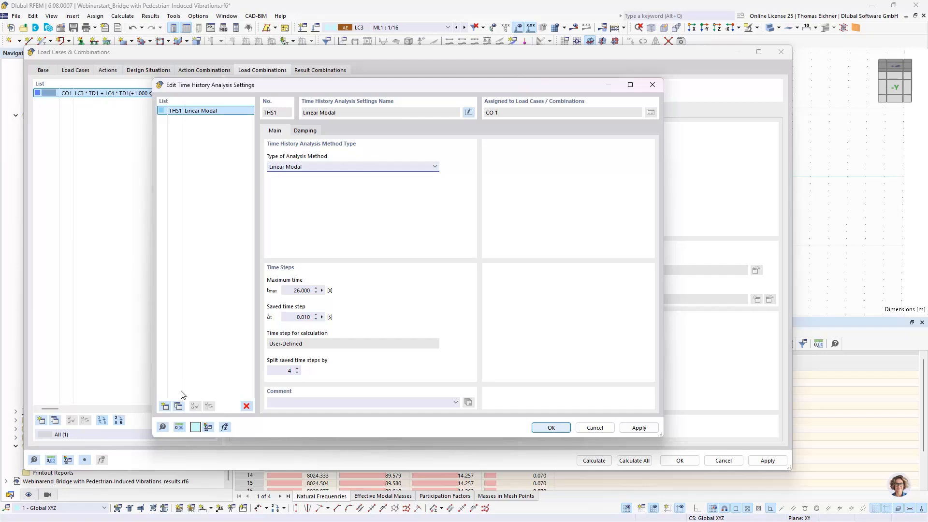
click(179, 406)
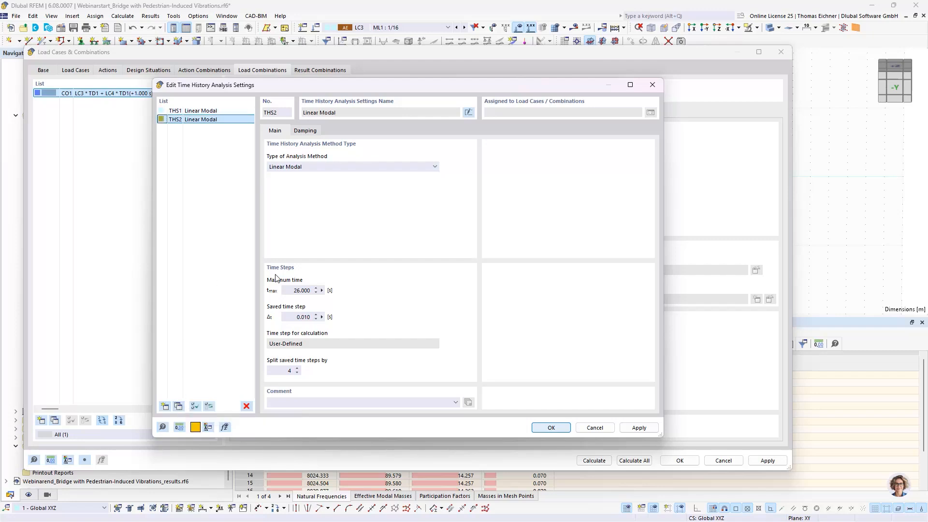
click(288, 170)
click(295, 181)
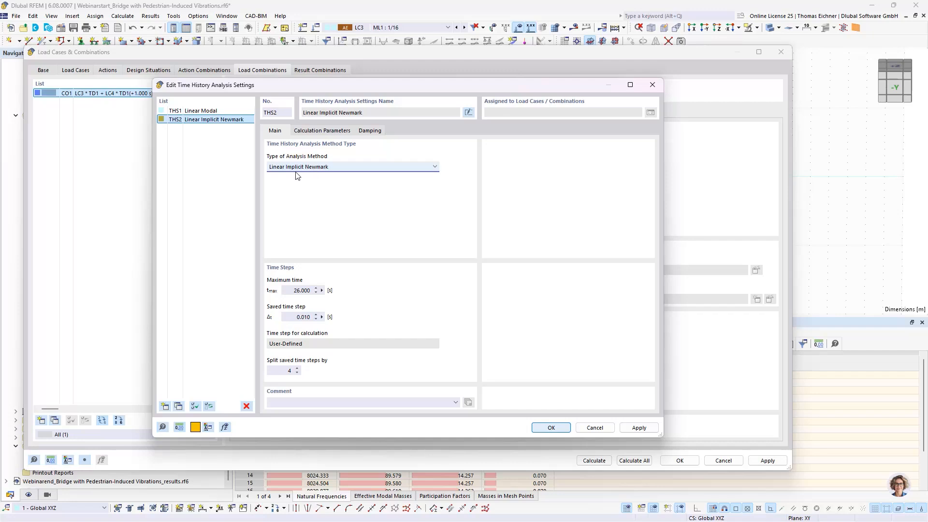
click(323, 132)
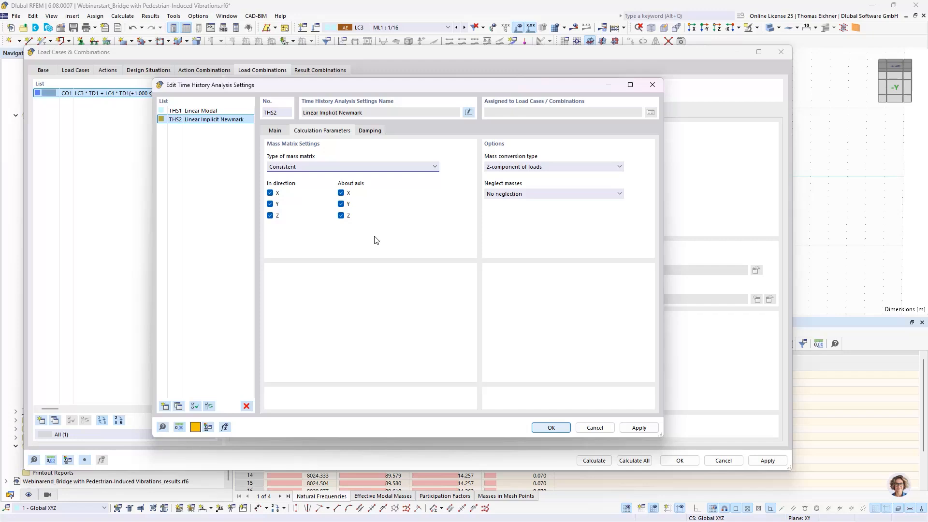
Have THS2's Rayleigh damping calculated from Lehr's damping, with D1 and D2 both set to 0.01
click(370, 130)
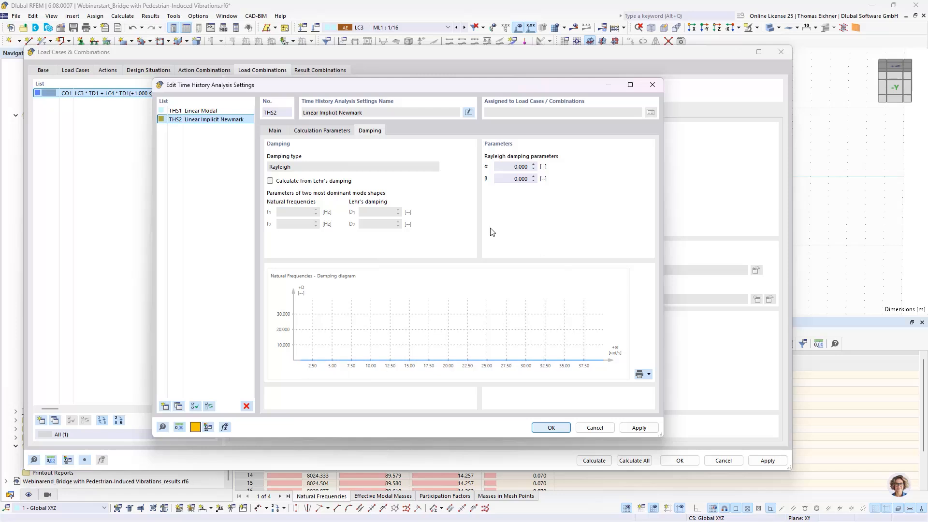
click(270, 181)
click(293, 212)
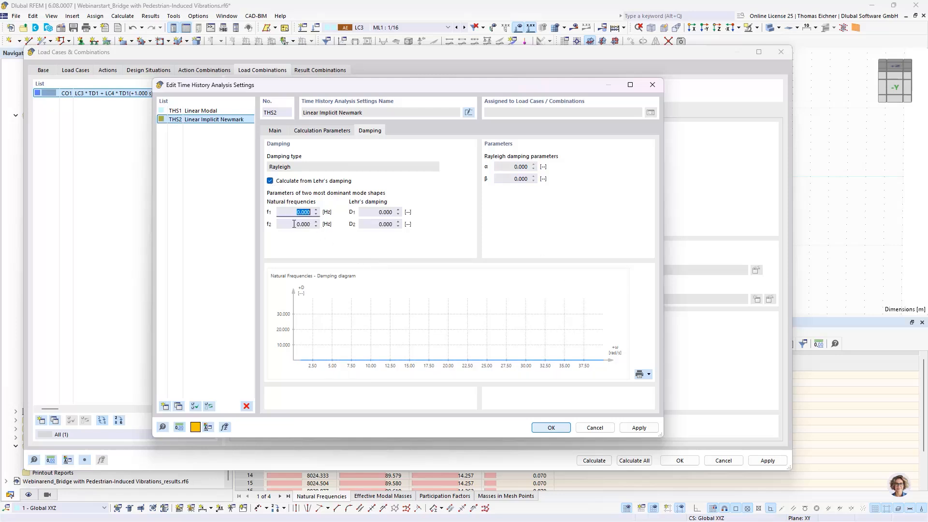
key(Tab)
click(377, 213)
text(0.01)
key(Tab)
text(0.01)
click(380, 212)
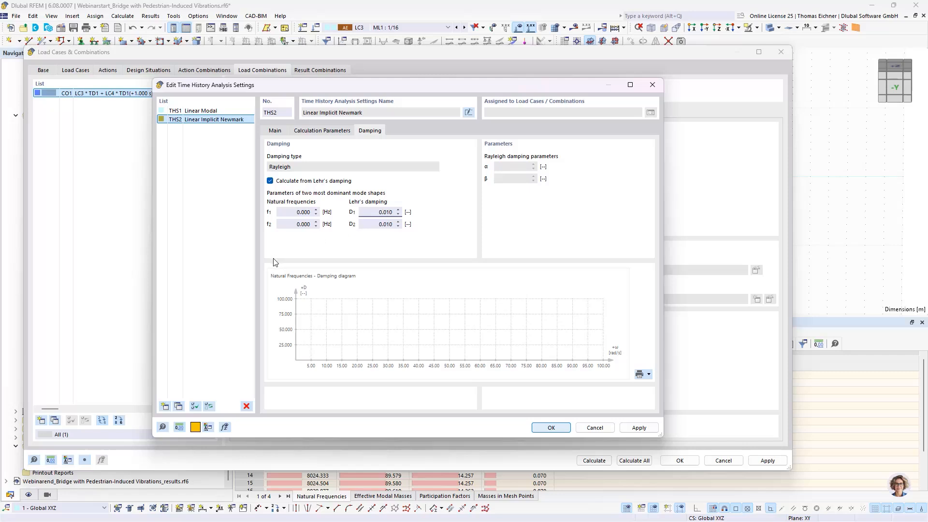
Set the first natural frequency f1 for THS2's Rayleigh damping to 4.751 Hz
click(284, 212)
drag(290, 212, 339, 219)
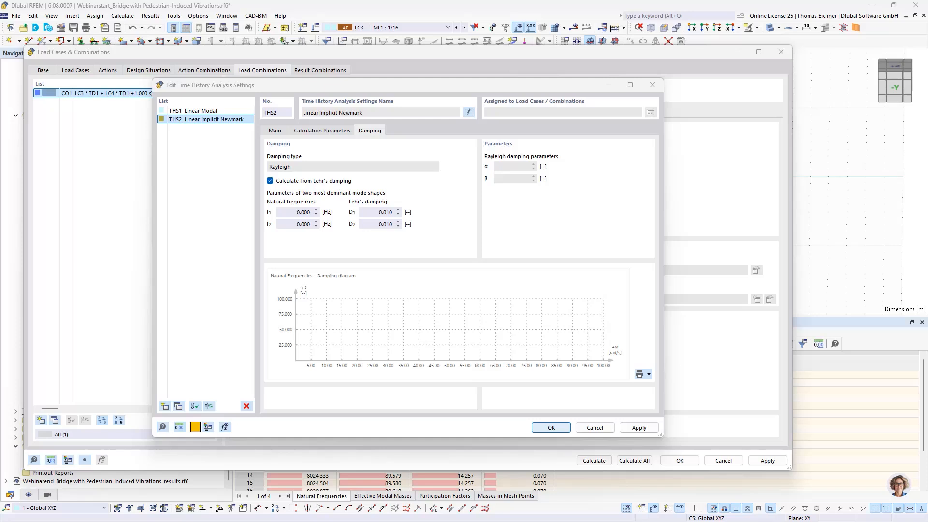
click(291, 210)
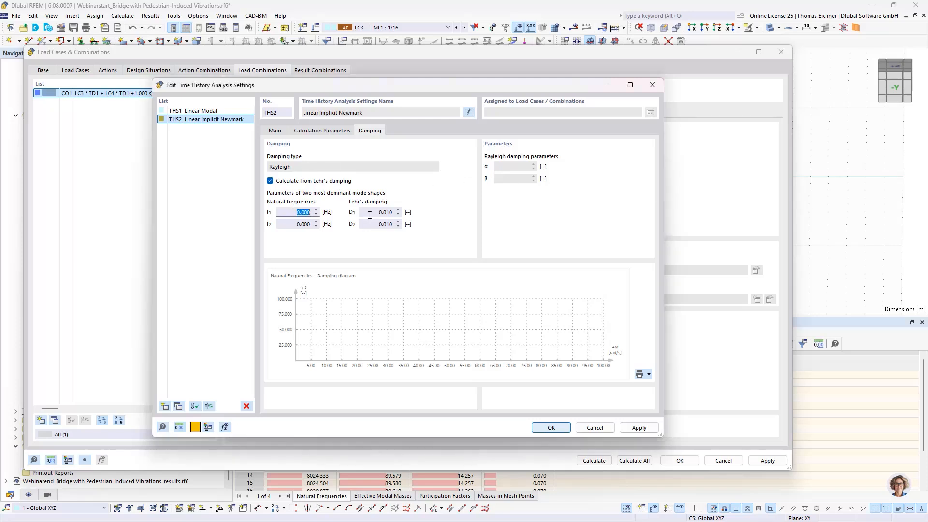
text(4,751)
key(Tab)
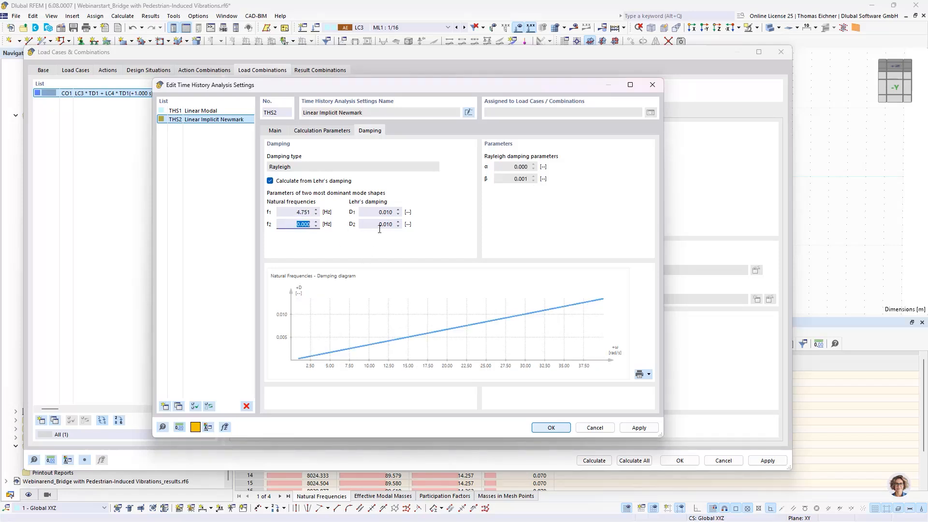
Set the second natural frequency f2 for THS2's Rayleigh damping to 11.271 Hz
text(11)
key(BackSpace)
key(BackSpace)
text(,)
text(271)
click(298, 212)
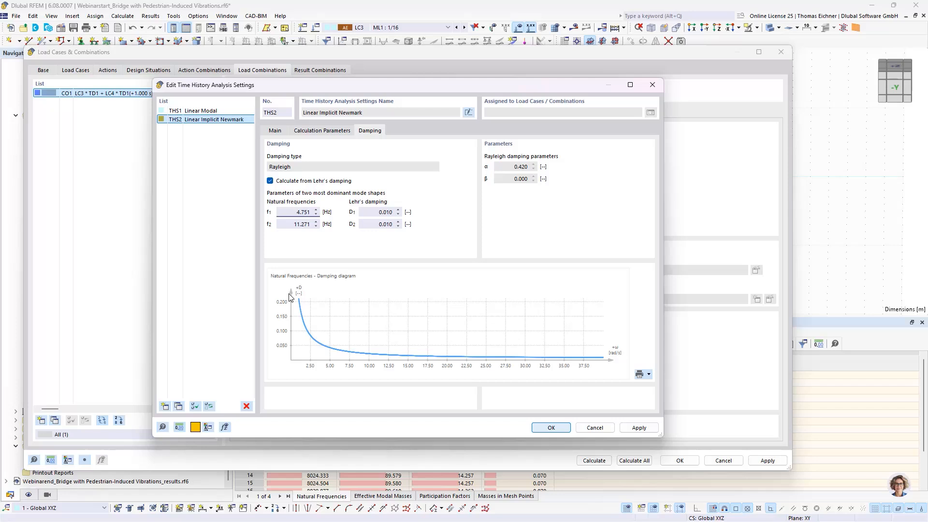
Examine THS2's two natural frequencies and the Rayleigh damping parameters α and β calculated from them
click(297, 224)
double_click(302, 224)
drag(296, 212, 307, 235)
click(296, 214)
double_click(302, 224)
click(294, 224)
double_click(309, 224)
click(295, 212)
click(292, 224)
click(299, 212)
click(517, 179)
Accept the time history analysis settings and select THS1 - Linear Modal for load combination CO1
drag(452, 85, 434, 80)
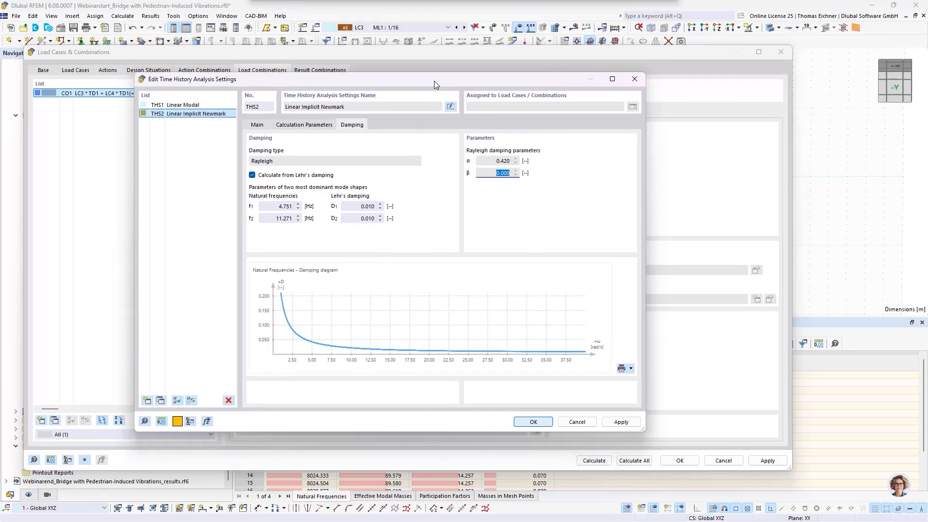
click(534, 423)
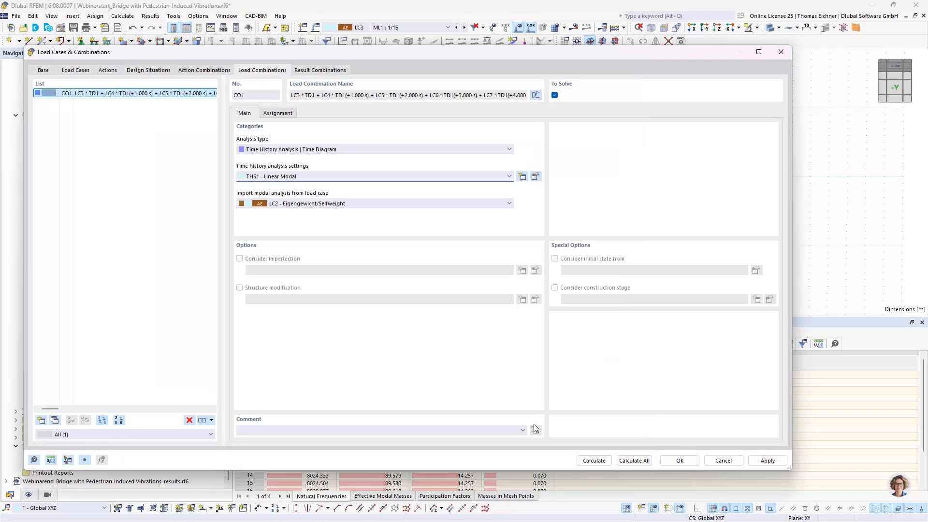
click(358, 176)
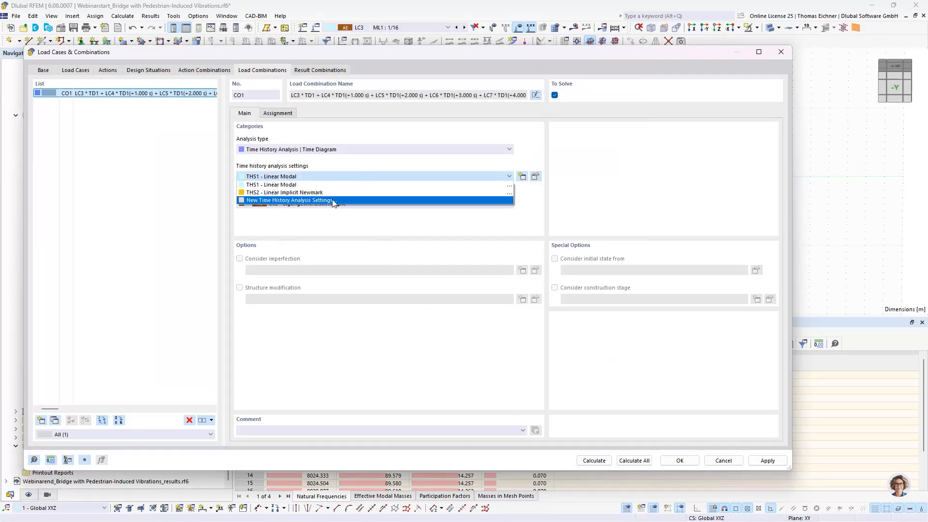
click(339, 184)
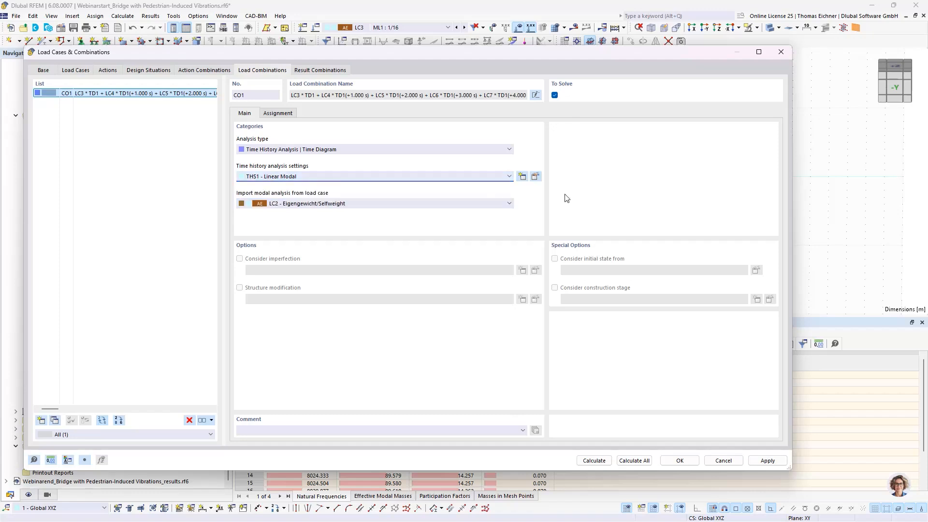
Open CO1's THS1 Linear Modal settings and review the maximum time and saved time step
click(535, 177)
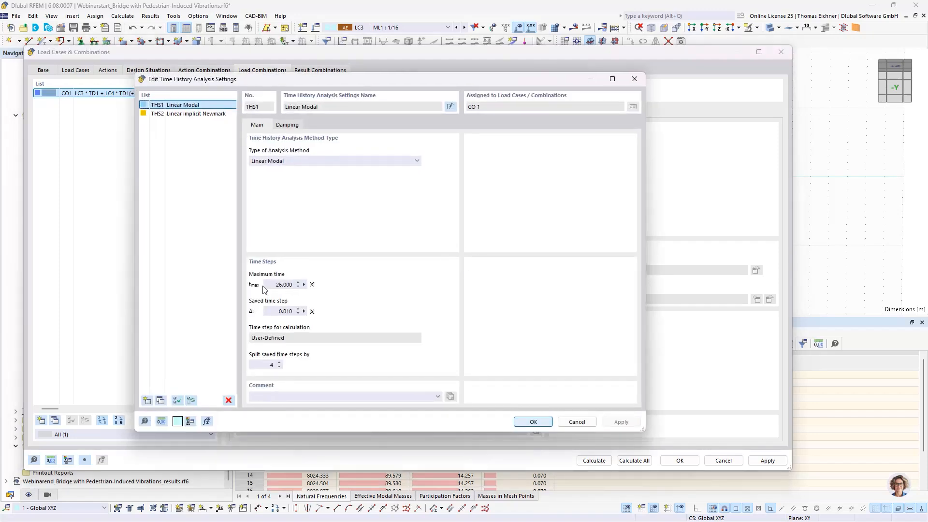
drag(270, 286, 334, 295)
drag(272, 313, 317, 313)
drag(274, 289, 327, 301)
key(alt+Tab)
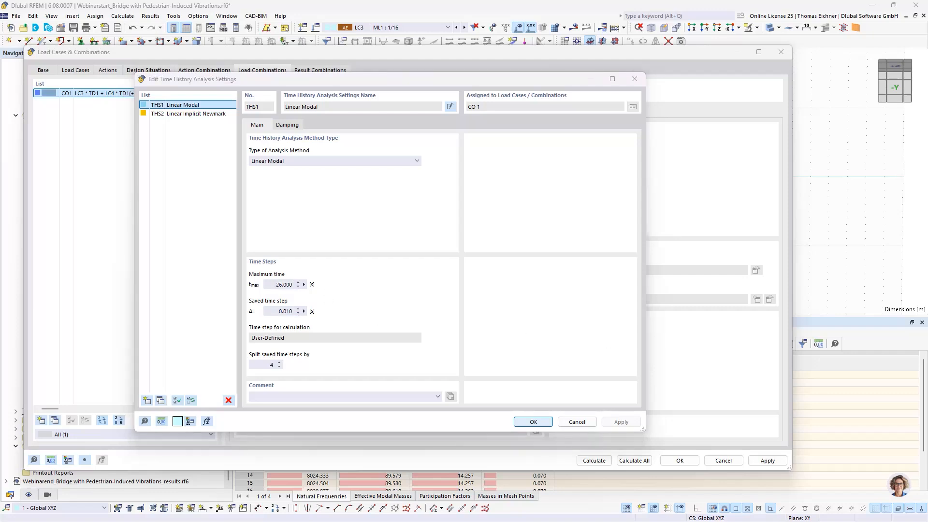
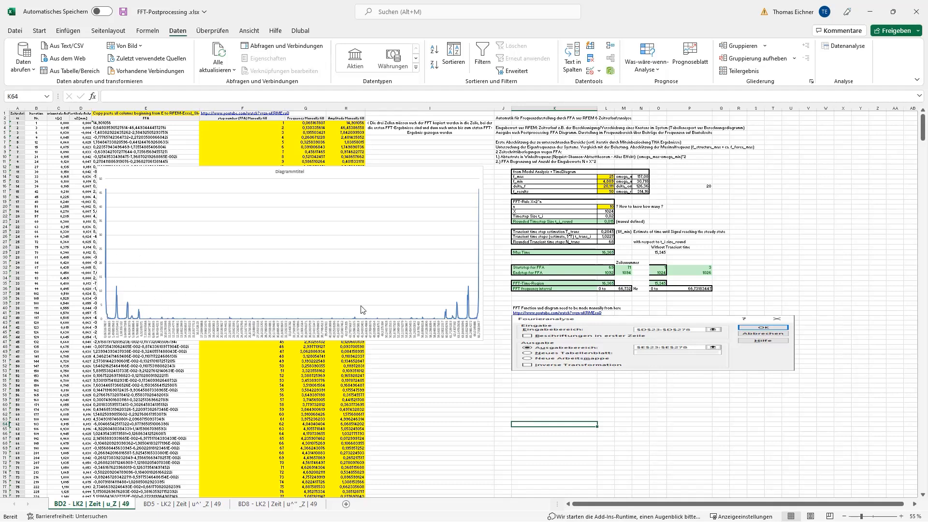
Examine the FFT post-processing sheet's calculation tables, from the modal analysis values down to the FFT frequency interval
click(678, 221)
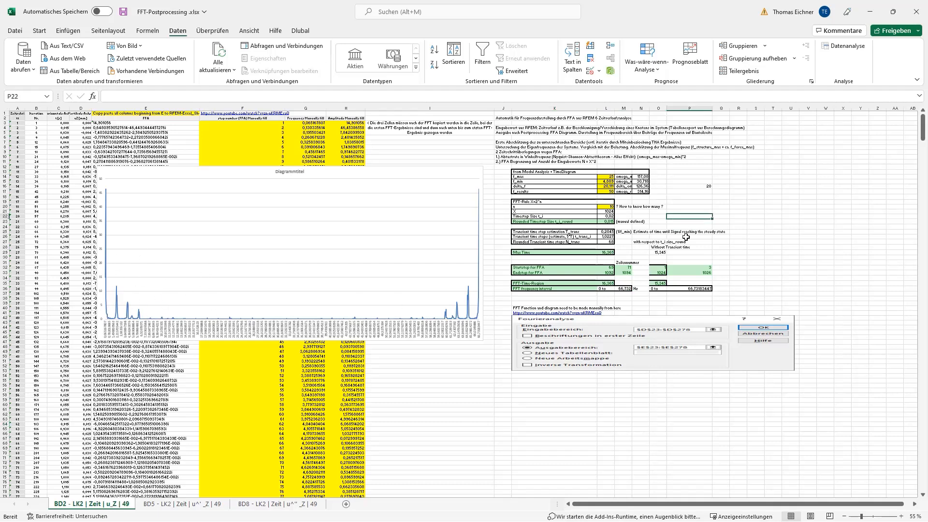
ctrl+scroll(674, 263, up, 3)
ctrl+scroll(676, 269, down, 3)
click(788, 279)
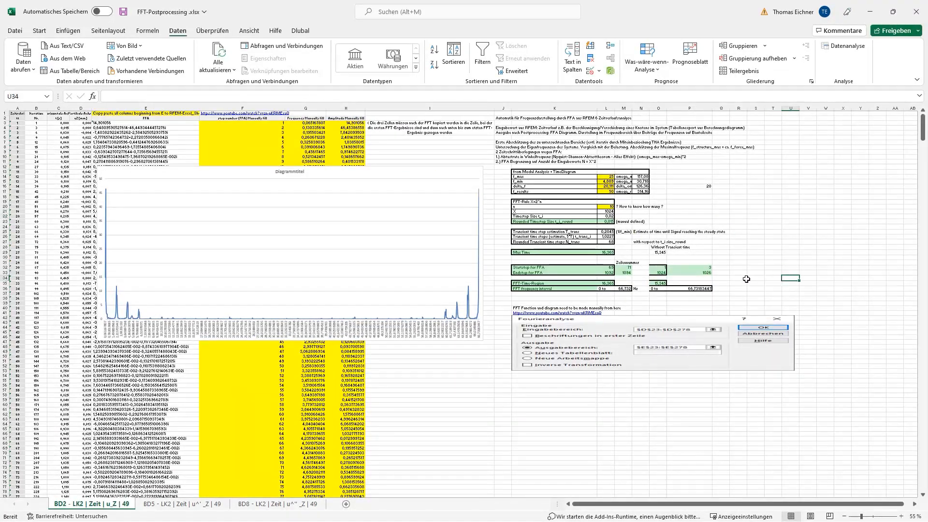
click(658, 267)
click(660, 272)
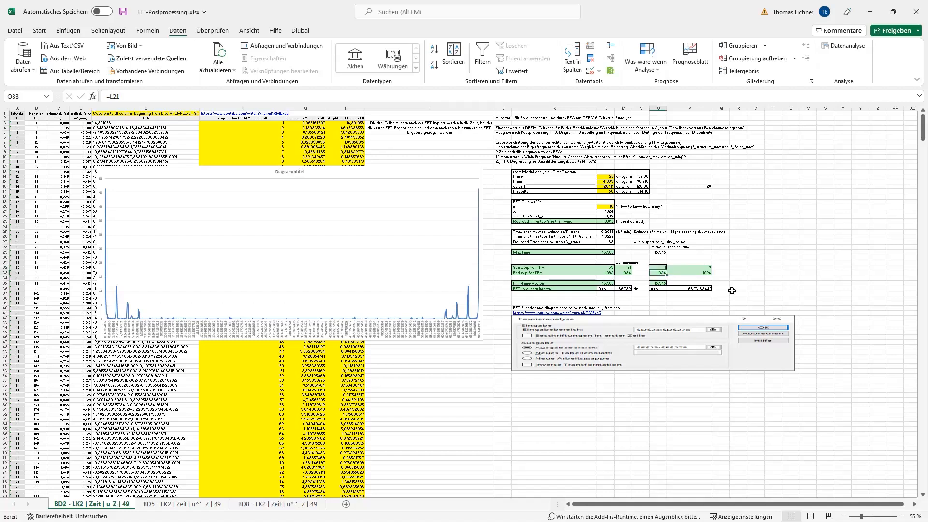
click(731, 289)
drag(519, 168, 725, 267)
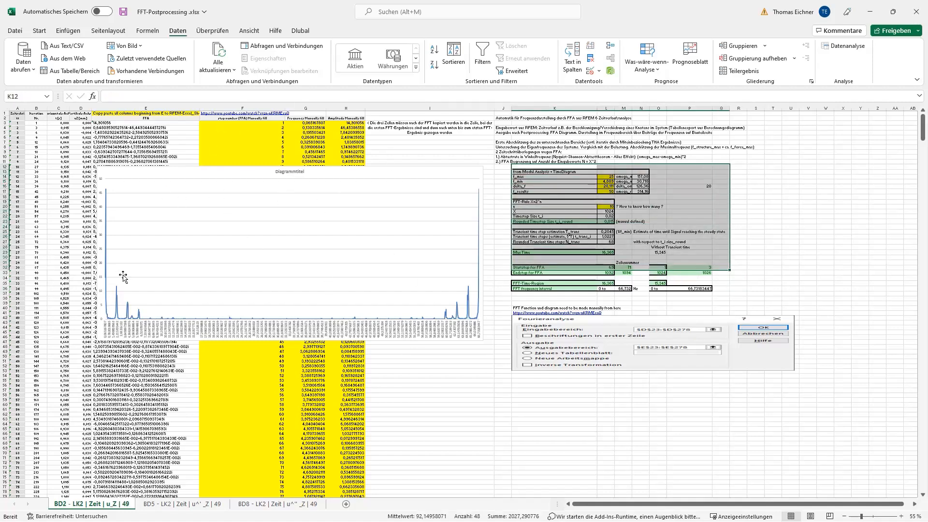
click(754, 262)
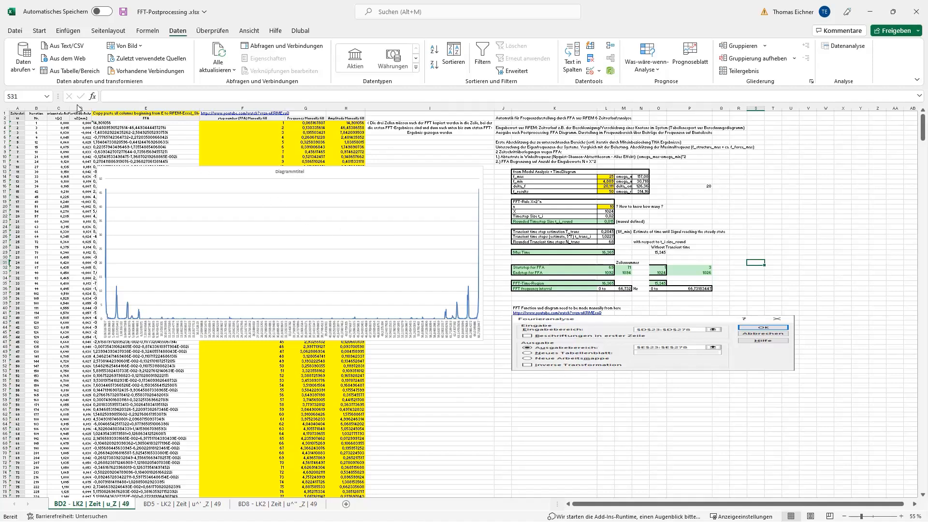
click(791, 248)
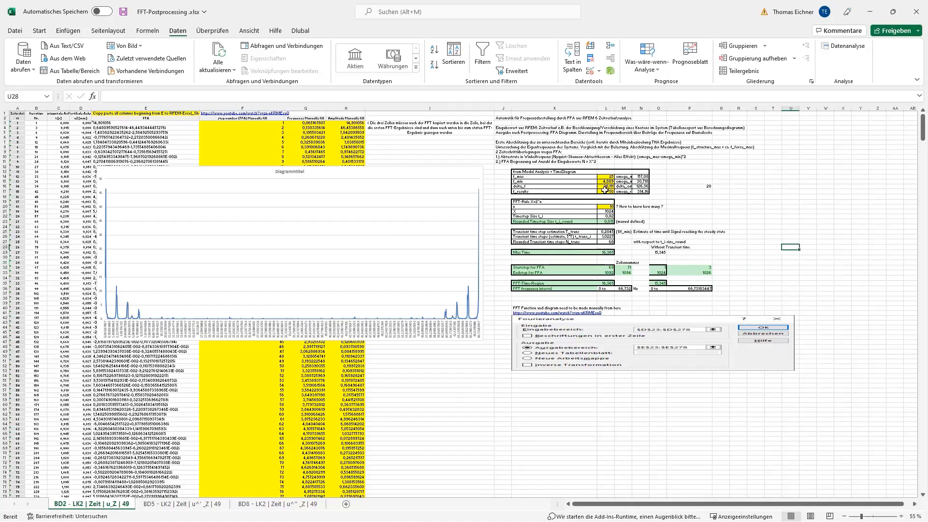
Review the frequency values from the modal analysis and the FFT rule X=2^n with its exponent n and value X
click(531, 173)
click(699, 170)
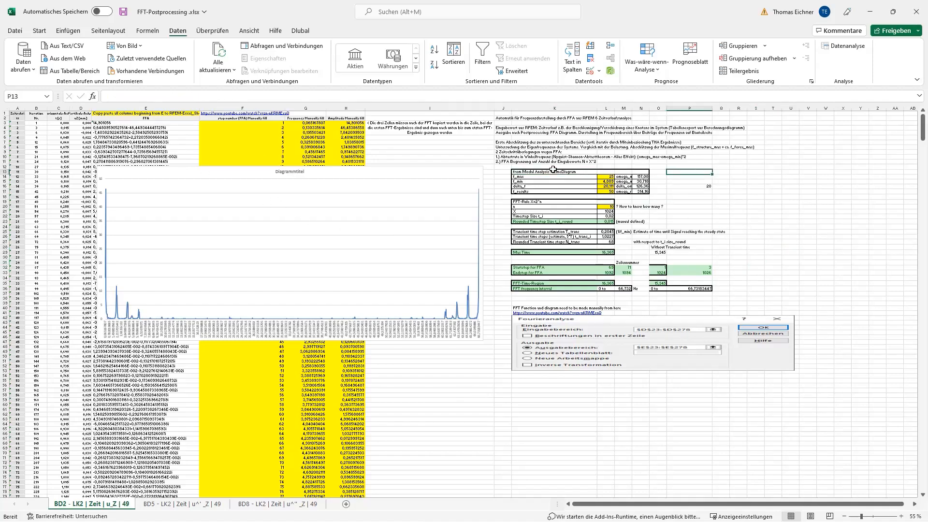
drag(606, 177, 607, 187)
click(708, 193)
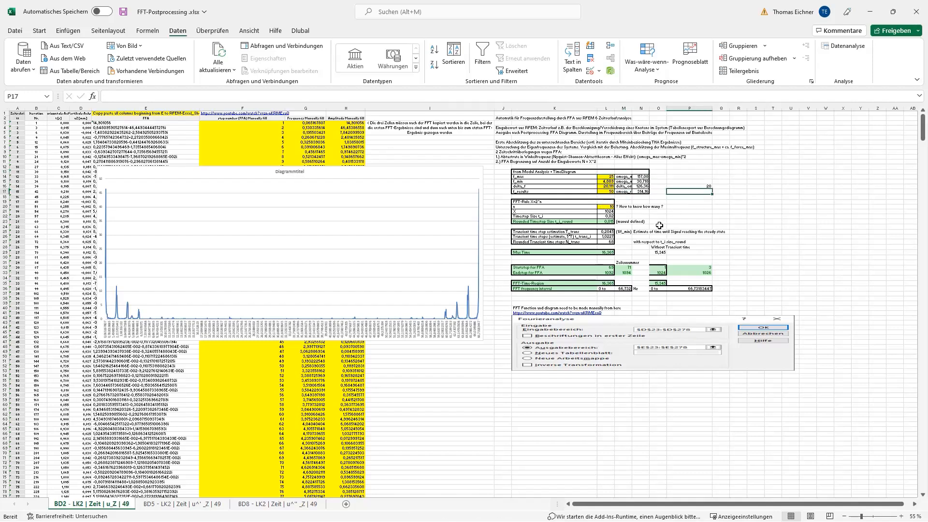
click(606, 207)
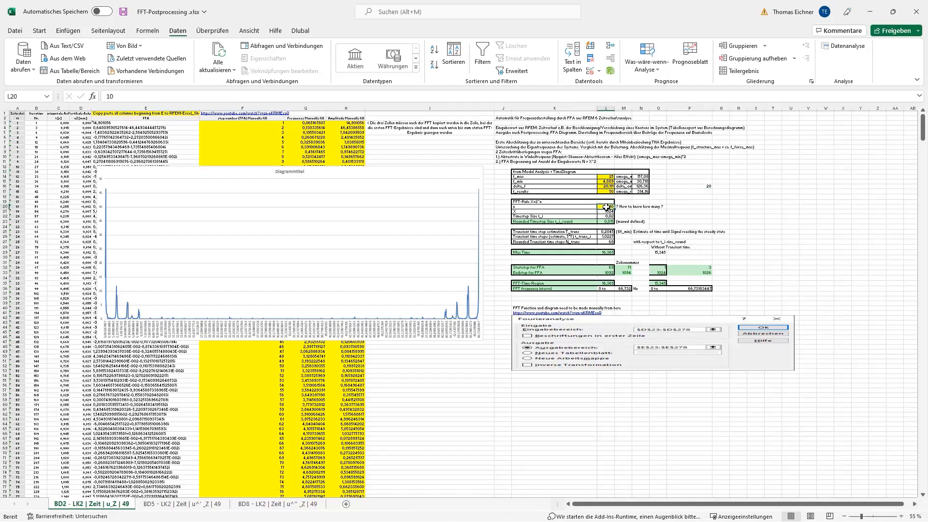
click(542, 202)
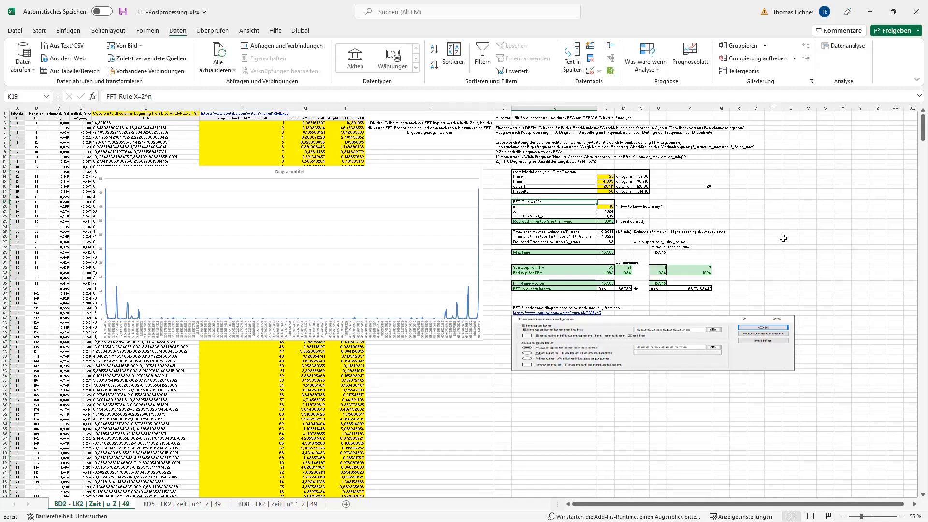
click(766, 225)
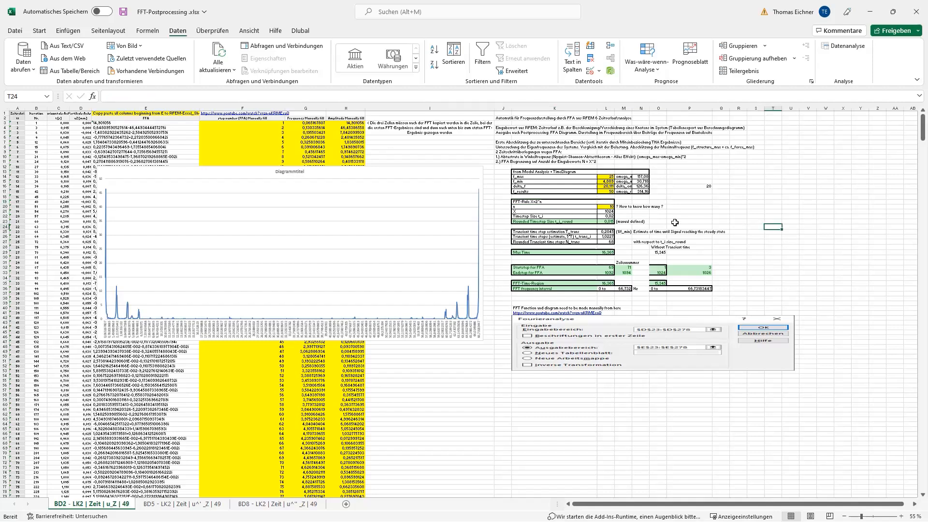
click(610, 212)
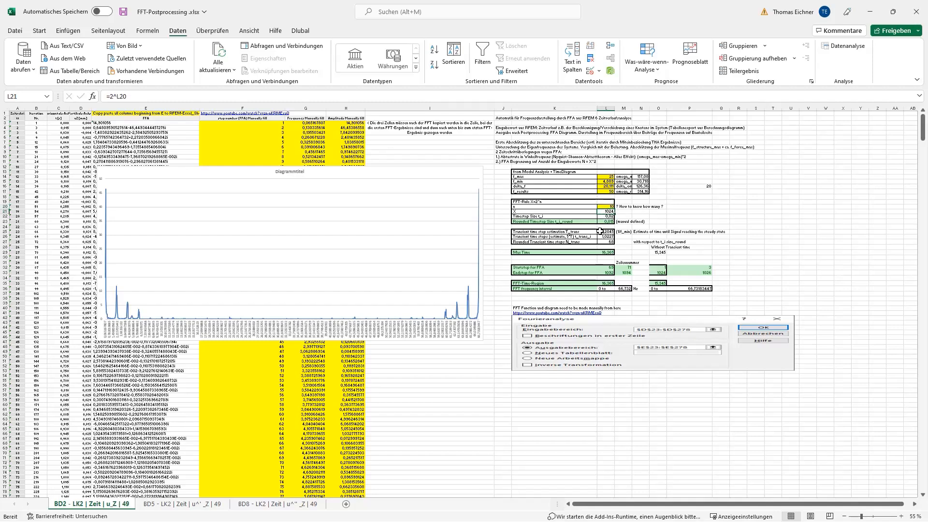
click(670, 217)
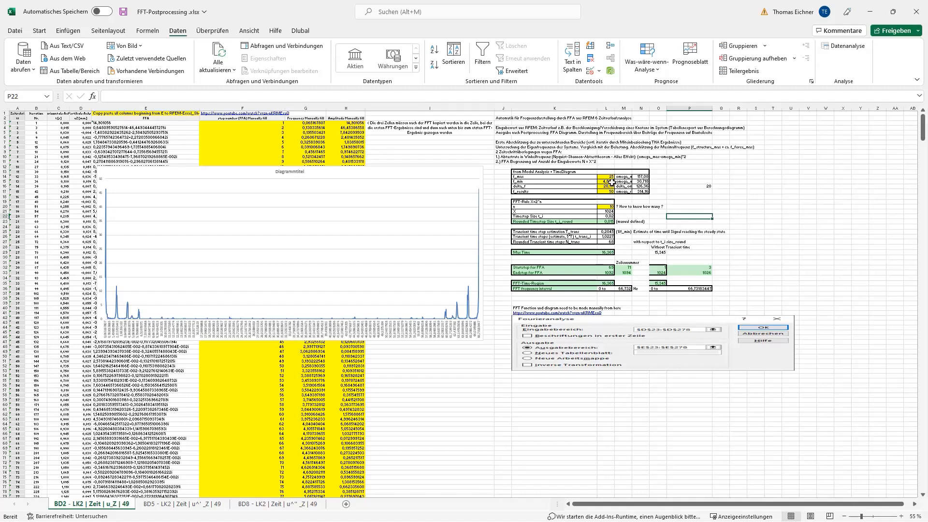
Inspect the formula for Timestep Size t_i and the manually defined Rounded Timestep Size t_i_round
click(606, 217)
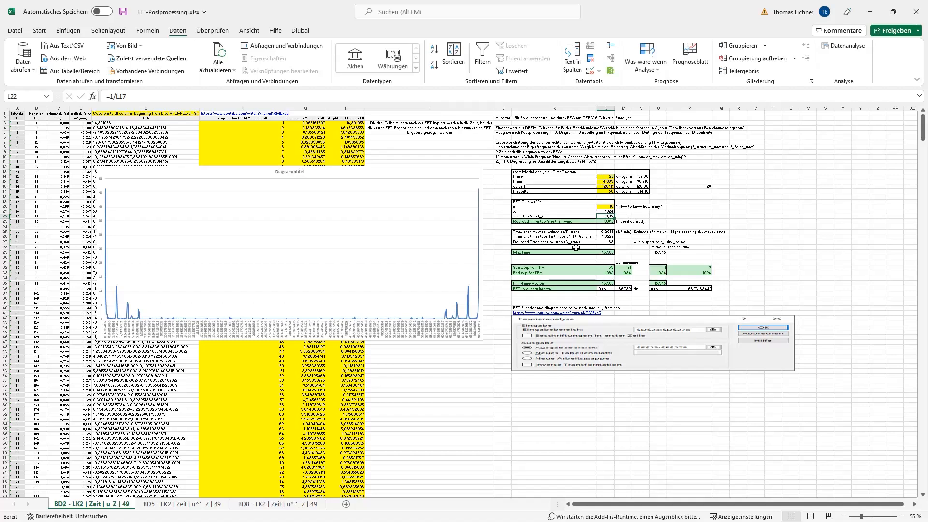
click(662, 217)
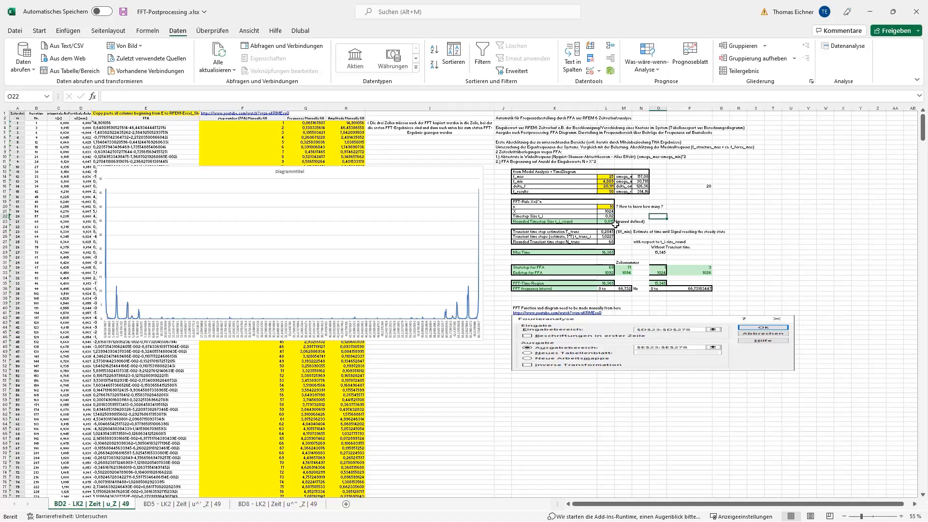
click(608, 222)
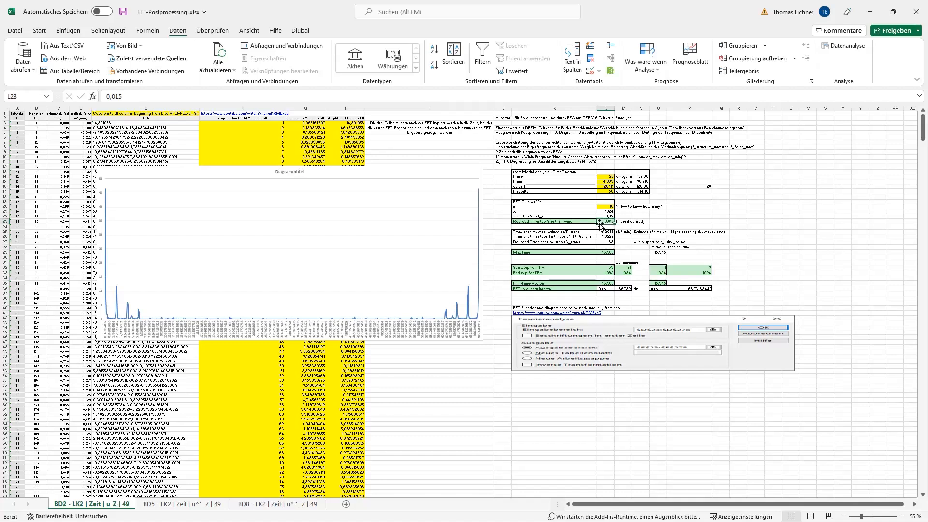
ctrl+scroll(677, 235, up, 4)
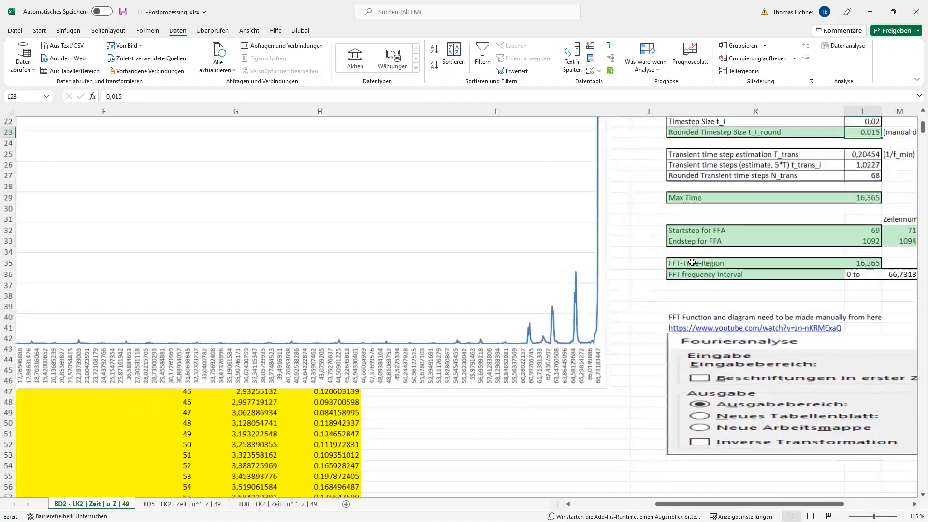
scroll(692, 262, right, 5)
scroll(660, 304, up, 2)
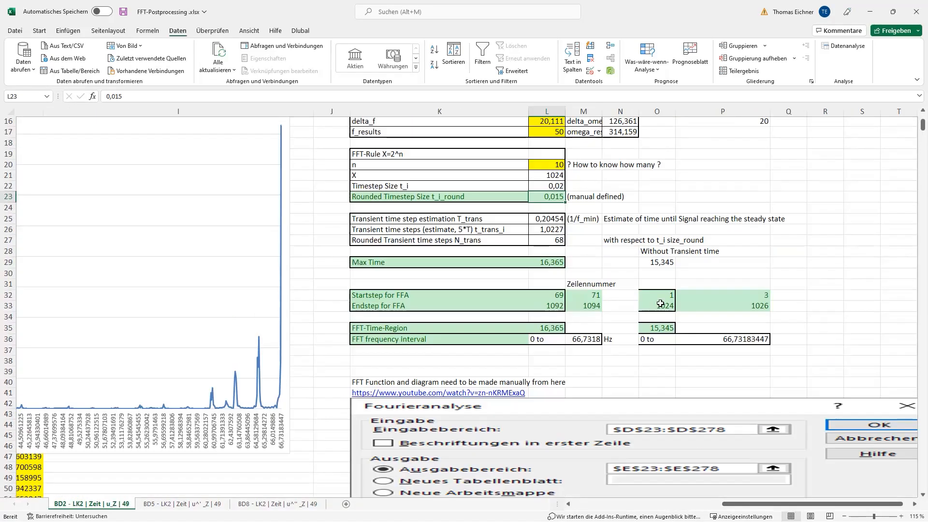
scroll(660, 304, up, 3)
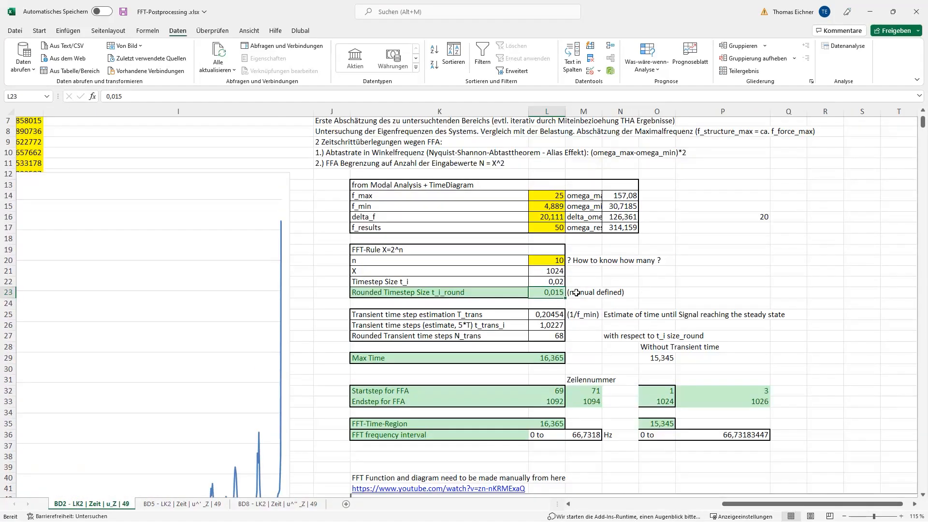
click(621, 293)
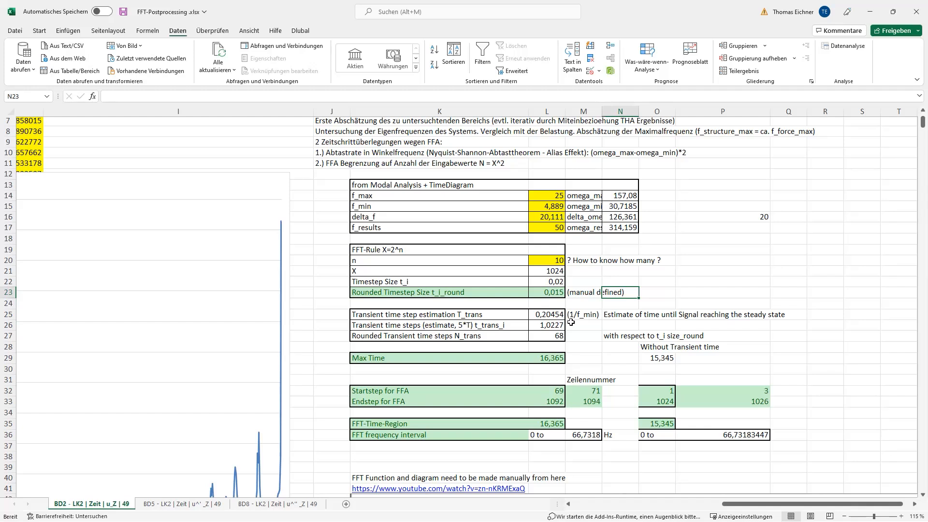
click(548, 293)
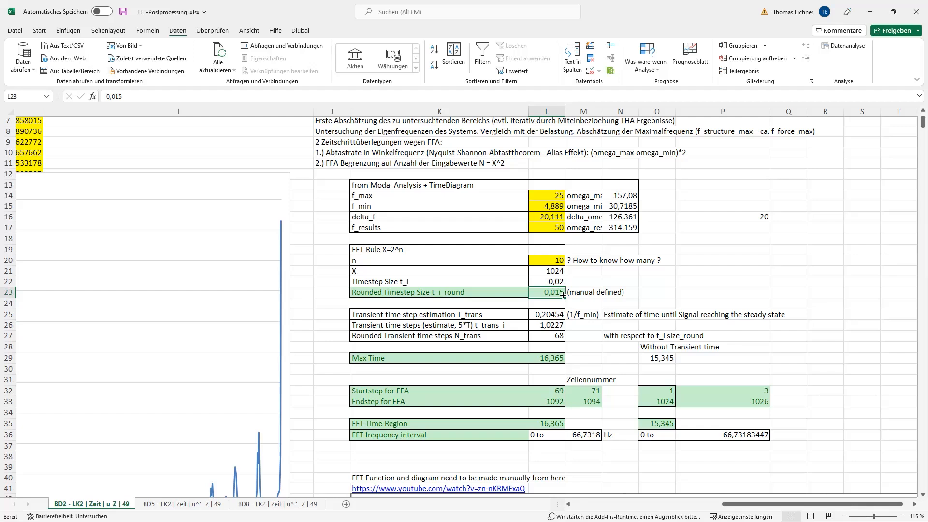
click(730, 303)
Examine the transient time estimation T_trans, the transient time t_trans_i and the rounded transient time steps N_trans
drag(550, 314, 547, 336)
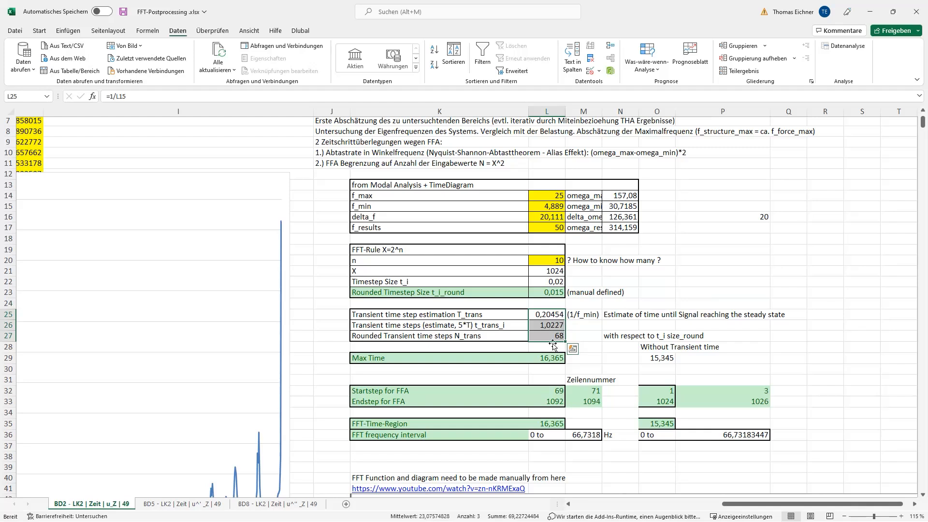
click(613, 294)
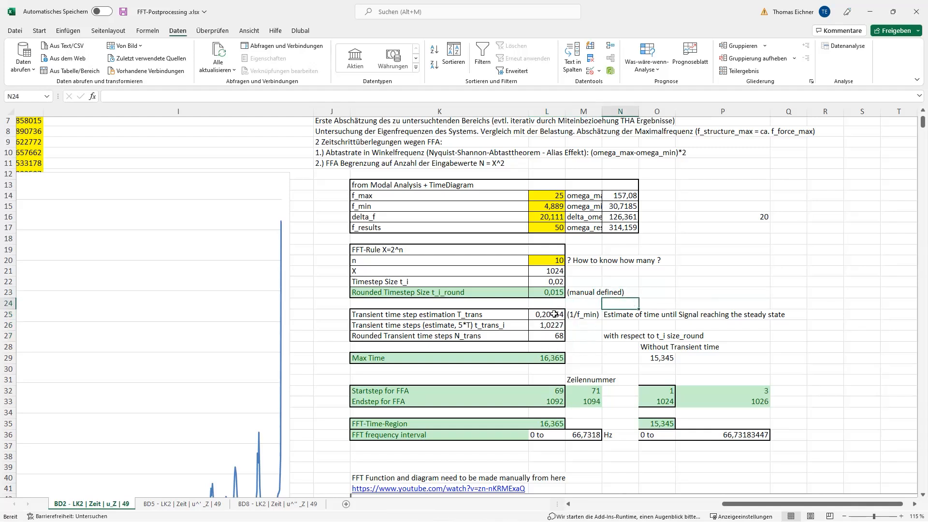
drag(551, 314, 546, 335)
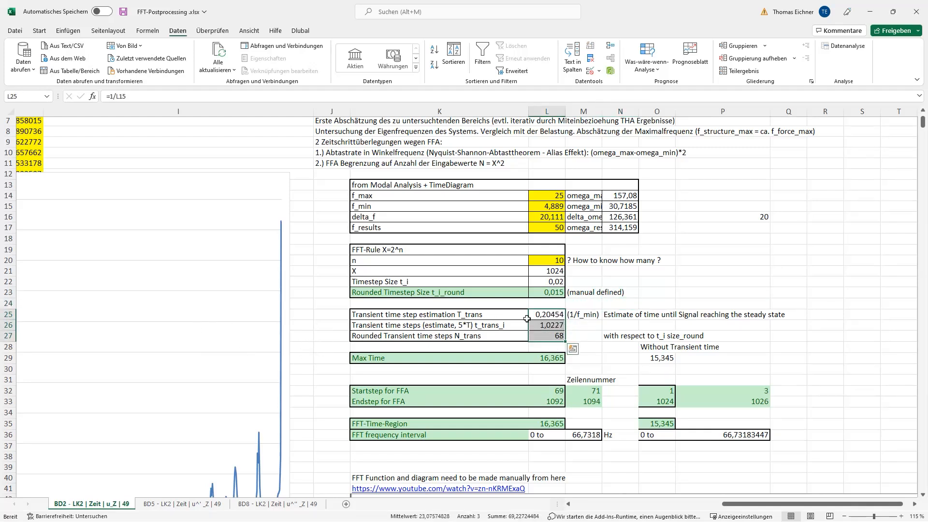
click(641, 292)
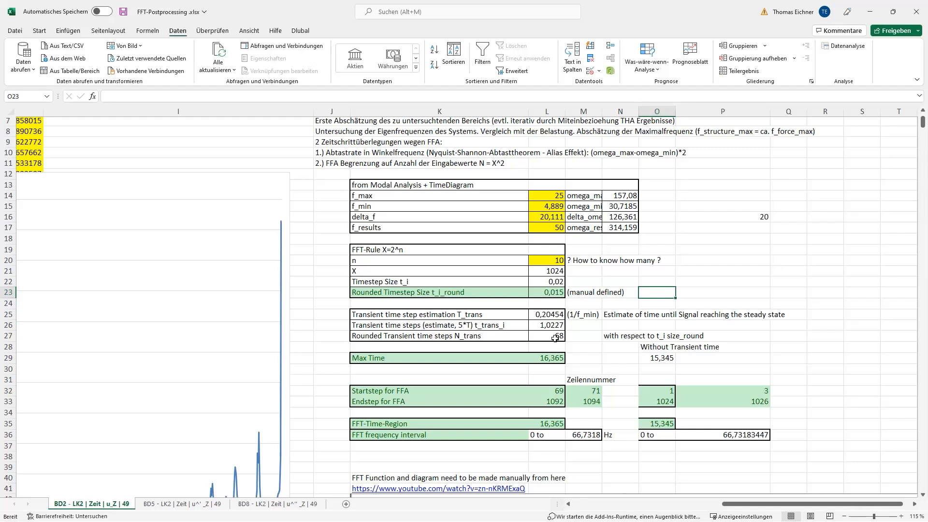
key(Right)
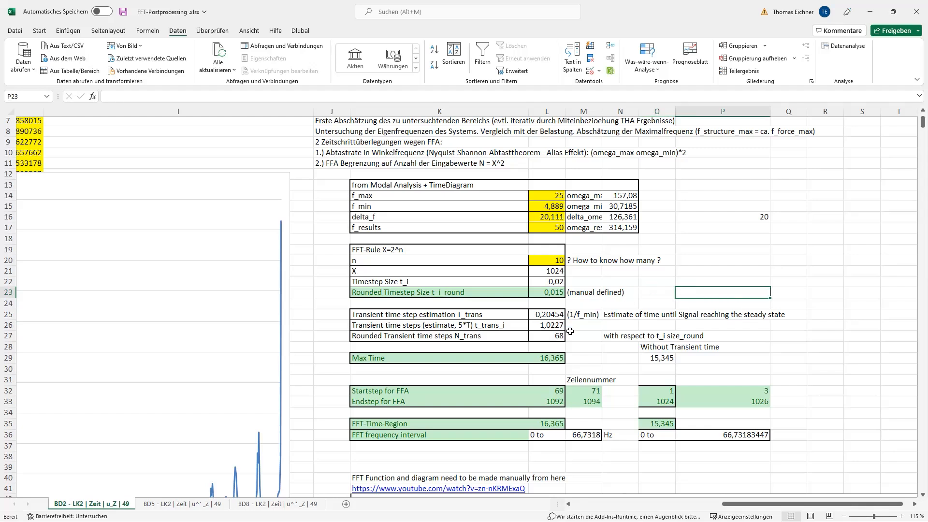
click(553, 317)
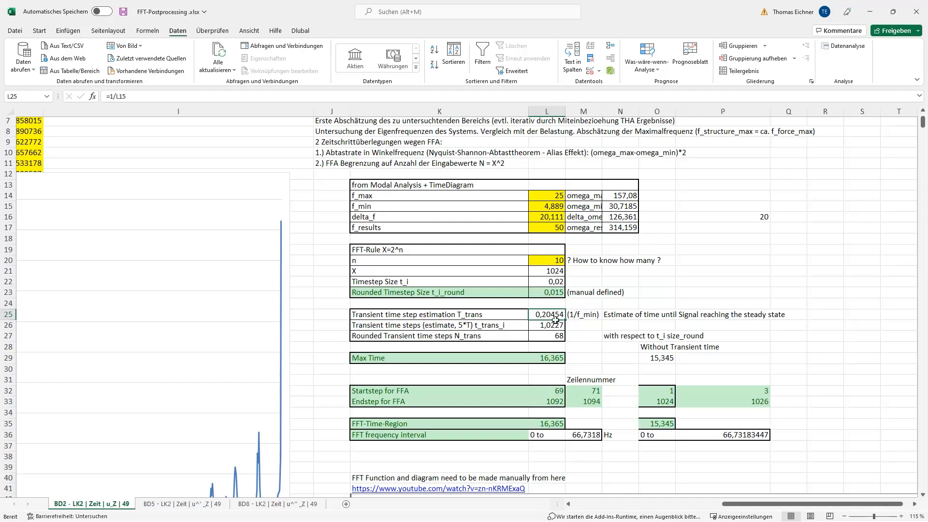
click(599, 334)
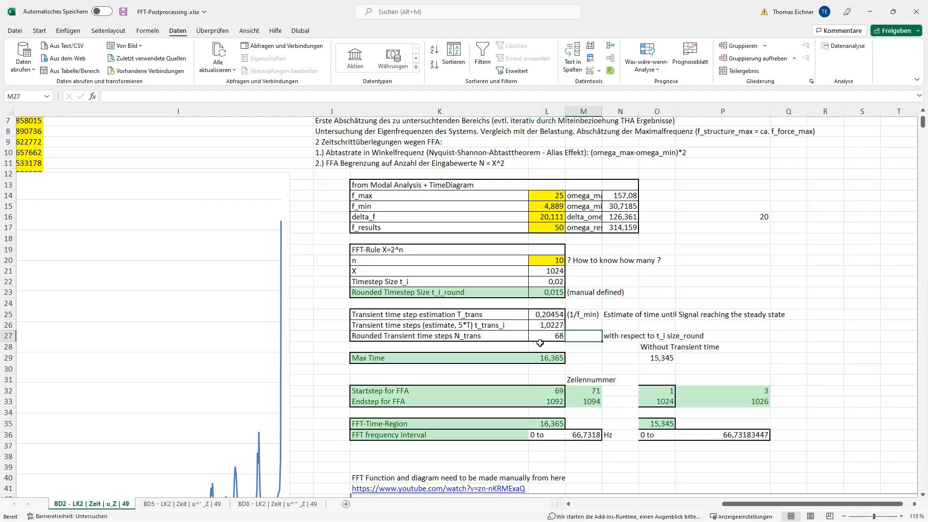
click(655, 302)
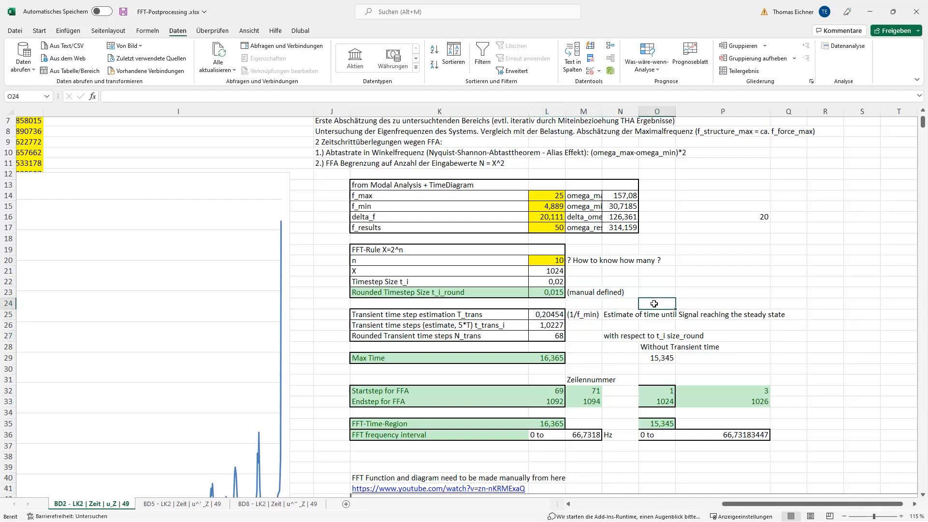
Check the formulas for the maximum time without transient time and its FFT frequency interval, and recheck the rounded timestep size
click(656, 348)
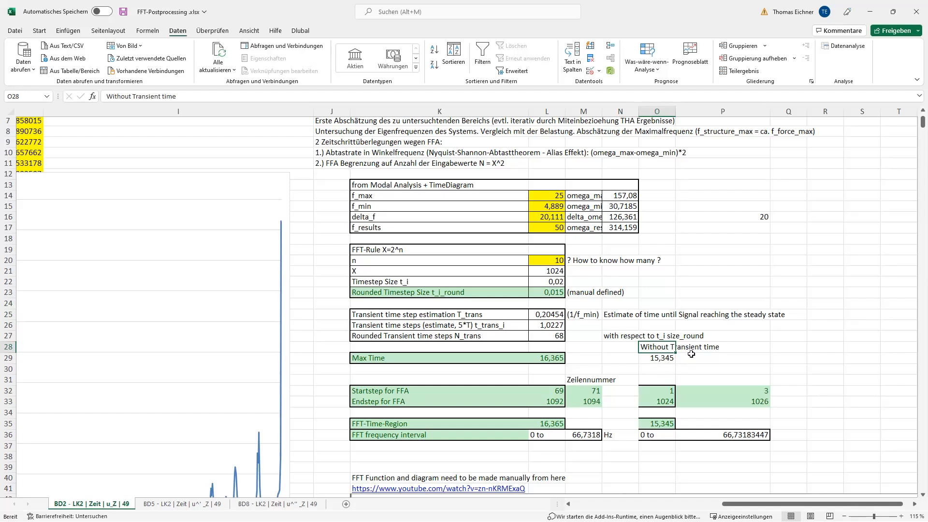
click(661, 359)
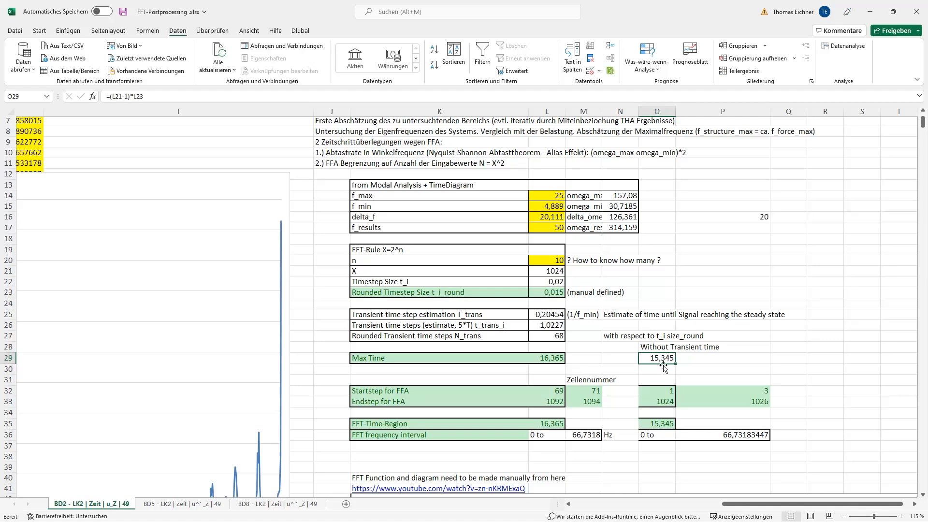
ctrl+scroll(661, 357, down, 1)
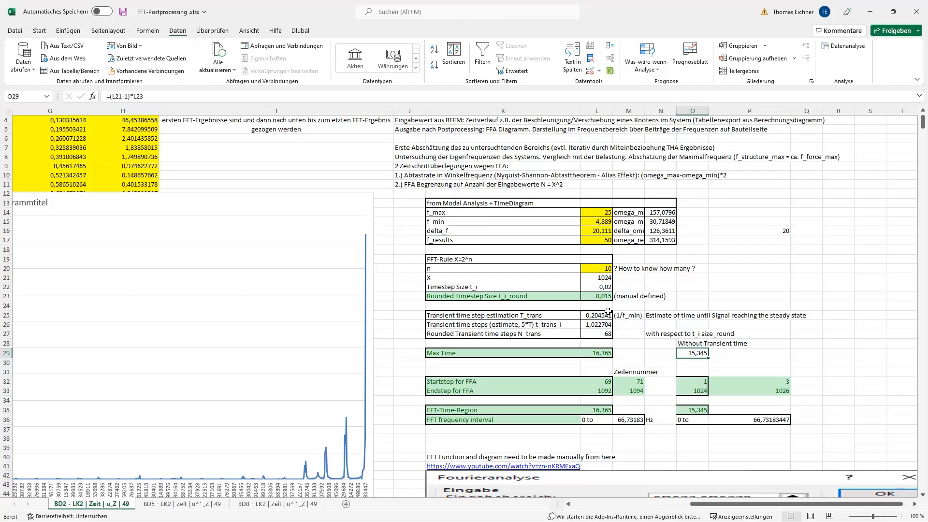
click(729, 418)
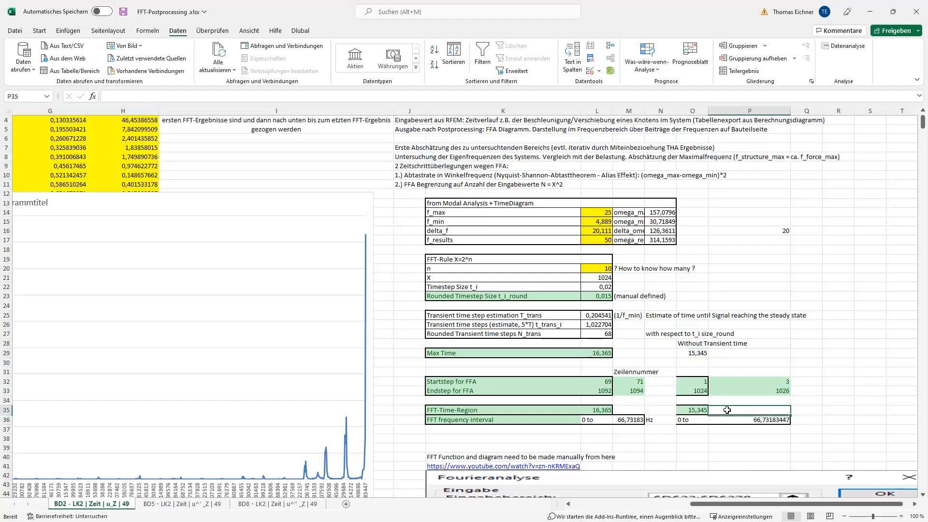
click(695, 419)
click(728, 420)
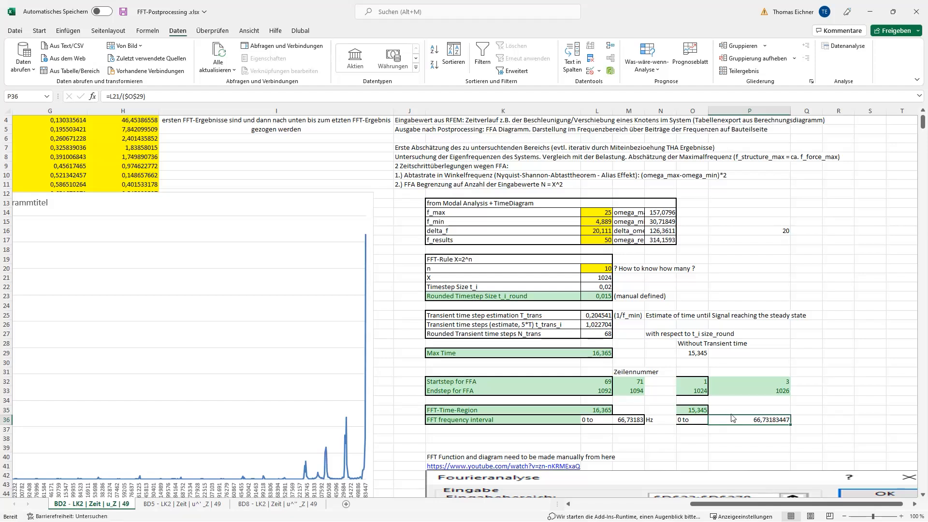
click(732, 412)
click(716, 421)
click(593, 296)
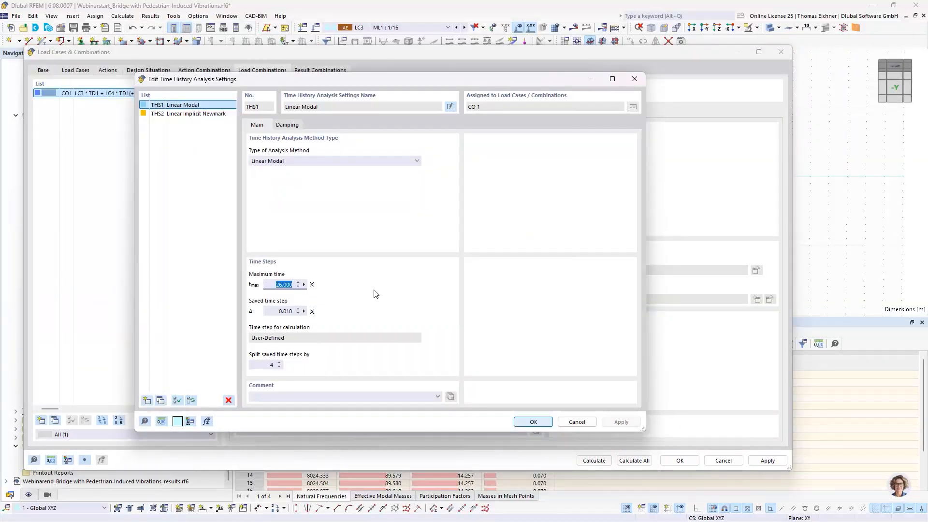
Set the THS1 Linear Modal settings to 15.345 s maximum time and 0.015 s saved time step, splitting saved time steps by 3
text(15,345)
click(269, 315)
text(0)
click(267, 363)
text(3)
click(276, 312)
drag(279, 311, 292, 312)
click(282, 366)
click(279, 311)
right_click(280, 314)
click(273, 310)
click(289, 312)
Set the THS2 Linear Implicit Newmark settings to 15.345 s maximum time and 0.015 s saved time step, splitting saved time steps by 3
click(199, 115)
click(186, 106)
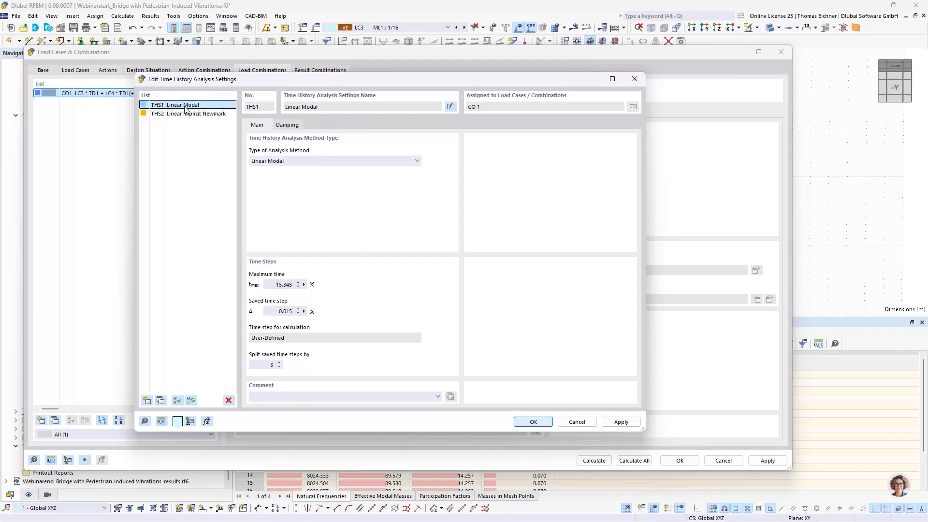
click(185, 114)
click(185, 106)
click(187, 114)
double_click(275, 284)
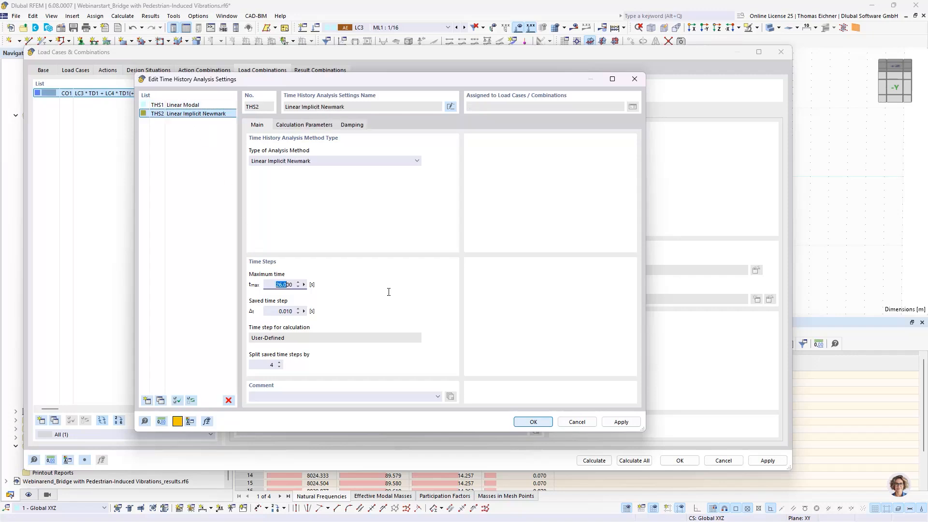
text(15,345)
key(Tab)
text(0,015)
click(259, 365)
click(166, 114)
click(160, 400)
click(302, 162)
click(309, 177)
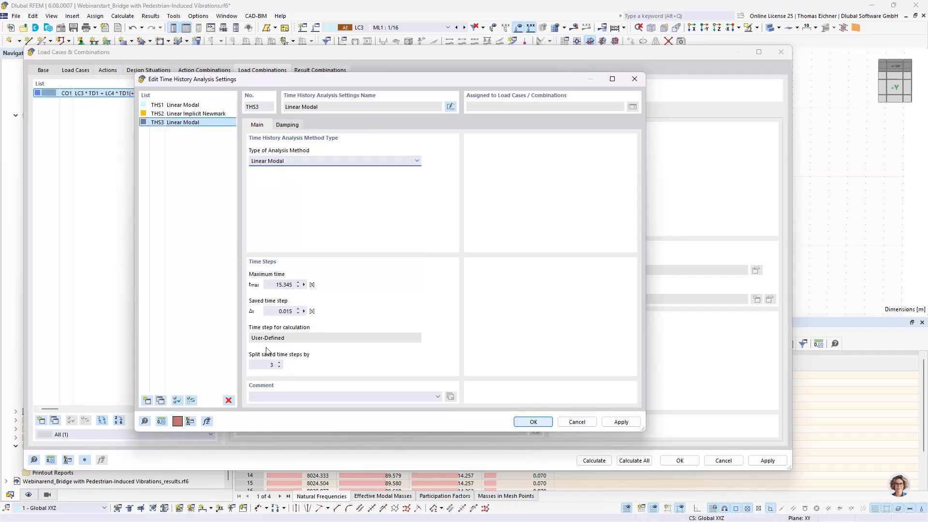
click(174, 105)
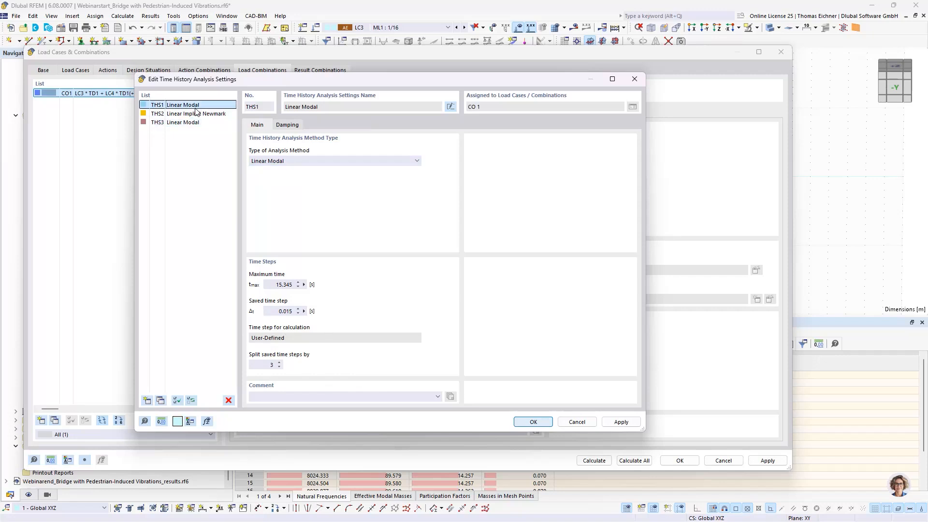
click(172, 122)
click(229, 401)
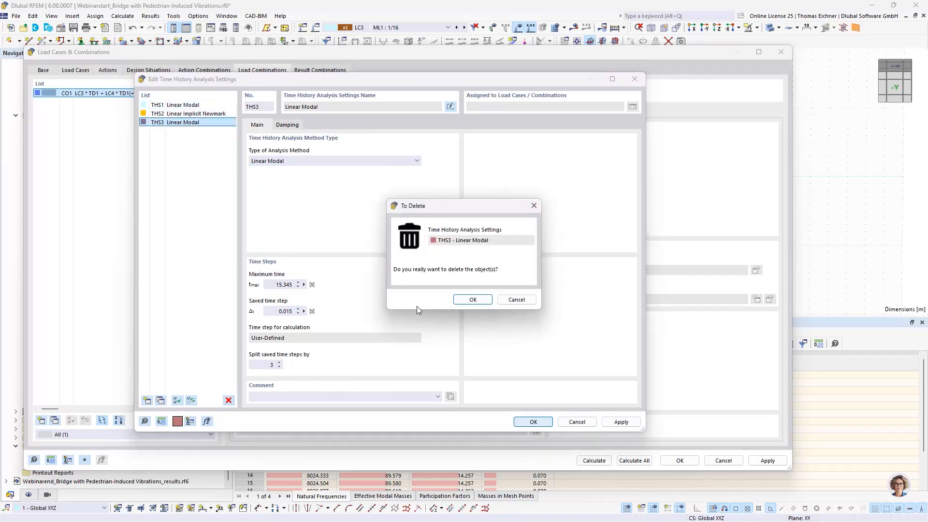
click(474, 299)
Accept the time history analysis settings, and start and cancel the calculation of all load cases and combinations
drag(465, 84, 450, 69)
click(519, 407)
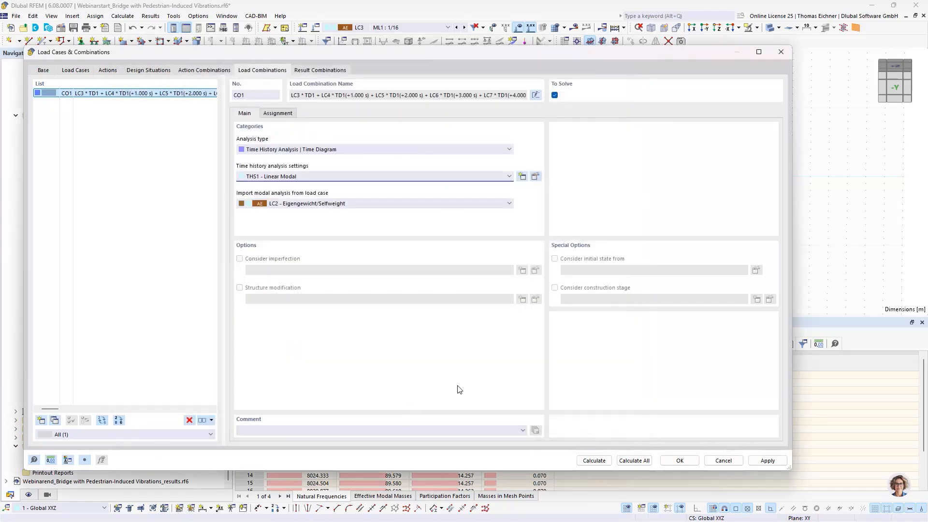
click(647, 463)
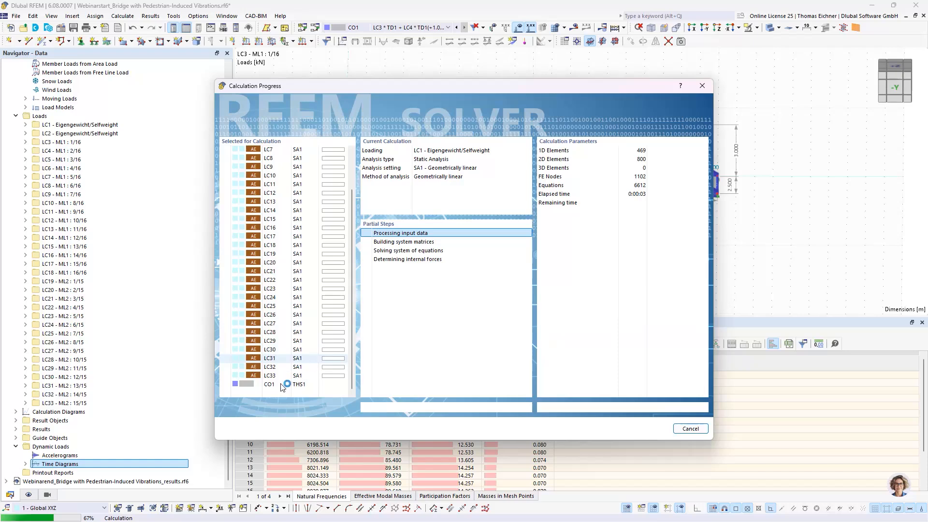
click(706, 434)
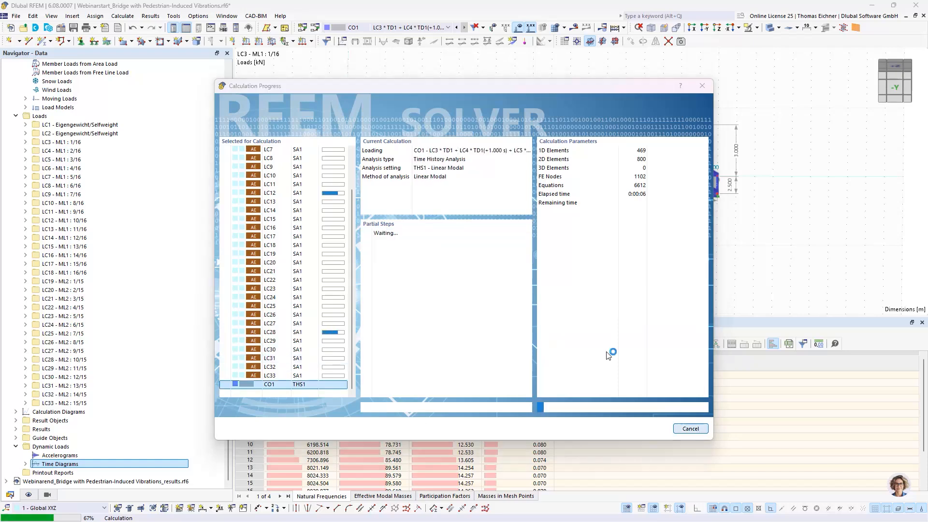
click(454, 307)
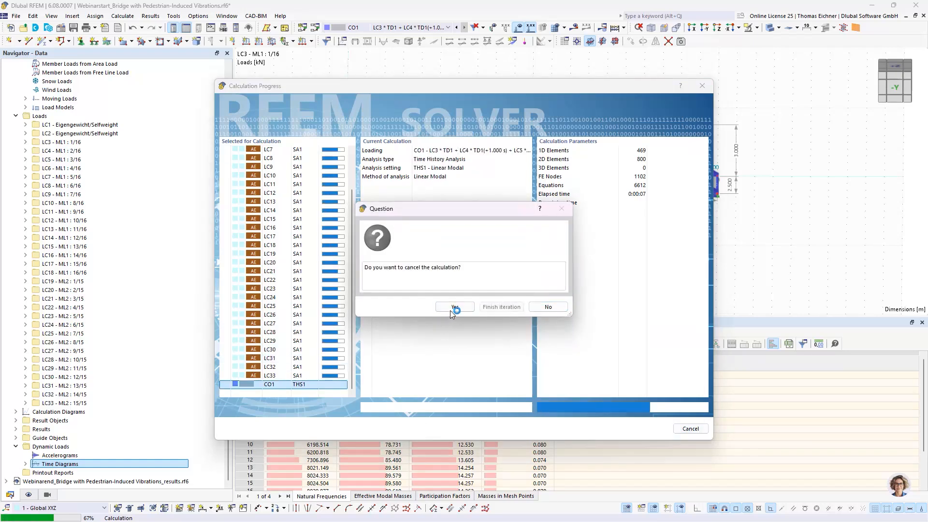
Reopen load combination CO1 for editing and give it the user-defined name Linear Modal
click(315, 28)
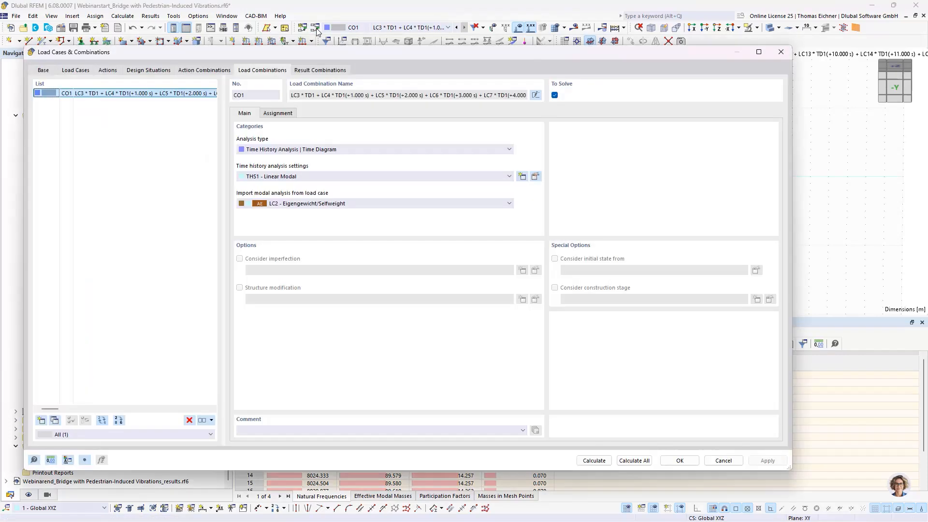
click(270, 177)
click(273, 181)
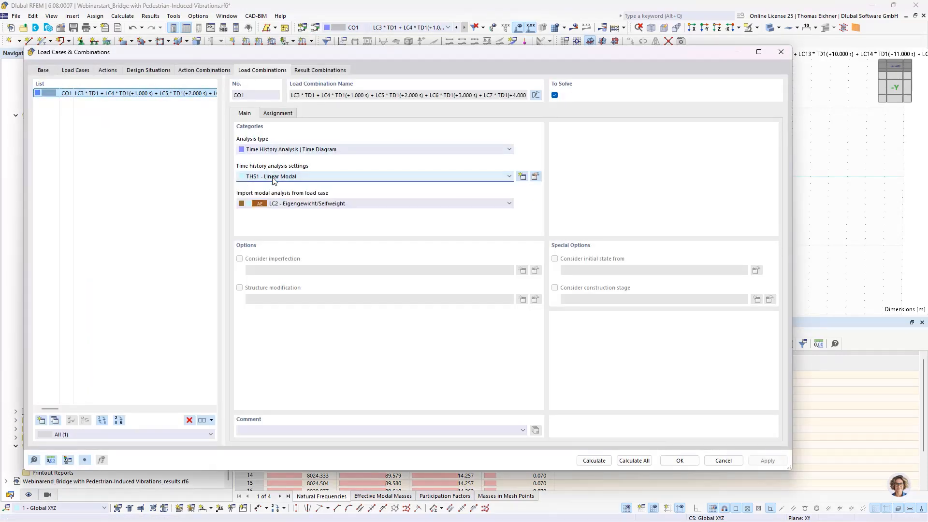
click(534, 95)
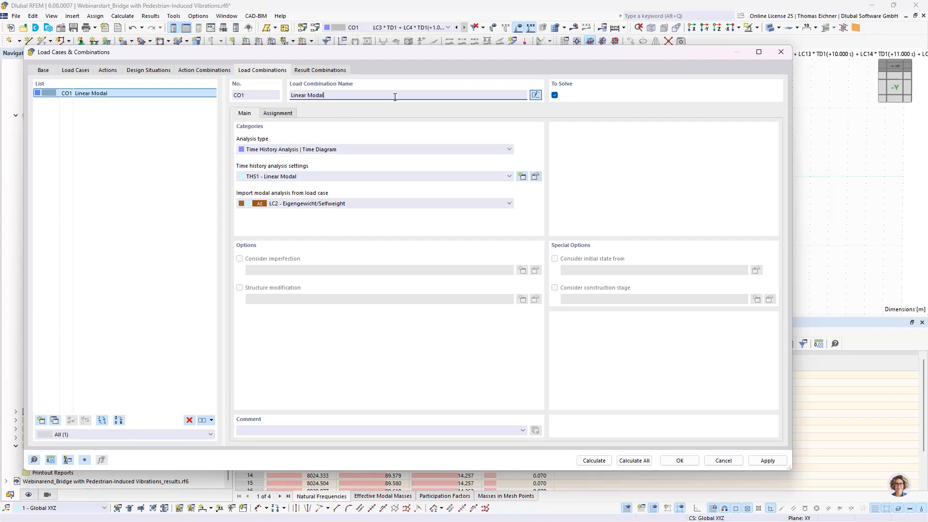
Copy load combination CO1, name the copy Newmark and assign it the THS2 - Linear Implicit Newmark settings
click(90, 94)
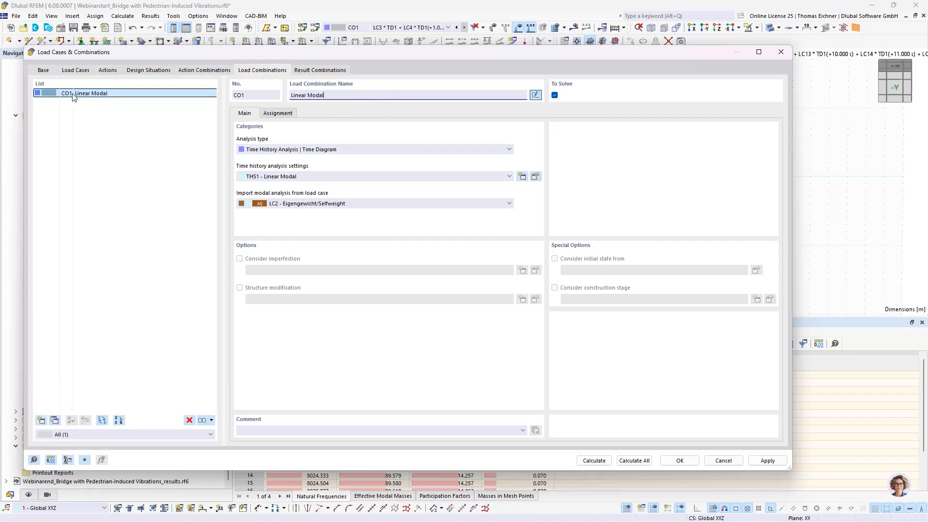
click(55, 420)
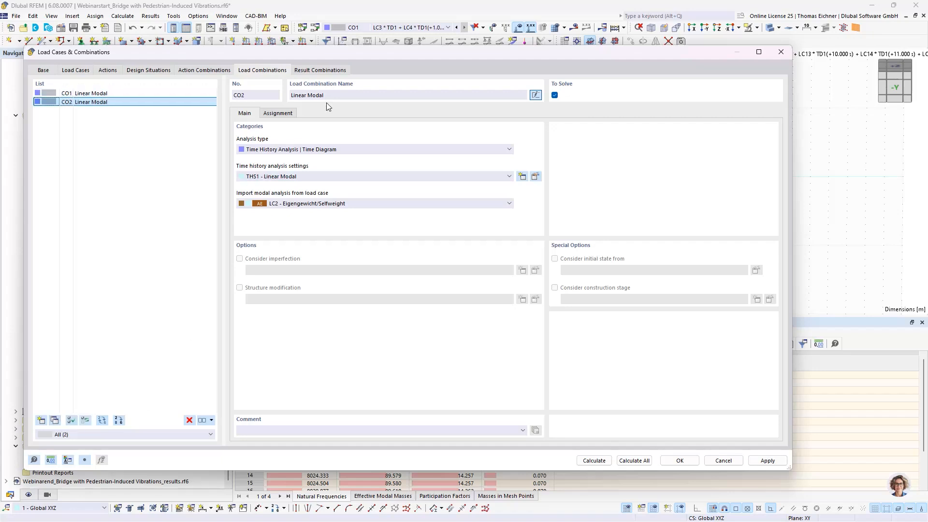
drag(325, 95, 259, 96)
text(Newmark)
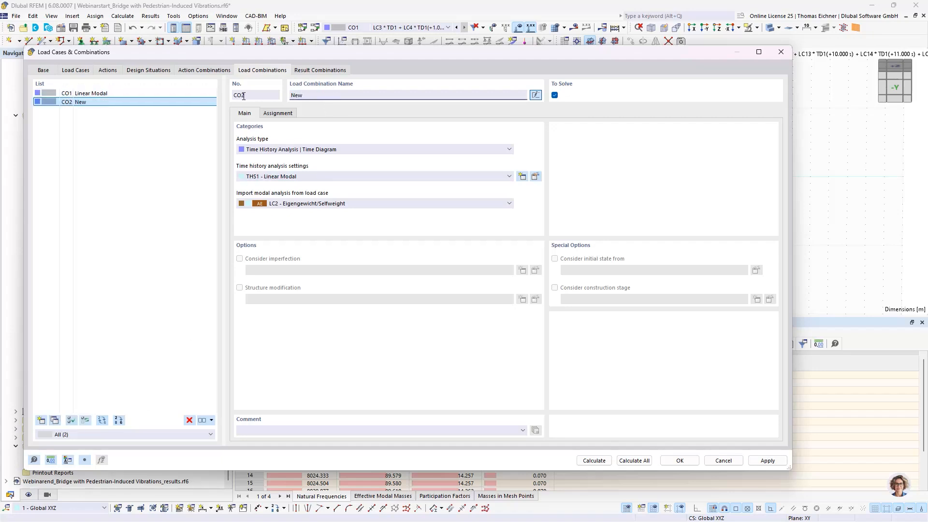
click(313, 181)
click(307, 190)
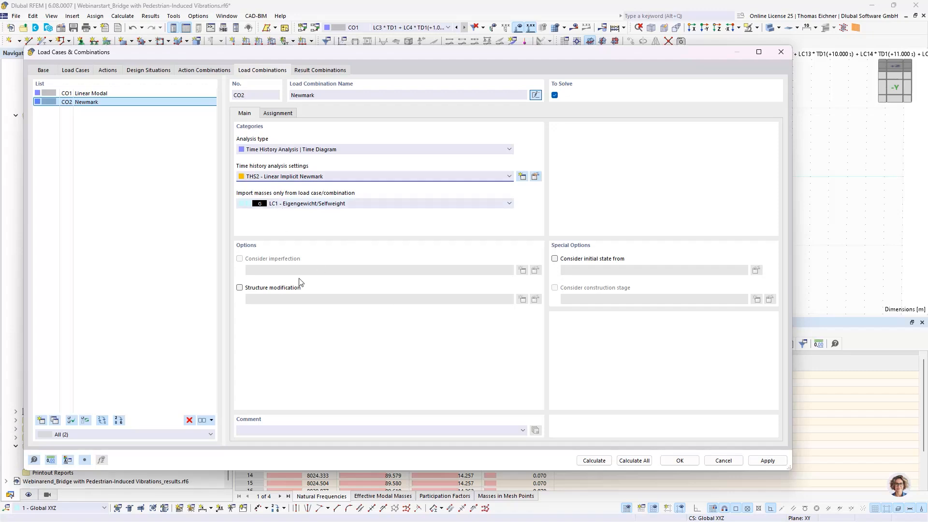
Make the Newmark combination consider the initial state from LC1 - Eigengewicht/Selfweight and check the available initial state types
click(555, 258)
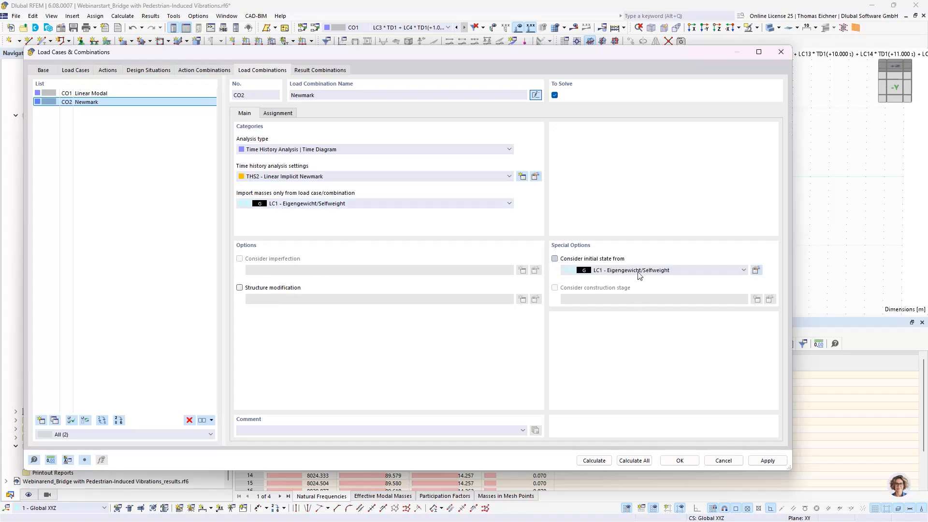
click(757, 270)
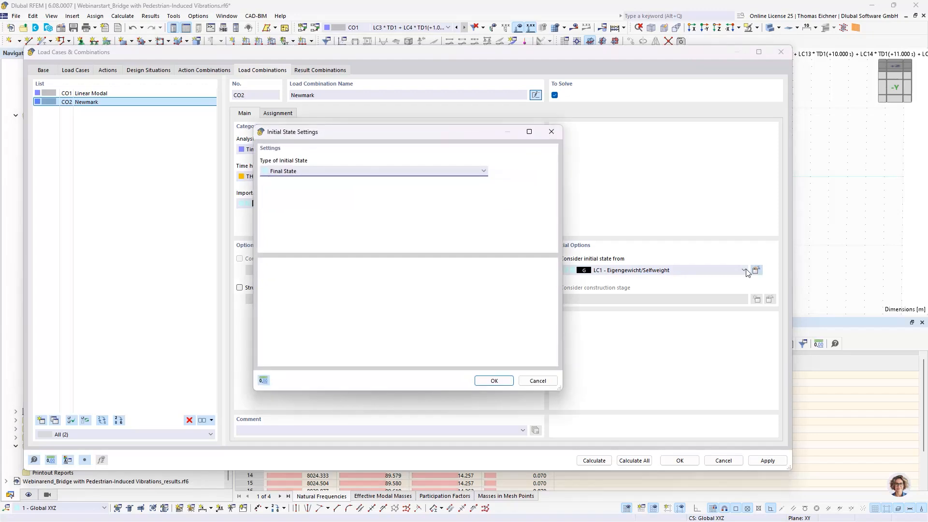
click(389, 173)
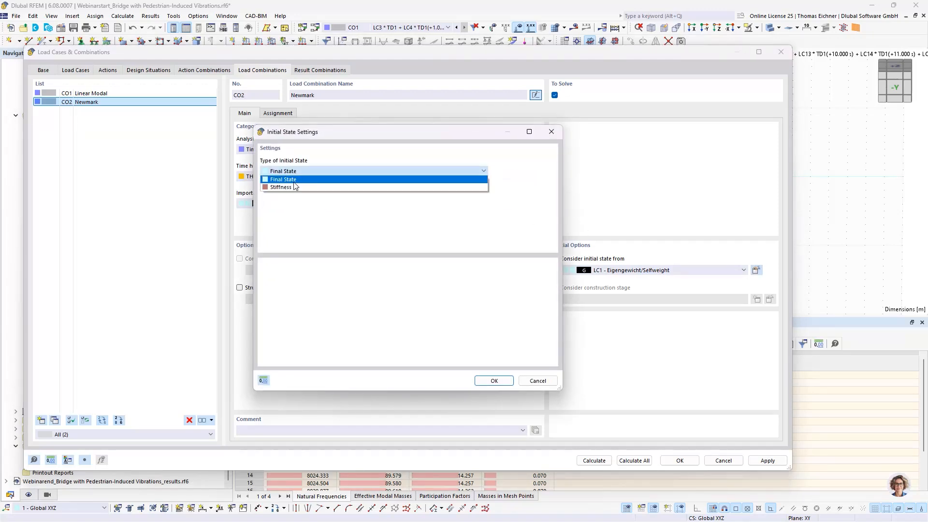
click(548, 135)
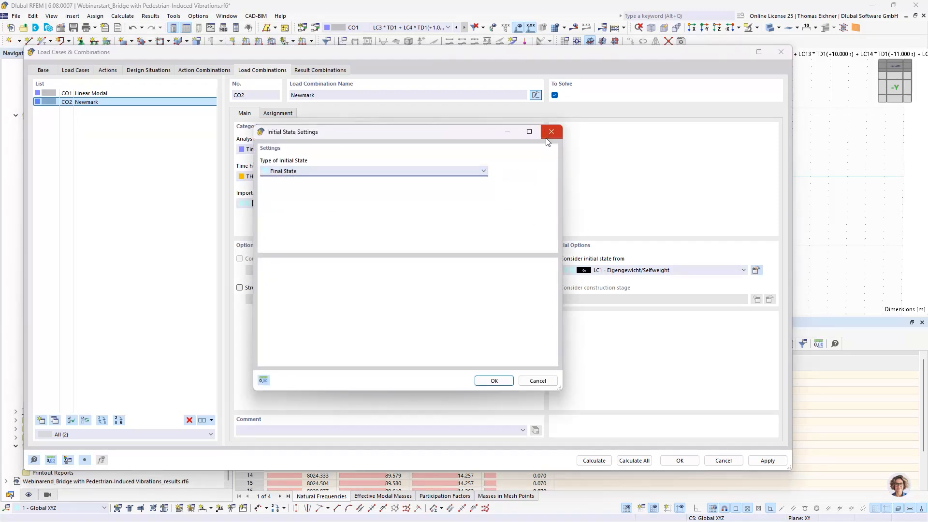
click(552, 132)
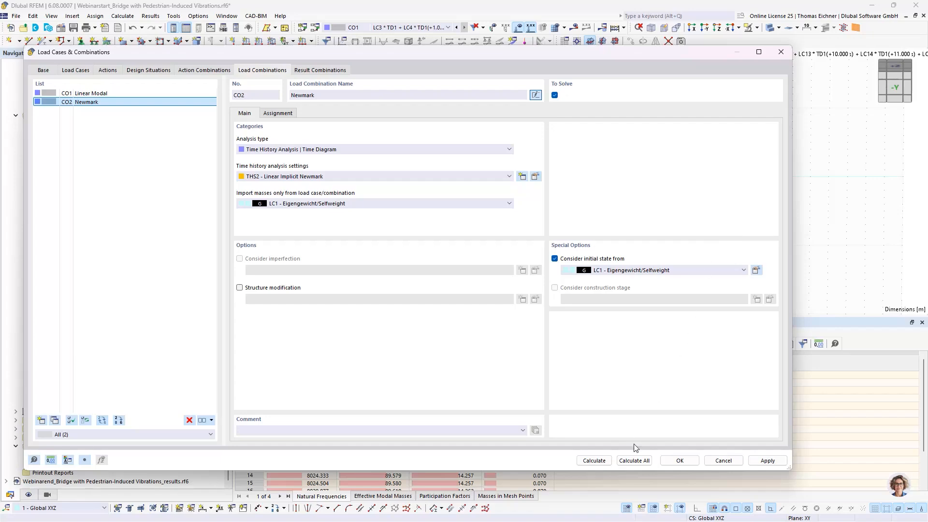
Start calculating all load cases and combinations and cancel the run during the CO2 Newmark analysis
click(642, 461)
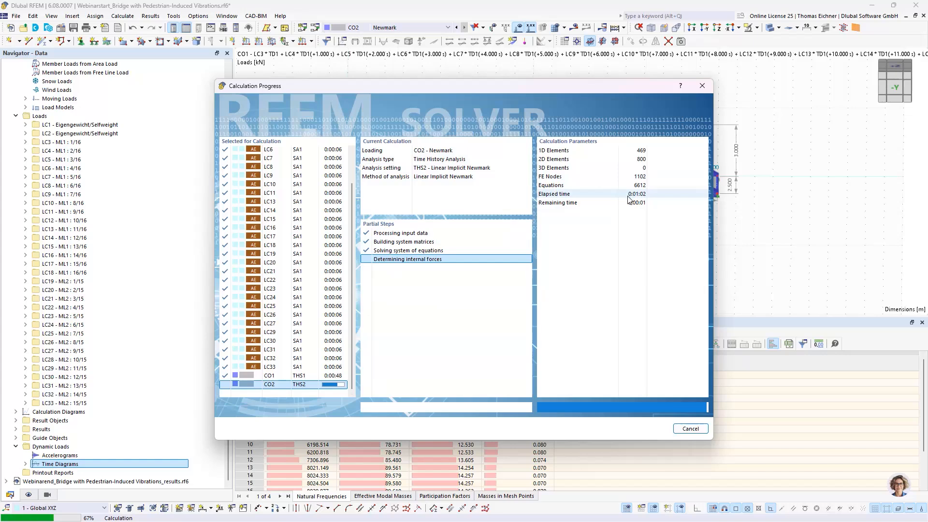
click(688, 429)
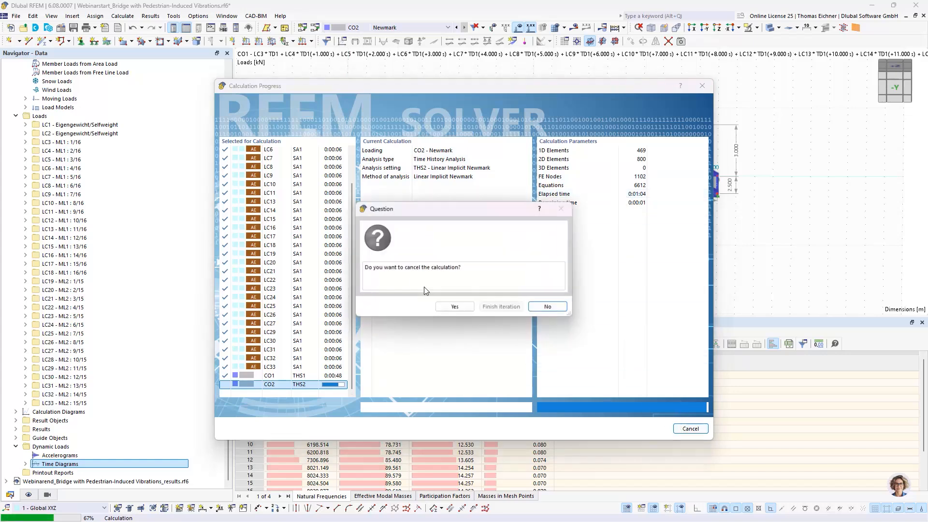
click(465, 310)
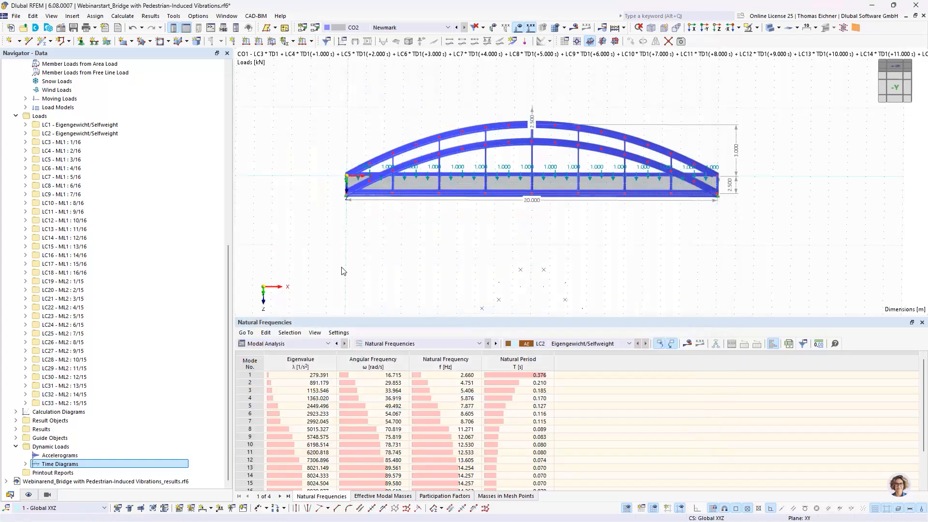
Switch to the model Webinarend_Bridge with Pedestrian-Induced Vibrations_results.rf6 and show the whole bridge
drag(228, 293, 237, 186)
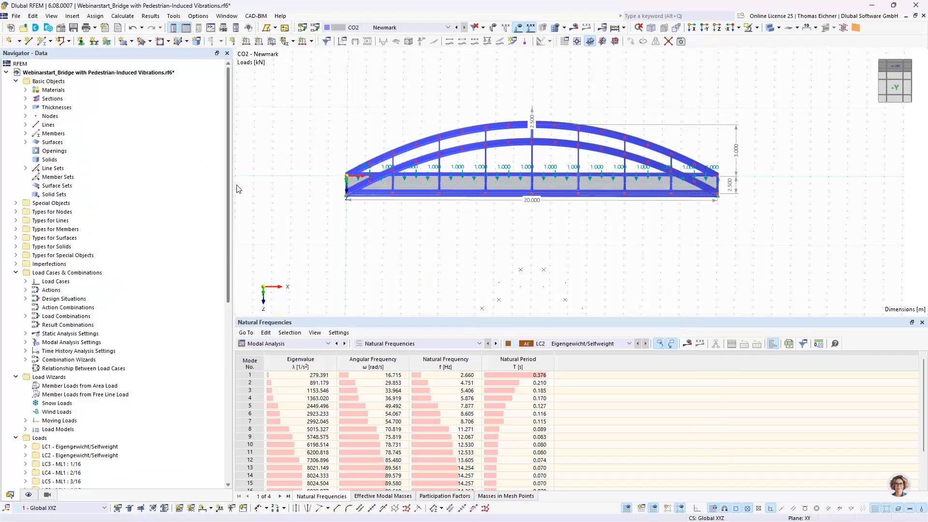
click(7, 72)
click(45, 81)
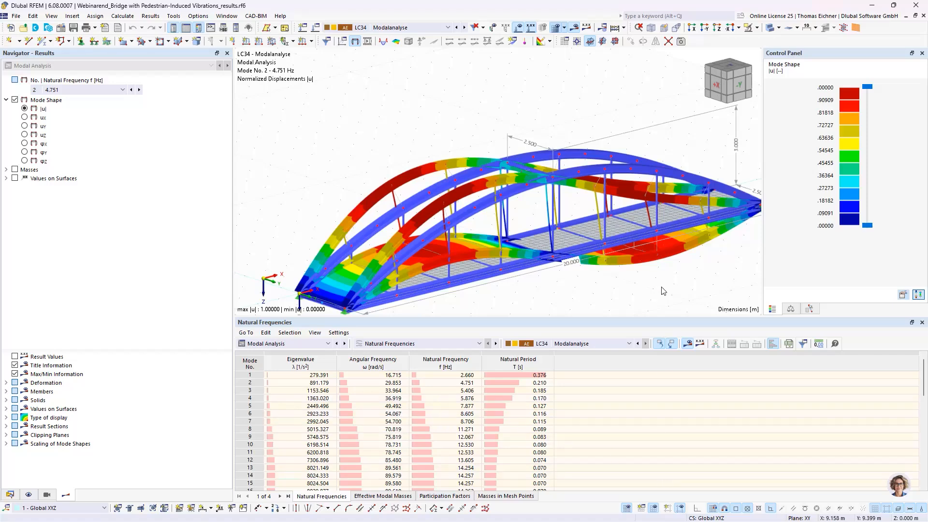
ctrl+middle_drag(663, 293, 569, 284)
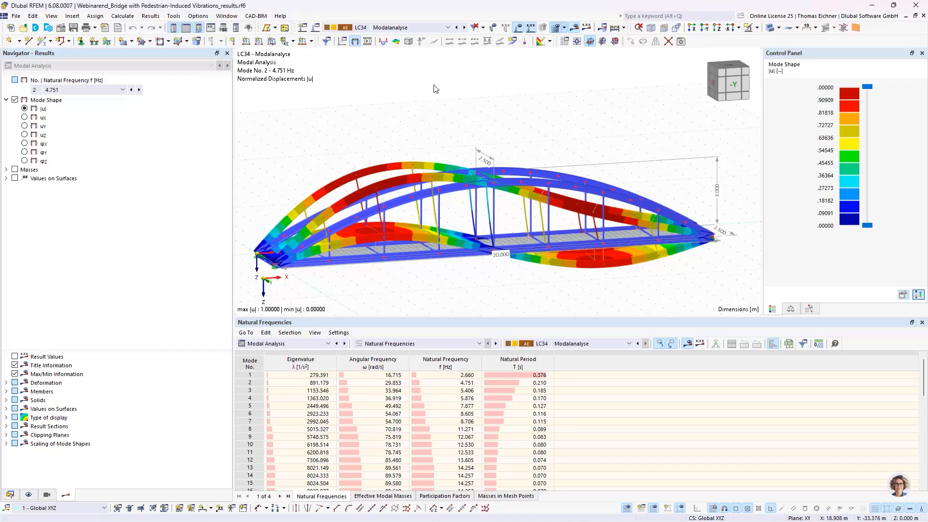
scroll(426, 102, down, 2)
middle_drag(412, 103, 428, 110)
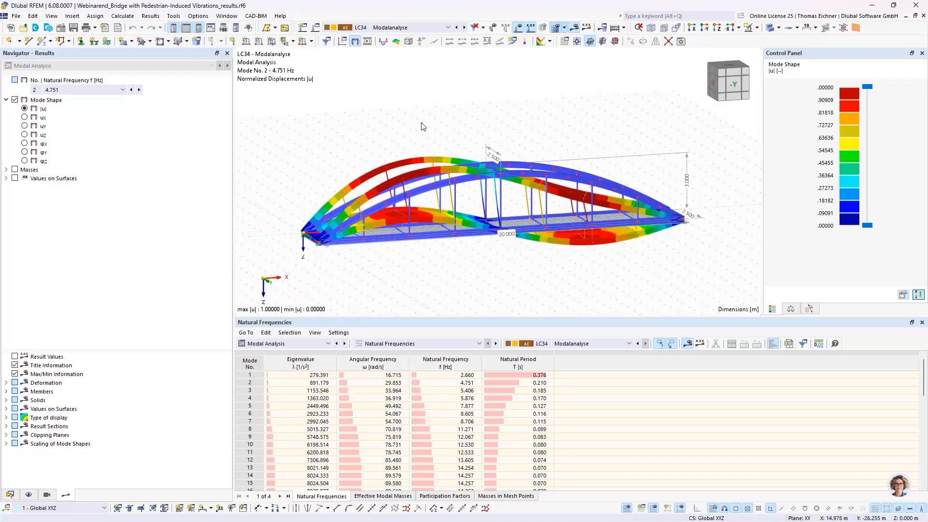
Display the time history analysis results of load combination CO2 - THA: Newmark
click(10, 494)
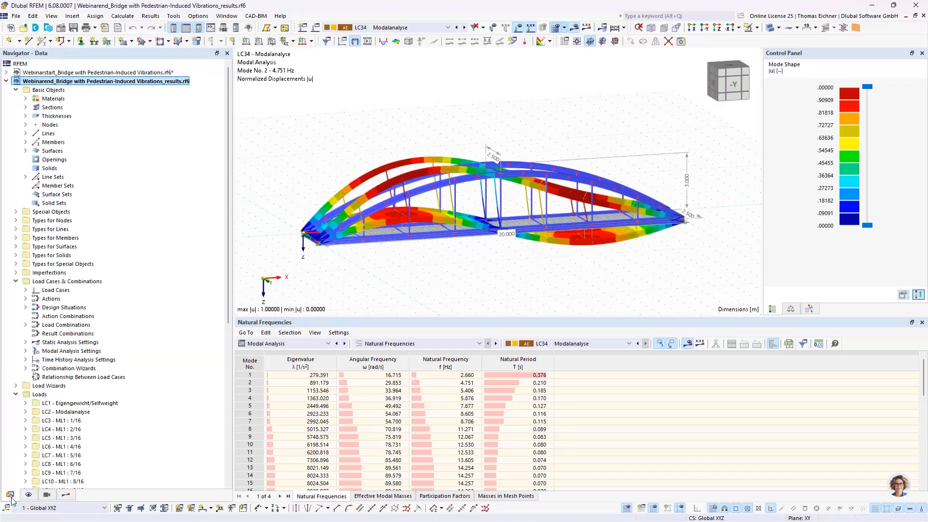
scroll(81, 354, down, 5)
scroll(81, 354, up, 10)
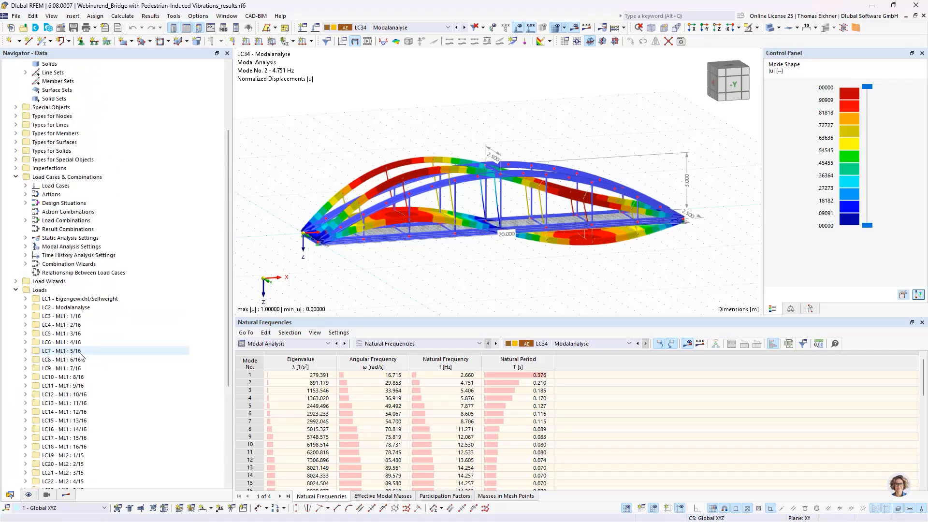
scroll(80, 355, down, 10)
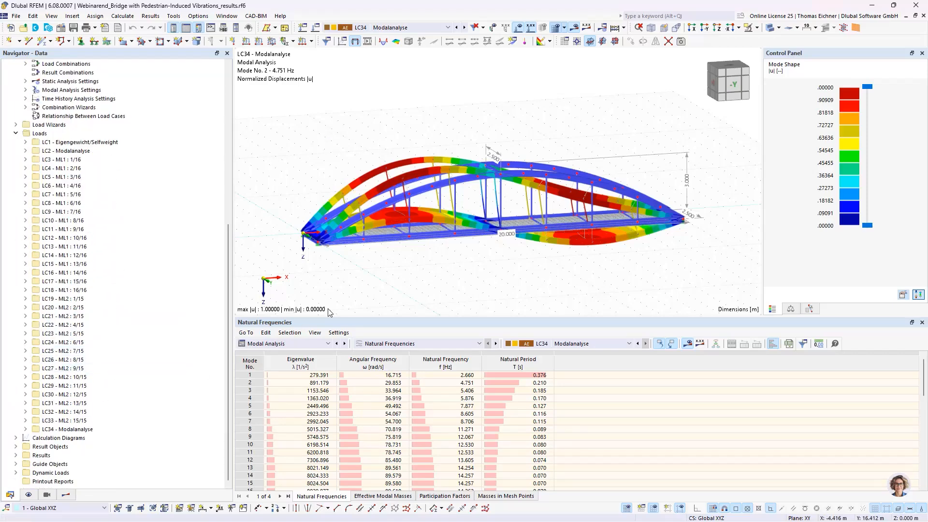
click(292, 346)
click(265, 414)
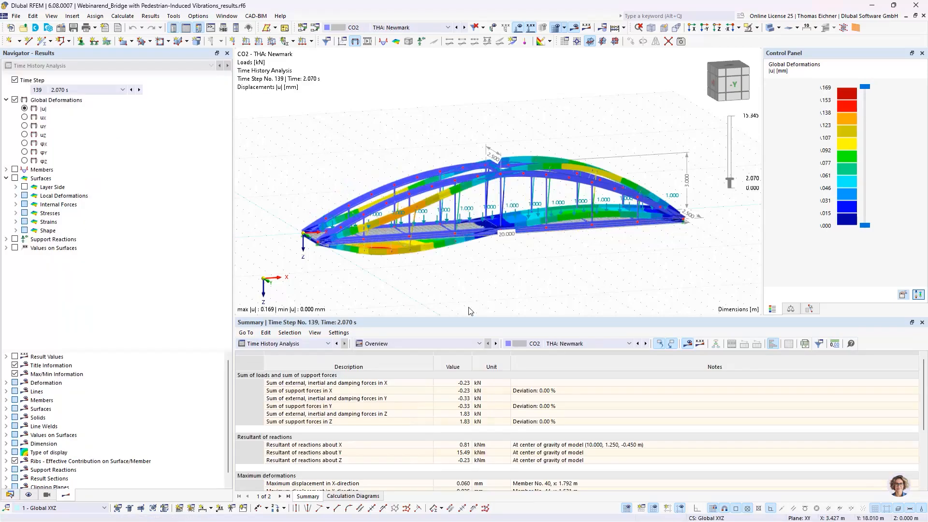
Examine the bridge's displacements at time step 139 in an enlarged model view, ending with a side view
drag(472, 321, 478, 354)
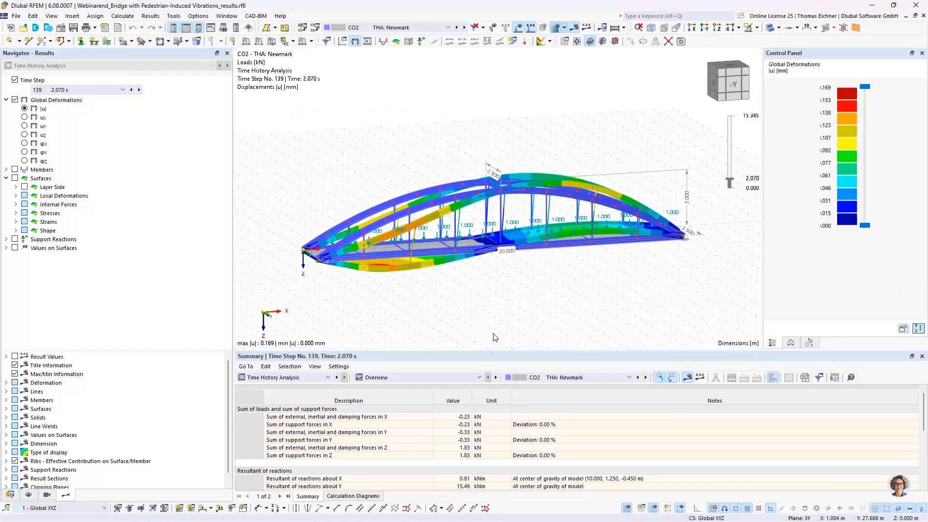
scroll(435, 281, down, 1)
scroll(561, 233, up, 1)
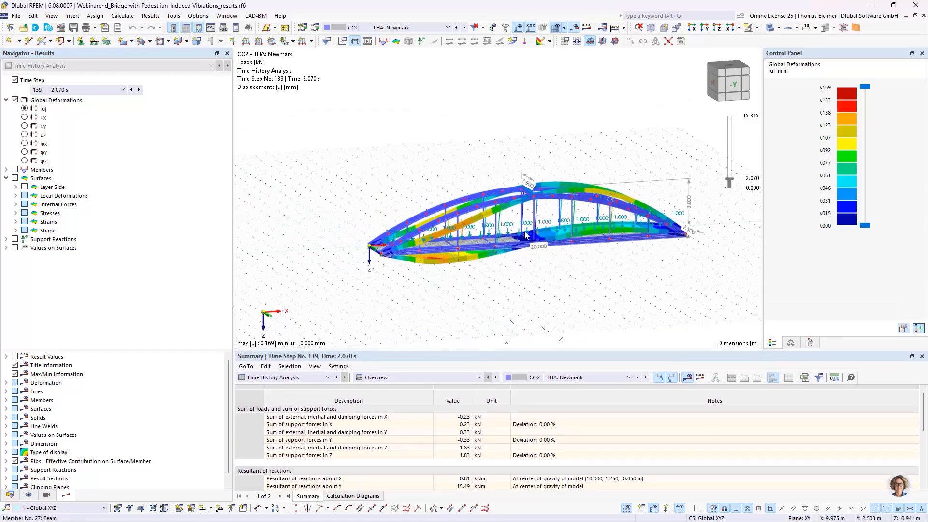
scroll(503, 233, up, 1)
ctrl+middle_drag(587, 290, 712, 295)
ctrl+middle_drag(570, 224, 407, 186)
scroll(470, 243, down, 1)
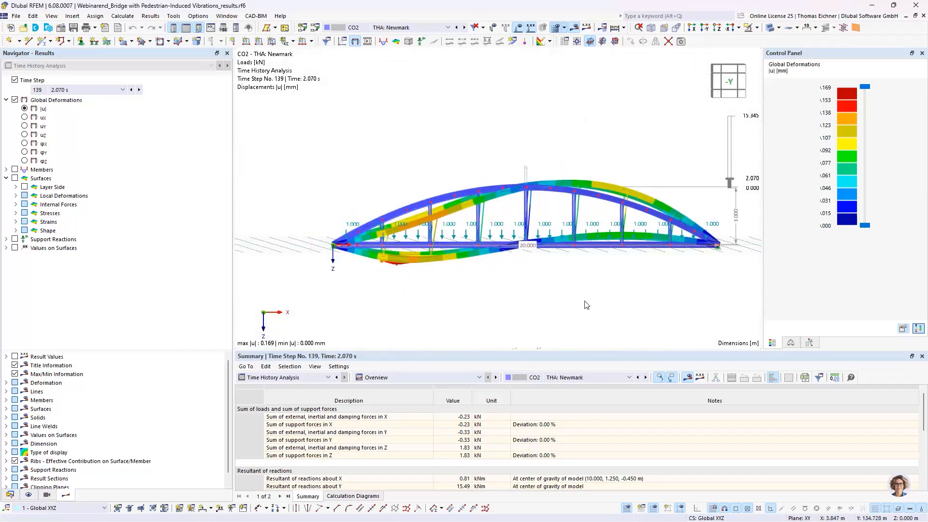
middle_drag(585, 303, 533, 280)
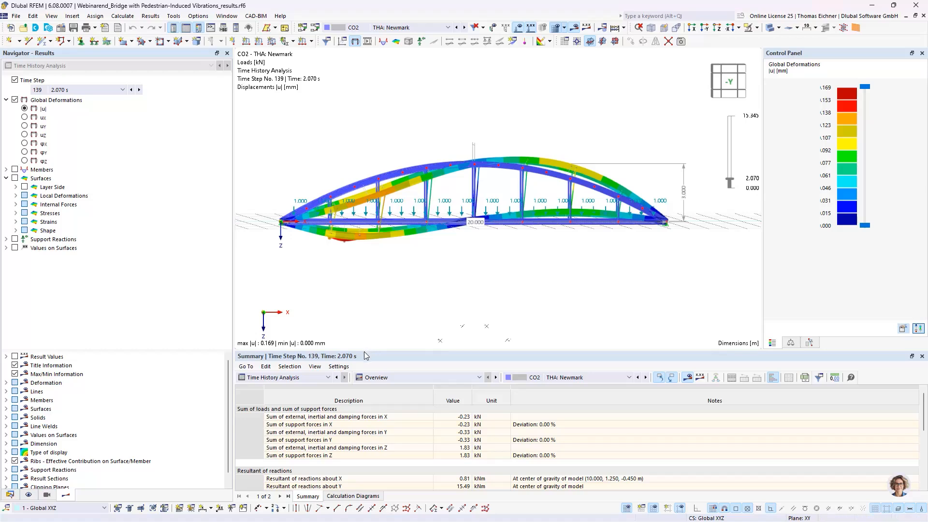
Enlarge the results table area and display the time history results at time step 115 (1.710 s)
drag(364, 351, 406, 245)
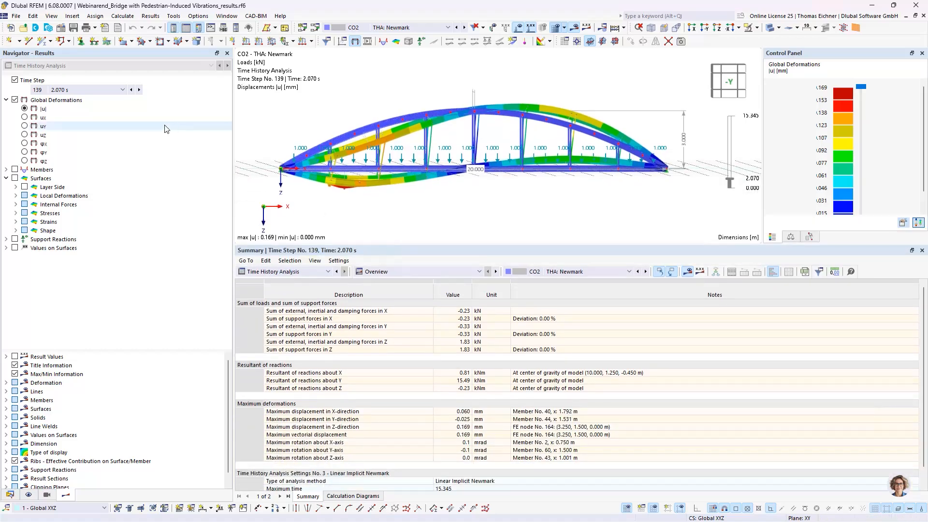
click(87, 89)
click(53, 138)
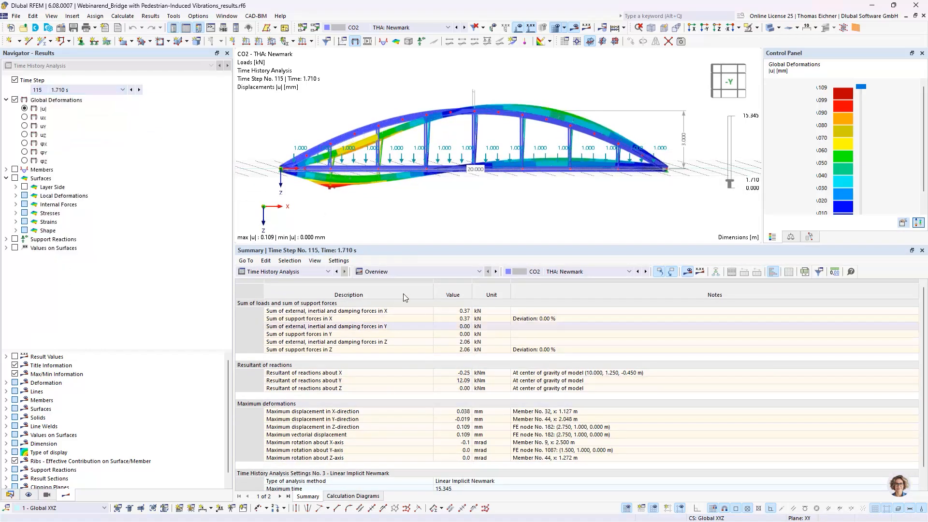
Show the results by member and examine the global deformation values and extremes of member 1
click(408, 271)
click(388, 296)
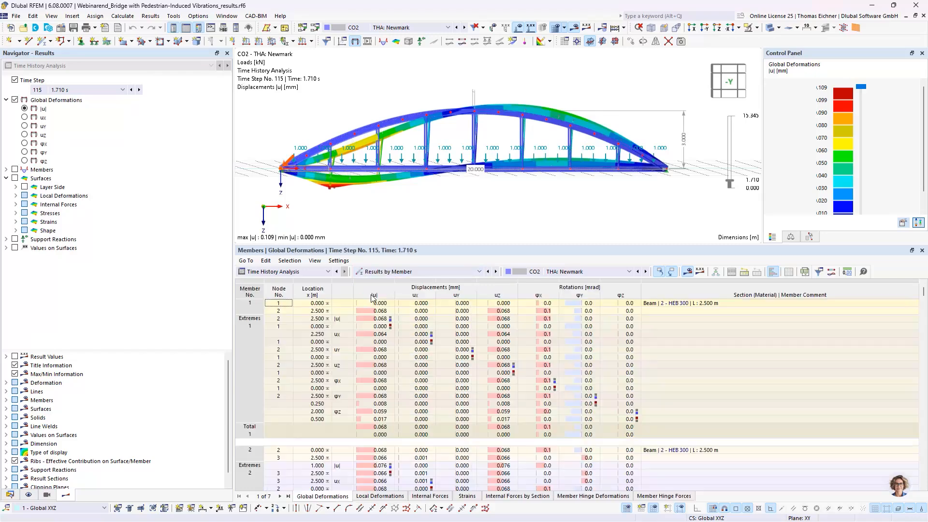
click(477, 365)
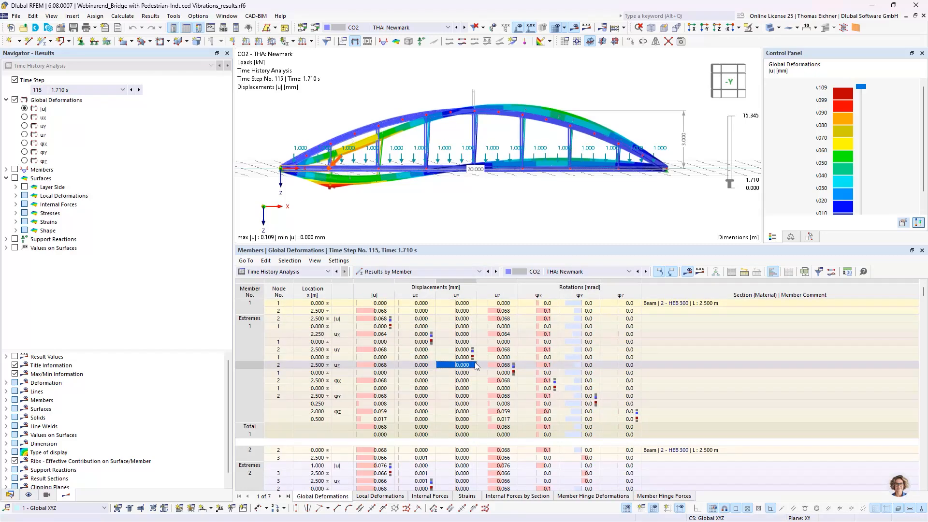
click(463, 357)
click(462, 350)
click(462, 342)
click(463, 334)
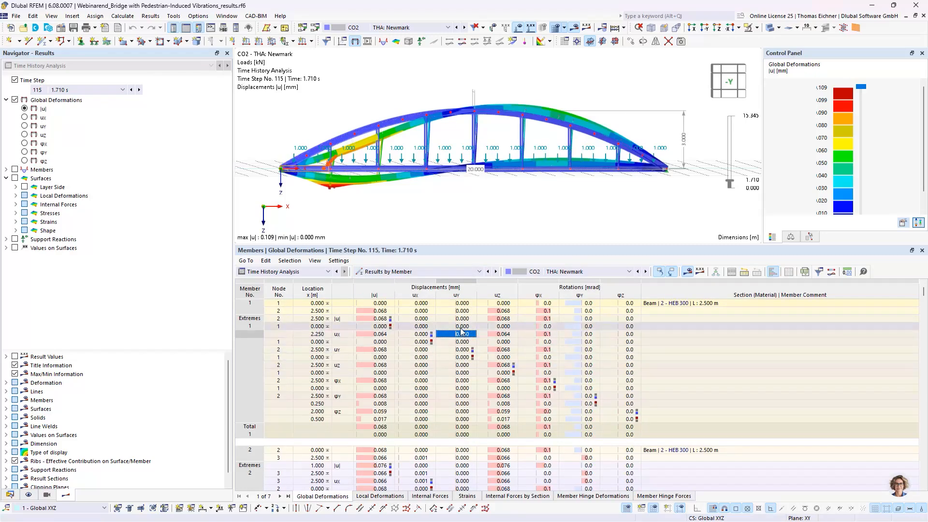
click(462, 326)
click(462, 319)
click(462, 342)
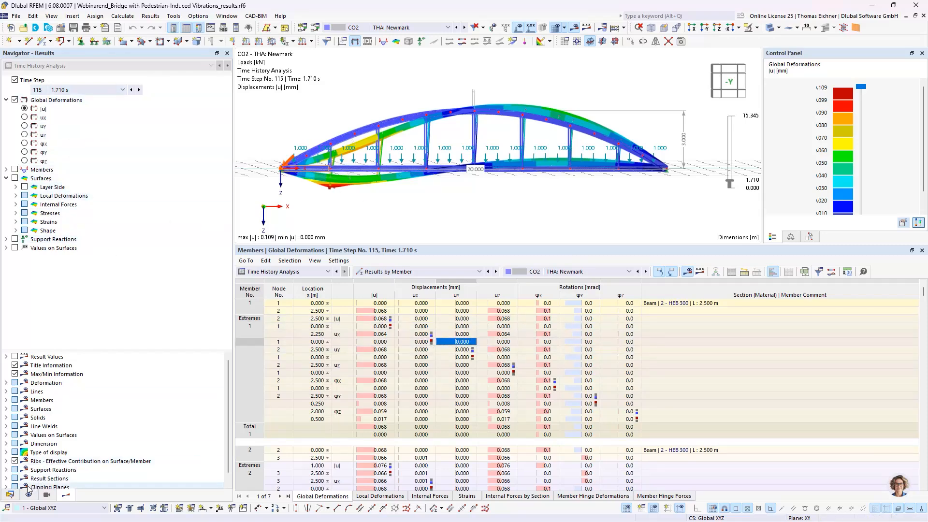
List the model's calculation diagrams and open CD1, the CO1 displacement diagram at node 49
click(10, 495)
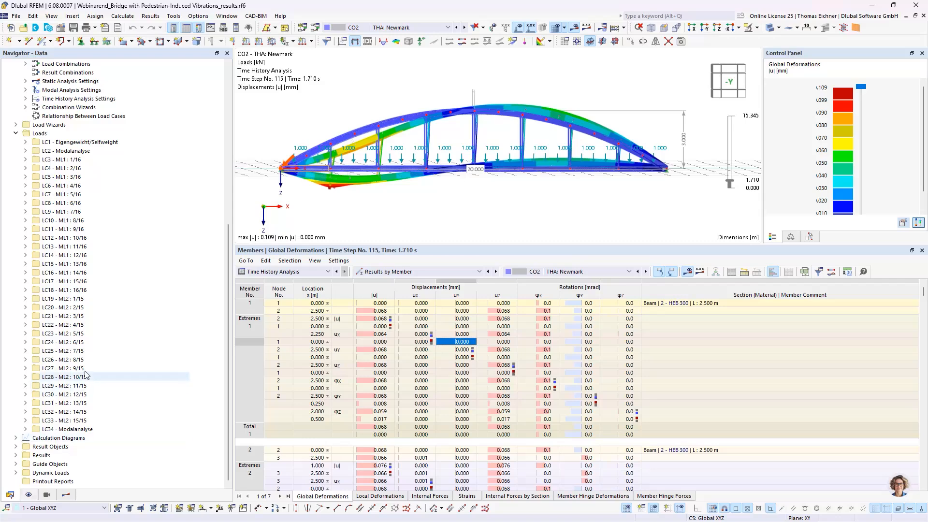
click(16, 438)
scroll(107, 419, down, 3)
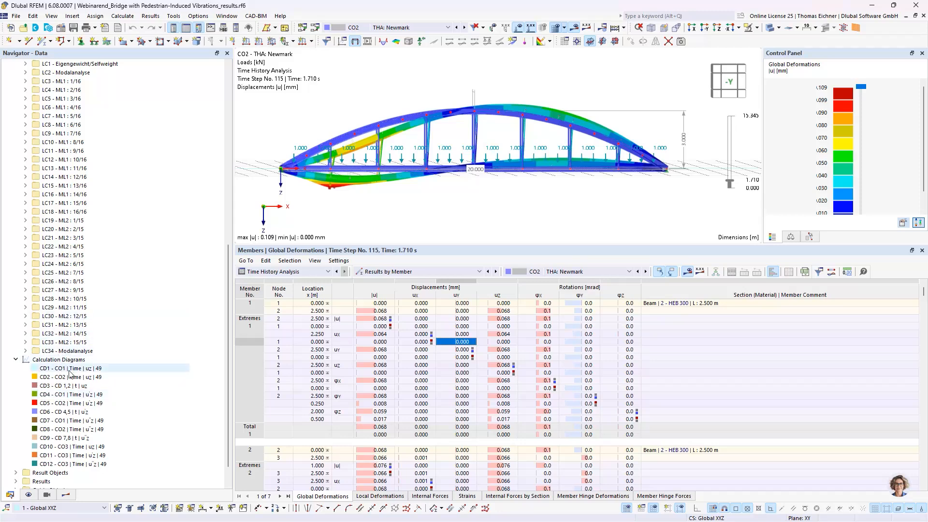
double_click(70, 369)
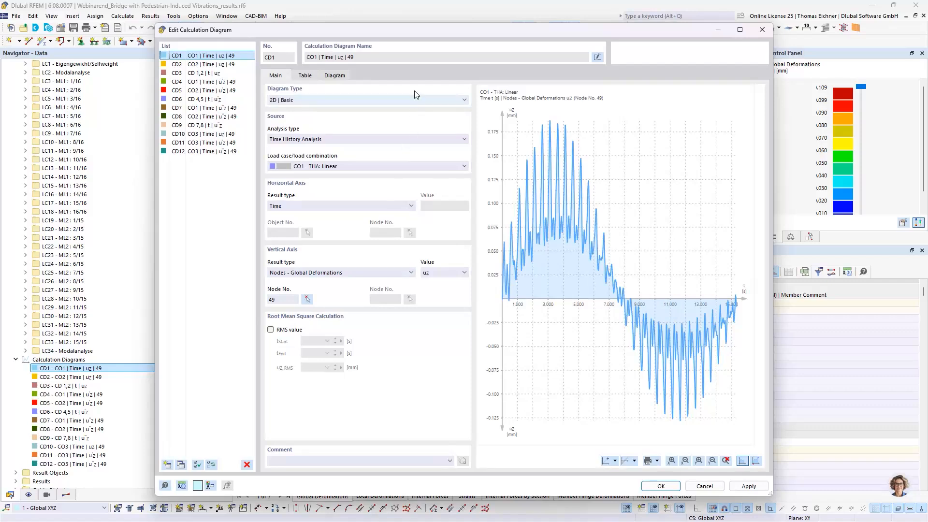
Start the graphical node selection for diagram CD1 and locate the evaluated node on the bridge in an inclined view
drag(420, 42, 573, 150)
click(459, 409)
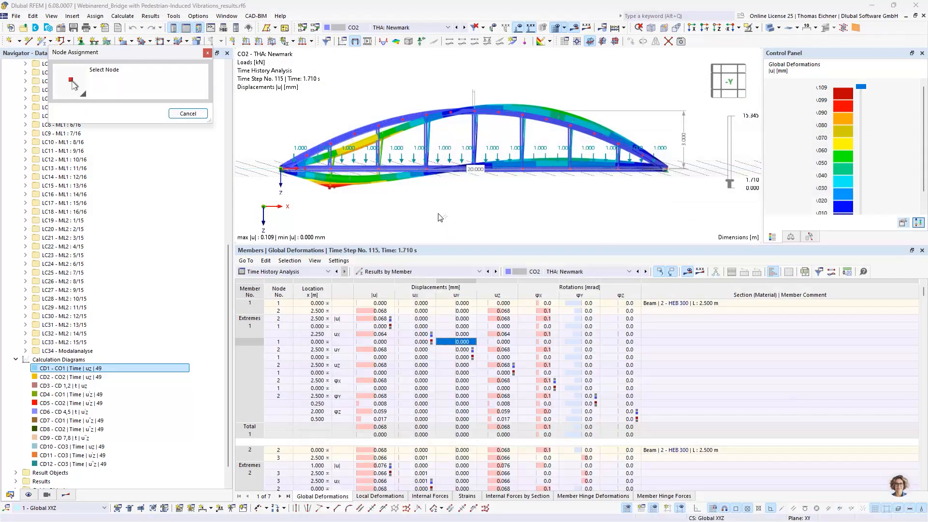
ctrl+middle_drag(393, 101, 354, 171)
scroll(392, 141, up, 2)
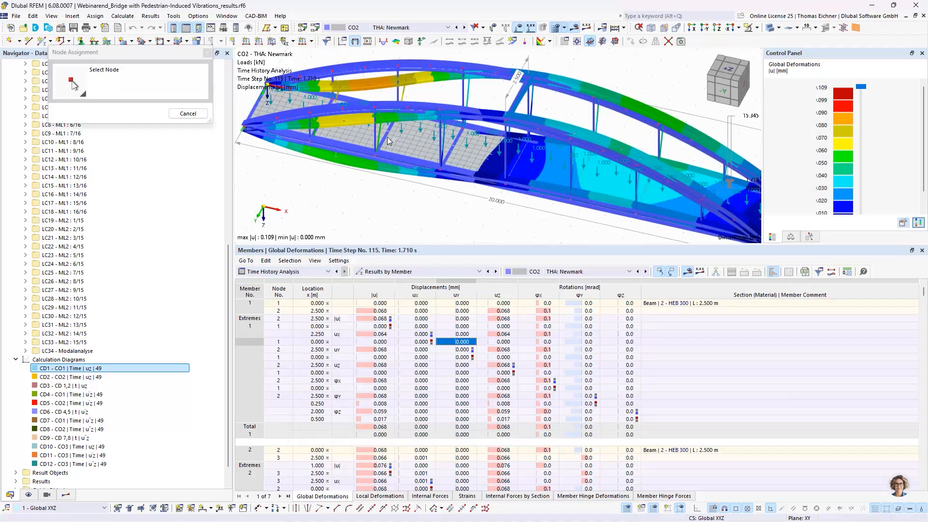
click(386, 134)
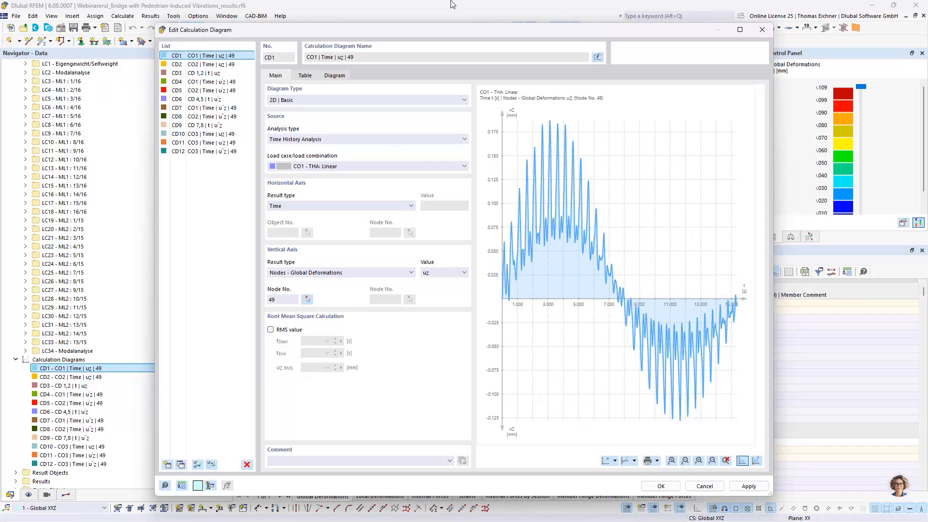
drag(434, 57, 426, 324)
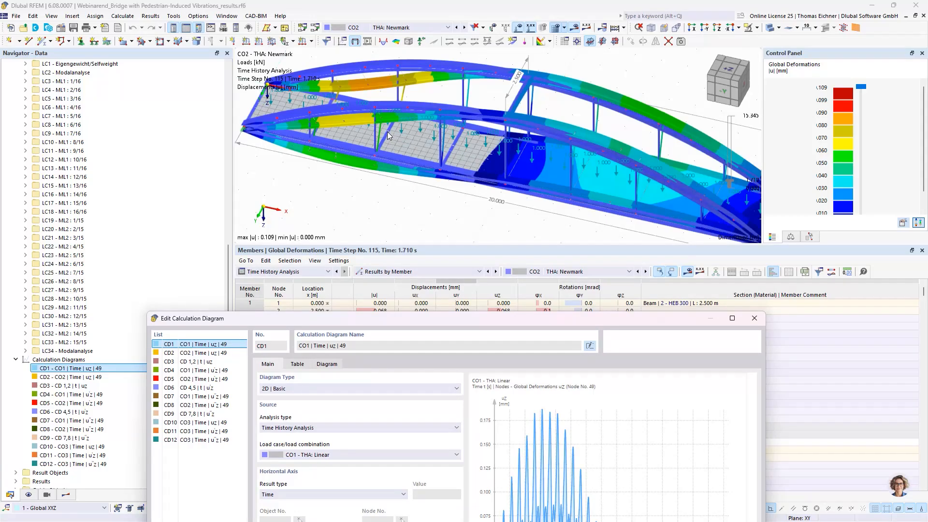
drag(427, 329, 400, 36)
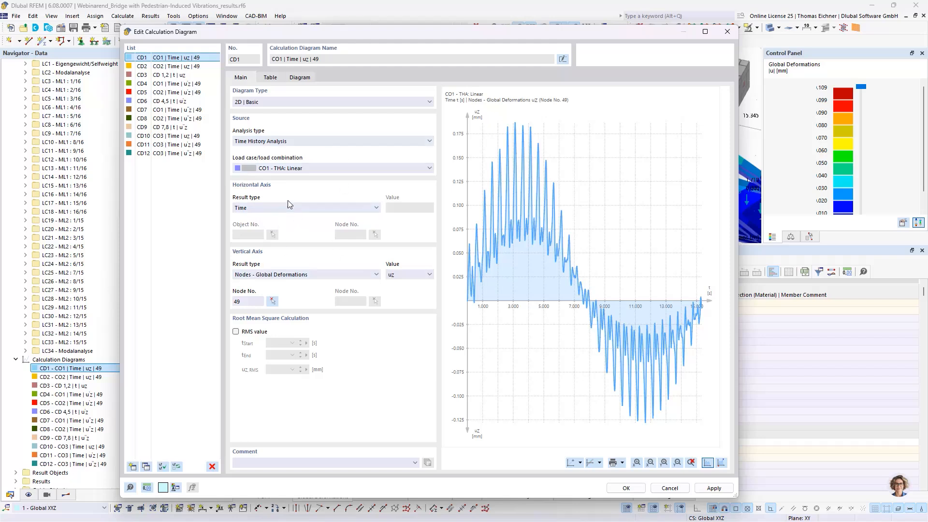
Review the vertical axis result types and the node number setting of diagram CD1, choosing Nodes - Global Deformations
click(260, 277)
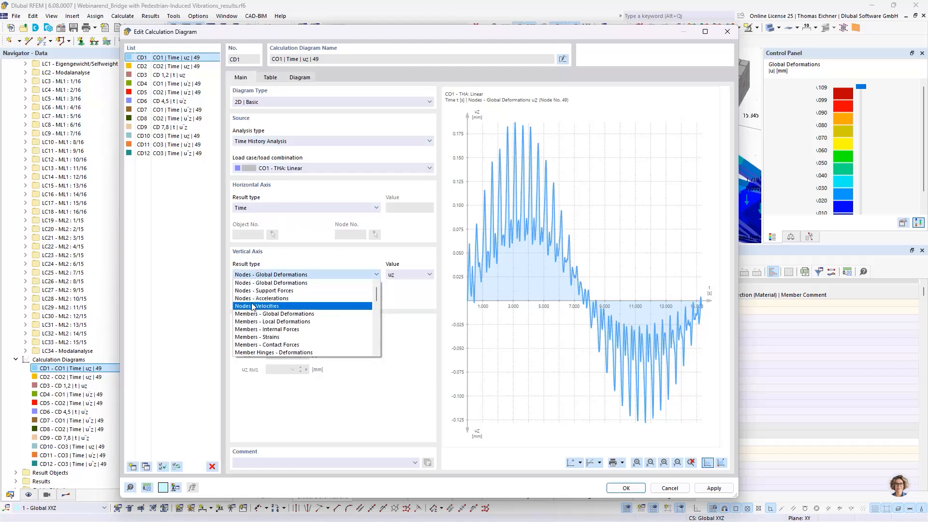
click(270, 282)
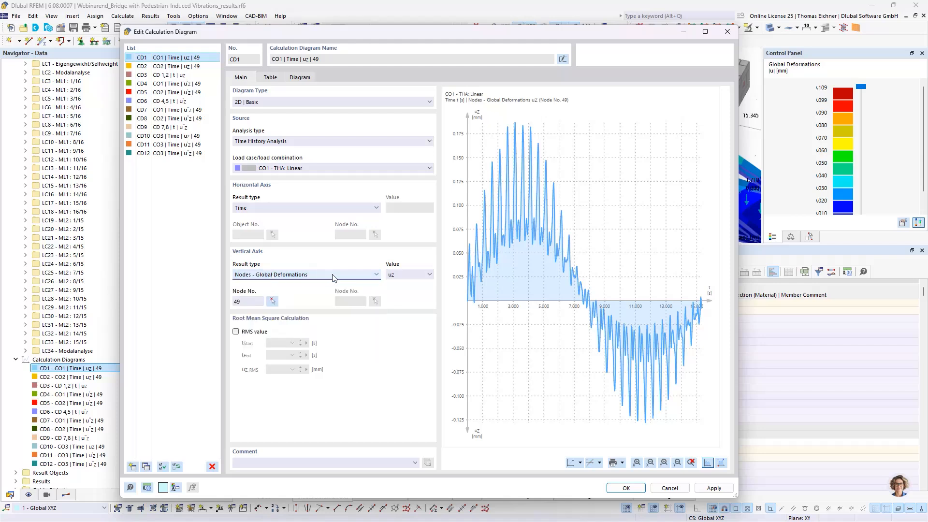
click(262, 302)
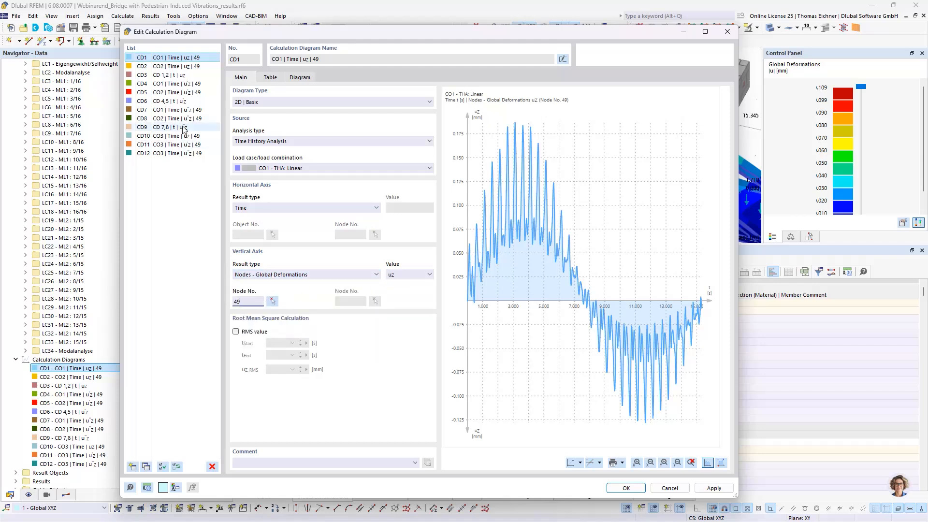
click(177, 58)
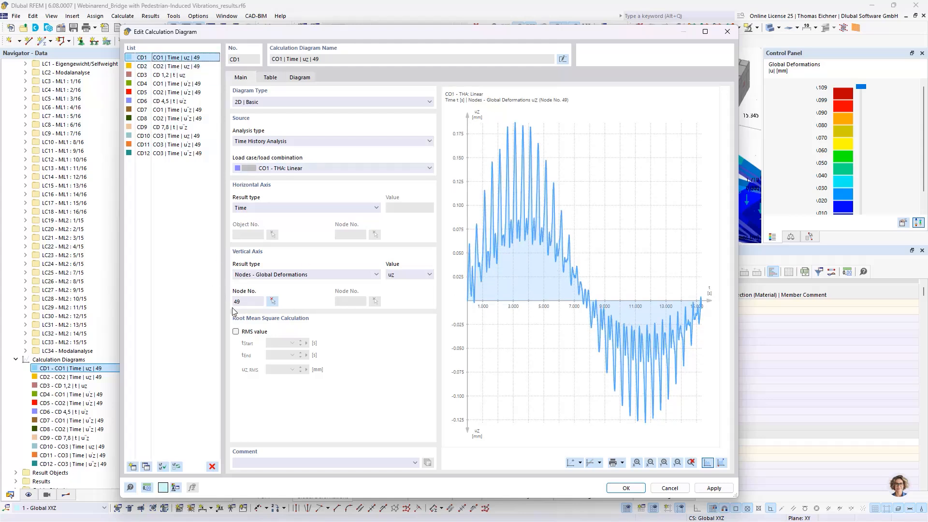
View the CO2 displacement diagram CD2, the velocity diagrams CD4 and CD5, and the CO2 acceleration diagram CD8
click(177, 66)
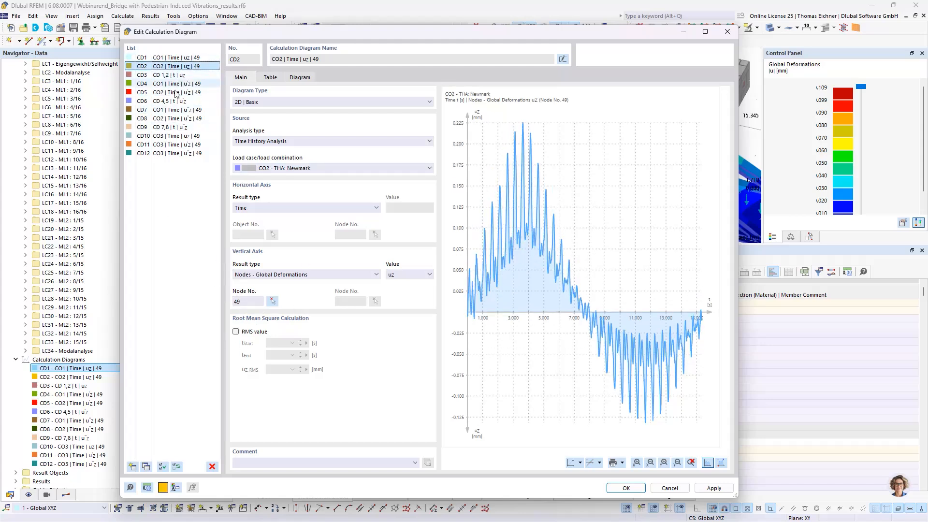
click(179, 85)
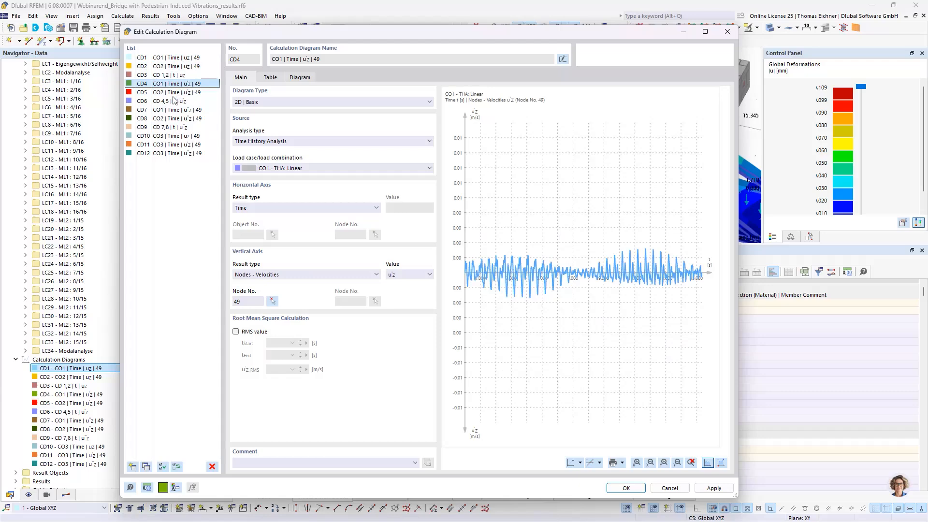
click(176, 93)
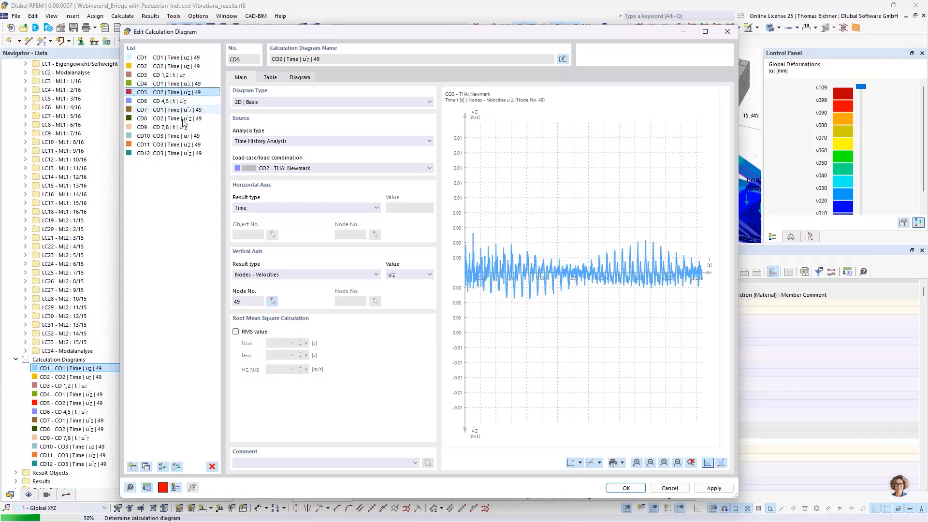
click(185, 119)
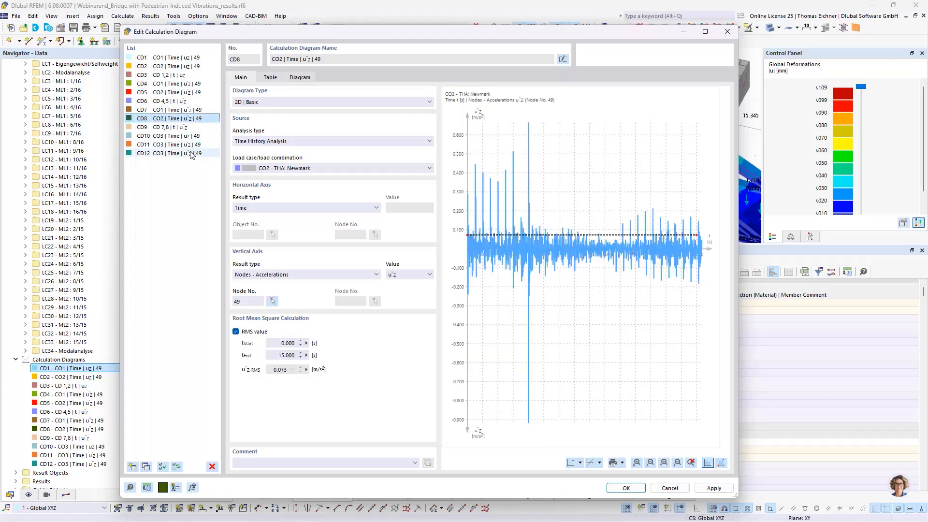
Compare the vertical displacement curves of CD1 for the linear analysis and CD2 for the Newmark analysis
click(175, 58)
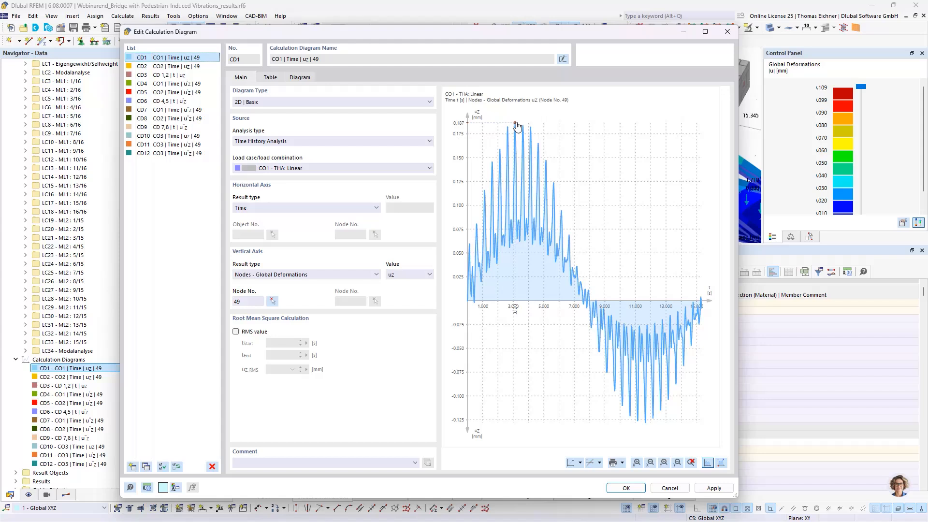
key(Down)
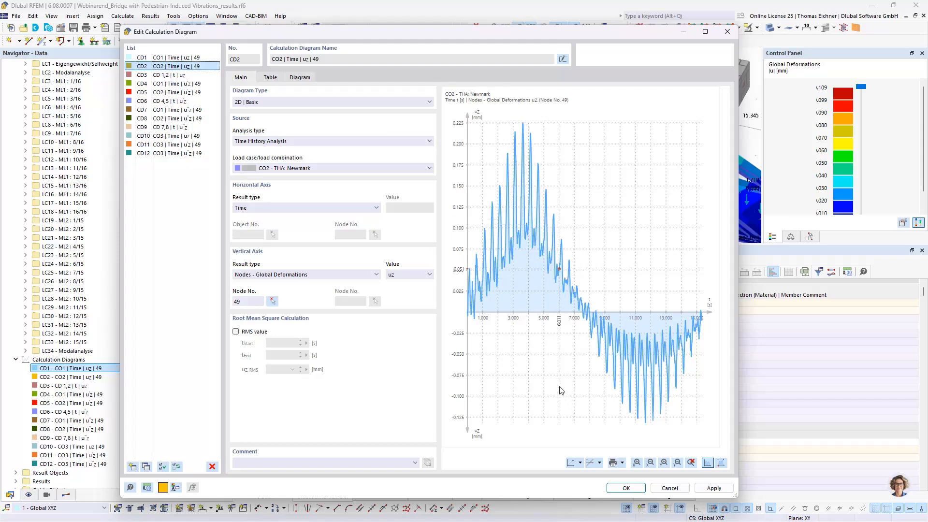
click(156, 57)
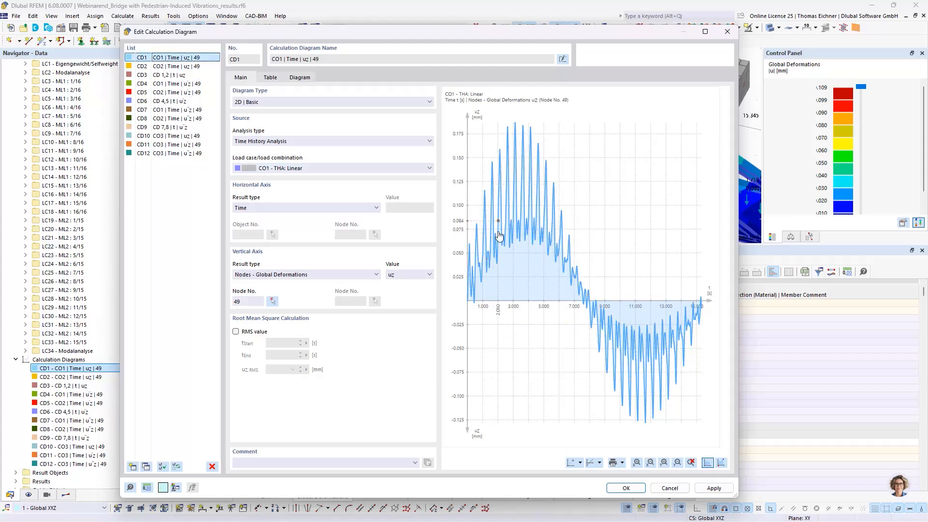
click(186, 66)
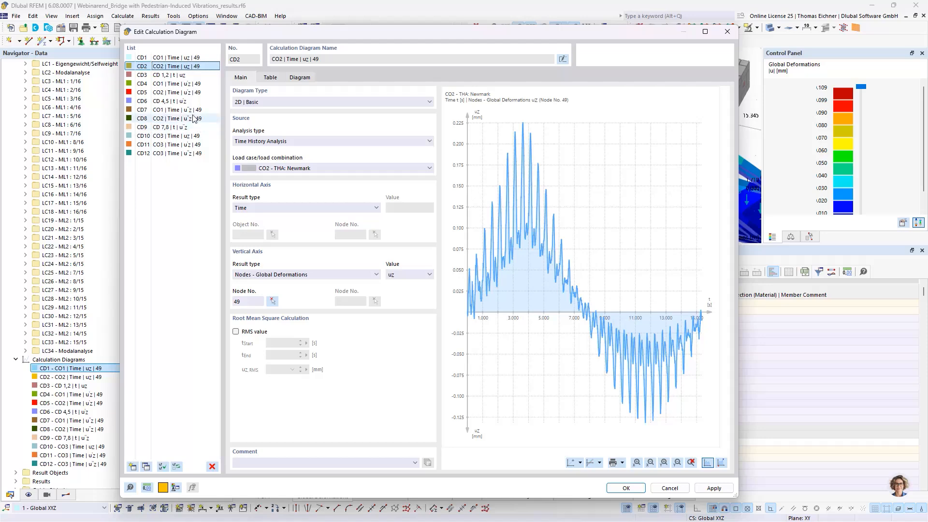
Display the CO1 acceleration diagram CD7 and examine its root mean square value
click(164, 118)
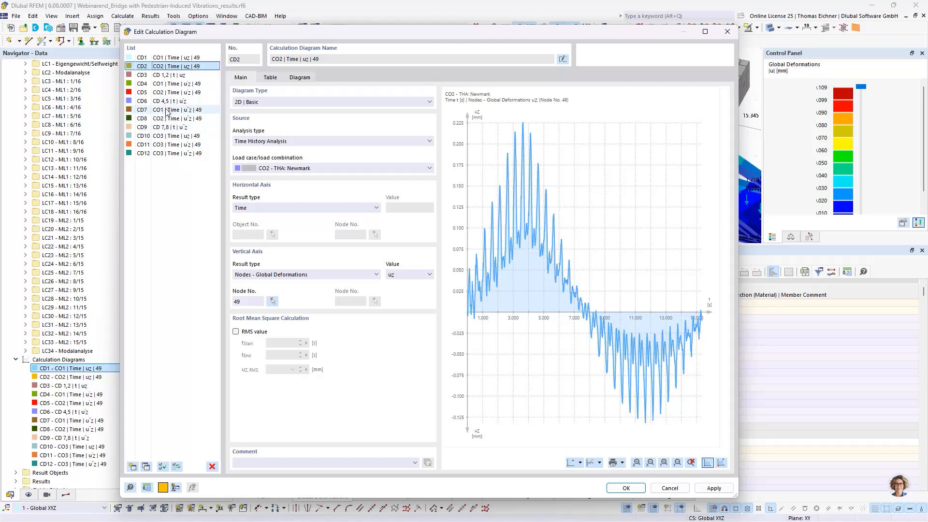
click(167, 110)
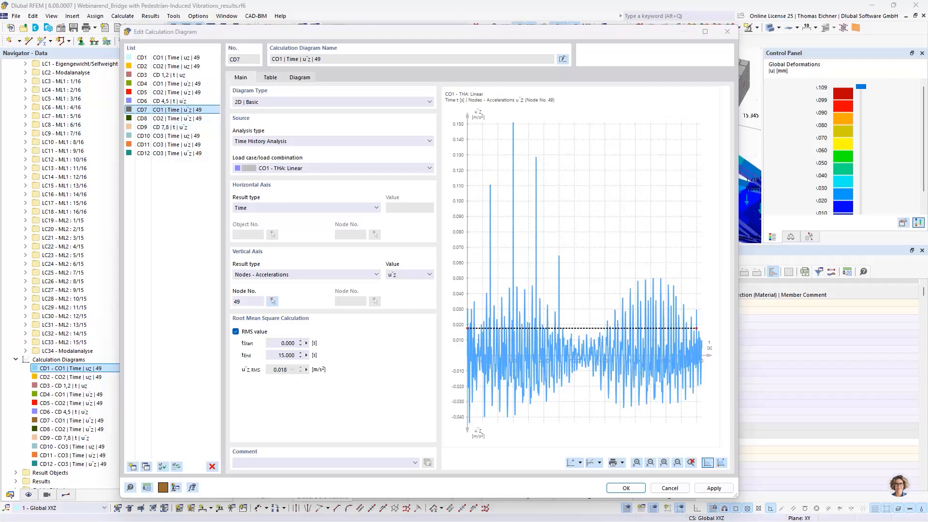
key(alt+Tab)
click(623, 361)
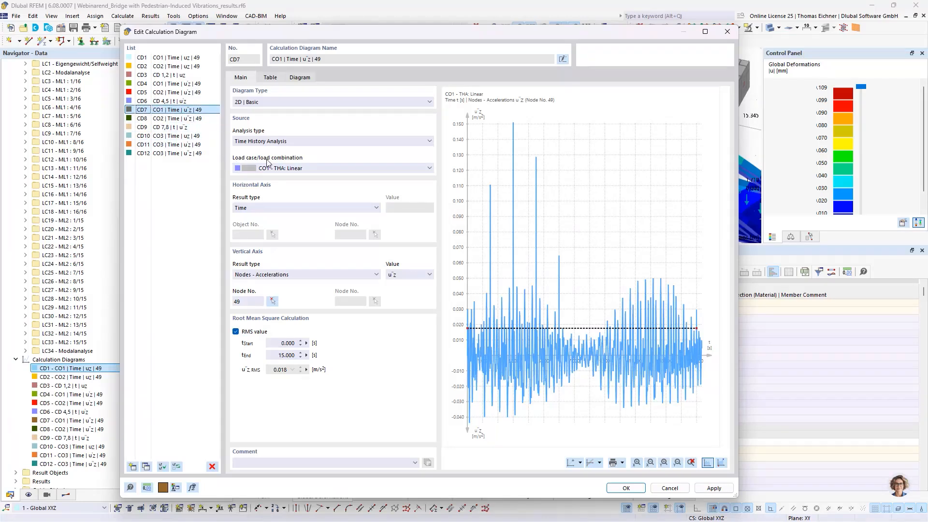
click(275, 376)
Compare the acceleration curves and RMS values of CD7 for CO1 and CD8 for CO2, ending on CD7
click(187, 120)
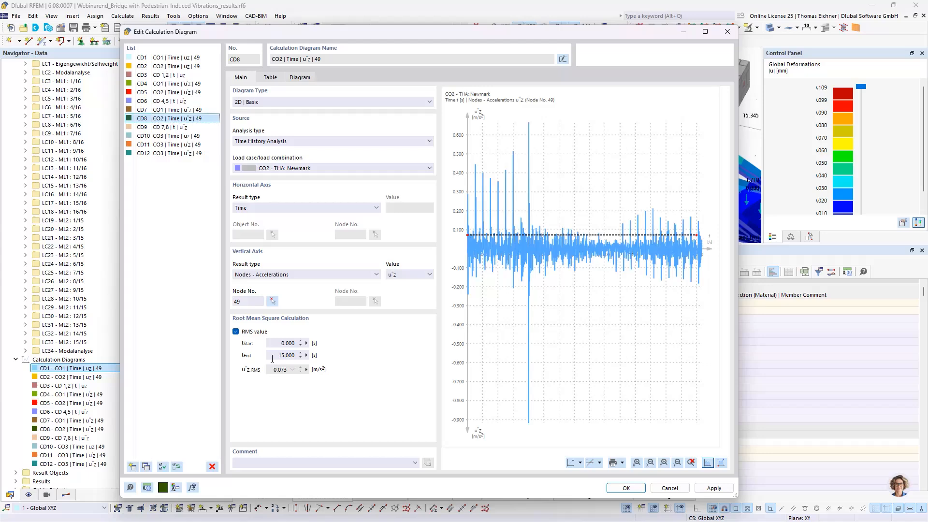
click(185, 111)
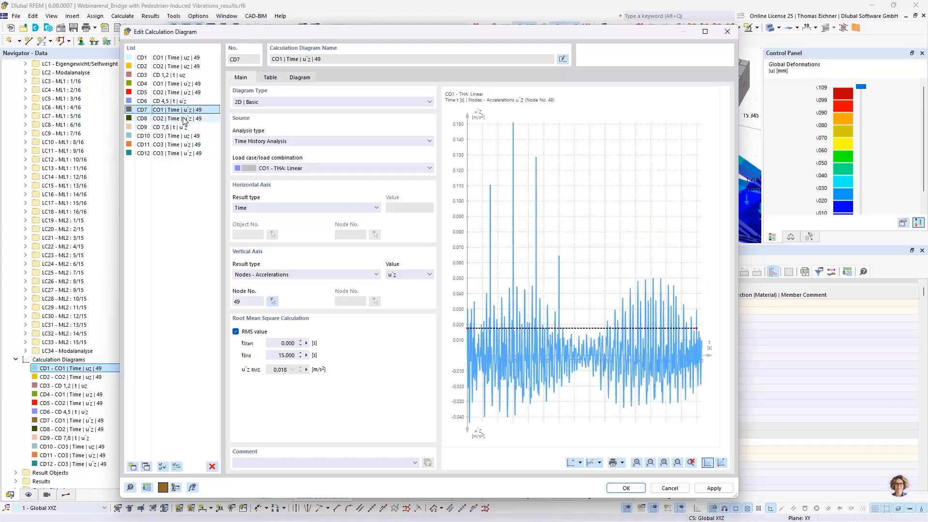
click(184, 120)
click(185, 111)
click(186, 119)
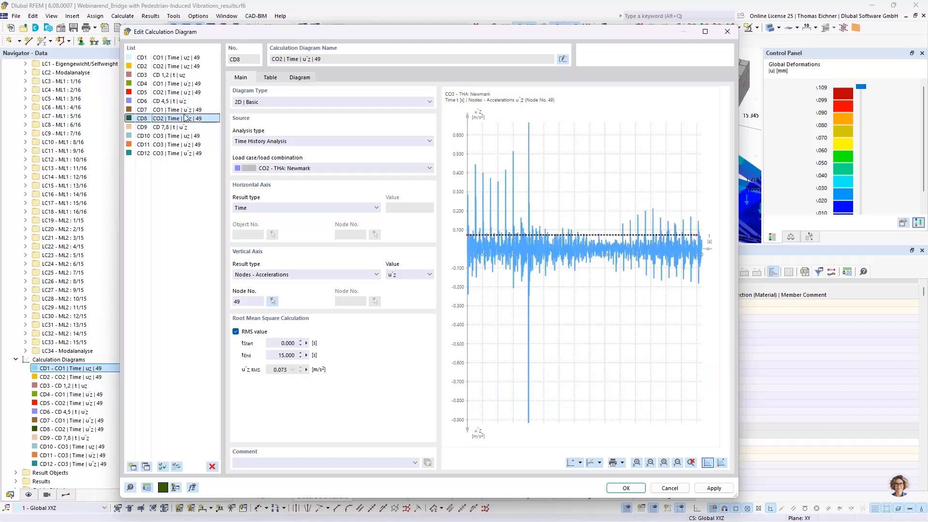
click(186, 110)
click(187, 118)
click(187, 110)
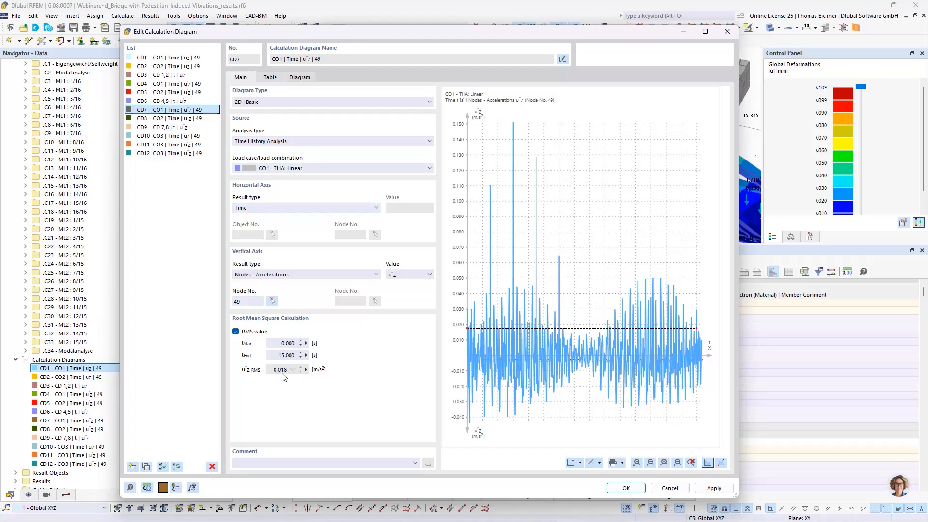
Check the RMS acceleration in the CO3 diagram CD12 and display the group diagram CD9 combining CD7 and CD8
click(179, 153)
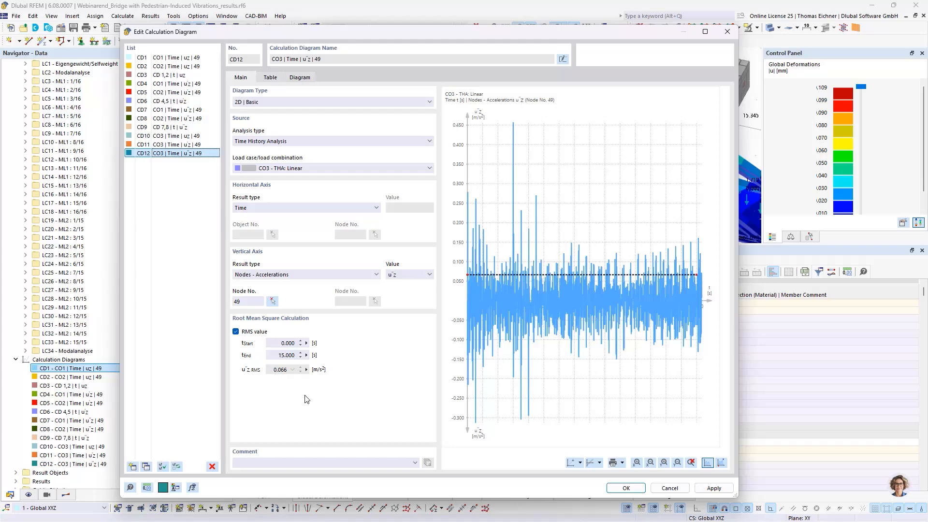
double_click(285, 371)
click(169, 127)
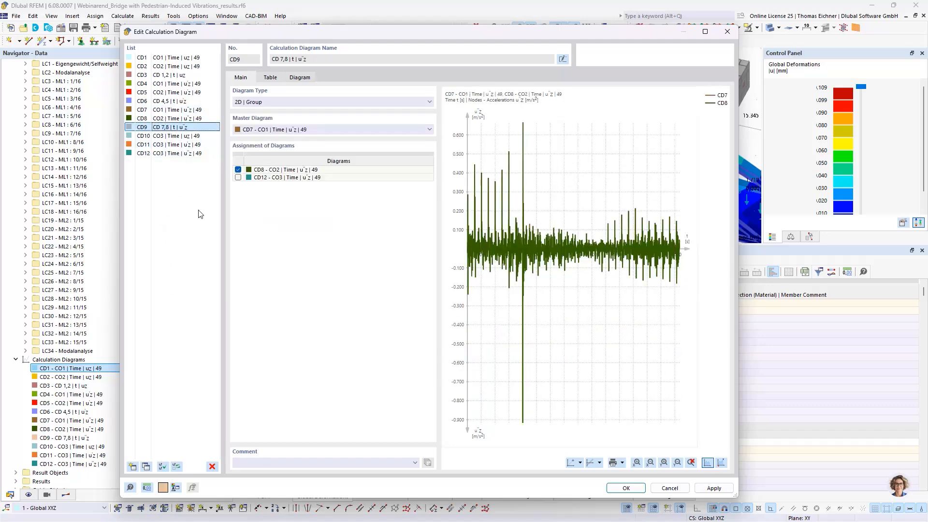
Compare the Newmark acceleration diagram CD8 with the CO3 acceleration, velocity and deformation diagrams CD12, CD11 and CD10
click(177, 119)
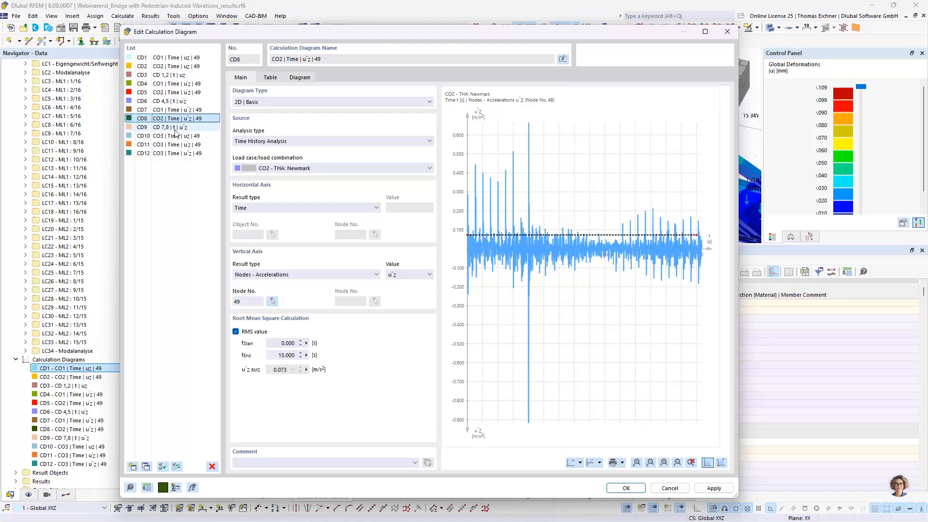
click(177, 153)
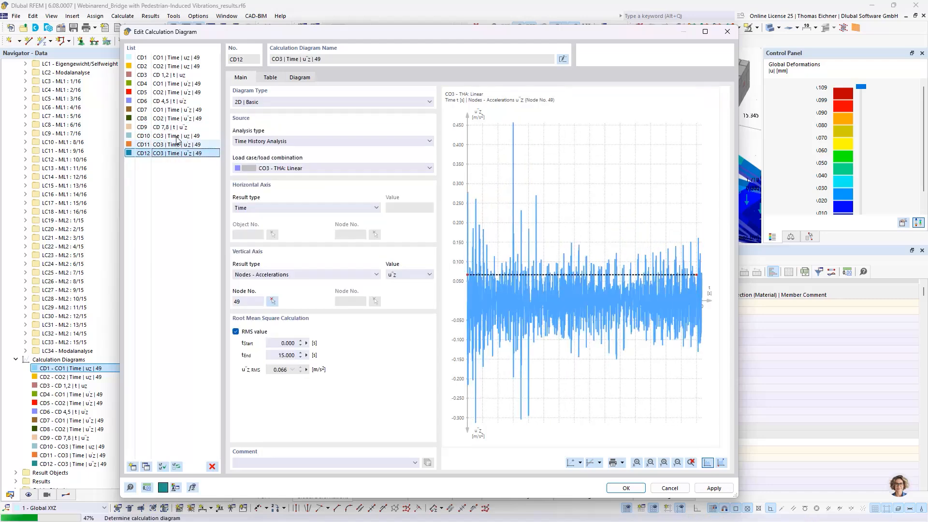
click(177, 143)
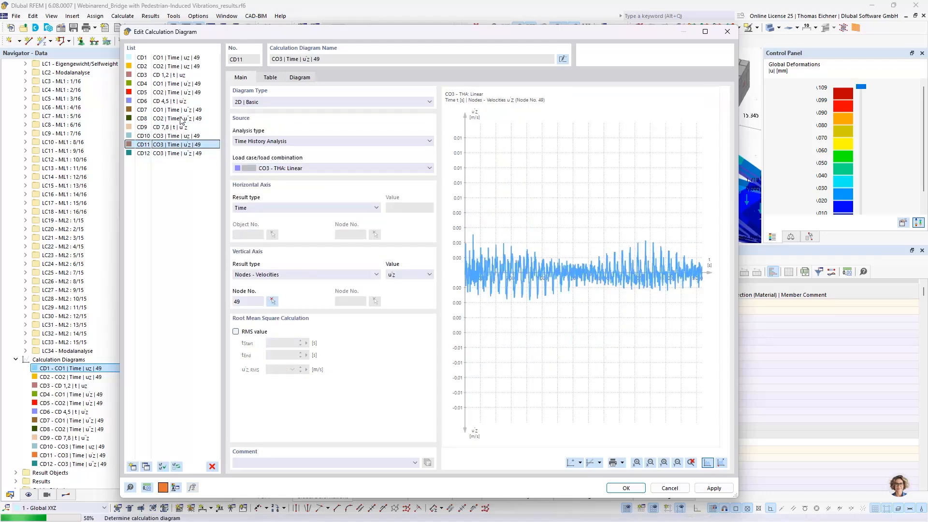
click(179, 136)
Display the CD2 result table down to time step 1024 and export it as an XLSX file to the Downloads folder
click(184, 66)
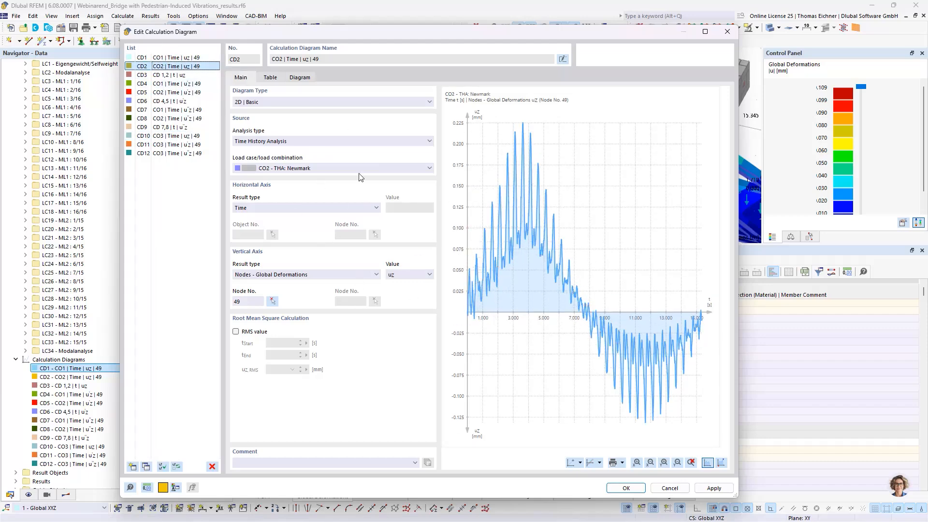
click(276, 78)
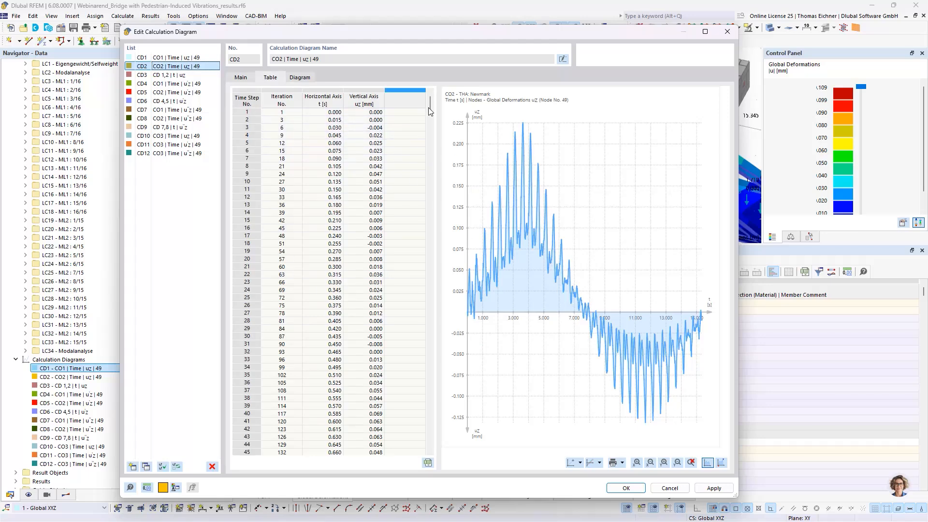
drag(430, 108, 430, 445)
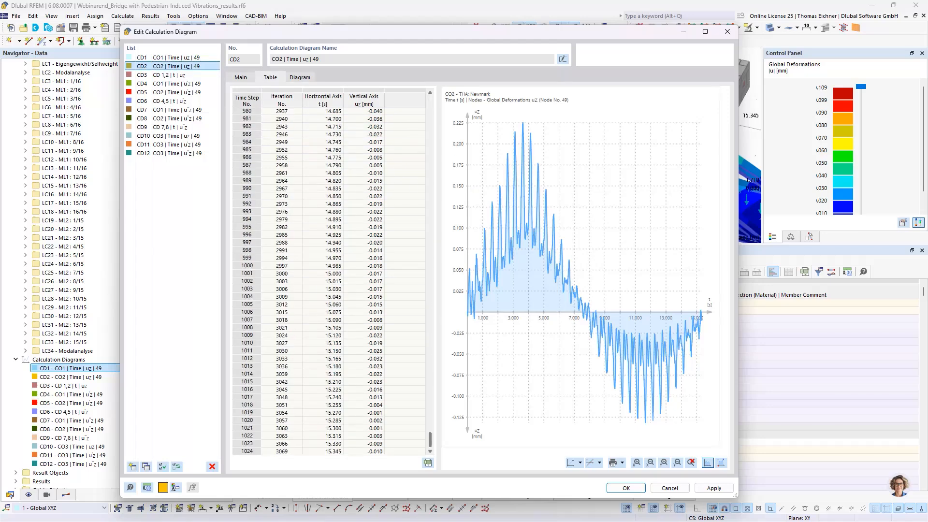
click(248, 452)
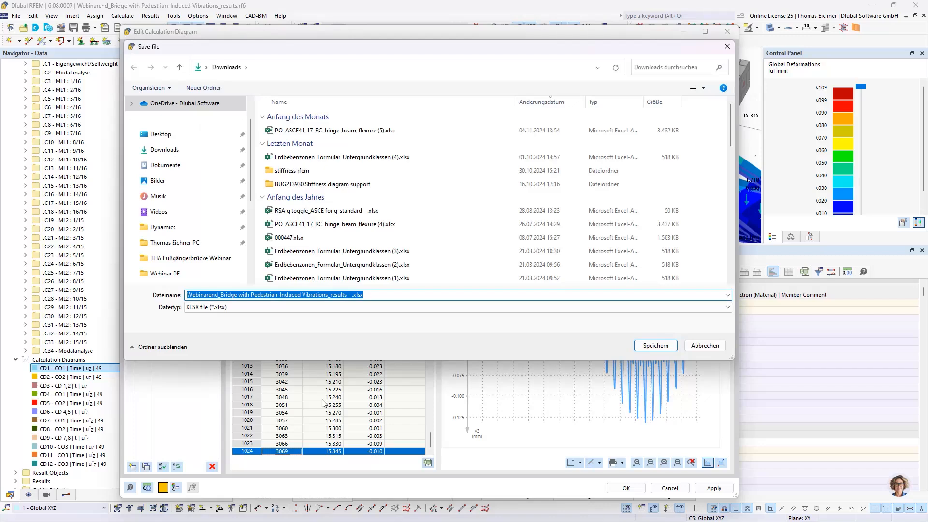
click(212, 295)
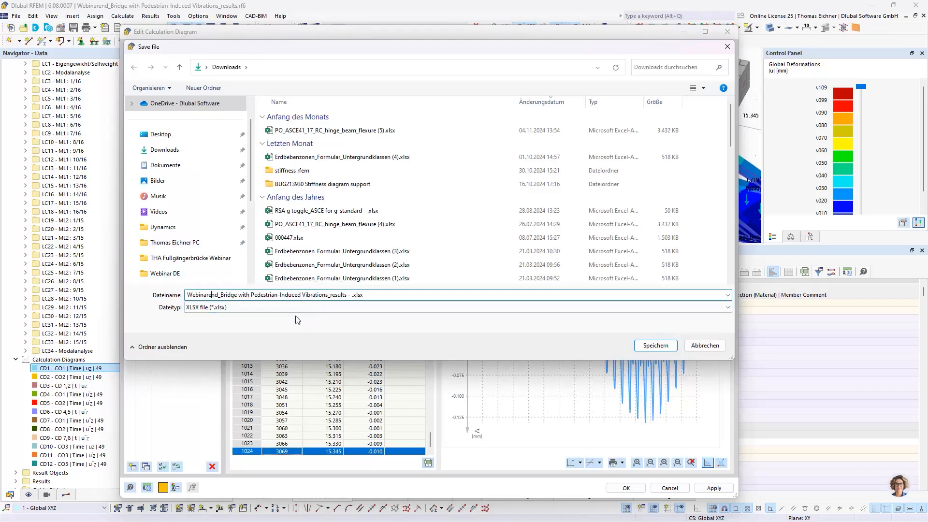
click(655, 346)
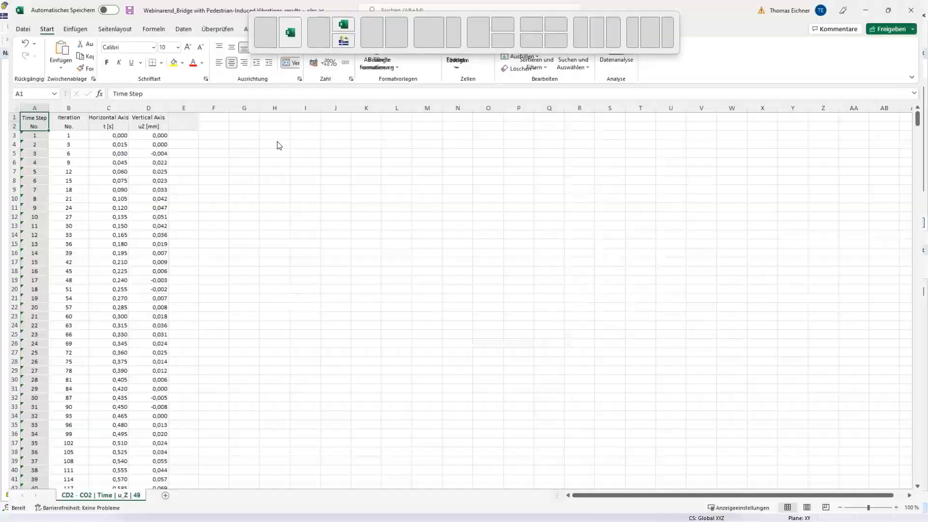
Examine the exported CD2 time step, iteration, time and displacement columns in Excel
drag(46, 143, 179, 327)
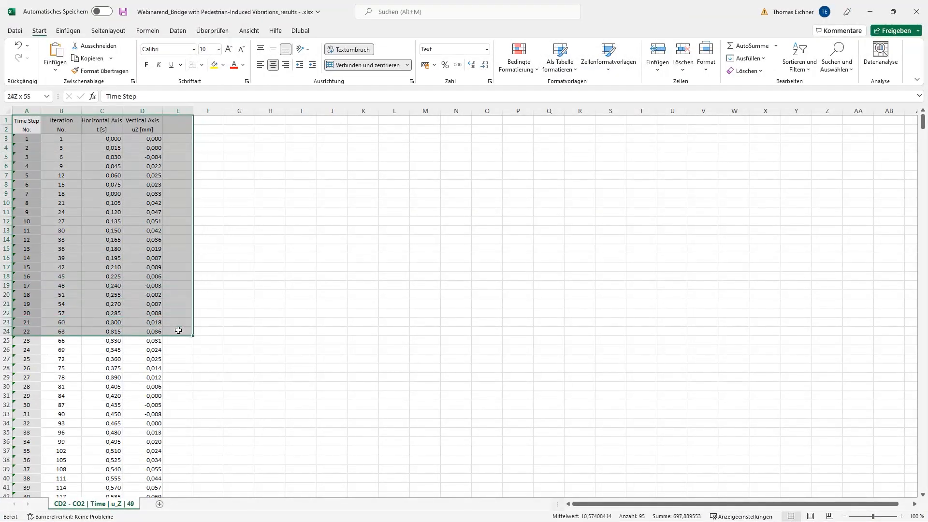
click(239, 349)
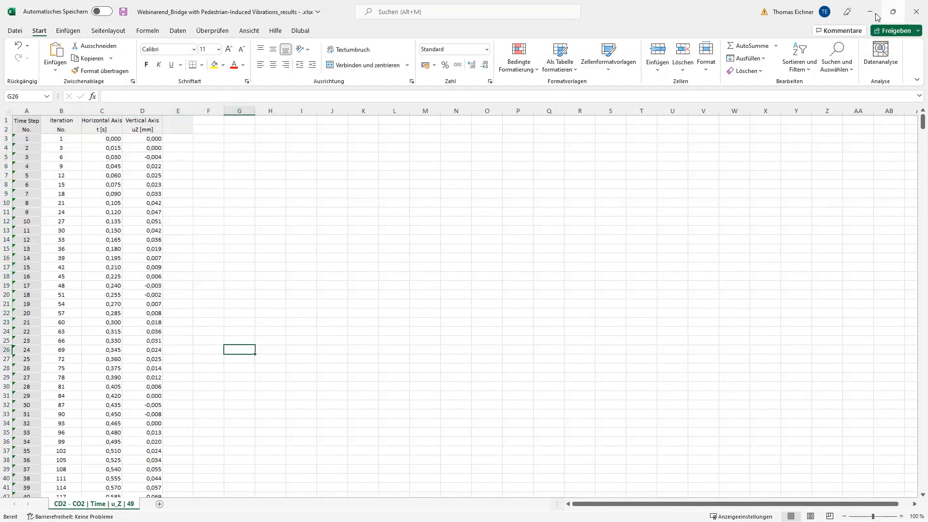
click(578, 267)
drag(608, 14, 457, 1)
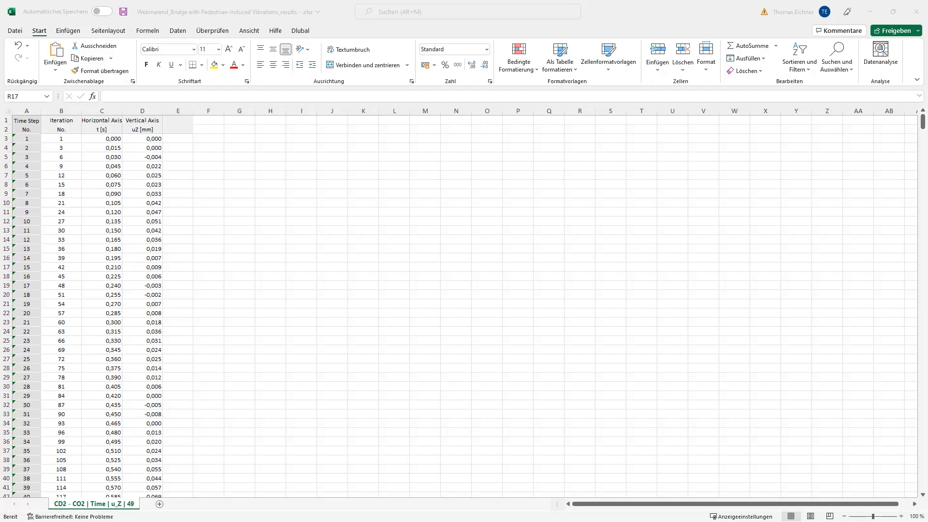
Paste the columns from E onward of FFT-Postprocessing.xlsx into the exported CD2 sheet, starting at column E
click(178, 111)
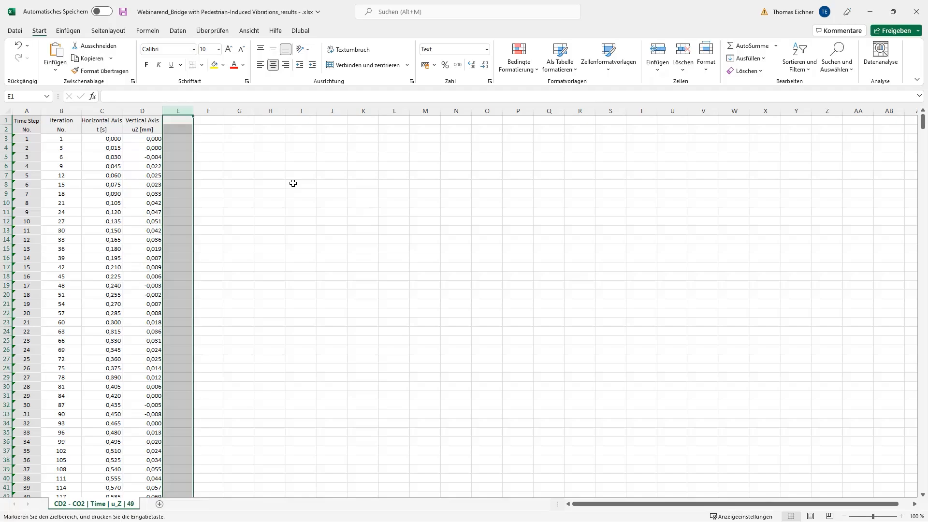
drag(927, 229, 437, 1)
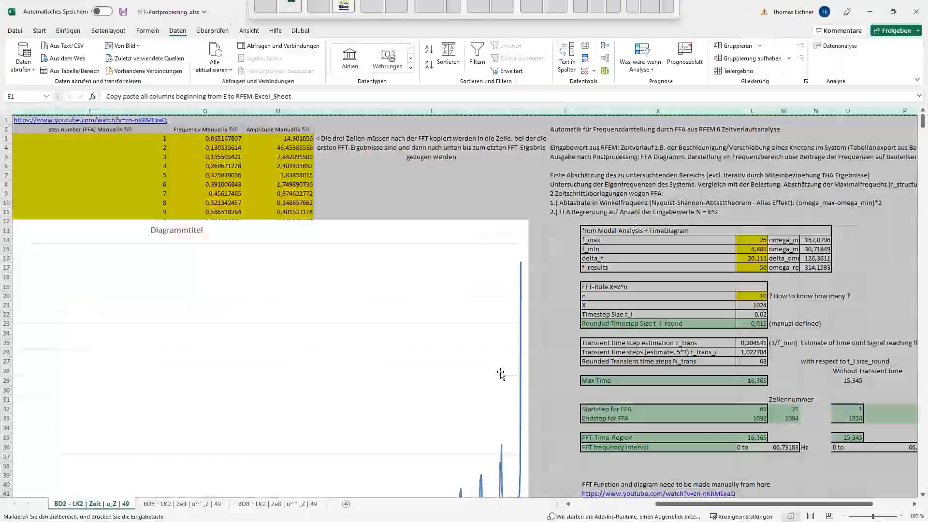
drag(666, 504, 523, 485)
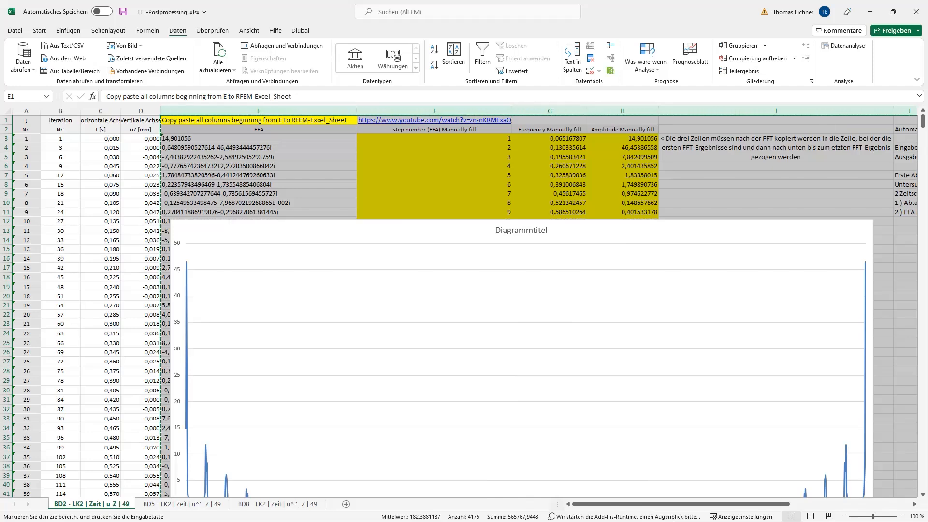
double_click(636, 13)
drag(636, 14, 927, 194)
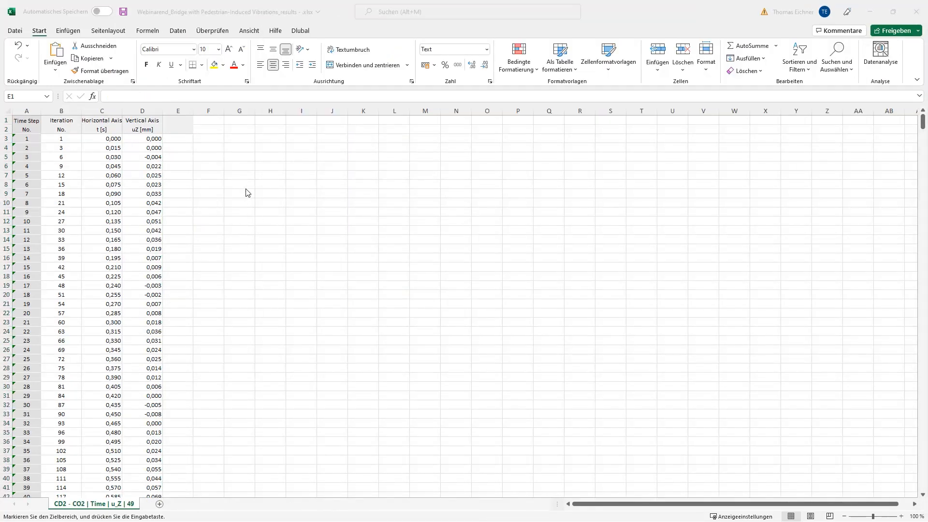
click(181, 108)
key(ctrl+v)
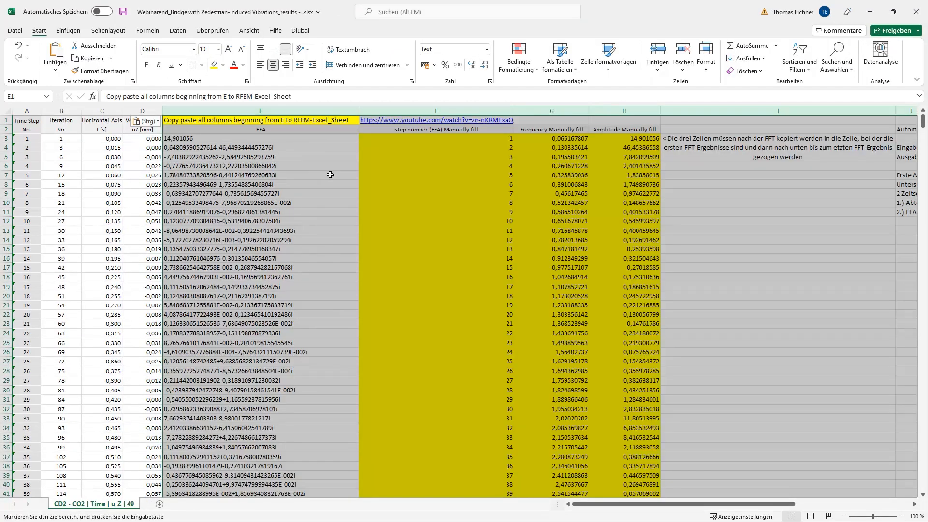
Delete the pasted FFT diagram from the CD2 sheet
click(725, 221)
ctrl+scroll(320, 224, down, 4)
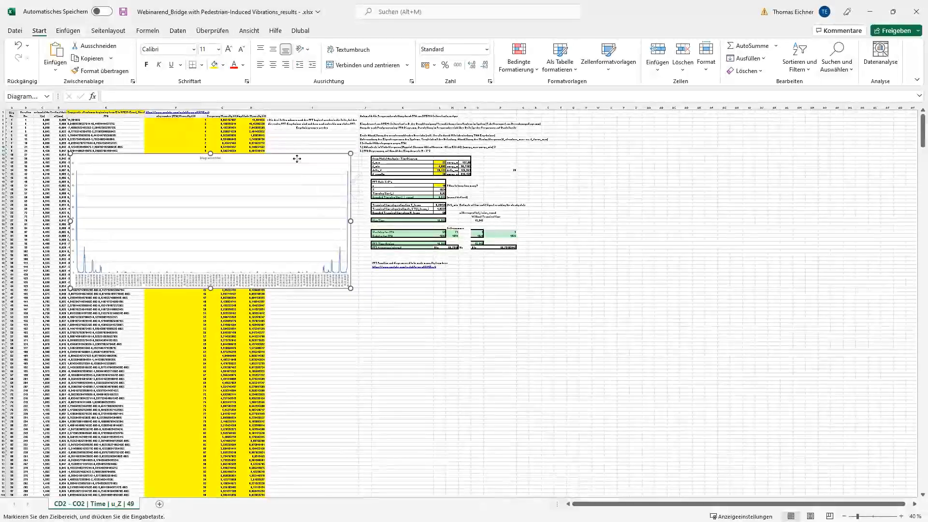
click(296, 157)
key(Delete)
click(585, 239)
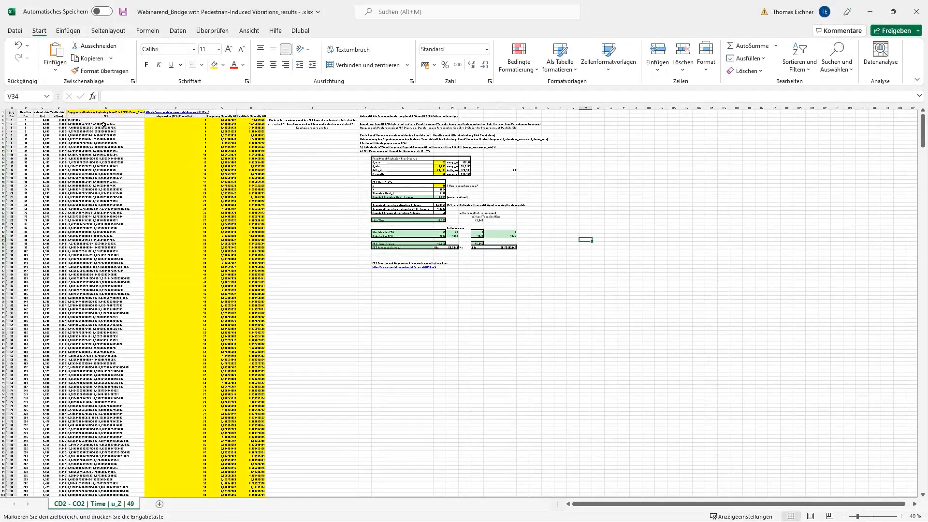
Clear the old FFA, step number, frequency and amplitude values from row 4 downward, plus the FFA value in E3
drag(104, 125, 261, 521)
key(Delete)
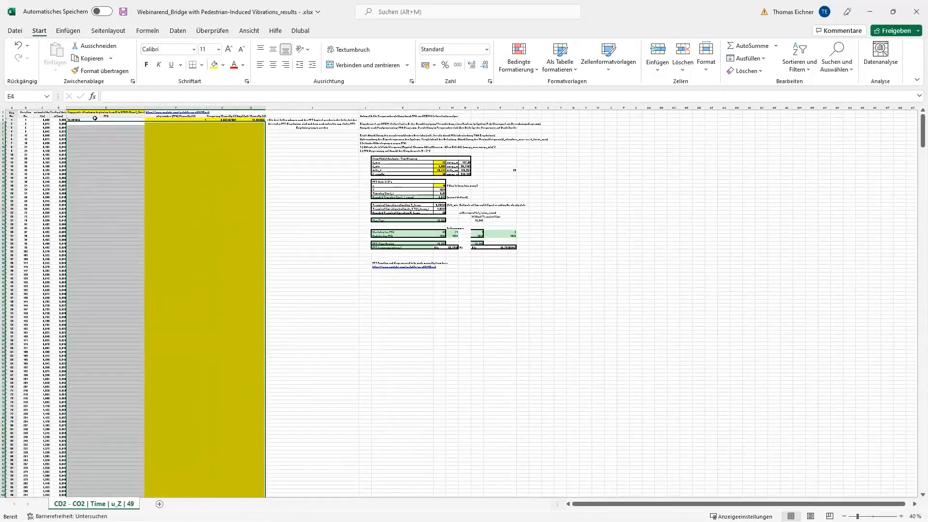
click(95, 118)
key(Delete)
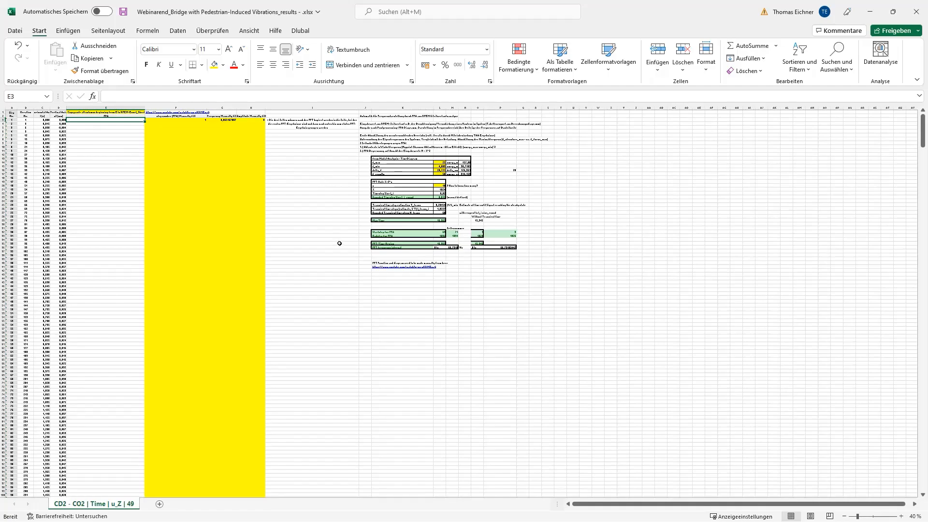
Examine the emptied FFT columns and the note in I3 on copying the three cells down after the FFT
ctrl+scroll(339, 243, up, 1)
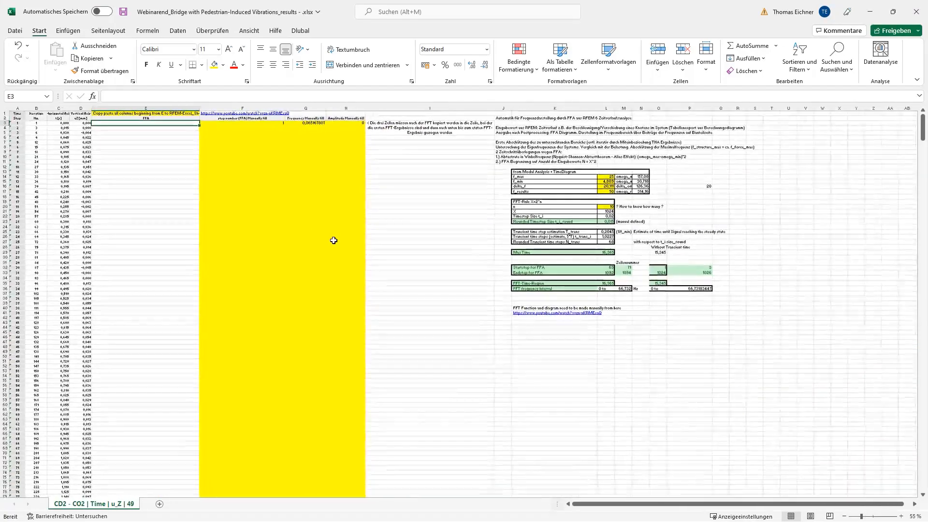
click(242, 231)
click(416, 221)
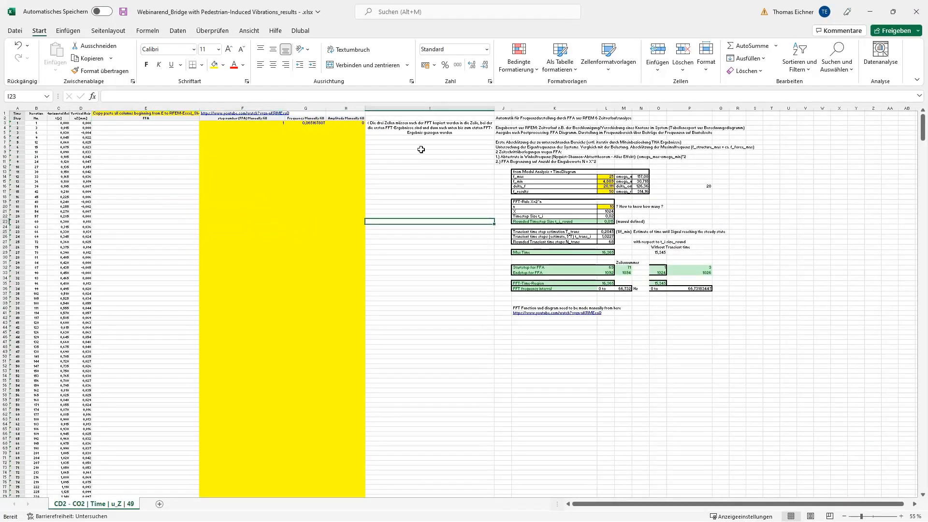
click(409, 128)
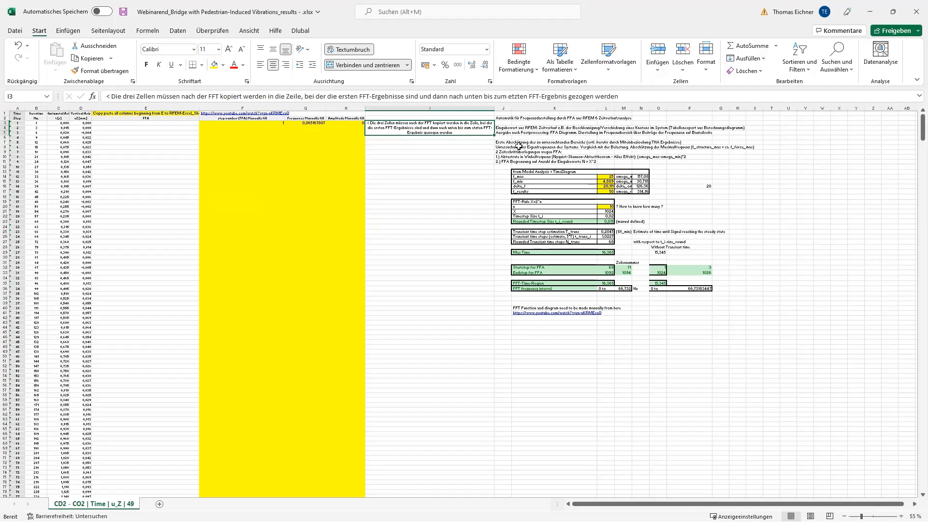
click(419, 157)
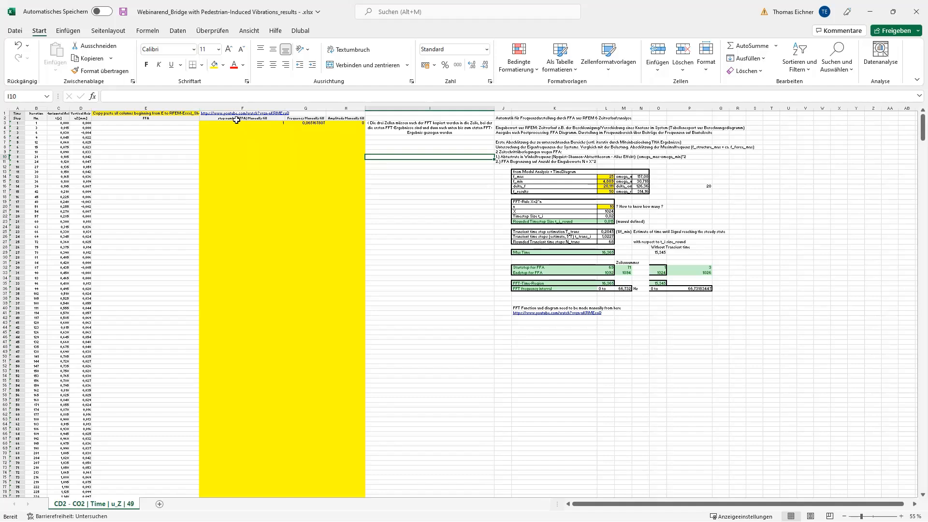
click(417, 227)
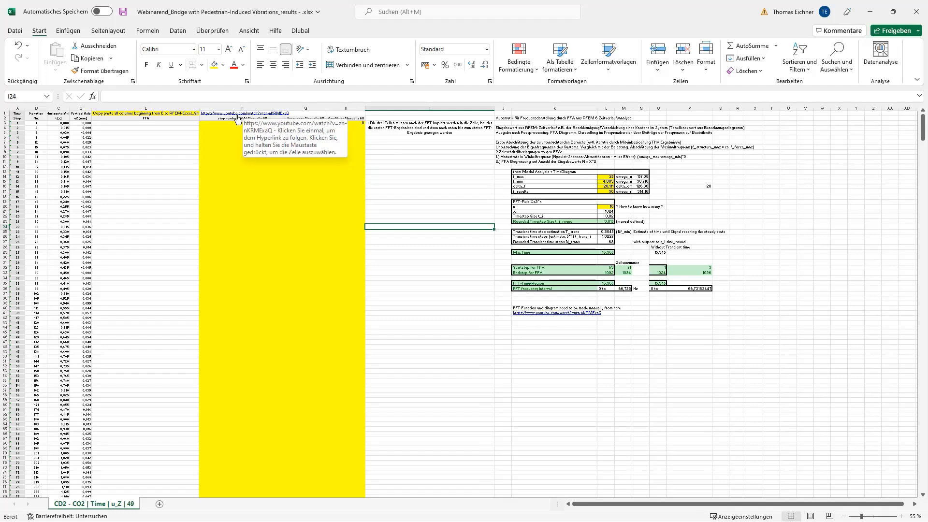
Open the Fourier analysis settings from the data analysis functions and move the dialog clear of the FFT parameter tables
click(143, 119)
click(178, 30)
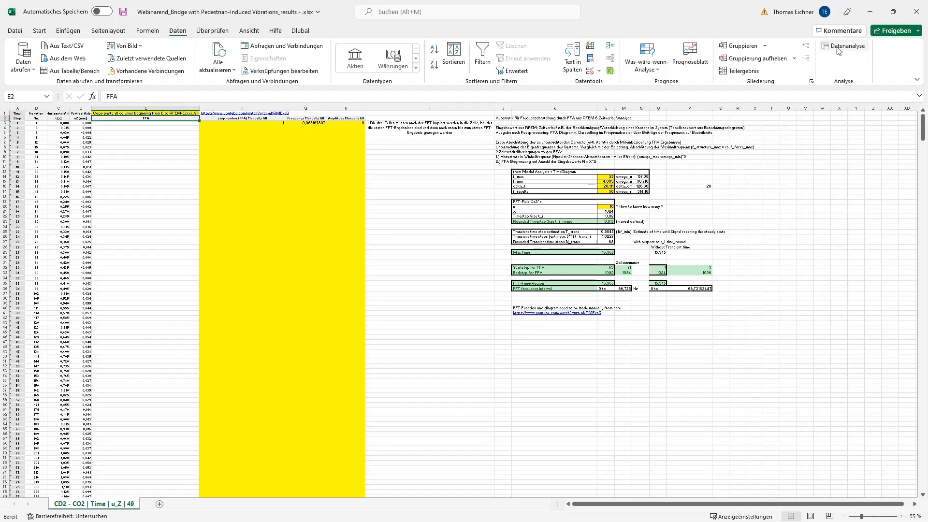
click(846, 47)
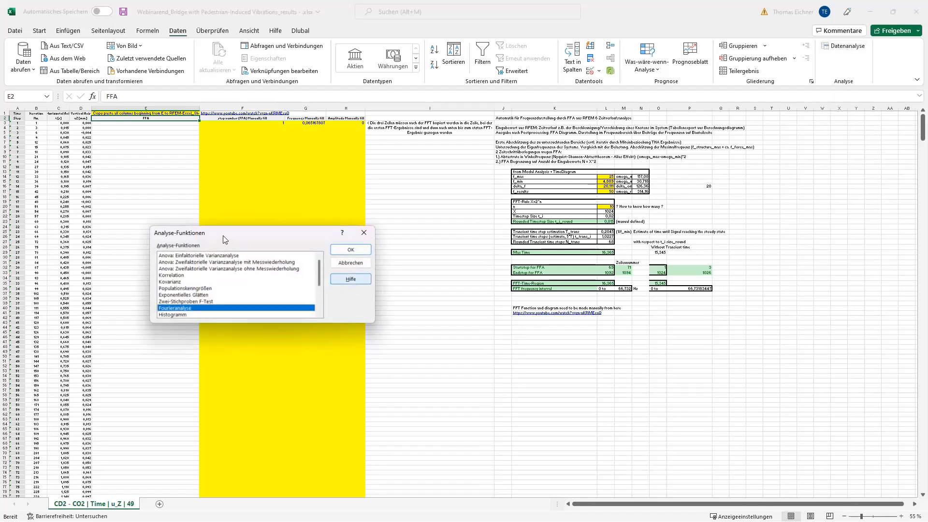
drag(224, 225, 350, 223)
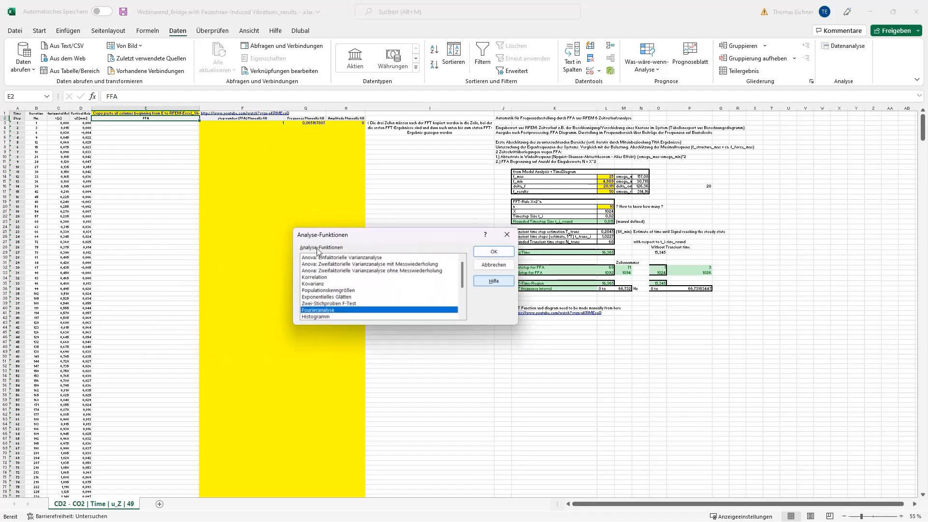
click(486, 251)
drag(421, 223, 179, 184)
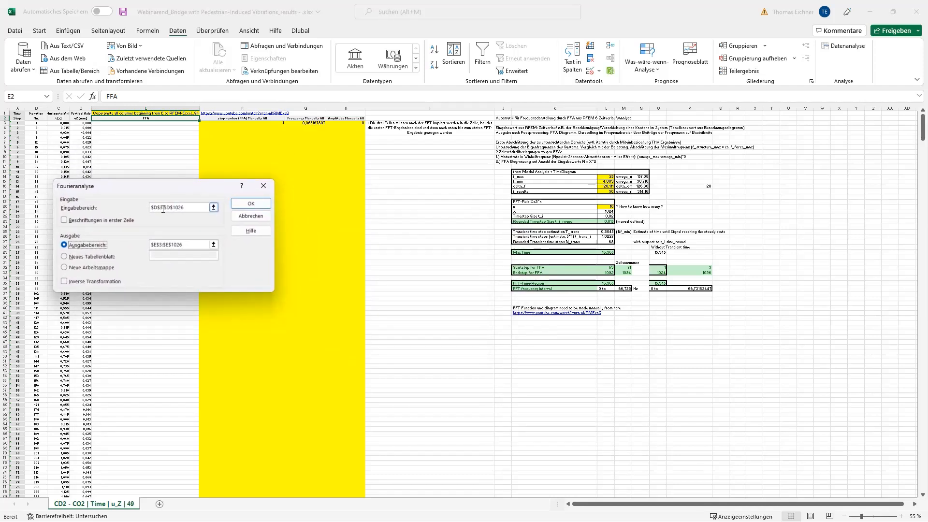
Run the Fourier analysis on the displacement values in $D$3:$D$1026 with the output range $E$3:$E$1026
click(166, 208)
scroll(504, 315, up, 1)
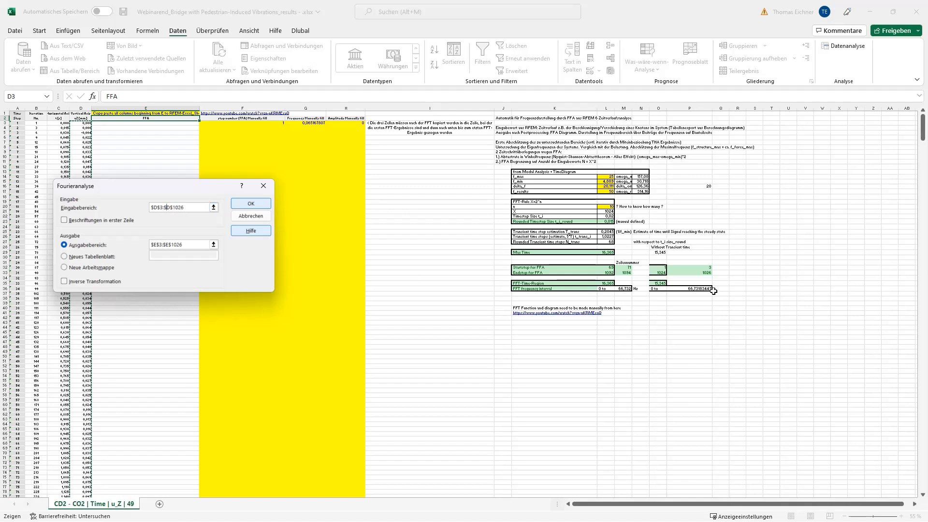
click(703, 273)
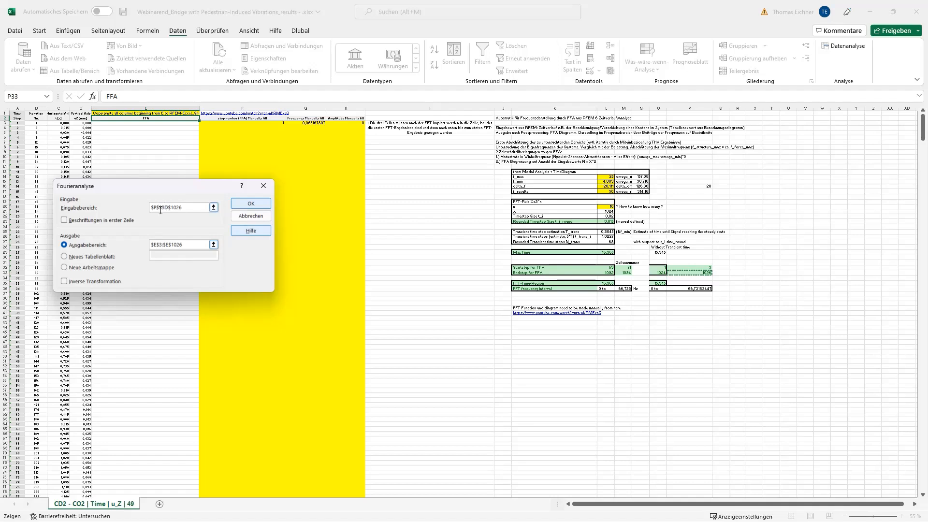
key(BackSpace)
text(D)
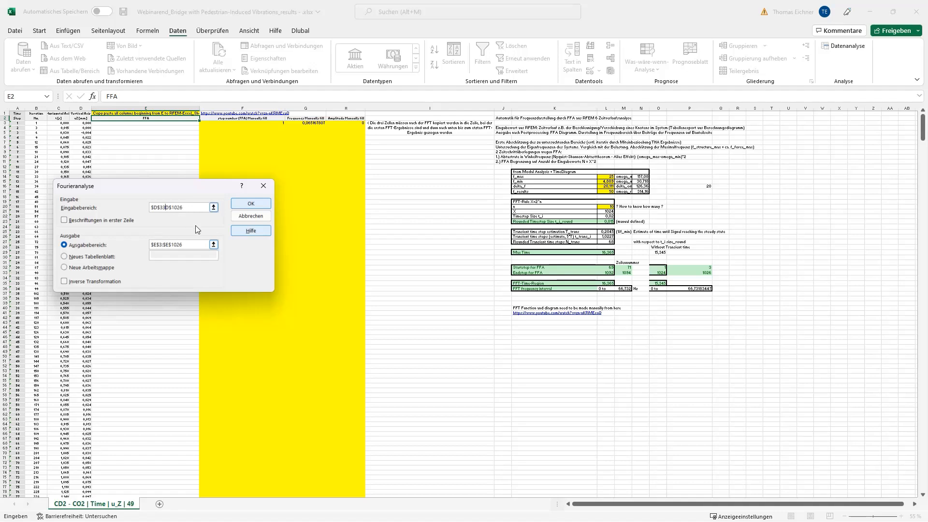
key(BackSpace)
click(264, 208)
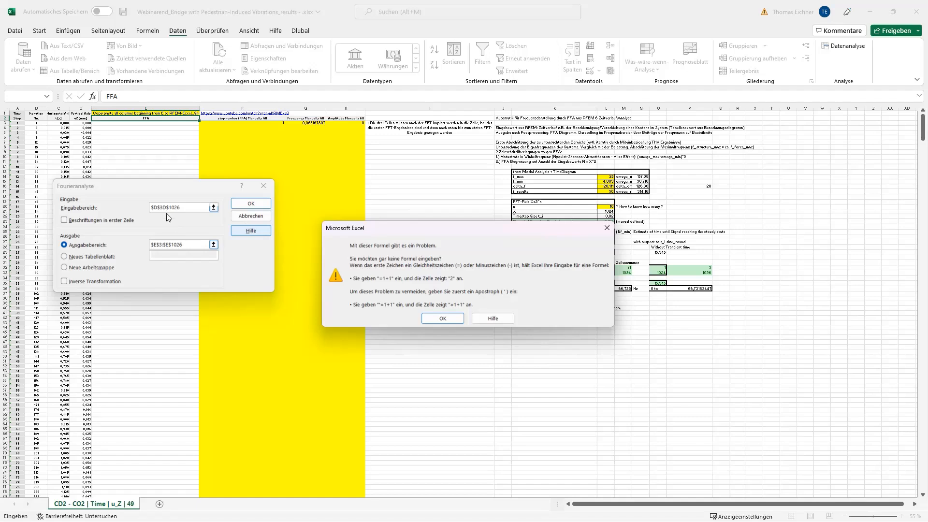
key(Return)
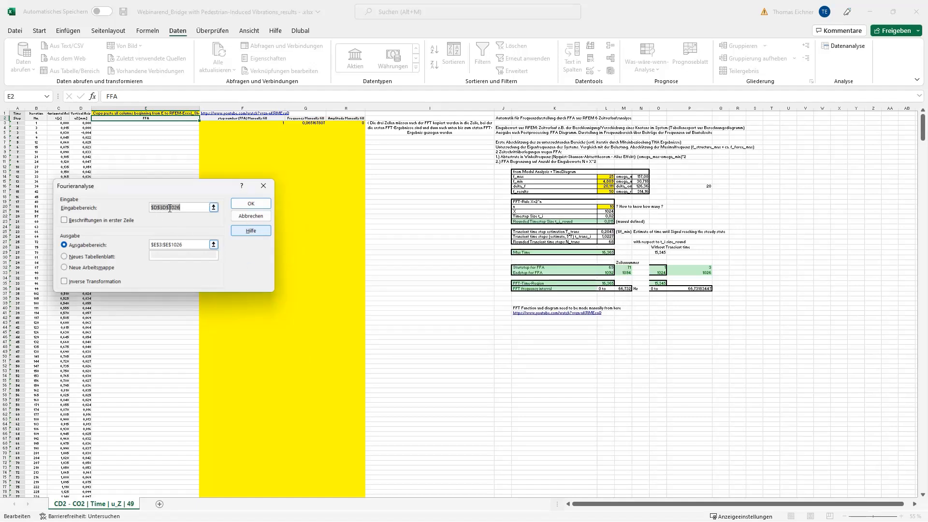
text(:)
click(251, 204)
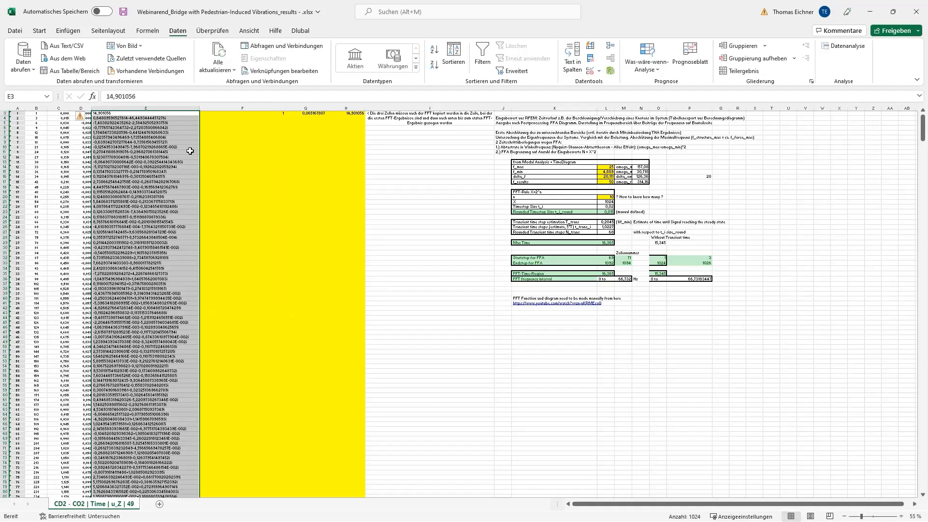
Fill the step number, frequency and amplitude cells of row 3 down to row 1026
click(389, 250)
scroll(338, 193, up, 1)
drag(253, 125, 308, 124)
click(414, 472)
Insert the recommended line chart for the frequency and amplitude columns down to row 1026
click(67, 30)
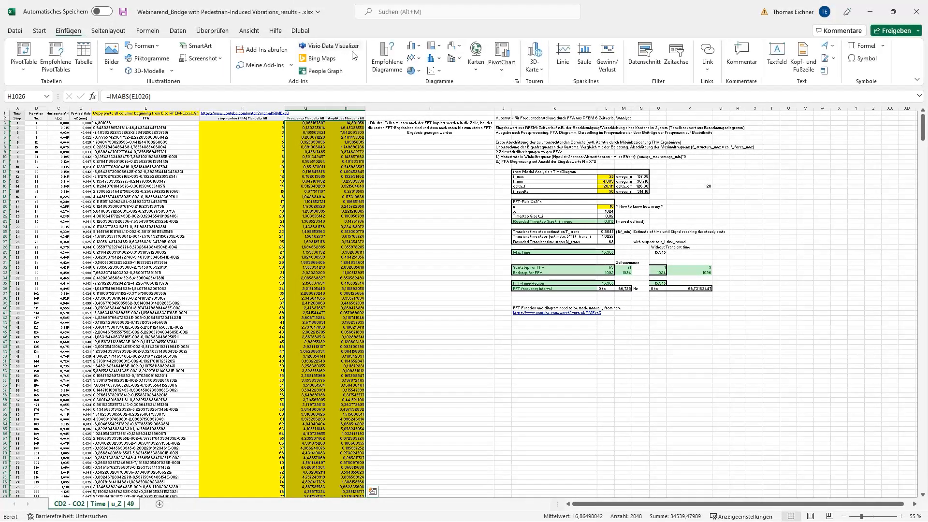
click(387, 60)
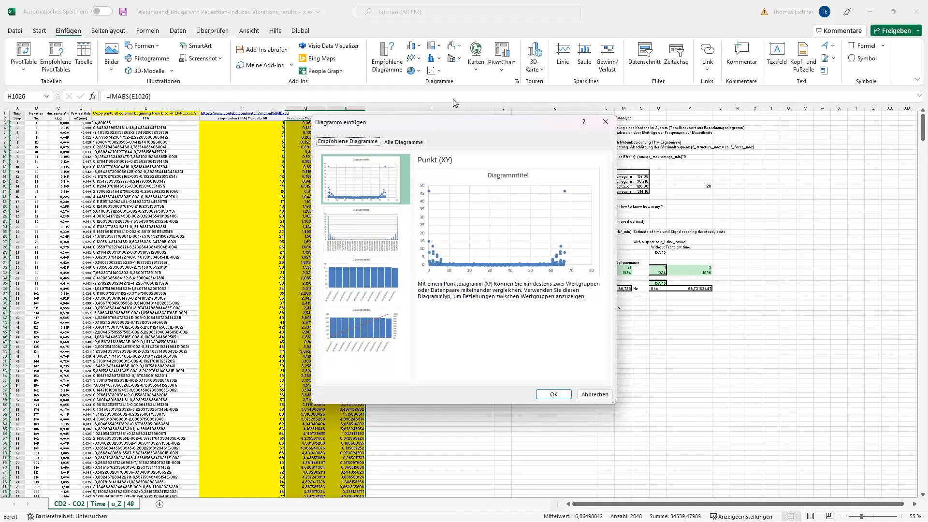
click(366, 230)
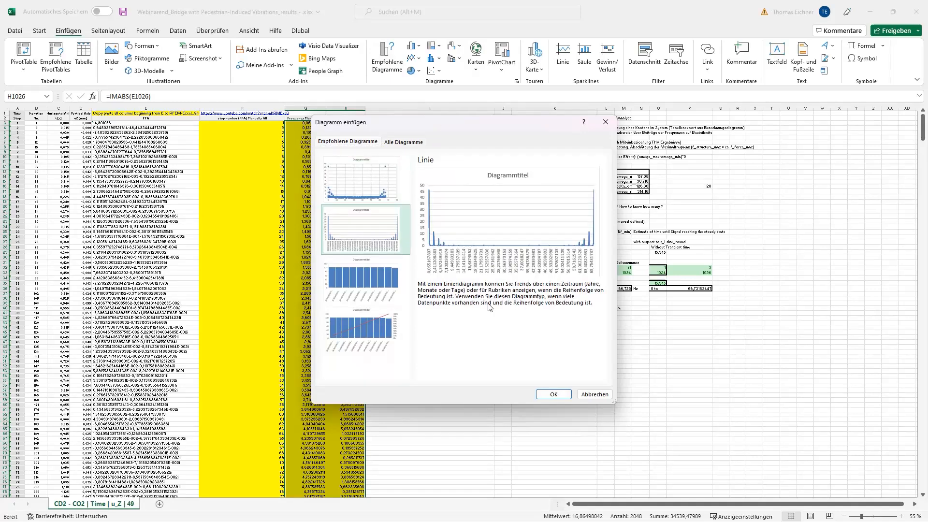
click(552, 394)
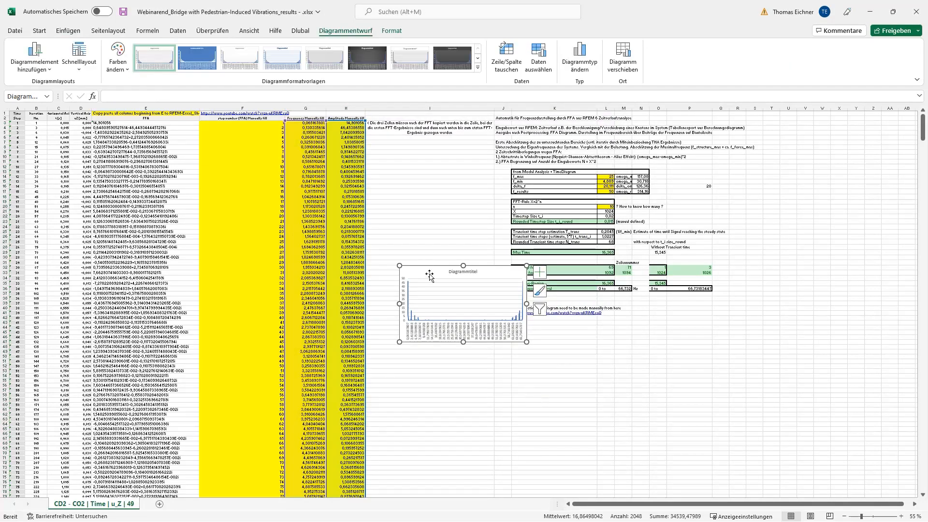
Move the new diagram over the FFA columns and enlarge it across the sheet so its peaks can be read
drag(430, 275, 127, 148)
drag(223, 216, 681, 377)
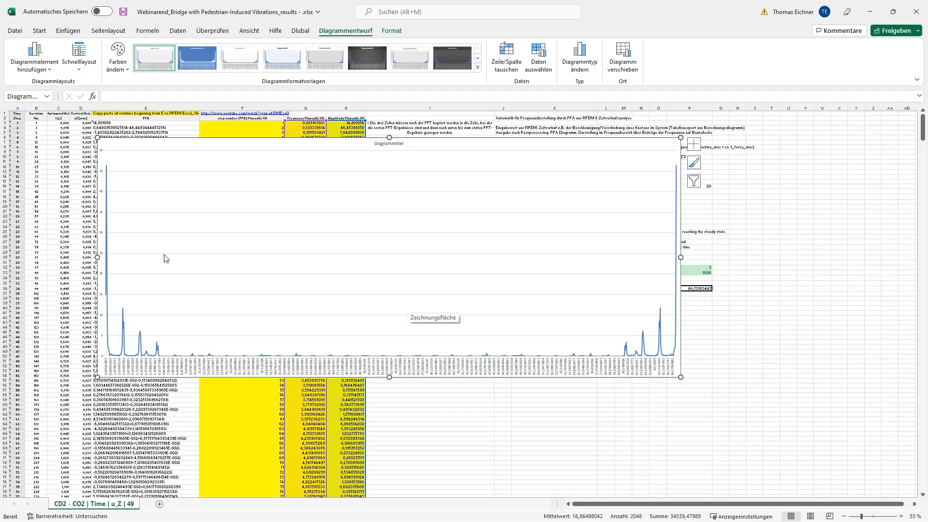
mouse_move(107, 167)
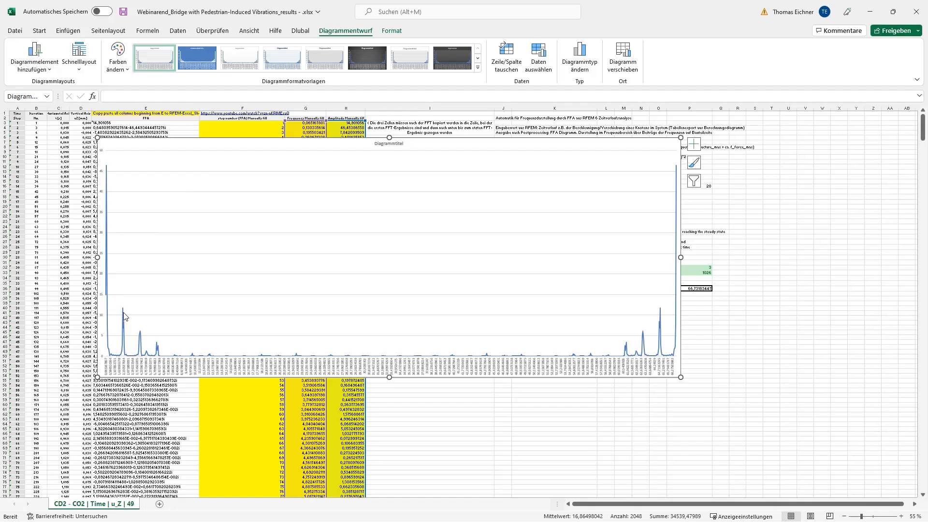
mouse_move(122, 310)
mouse_move(140, 335)
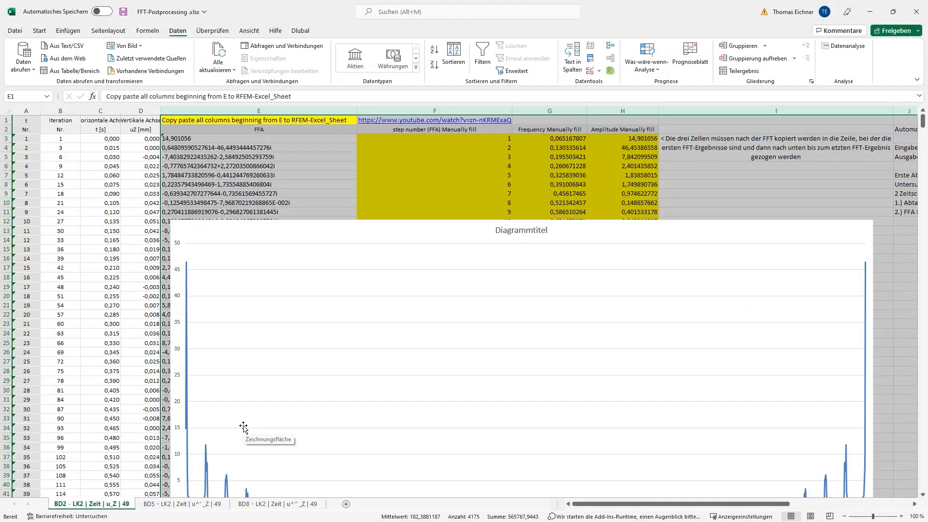
Compare the FFT diagrams on the BD2, BD5 and BD8 sheets of FFT-Postprocessing.xlsx, finishing on the BD2 sheet
ctrl+scroll(242, 425, down, 4)
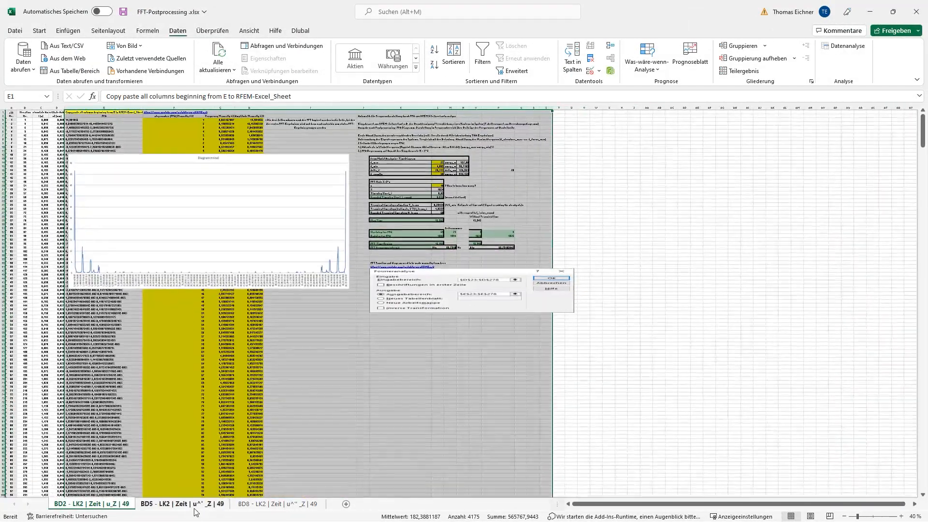
click(191, 505)
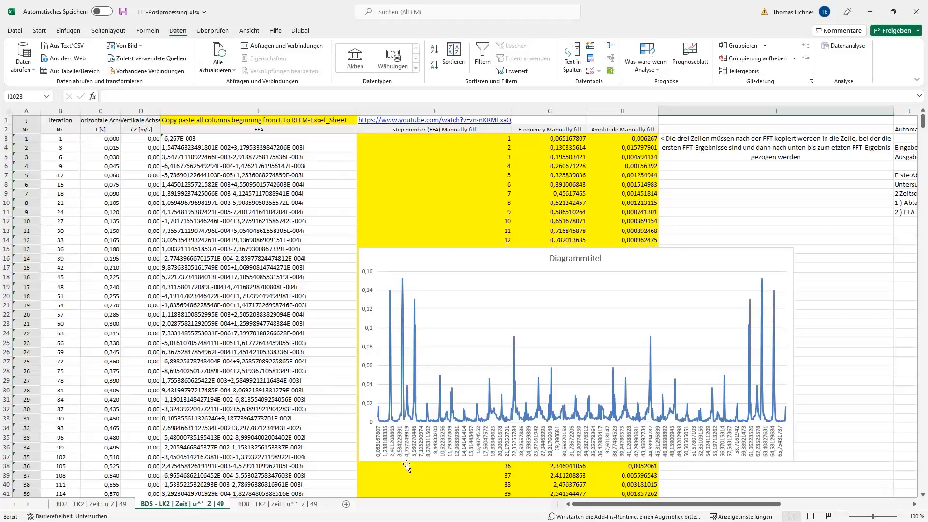
click(260, 504)
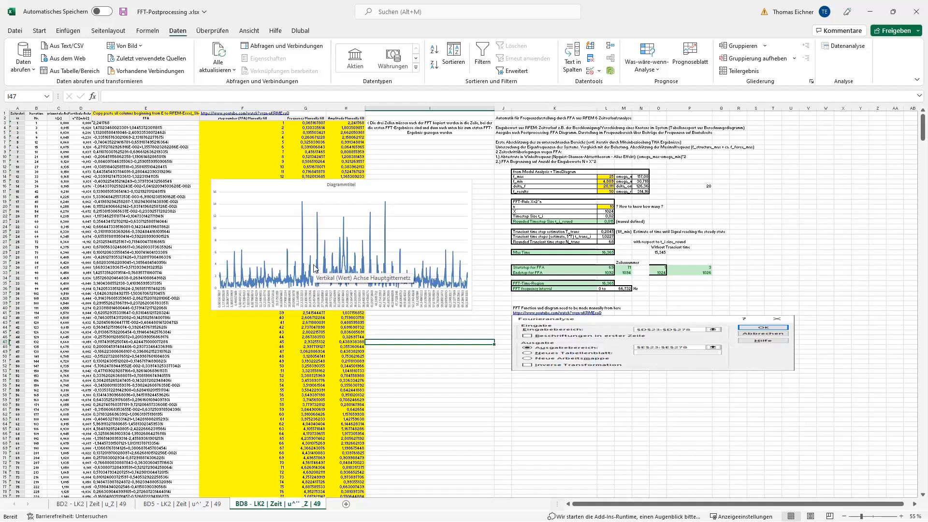
click(390, 330)
click(385, 356)
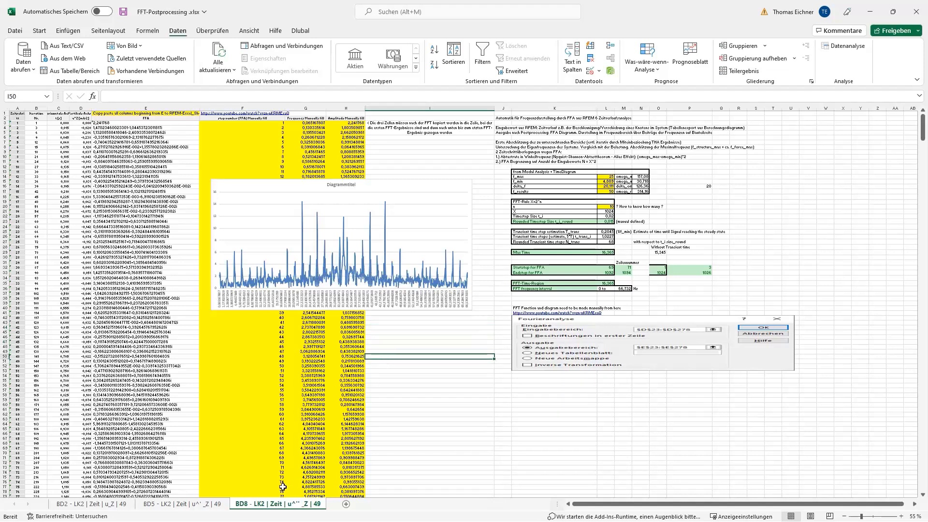
click(209, 505)
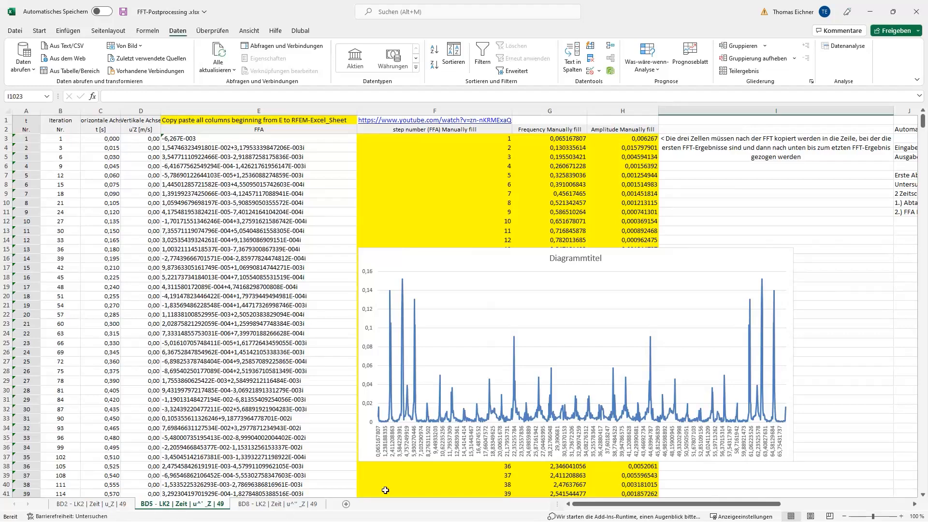
click(109, 504)
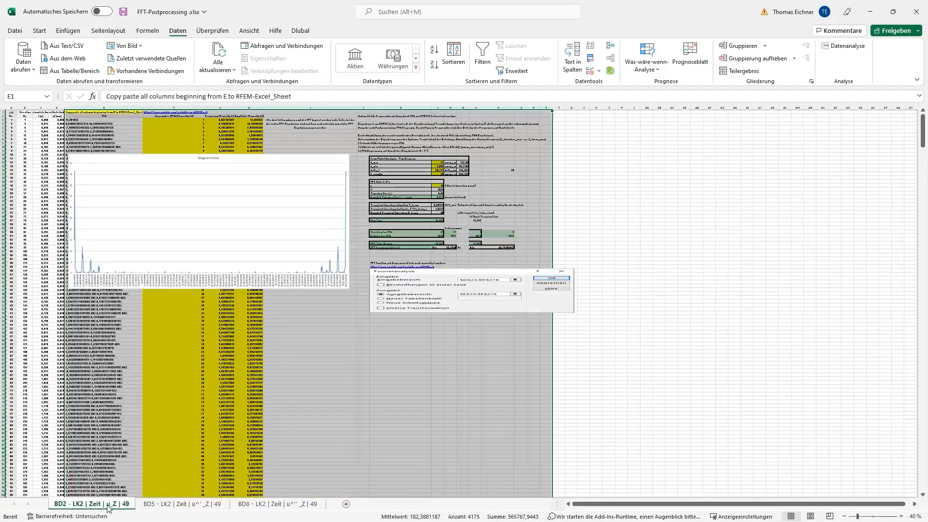
click(239, 418)
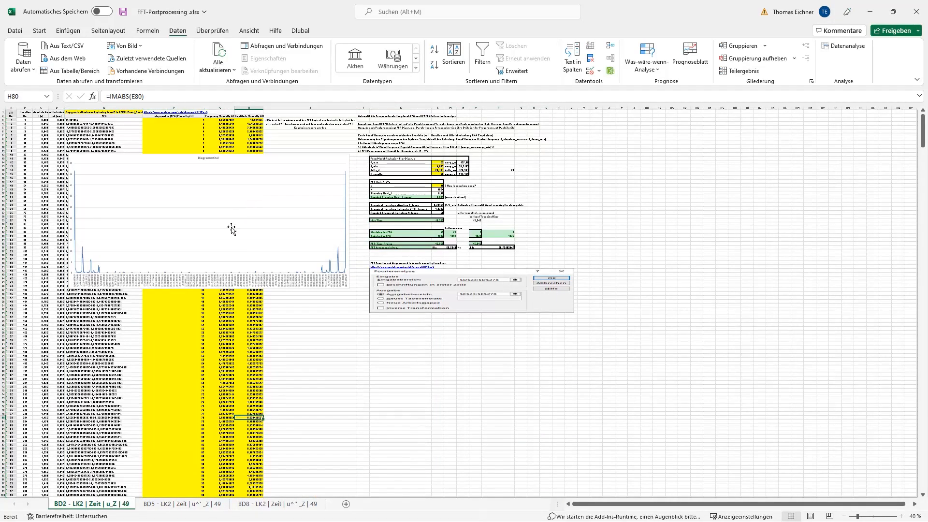
ctrl+scroll(224, 232, up, 3)
scroll(182, 282, up, 6)
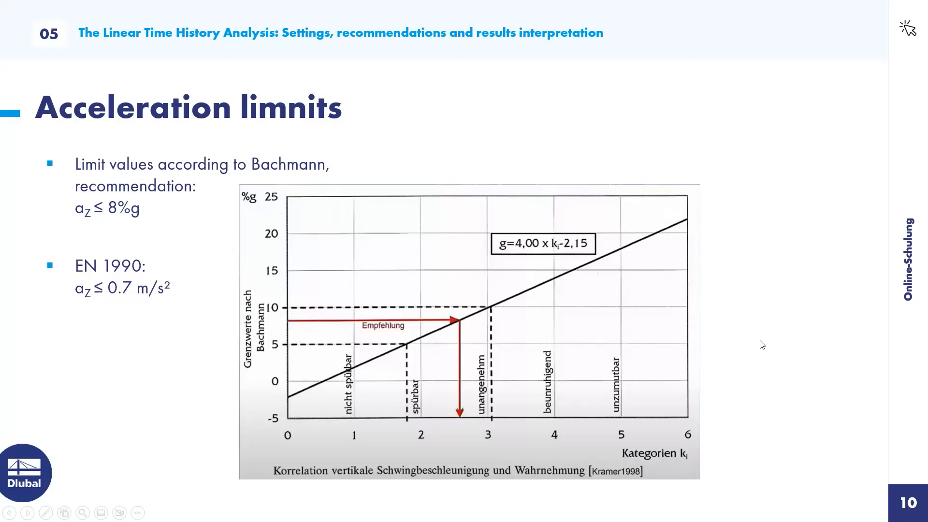
click(717, 341)
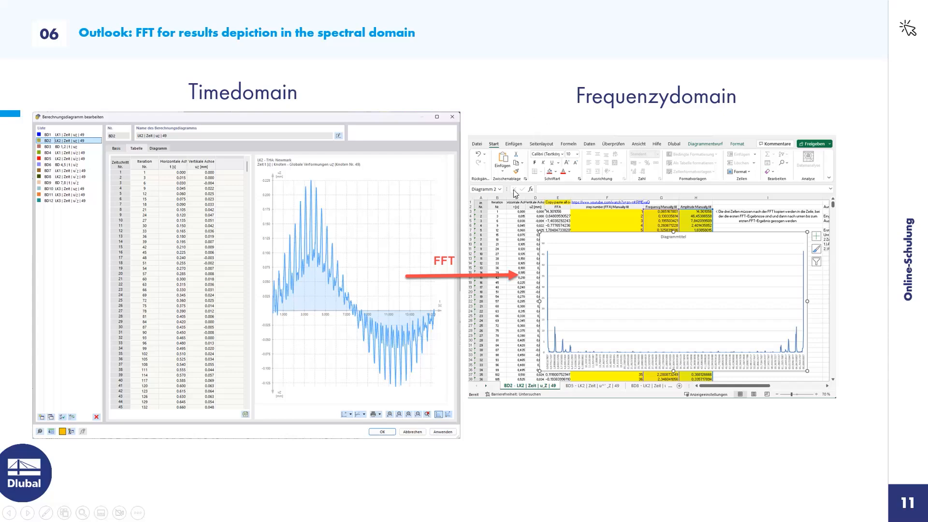
click(414, 330)
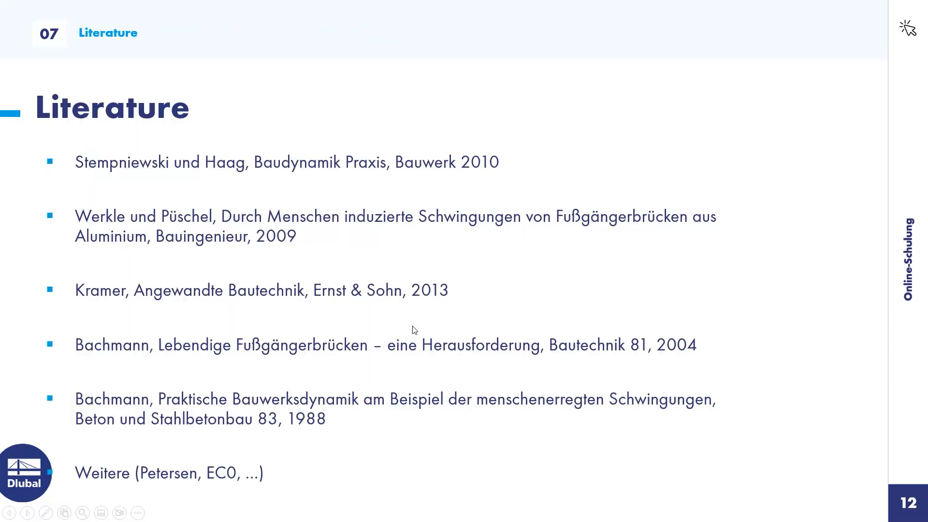